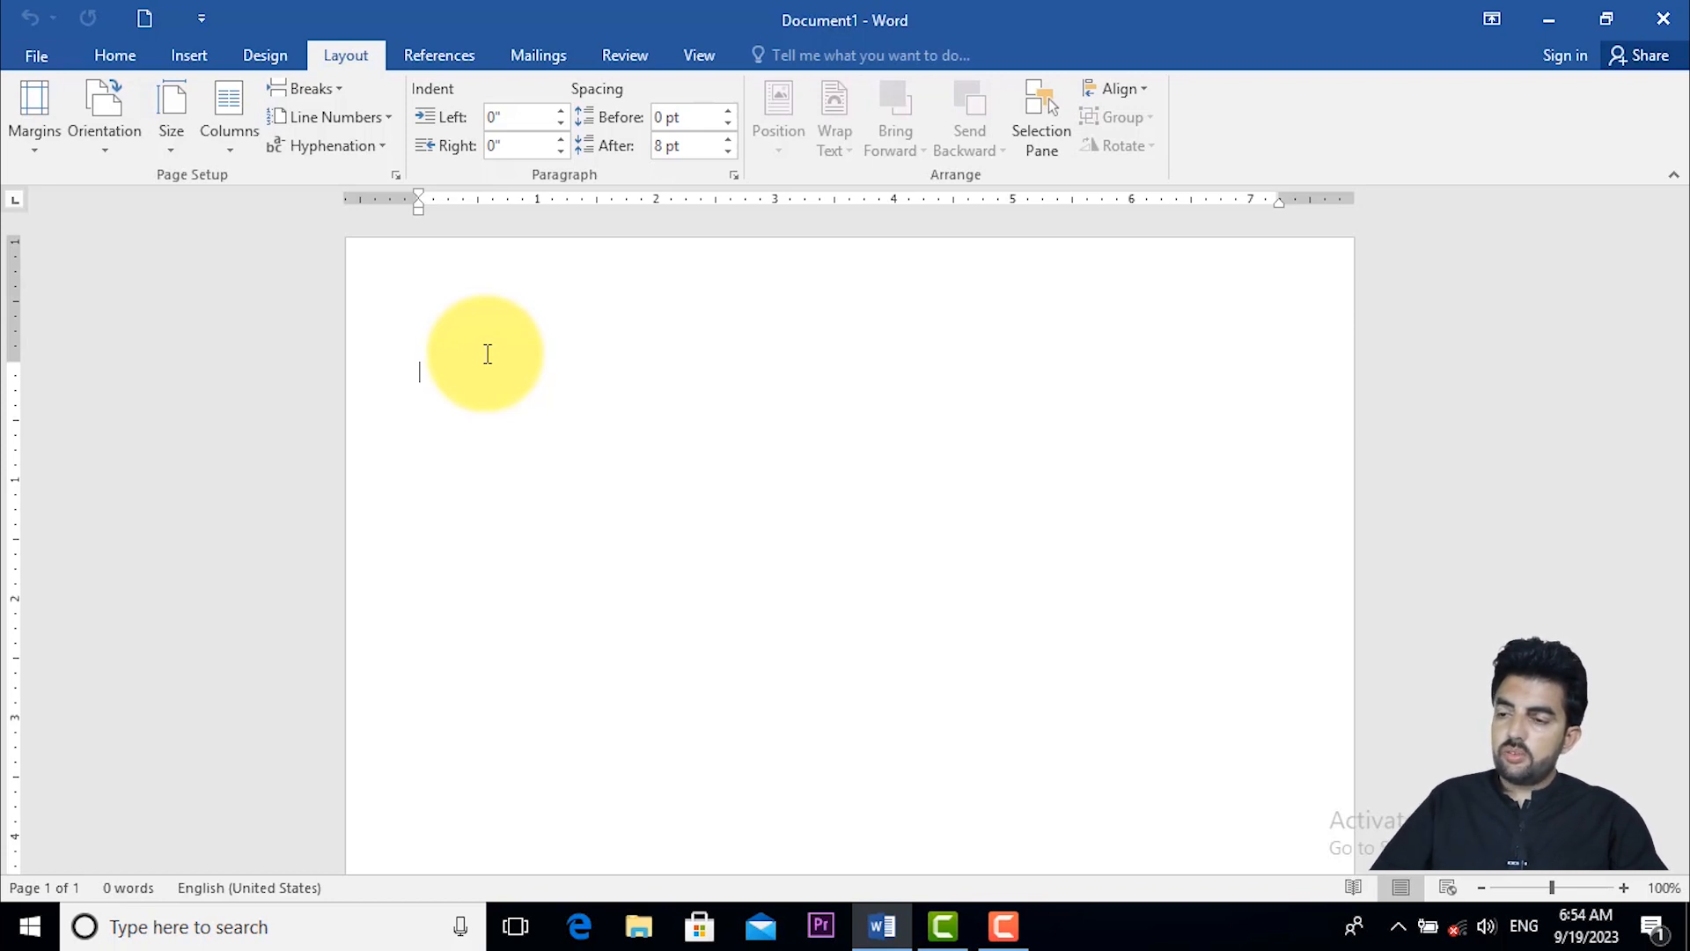
# - Apply the Normal margin preset, 1" on all four sides, to the blank document
pyautogui.click(30, 112)
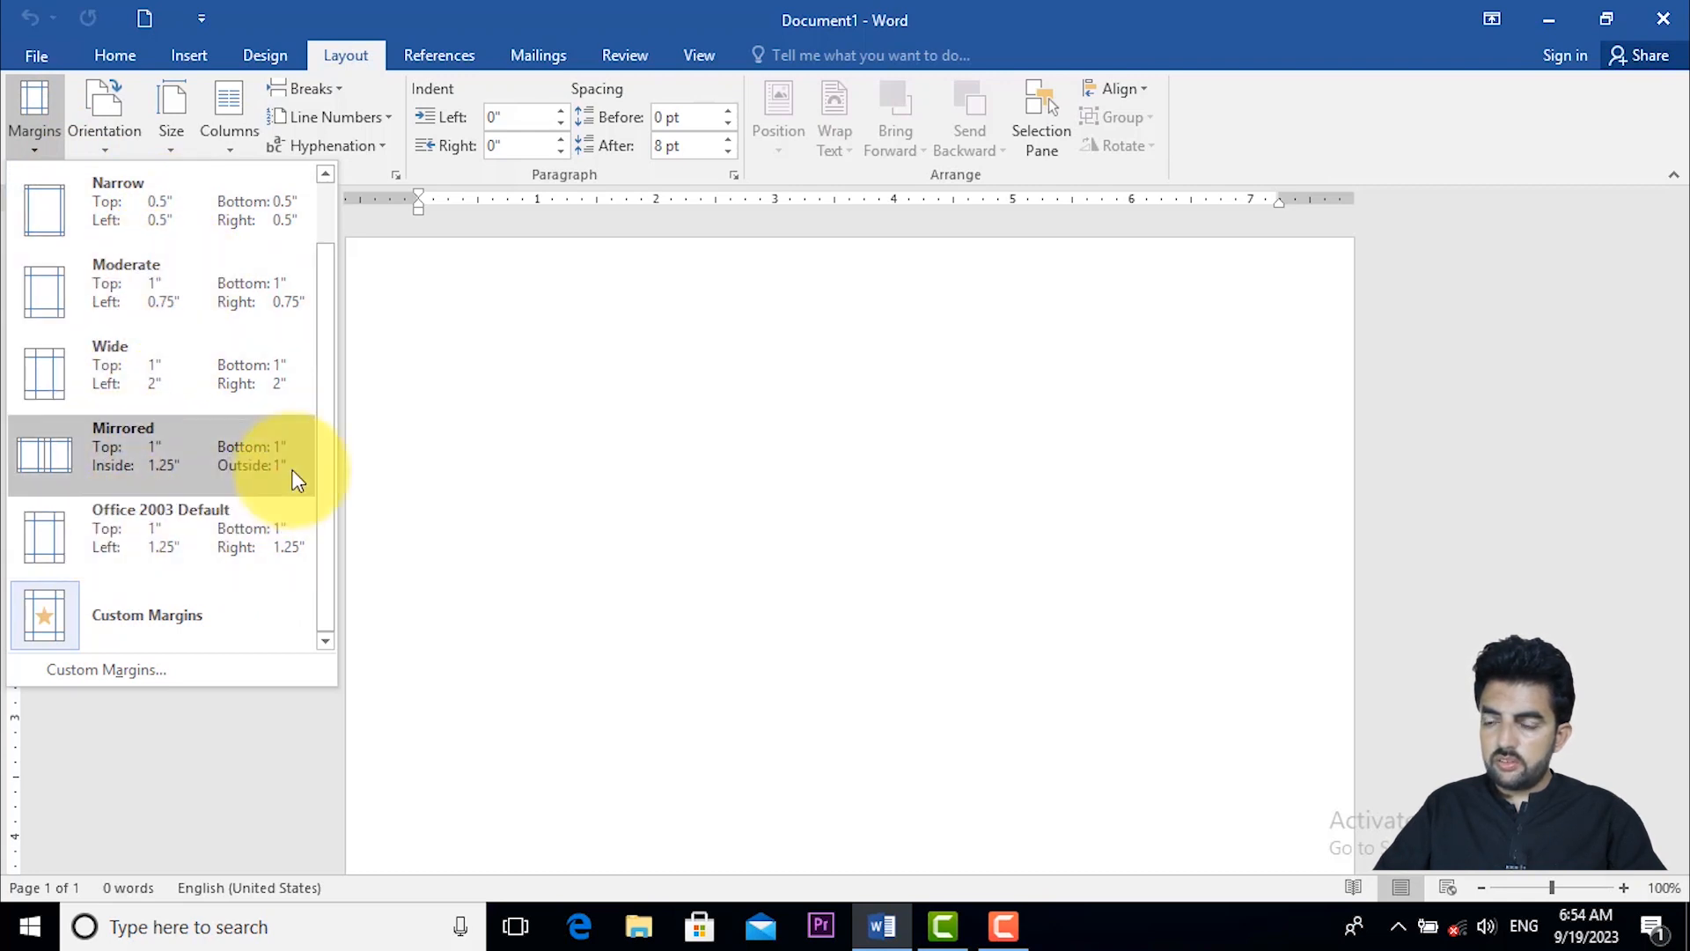
pyautogui.click(321, 485)
pyautogui.moveTo(321, 485); pyautogui.dragTo(324, 368)
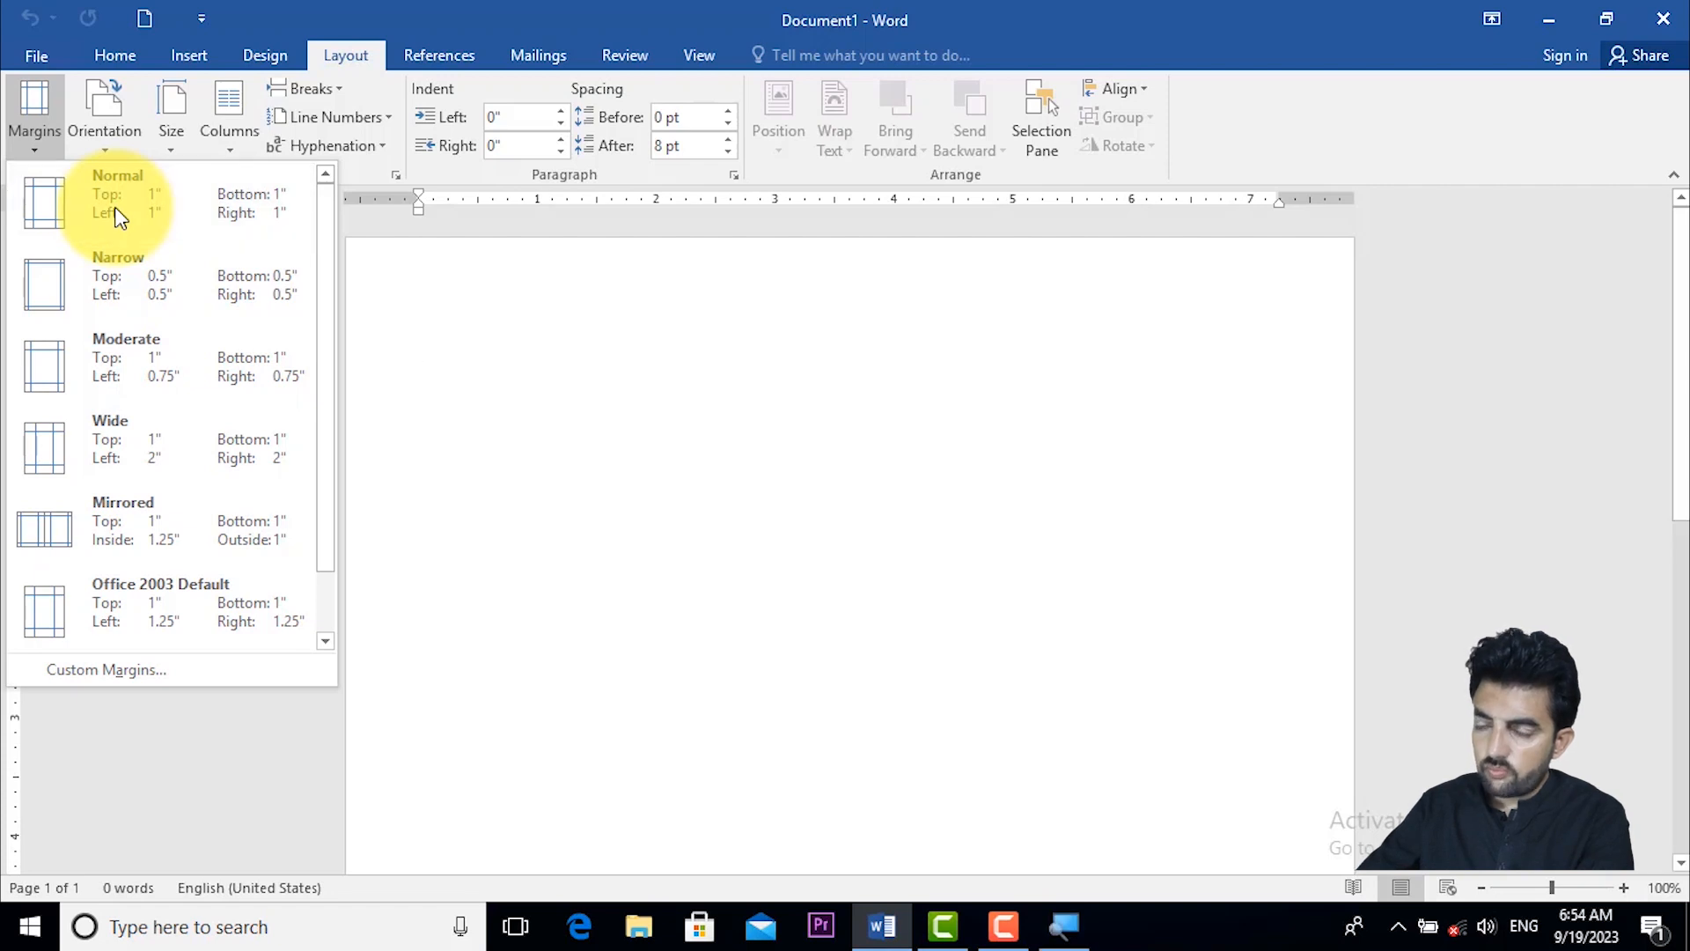
pyautogui.click(115, 208)
pyautogui.press('super')
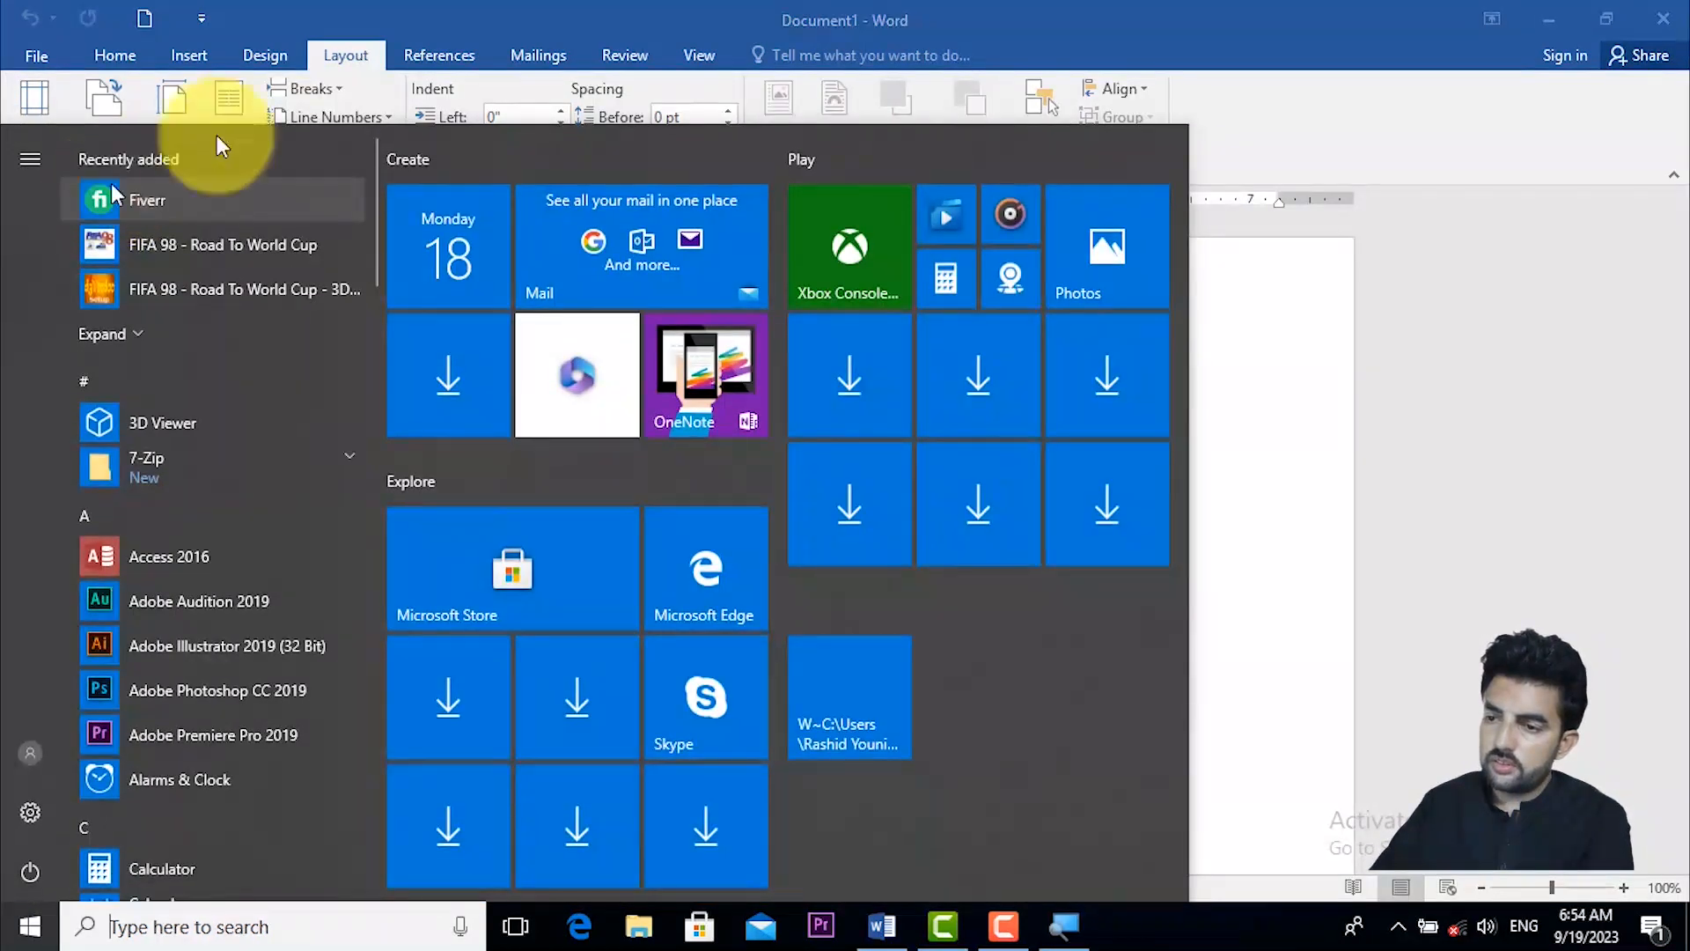
pyautogui.click(30, 97)
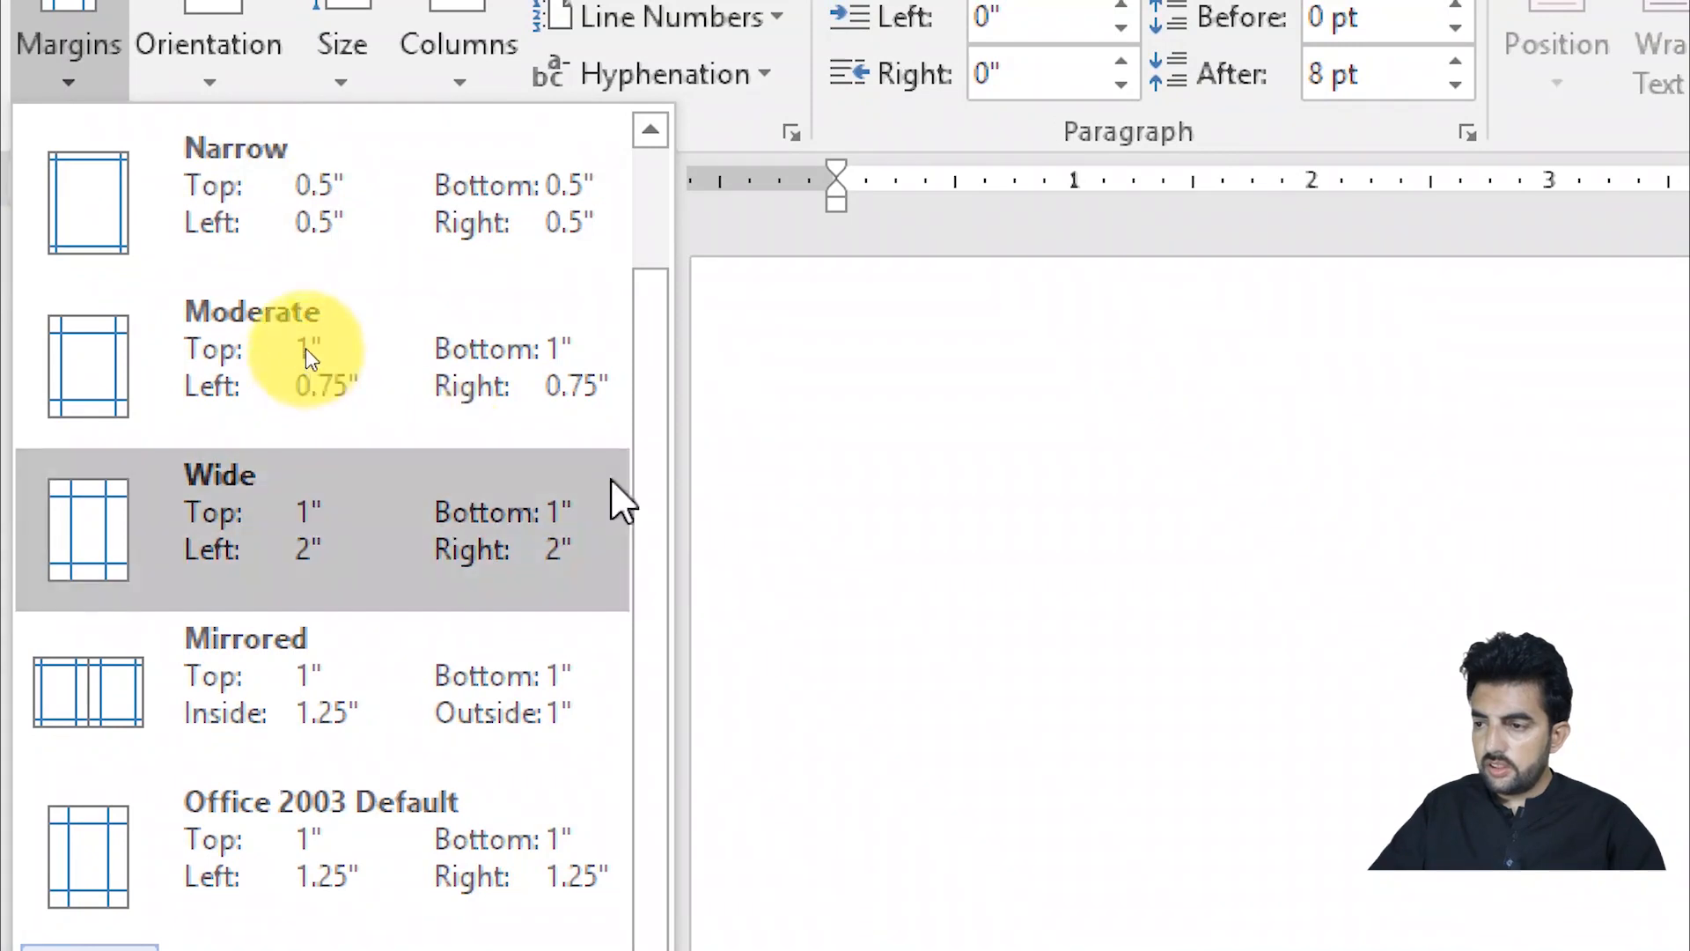
pyautogui.moveTo(647, 485); pyautogui.dragTo(648, 314)
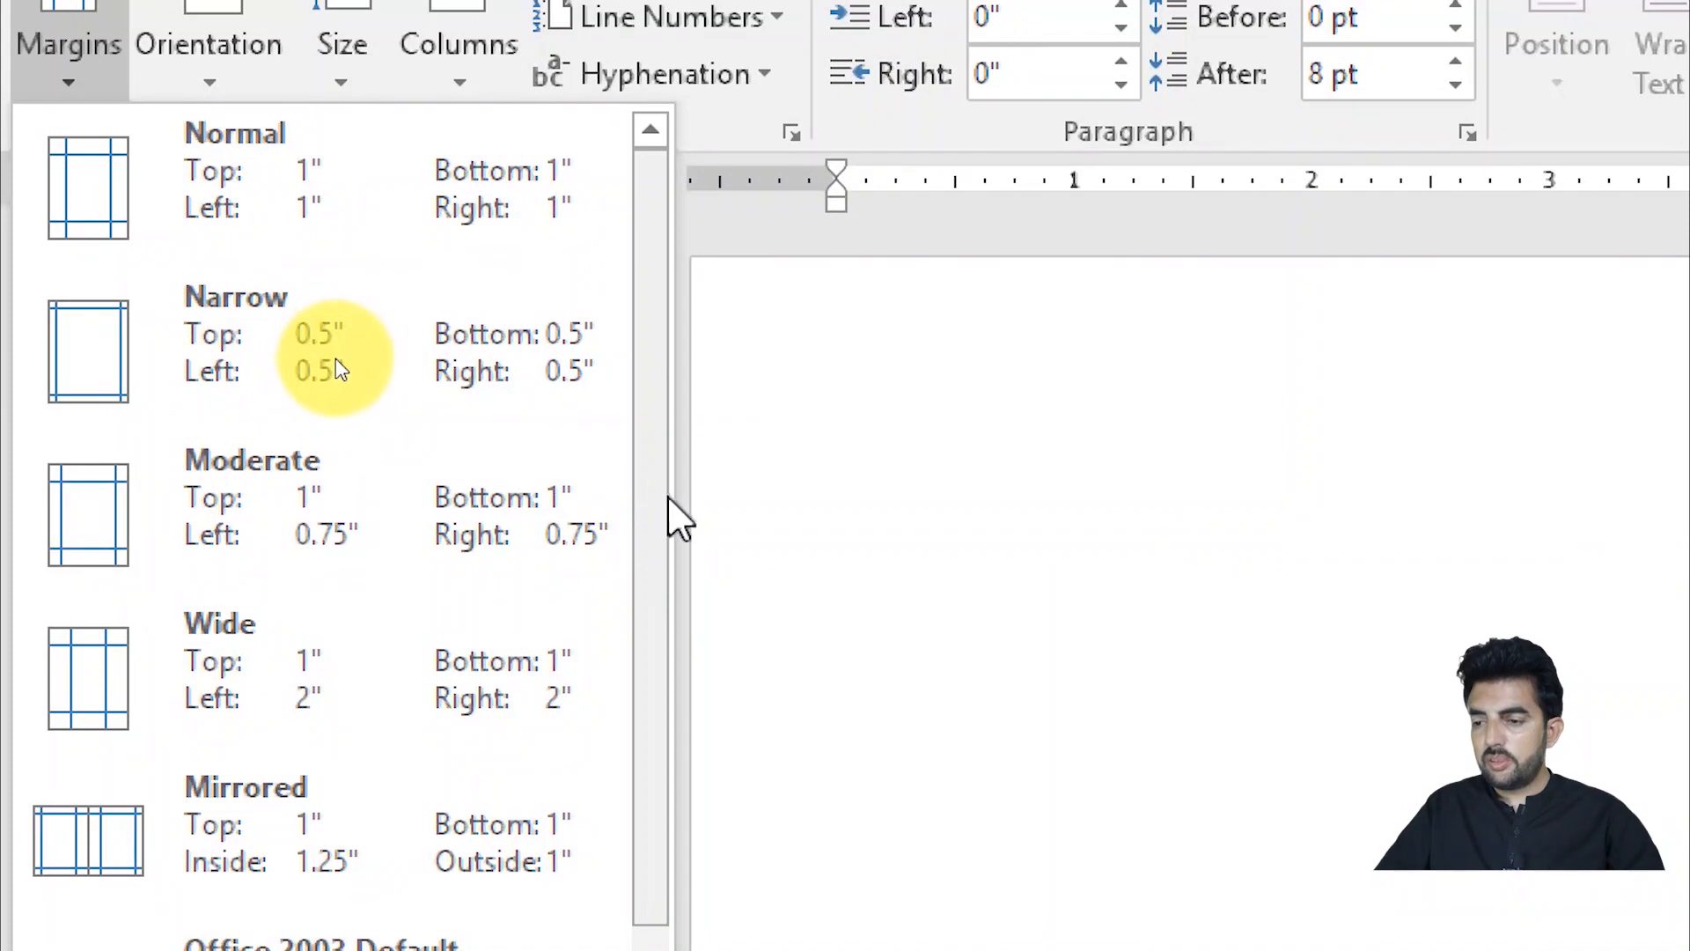
pyautogui.scroll(-1, 335, 360)
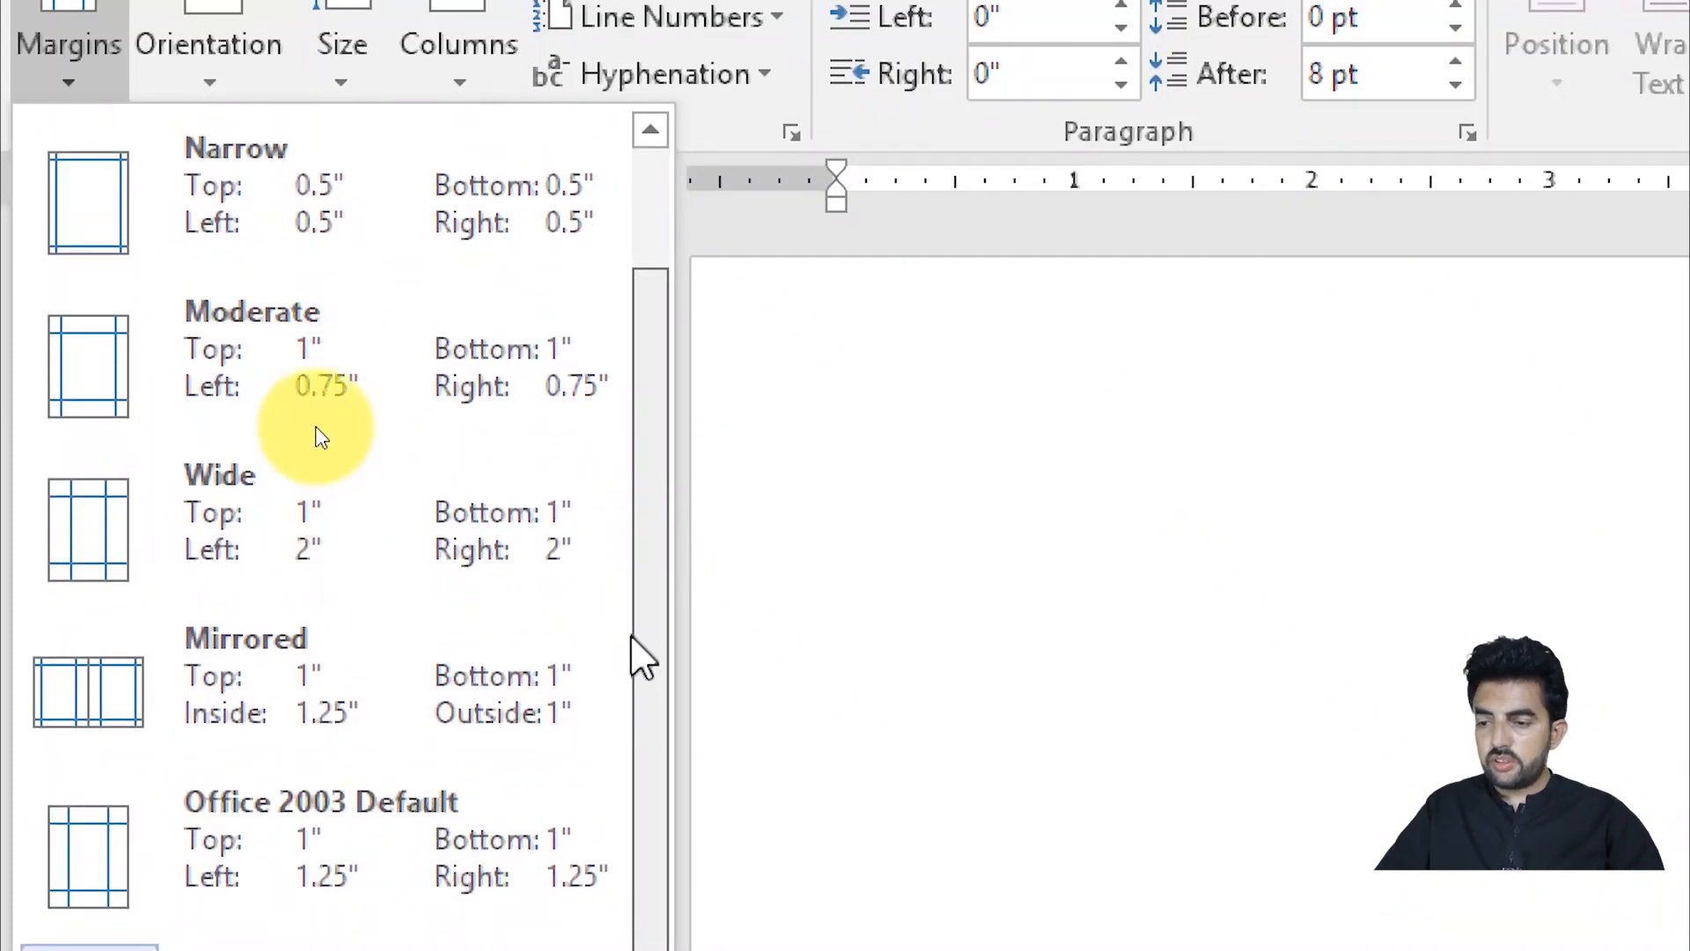
pyautogui.scroll(1, 320, 433)
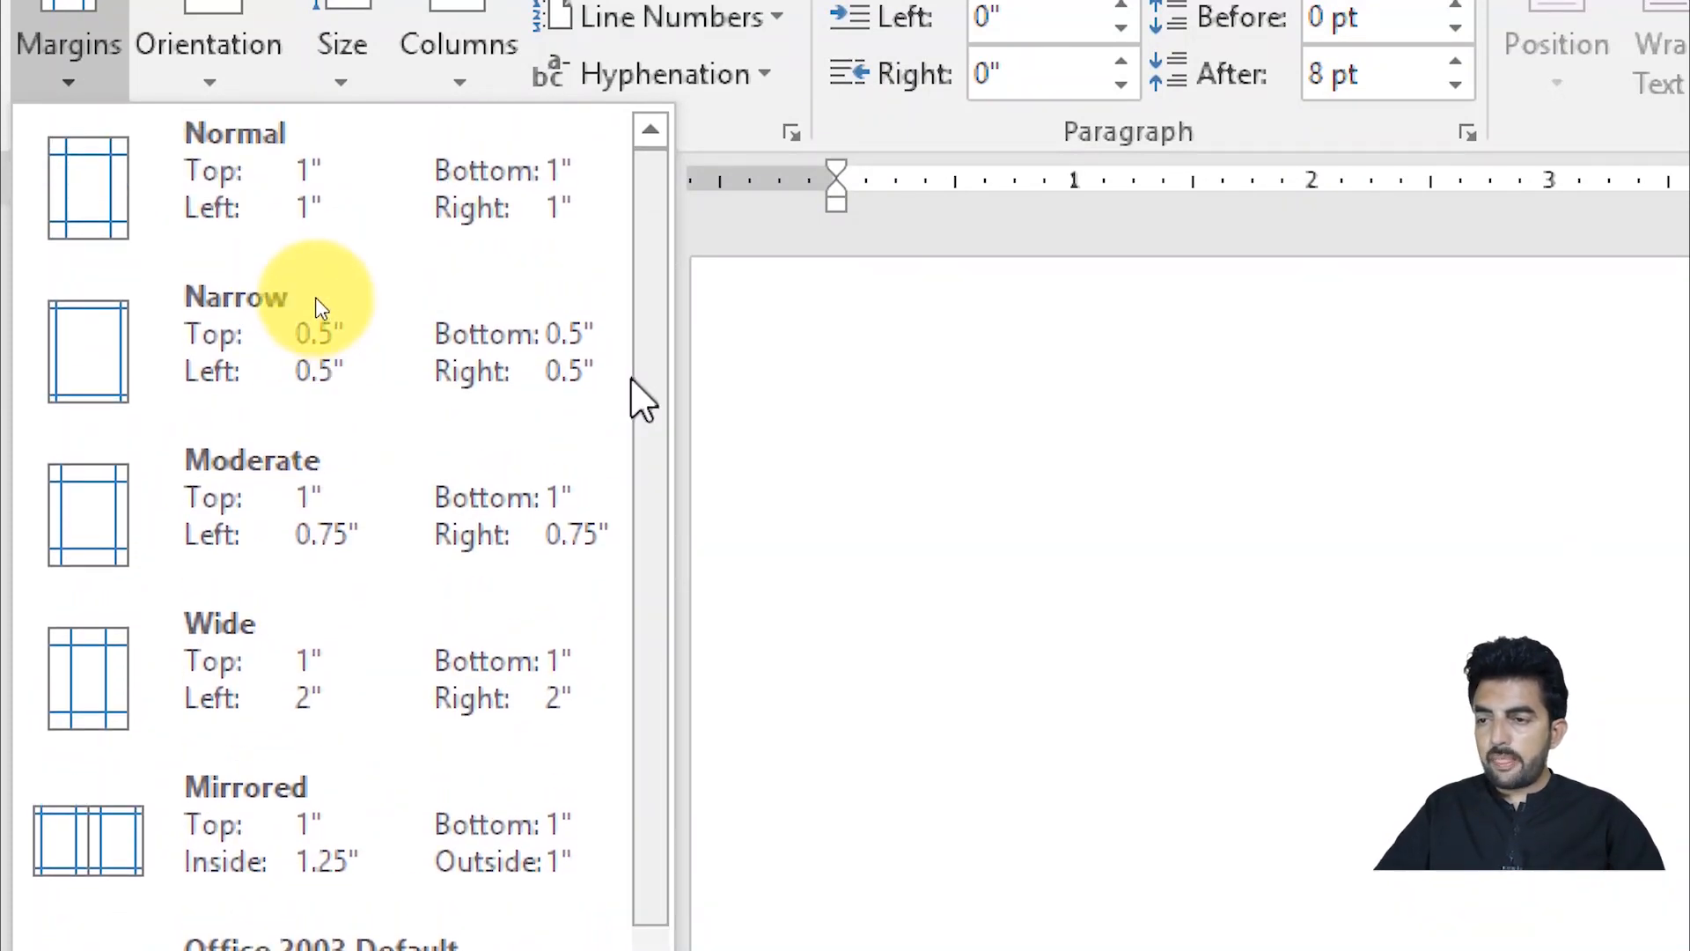
pyautogui.click(123, 186)
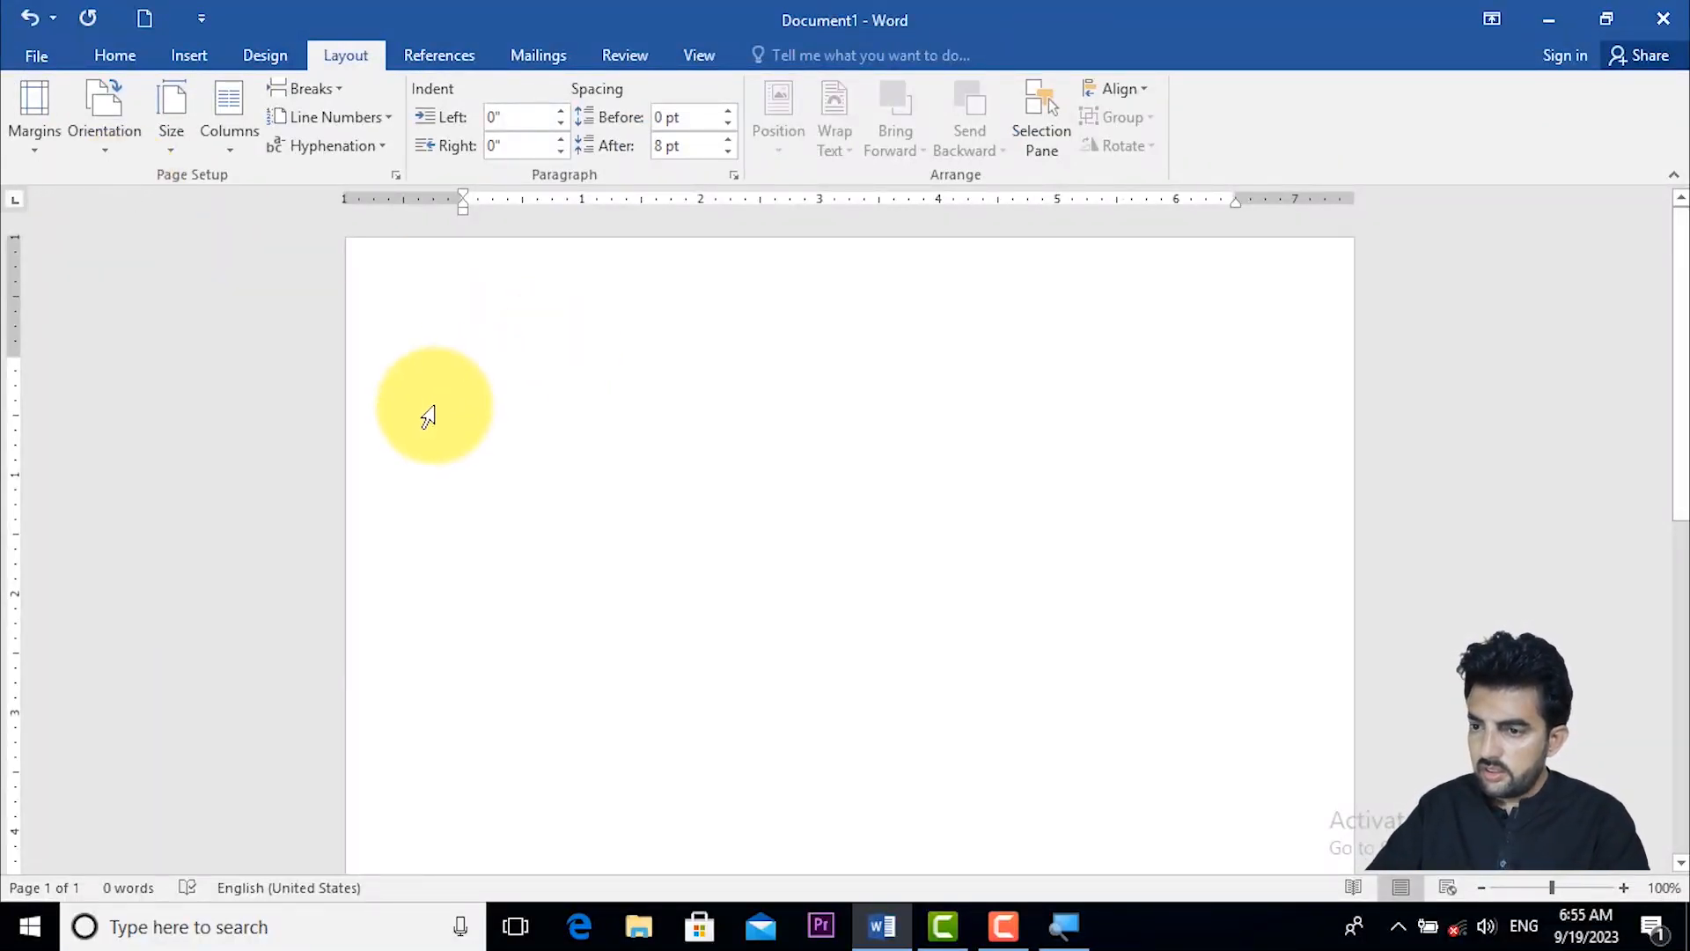
# - Check the left, right and top margin boundaries of the page on the horizontal and vertical rulers
pyautogui.click(465, 206)
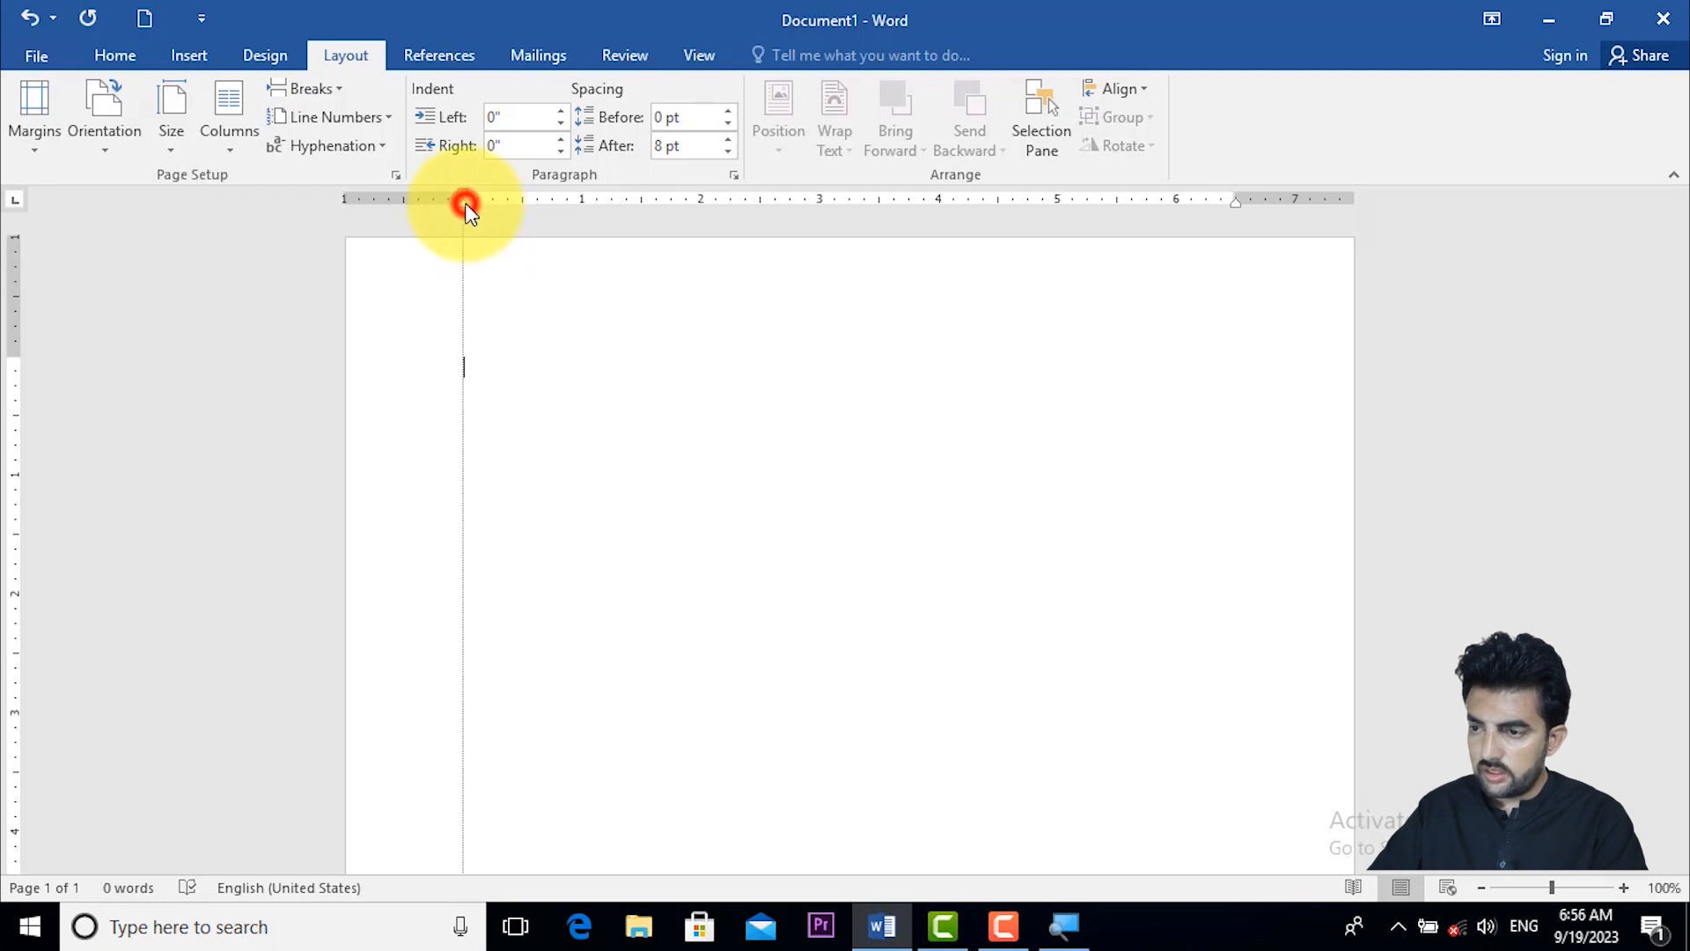
pyautogui.click(466, 206)
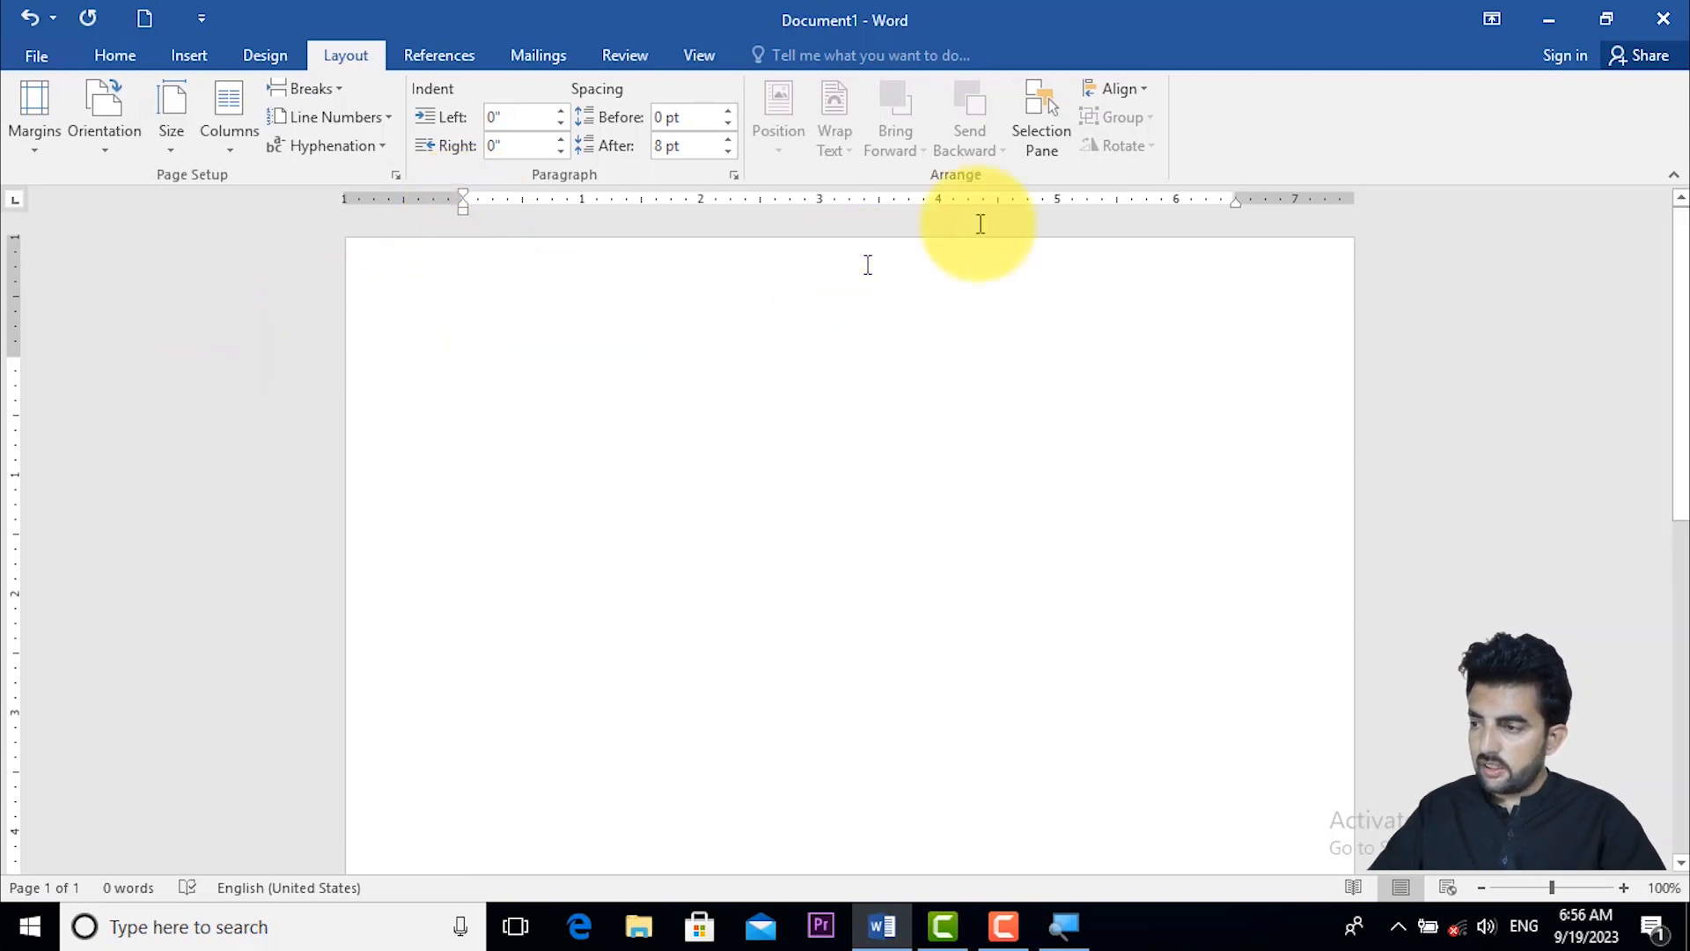
pyautogui.moveTo(1235, 204); pyautogui.dragTo(1235, 204)
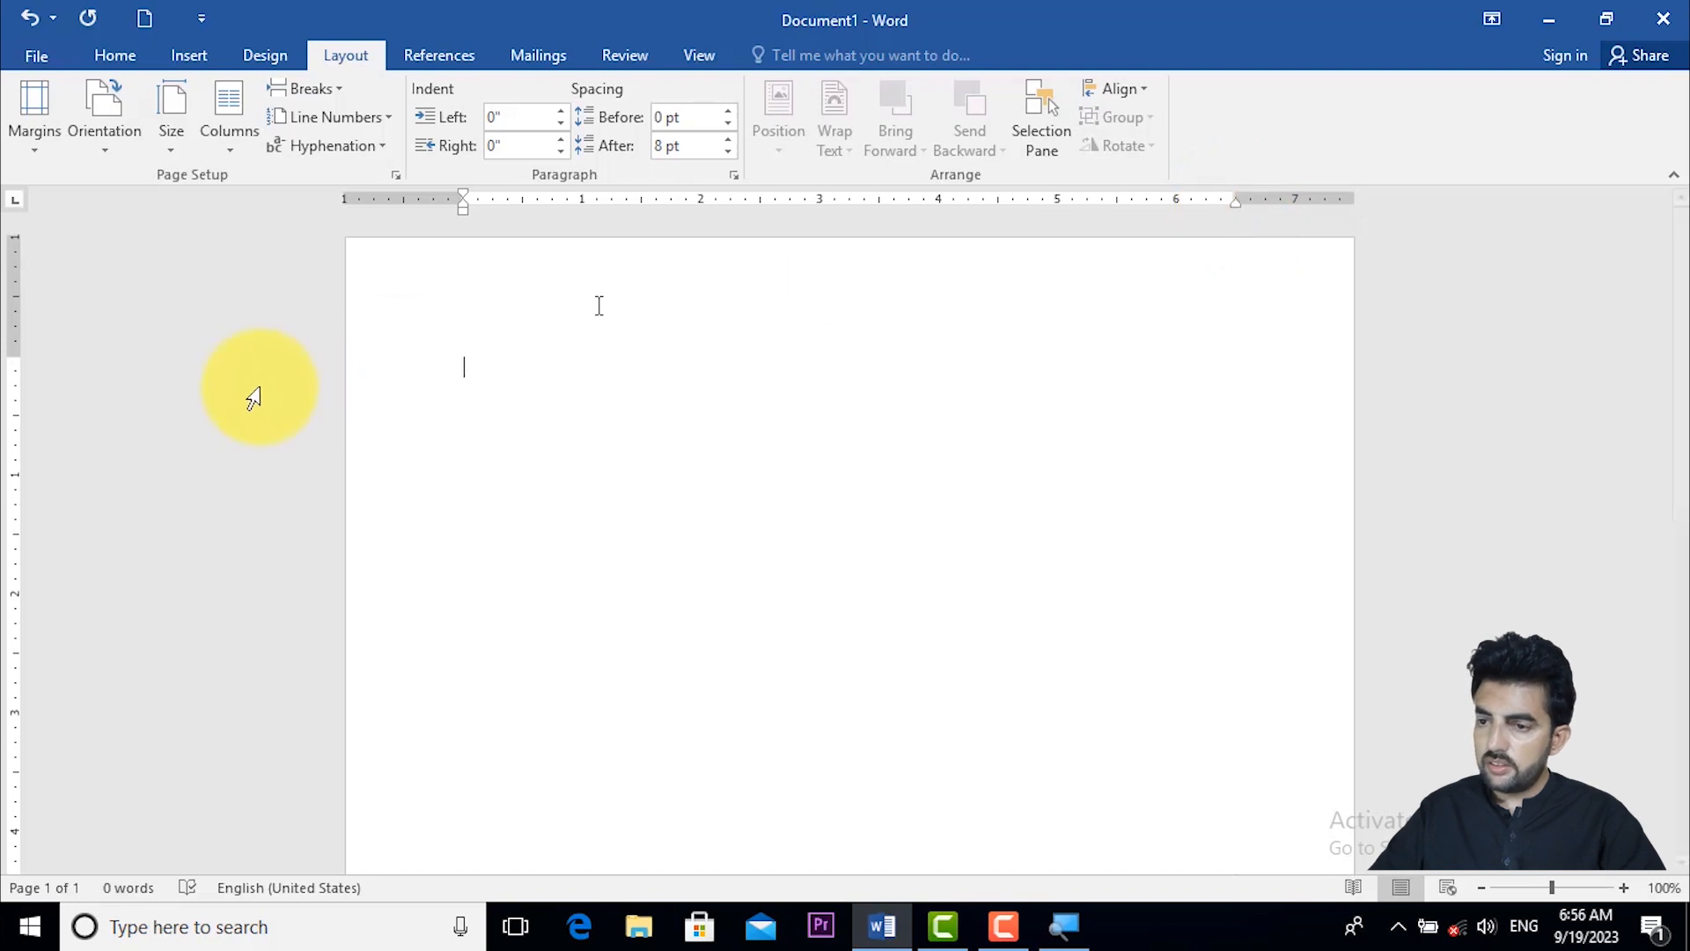
pyautogui.moveTo(13, 356); pyautogui.dragTo(15, 358)
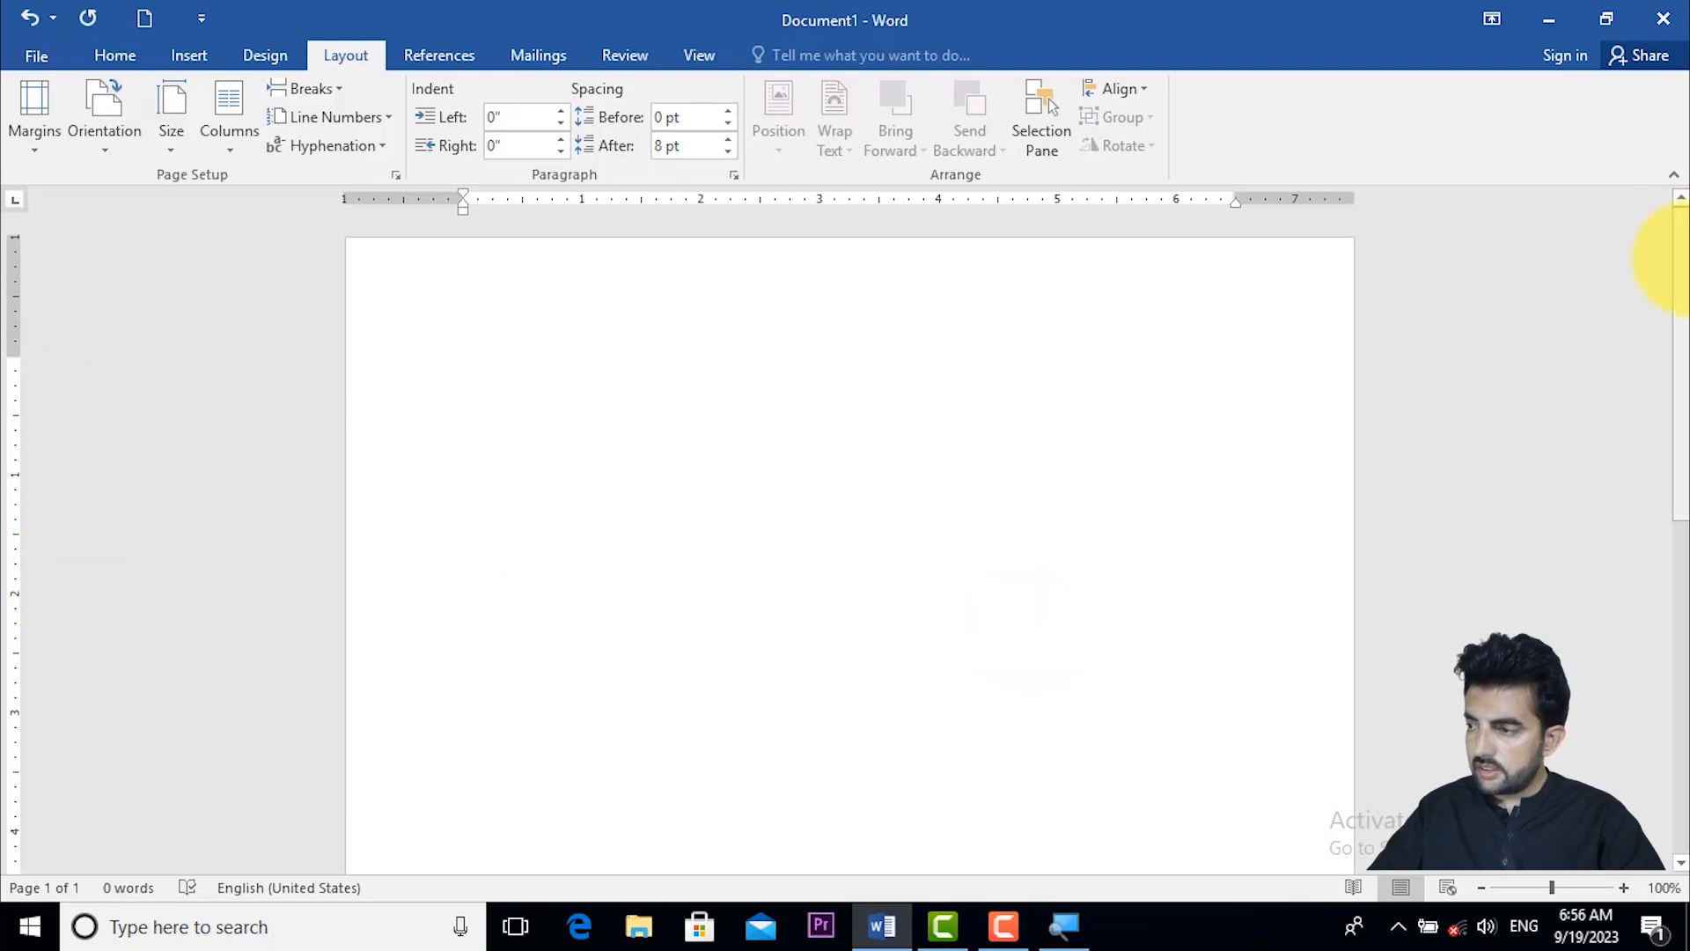
# - Try shrinking the bottom margin on the vertical ruler, and undo that change
pyautogui.moveTo(1681, 255); pyautogui.dragTo(1681, 708)
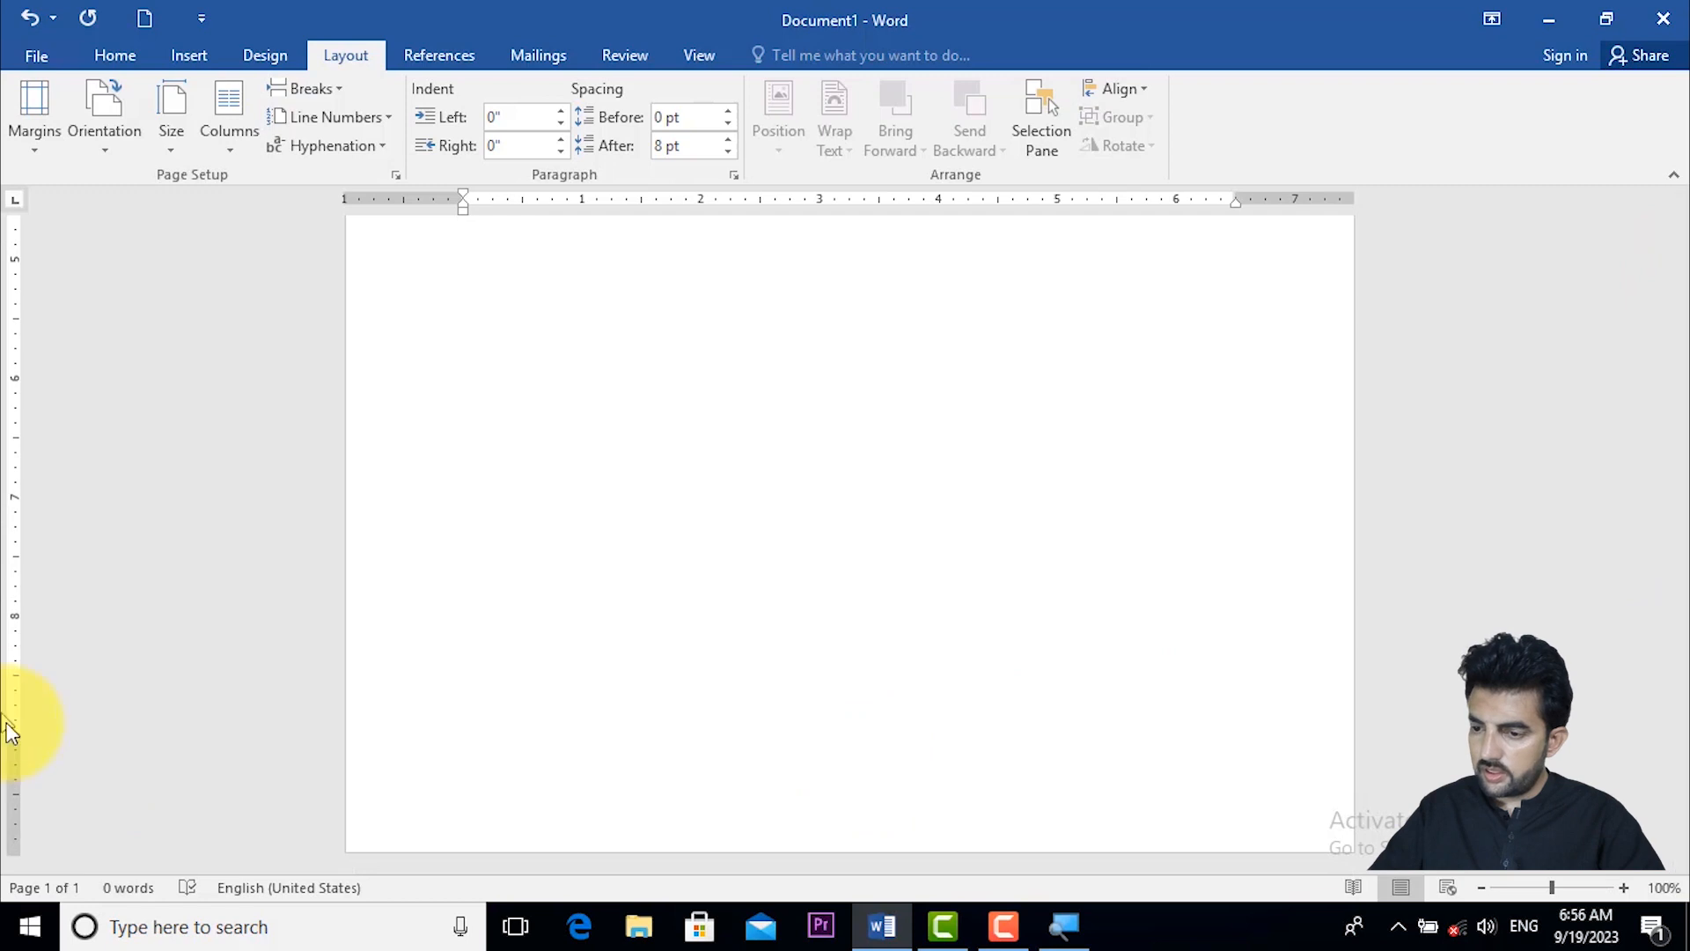
pyautogui.moveTo(12, 730); pyautogui.dragTo(13, 815)
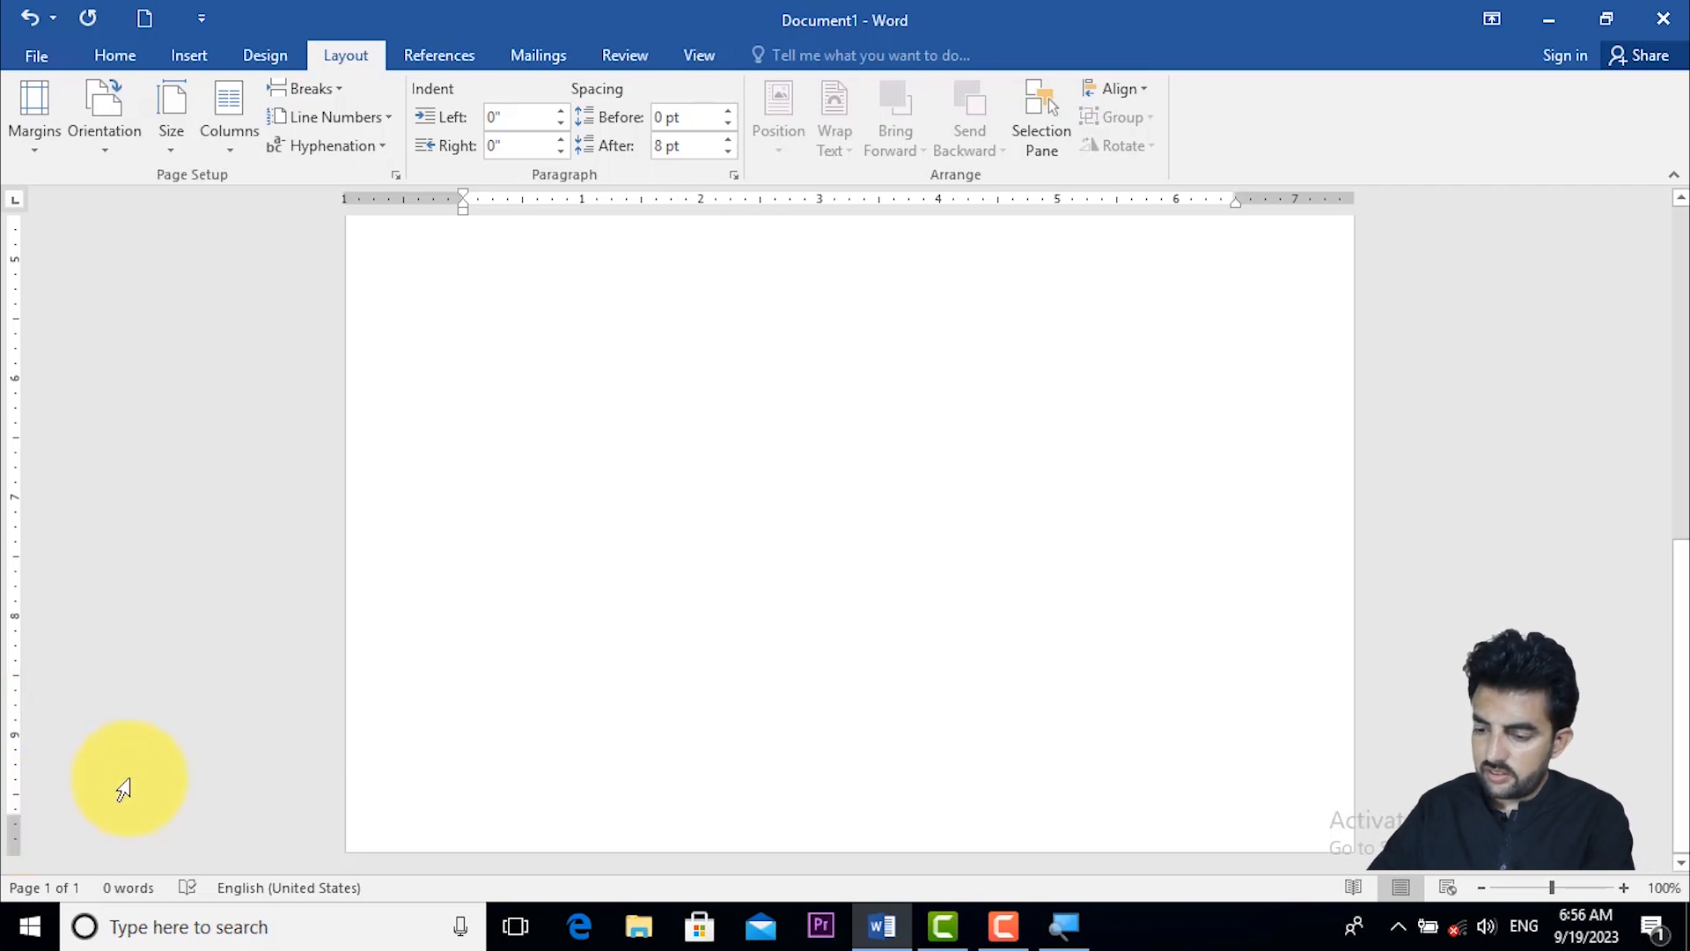
pyautogui.hotkey('ctrl', 'z')
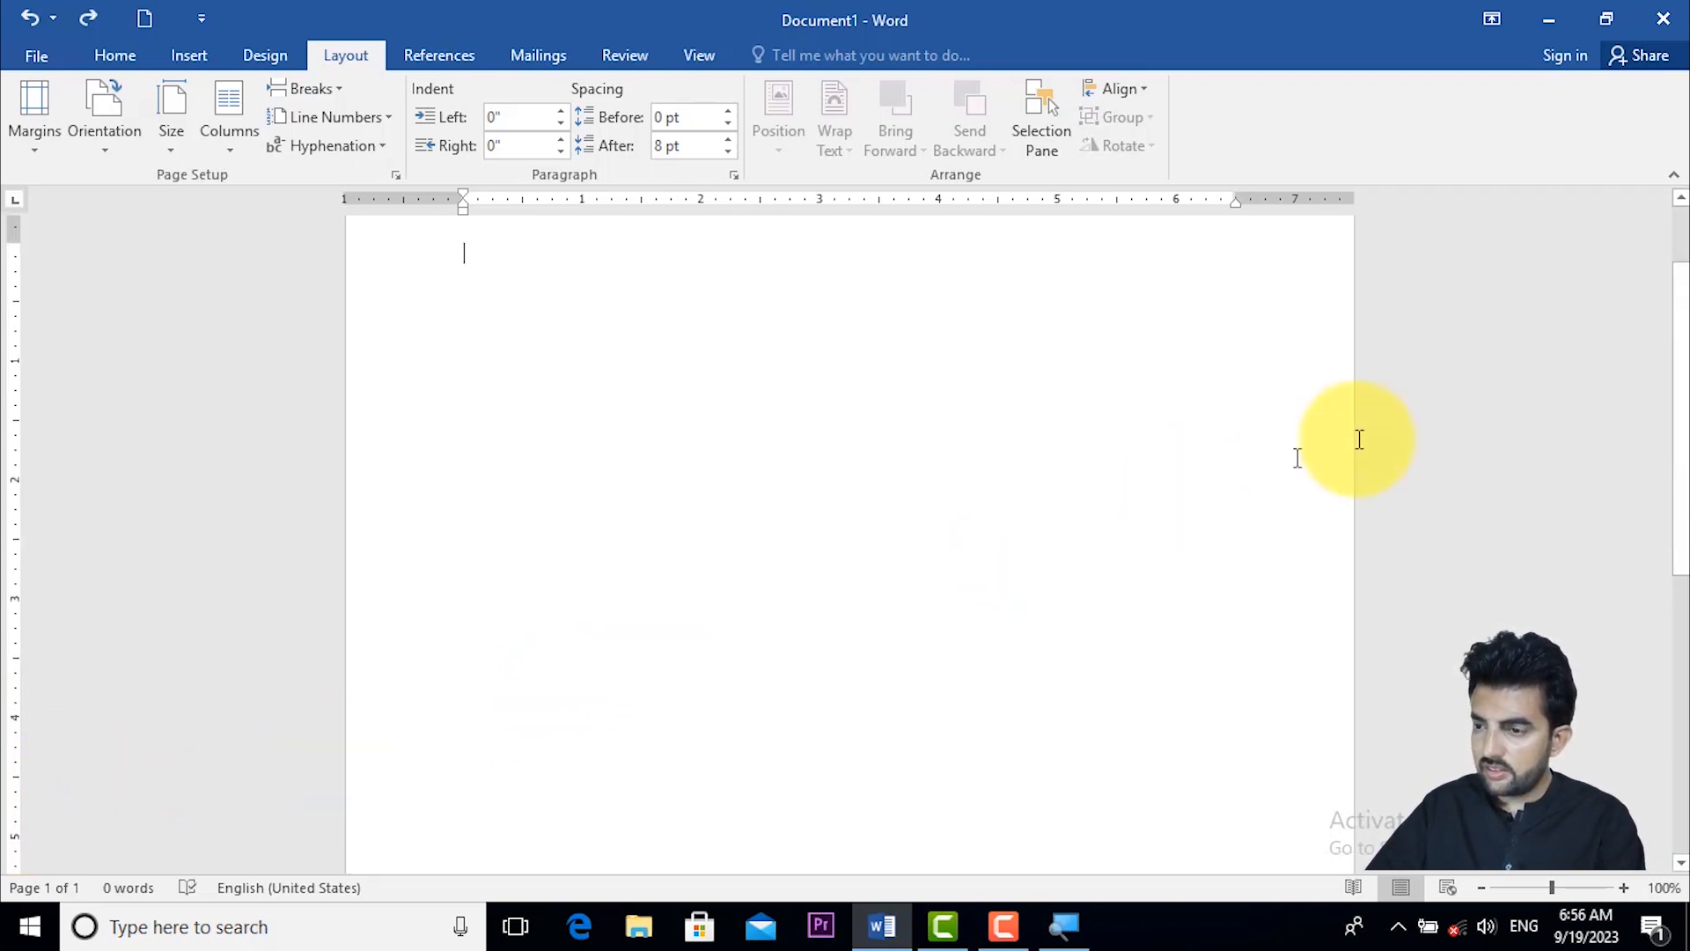
pyautogui.moveTo(1681, 408); pyautogui.dragTo(1679, 308)
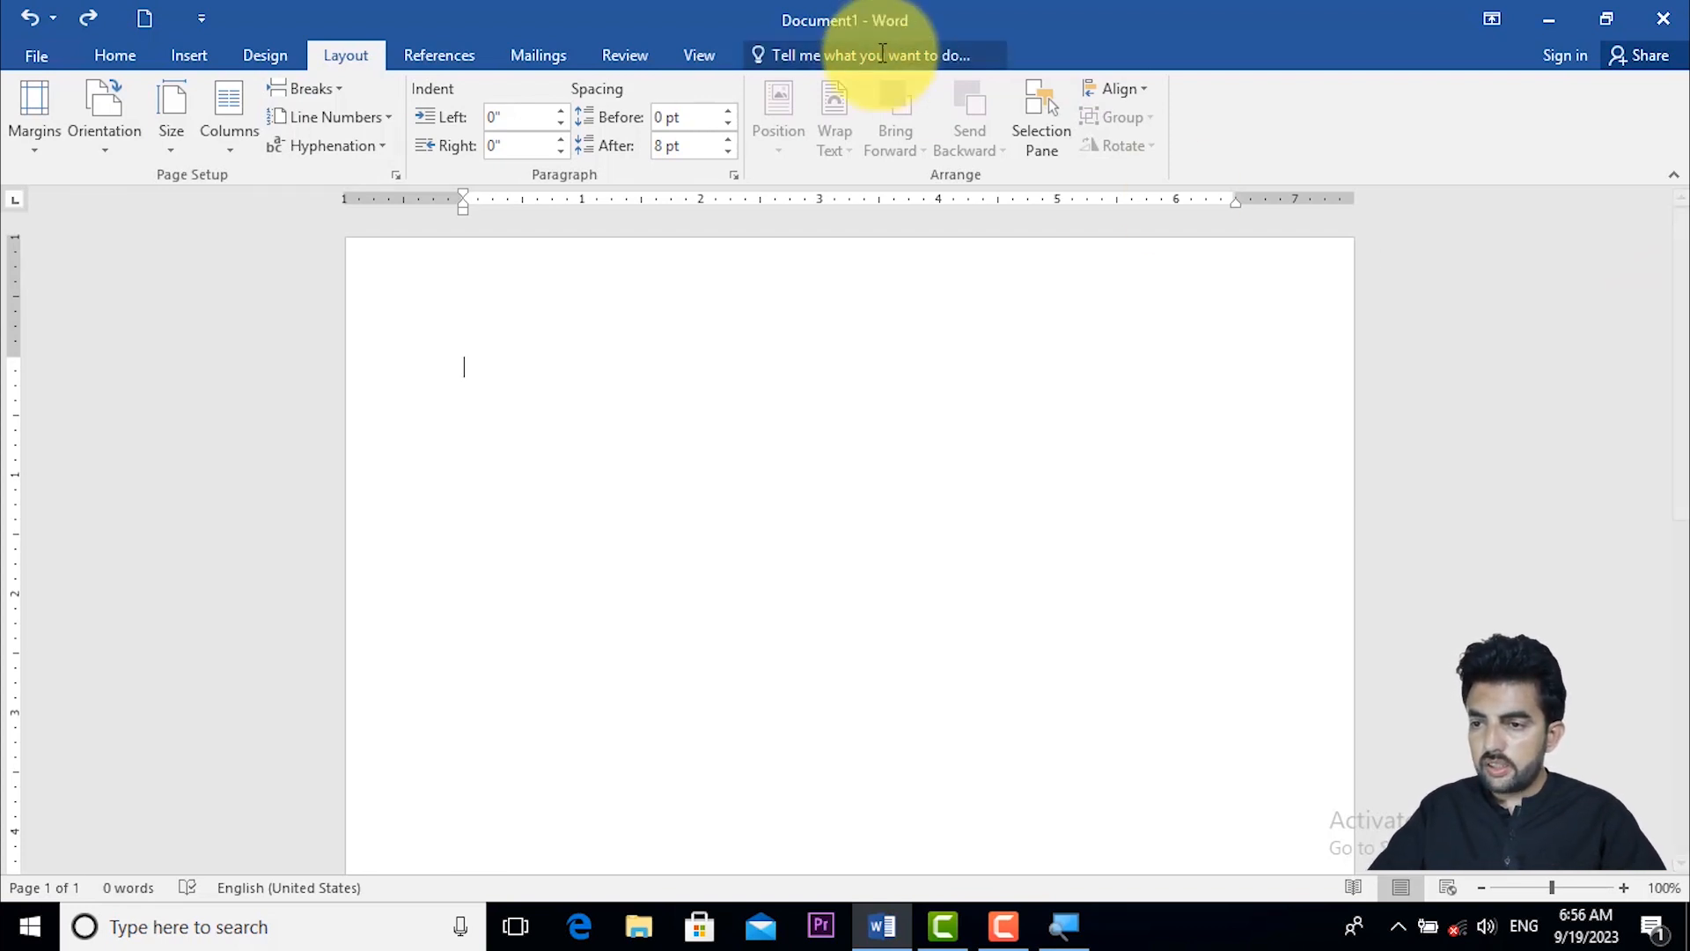
# - Set a custom top margin of 6" for the whole document in Page Setup
pyautogui.click(25, 149)
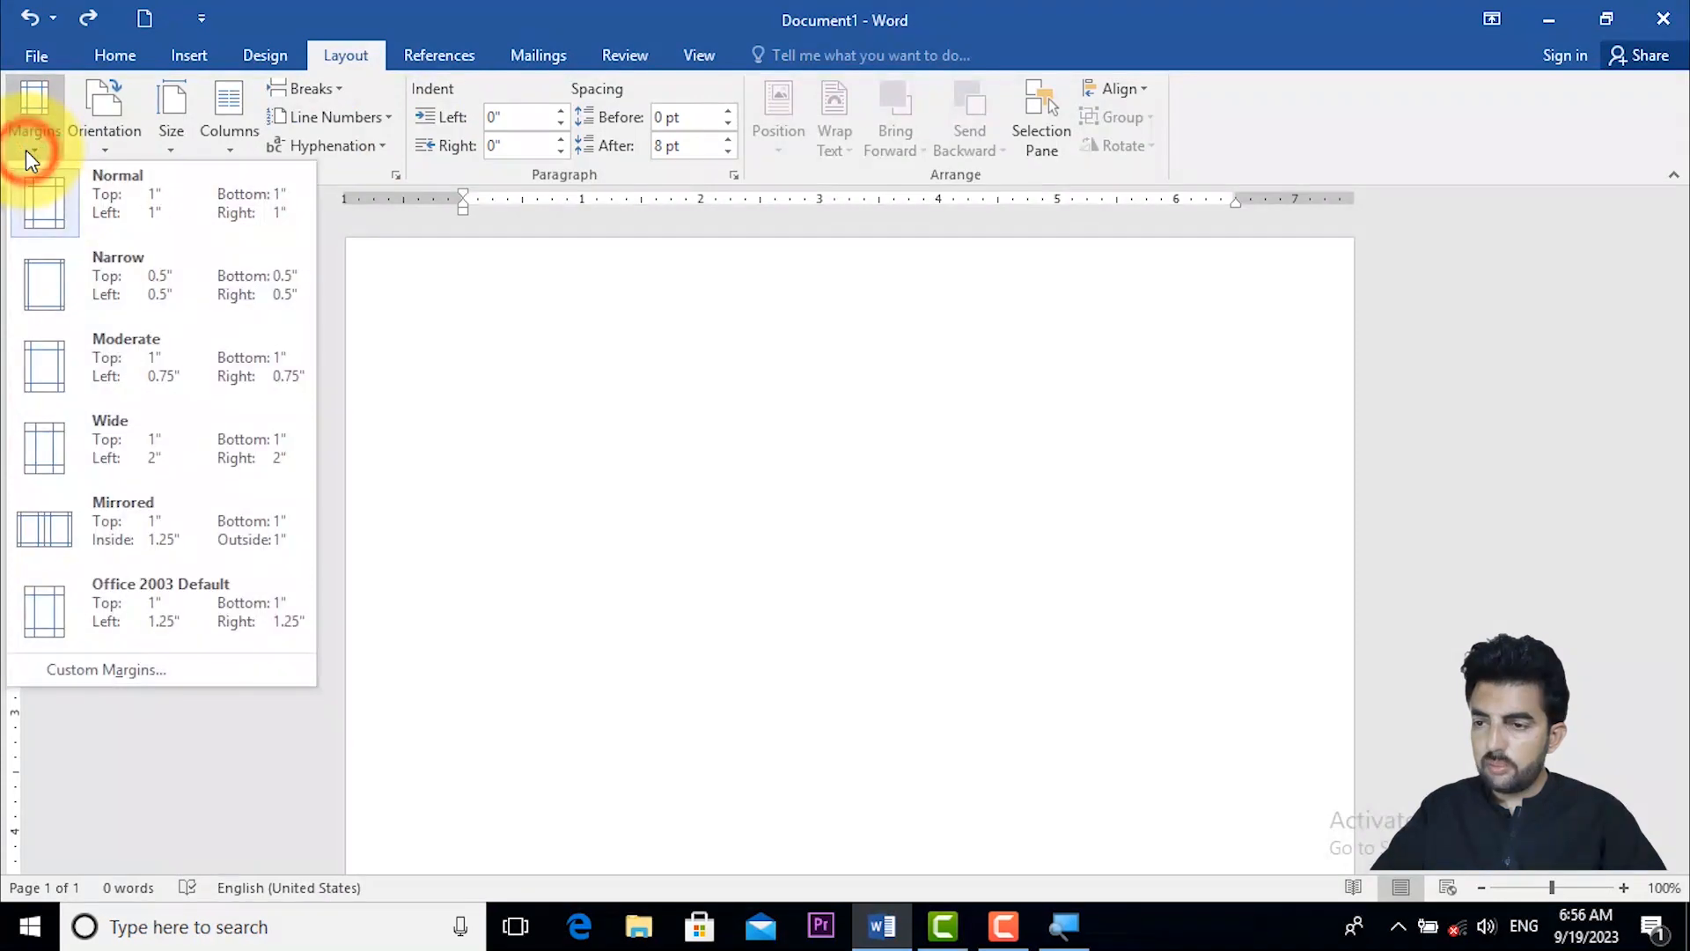
pyautogui.click(24, 149)
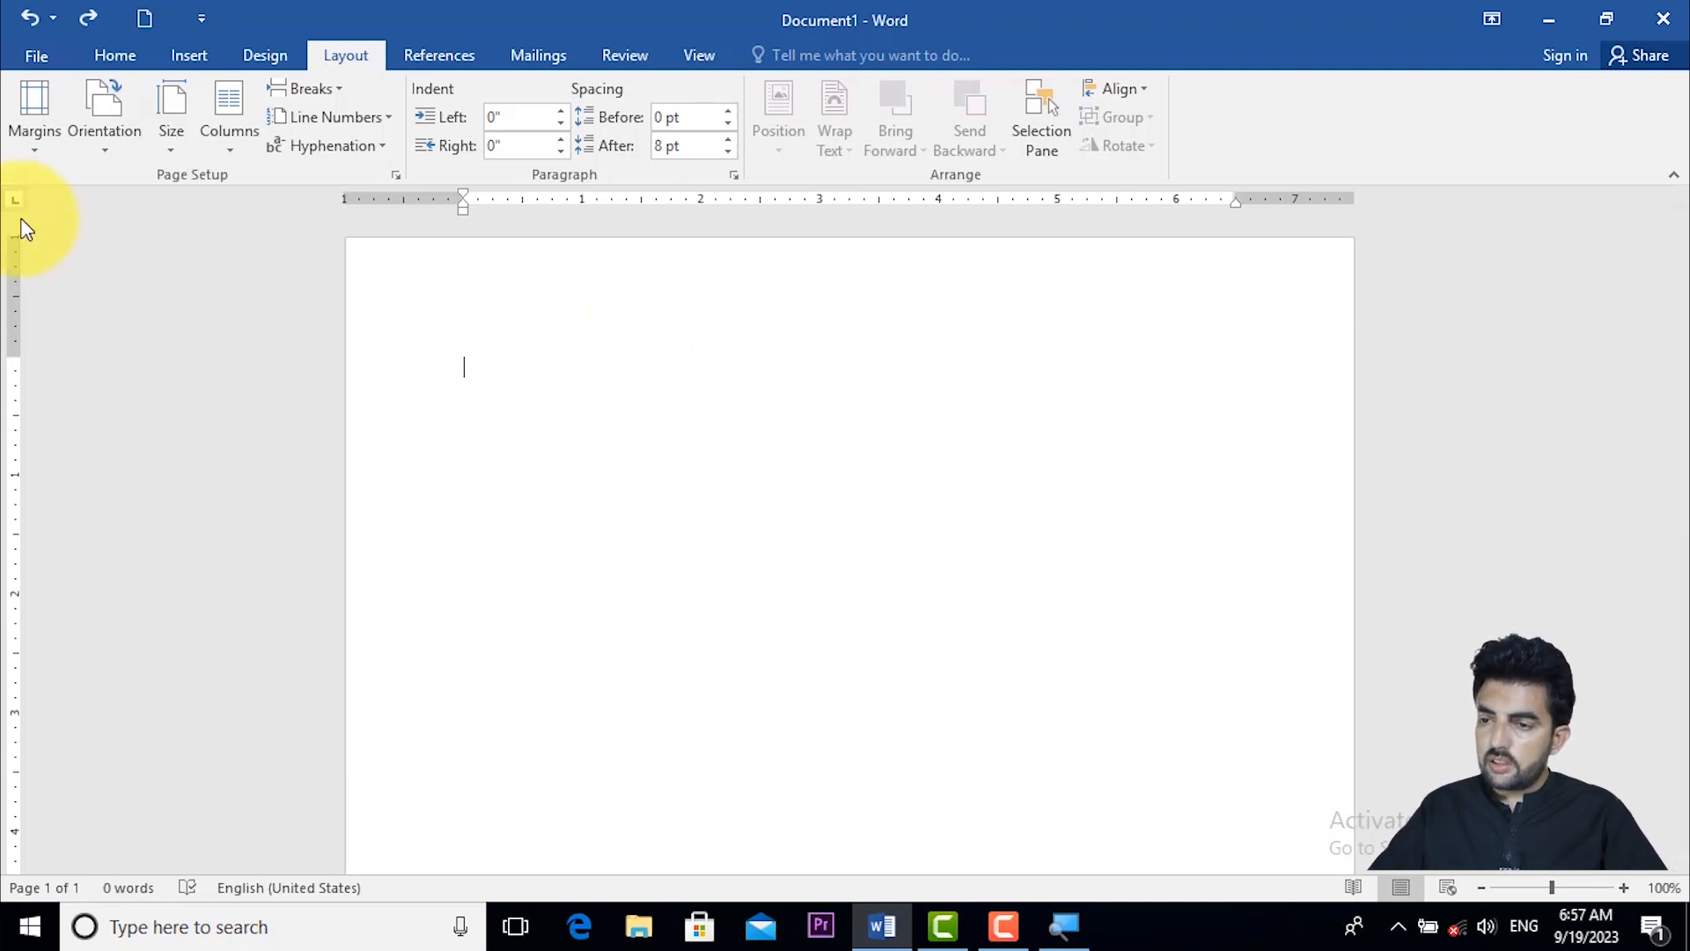
pyautogui.click(40, 123)
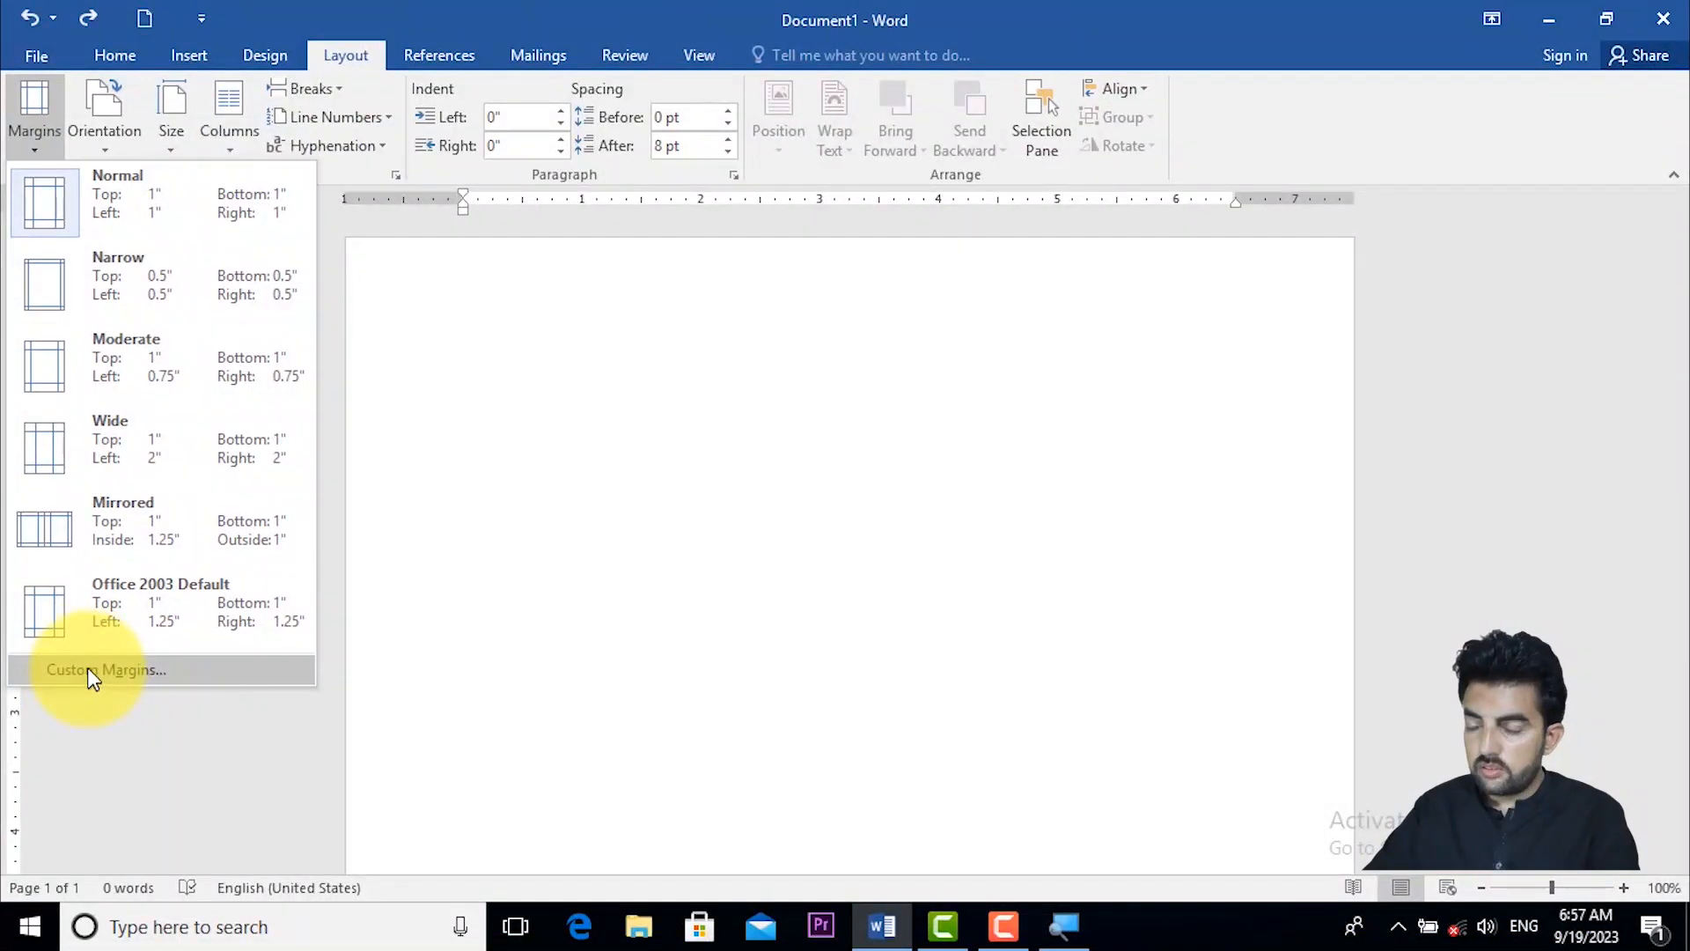
pyautogui.click(87, 667)
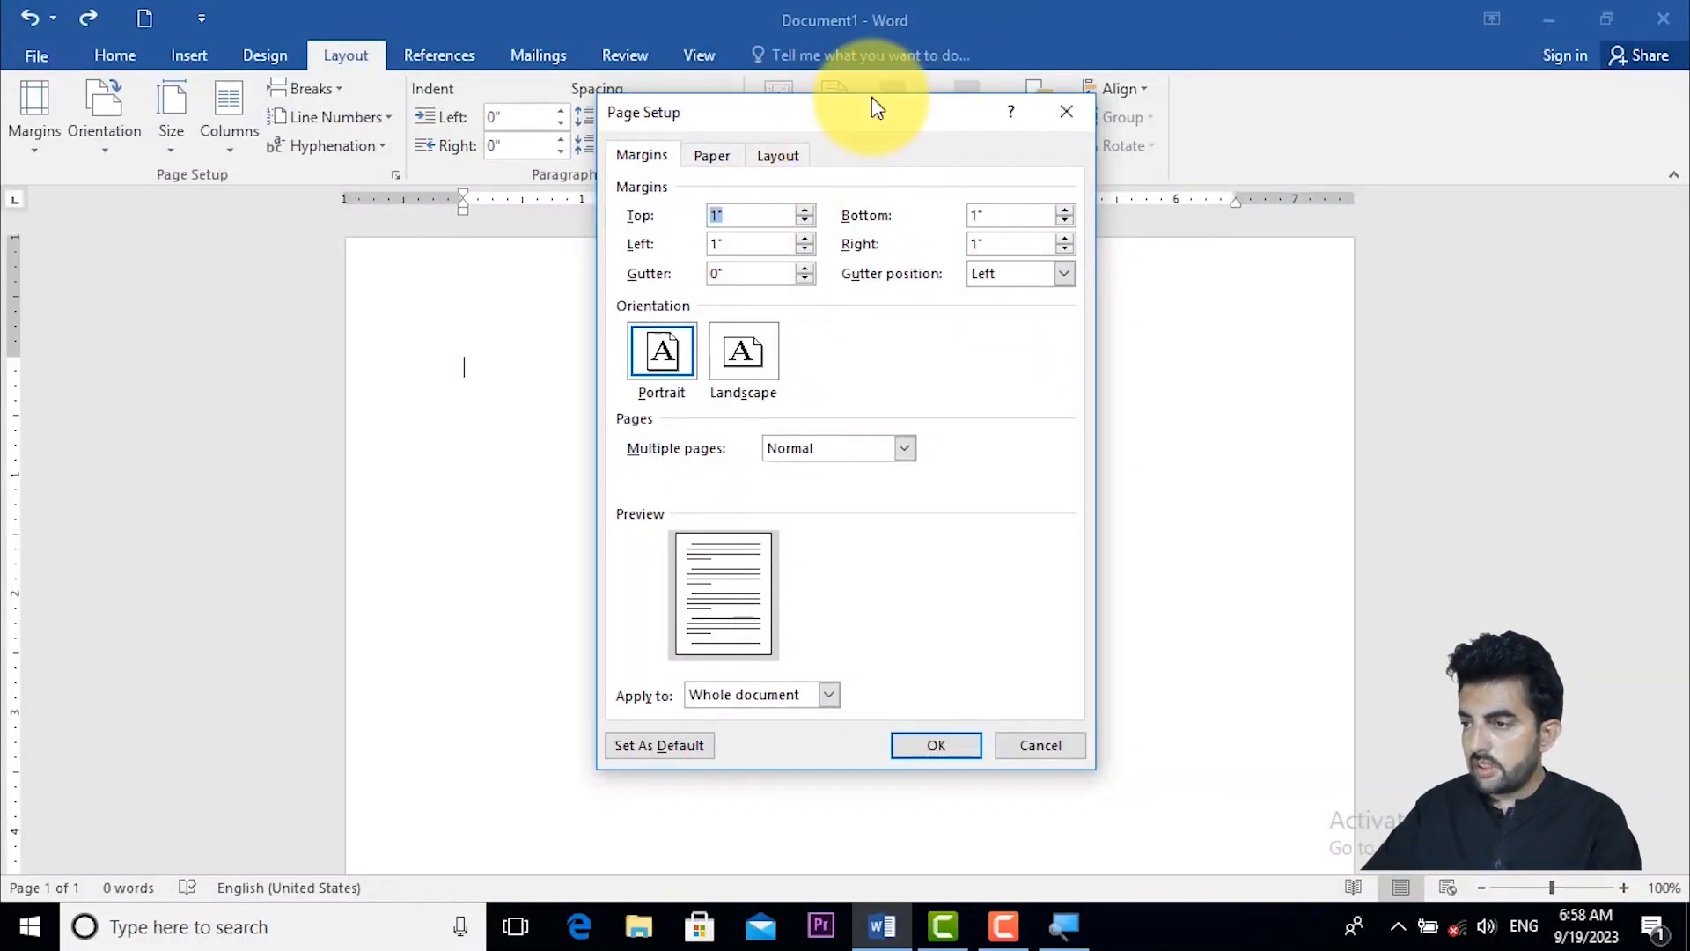
pyautogui.moveTo(872, 105); pyautogui.dragTo(817, 100)
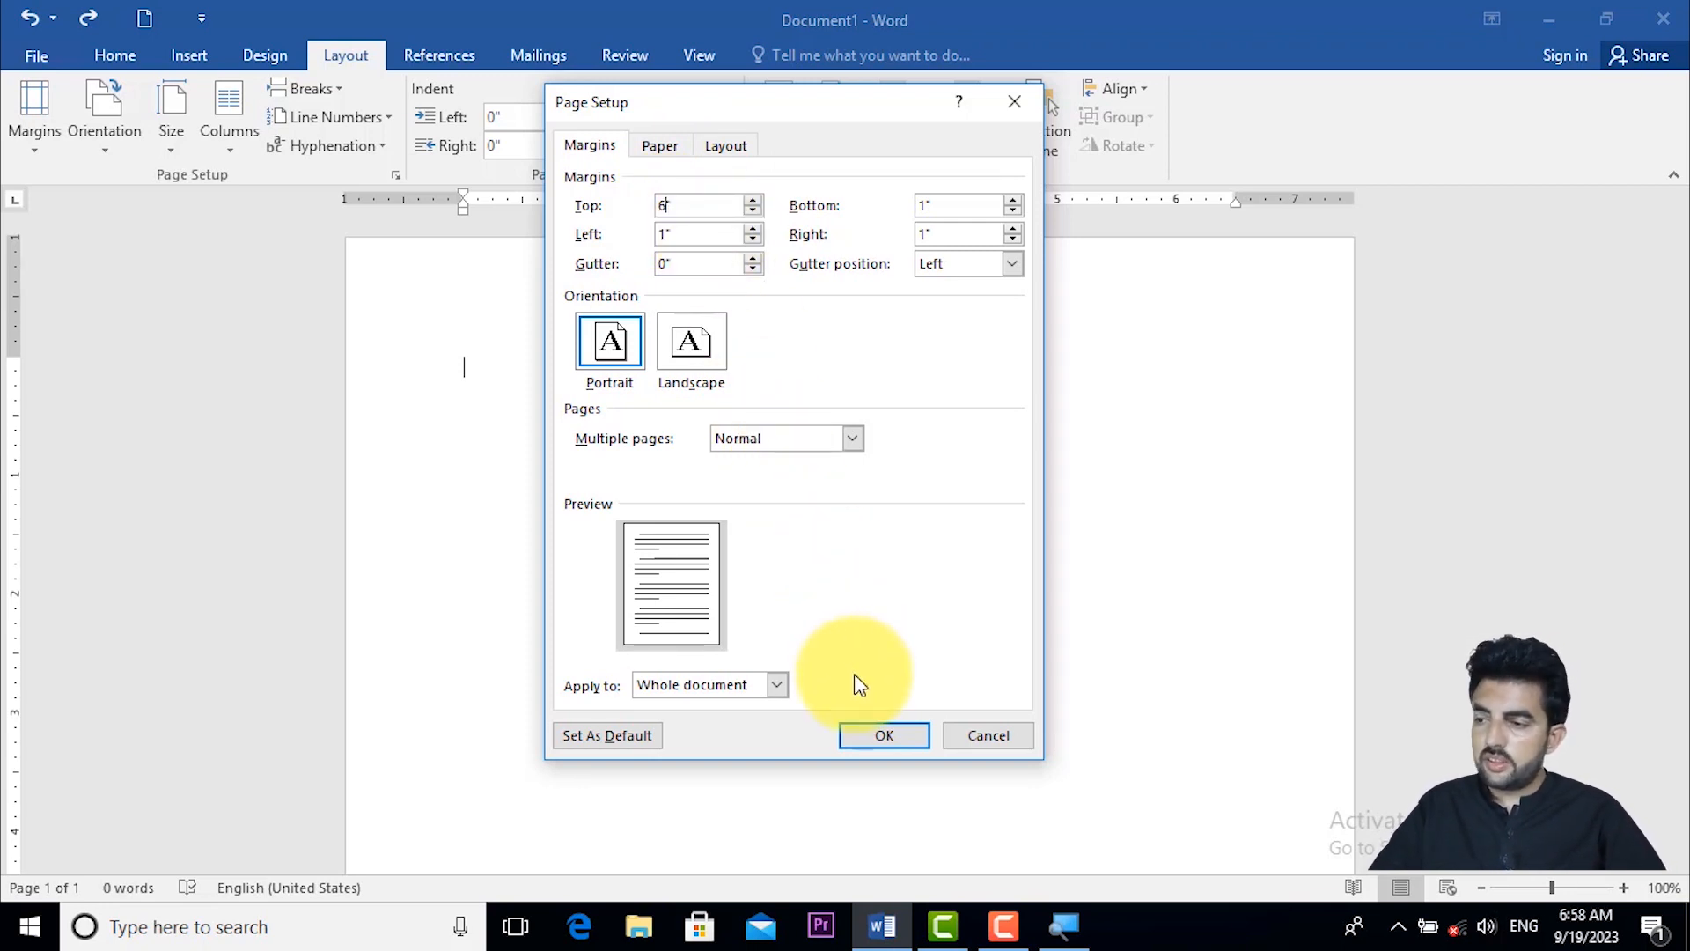
pyautogui.click(868, 738)
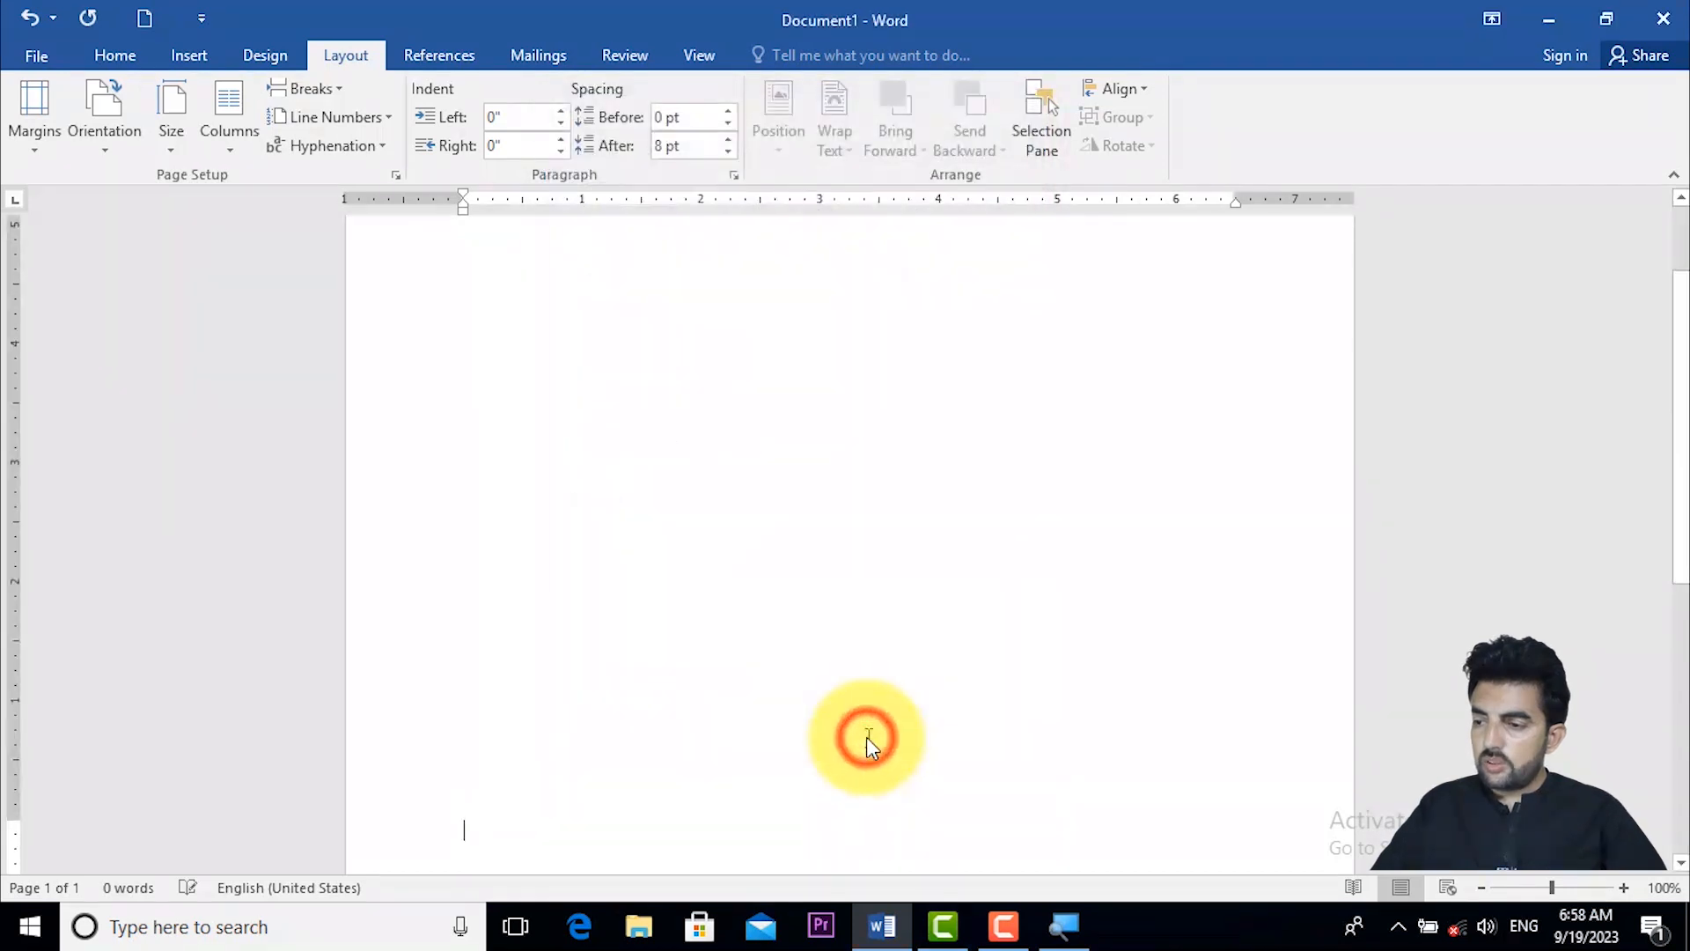
# - Enter the text "LEARN AND EARN" on the first line below the top margin
pyautogui.moveTo(1685, 465); pyautogui.dragTo(1667, 381)
pyautogui.click(746, 441)
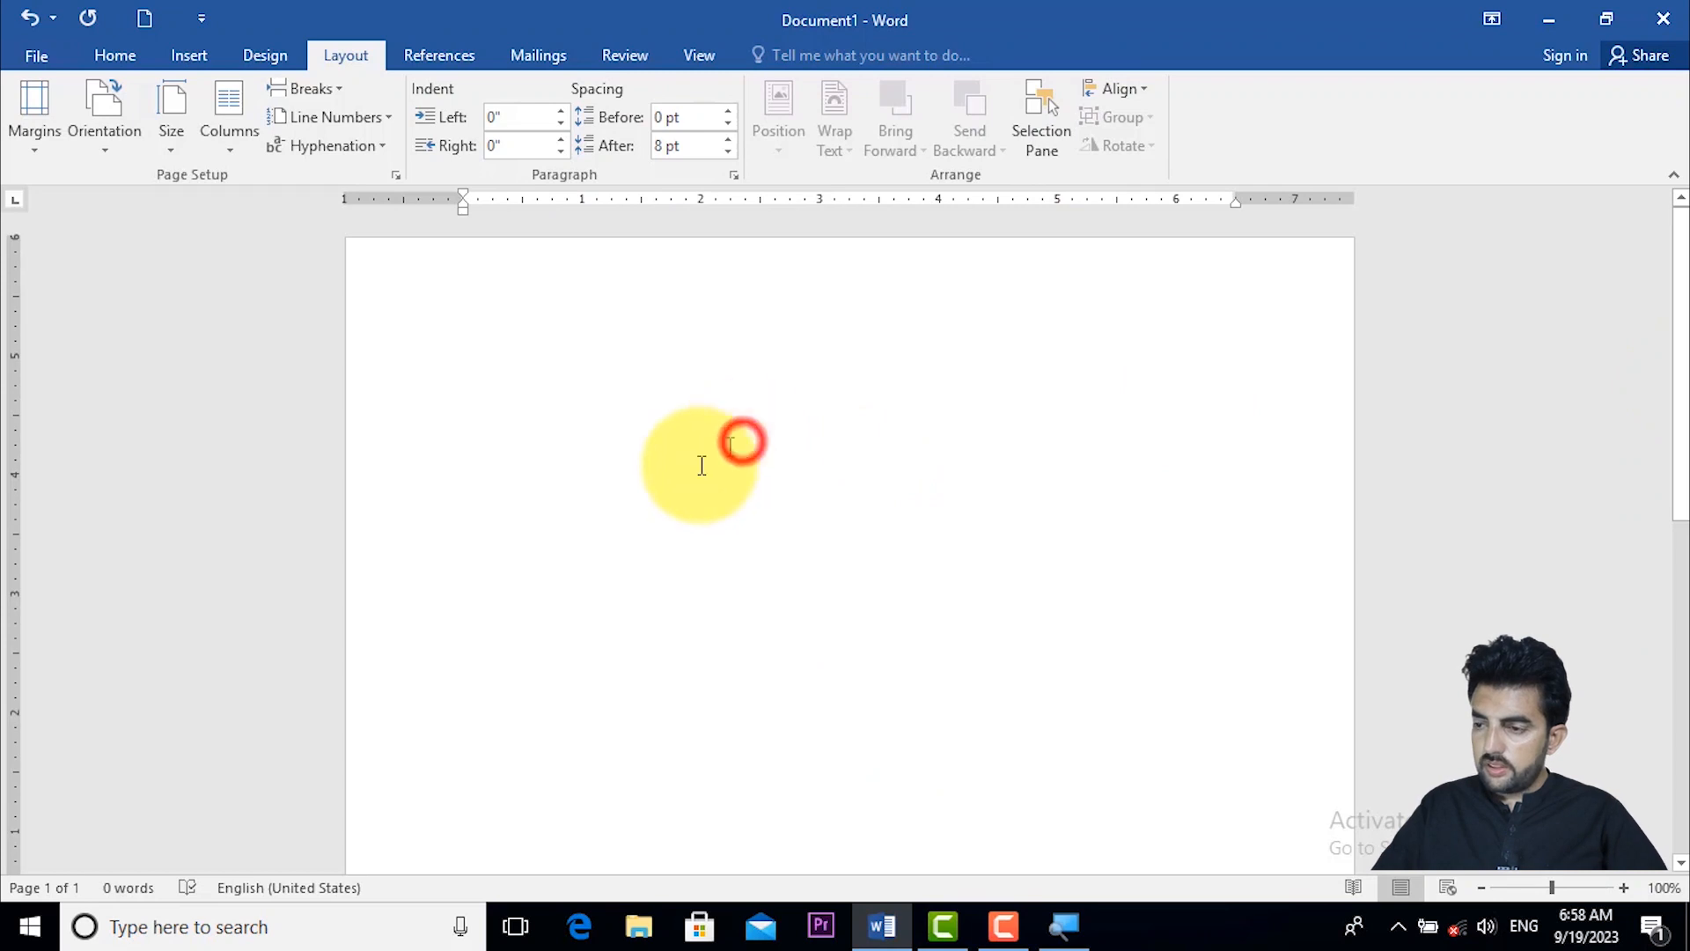
pyautogui.click(683, 468)
pyautogui.click(715, 620)
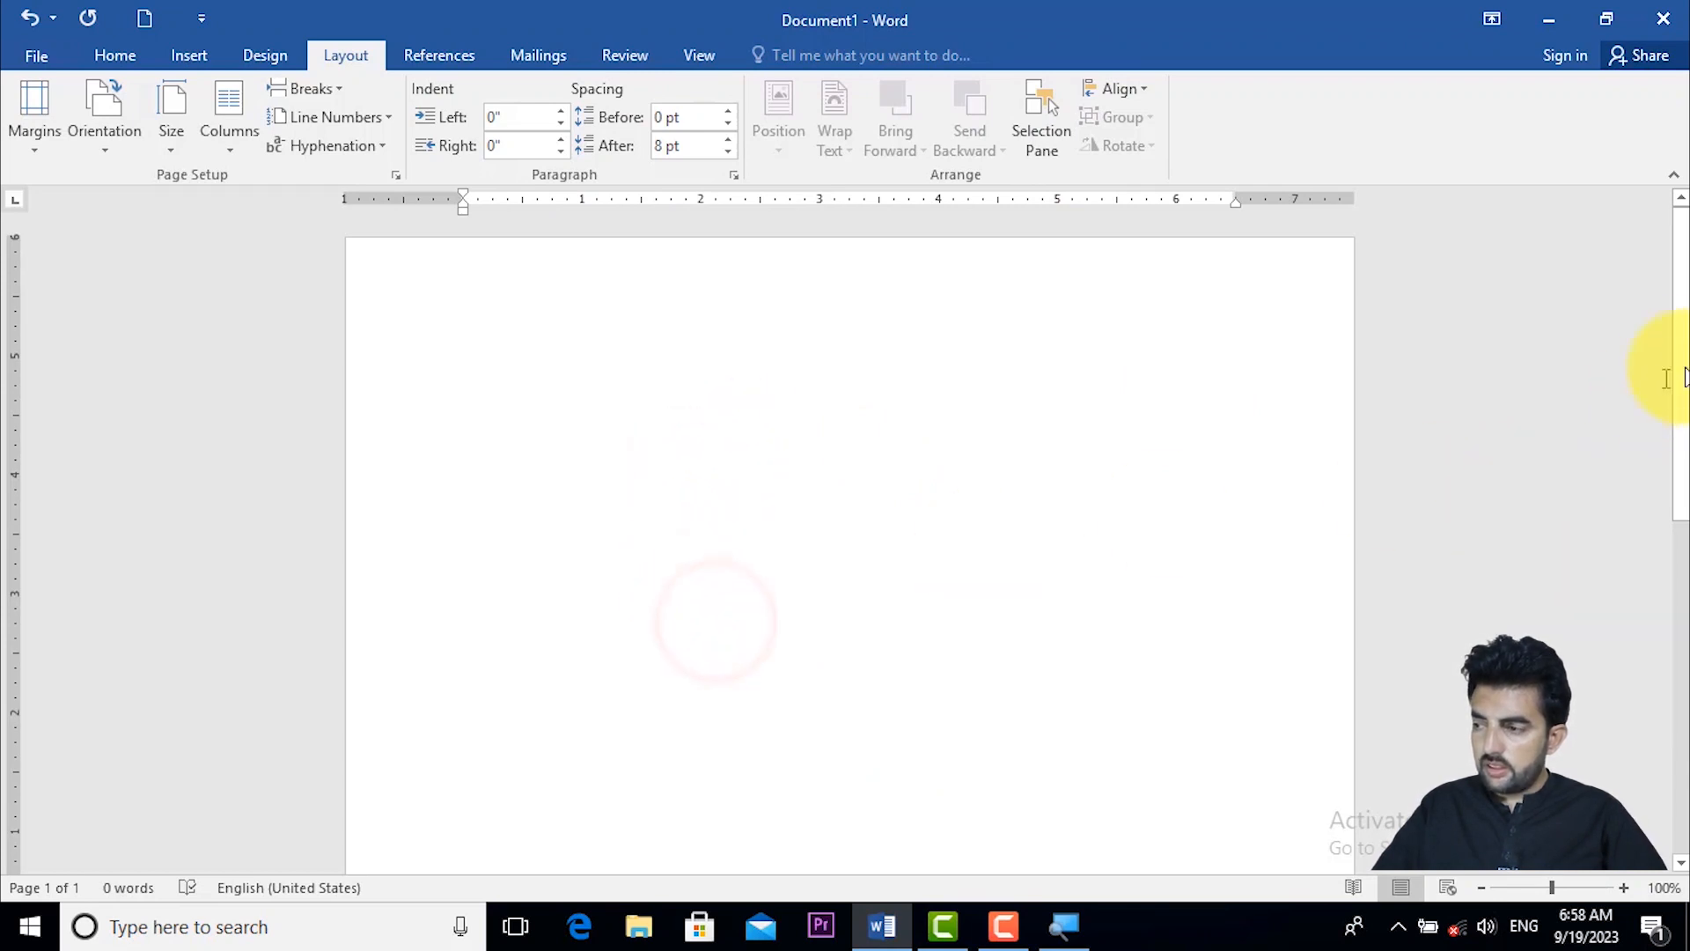
pyautogui.moveTo(1677, 355); pyautogui.dragTo(1678, 566)
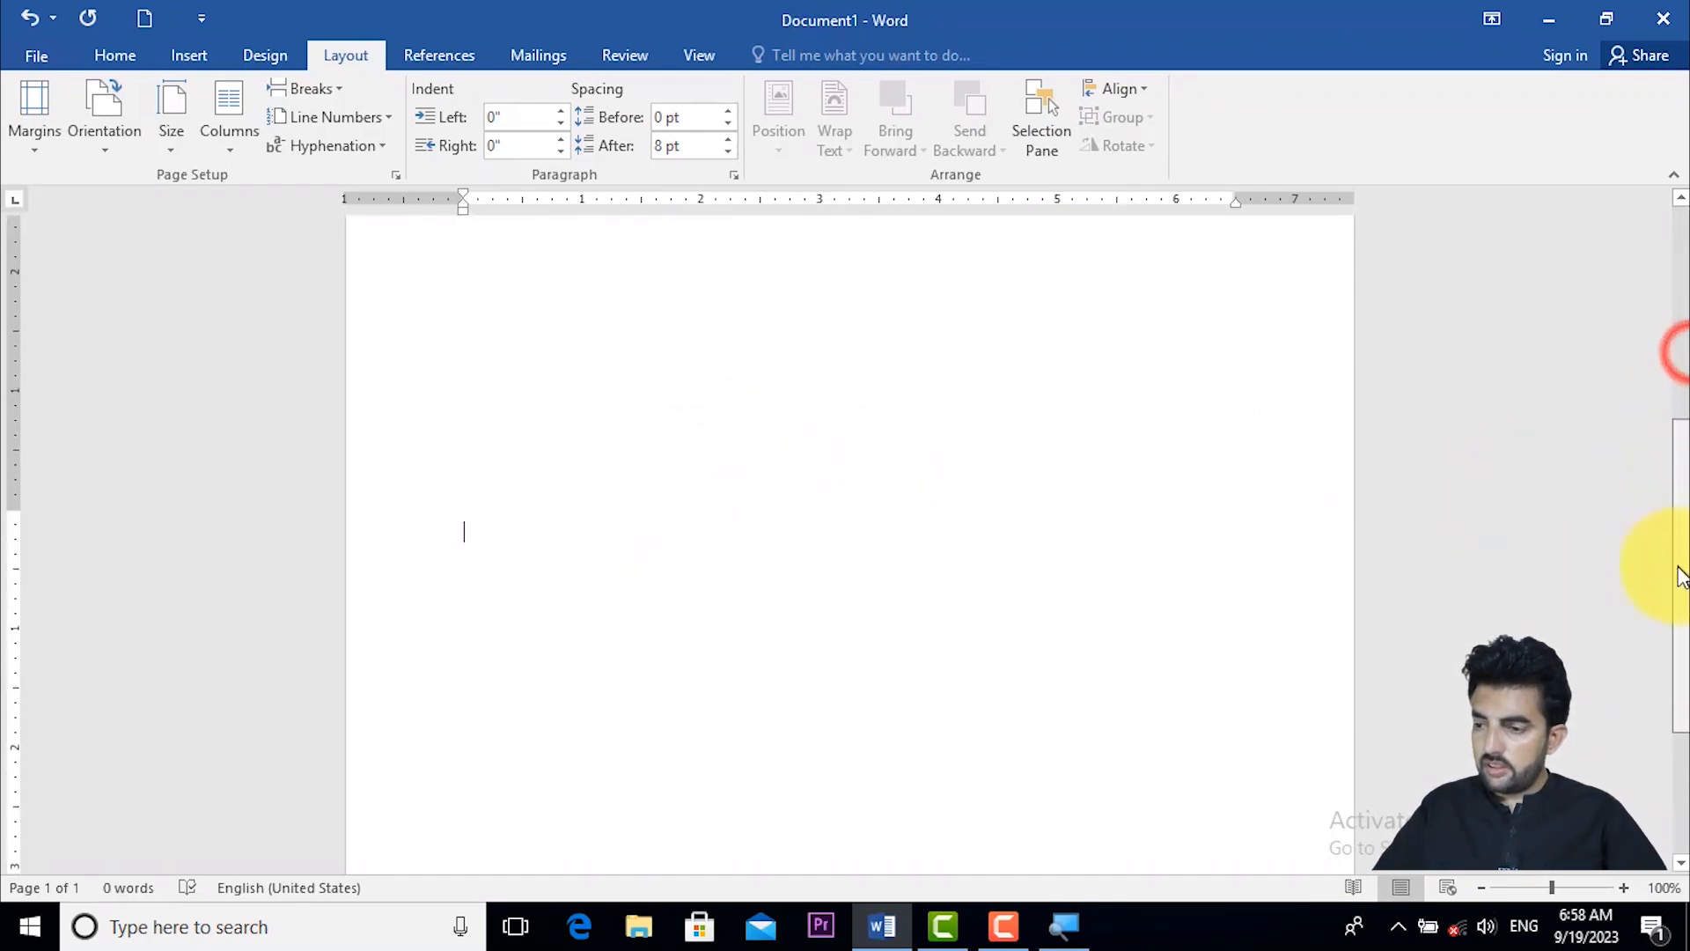
pyautogui.click(528, 521)
pyautogui.write('L')
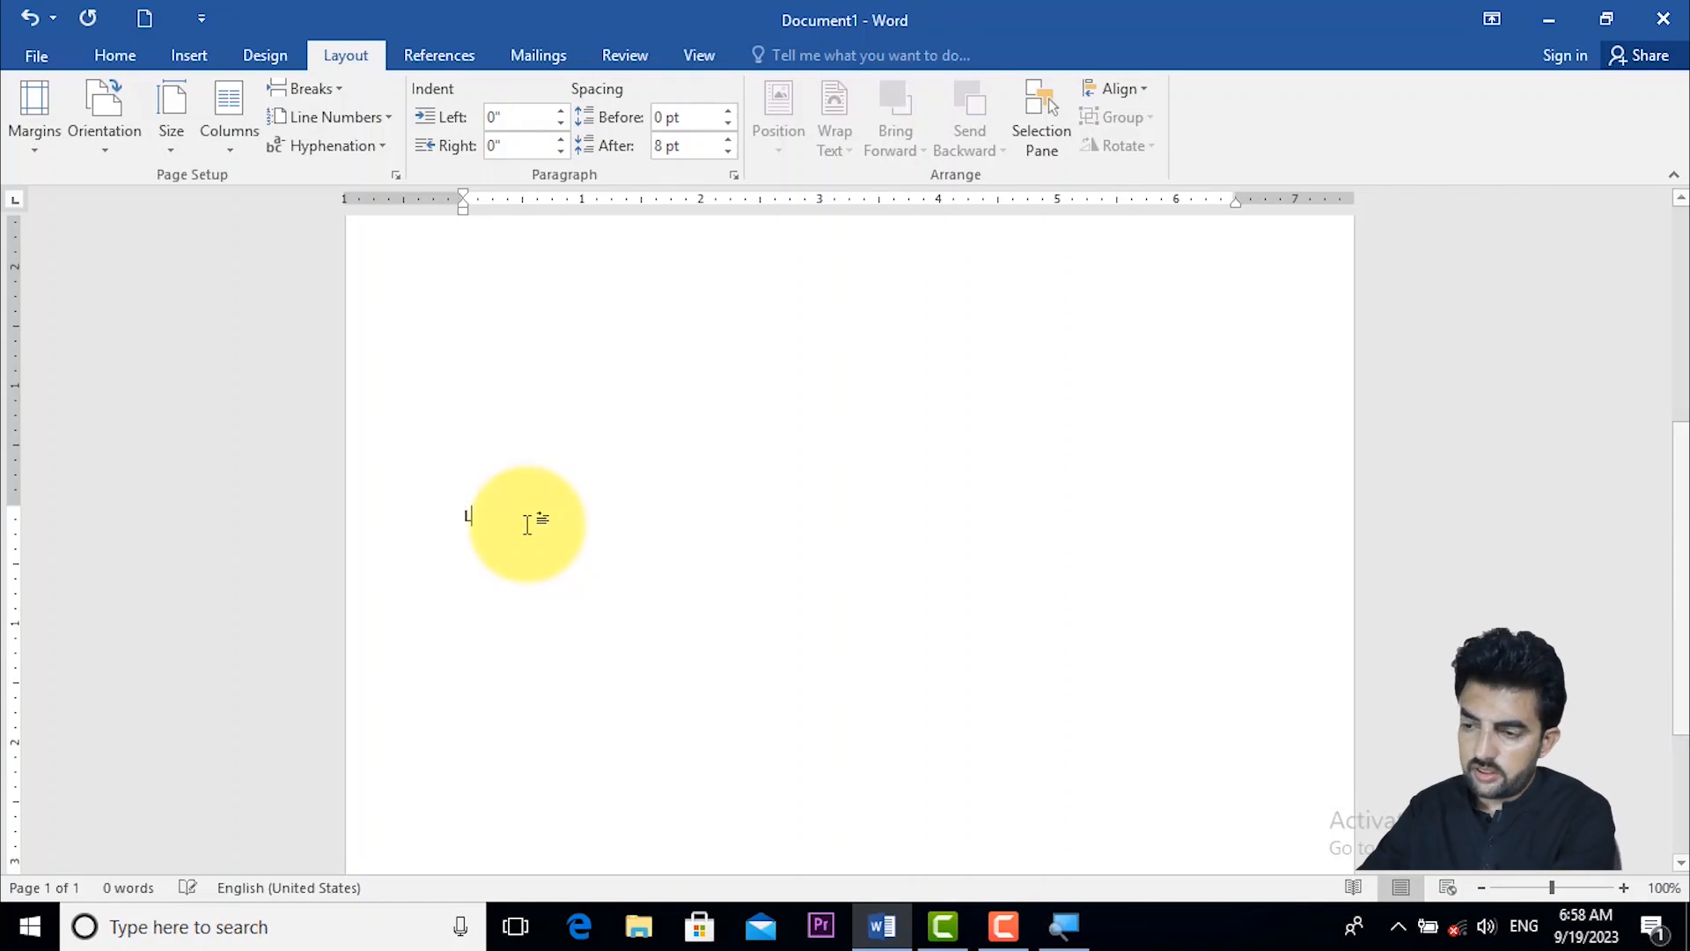
pyautogui.write('EARN AND ')
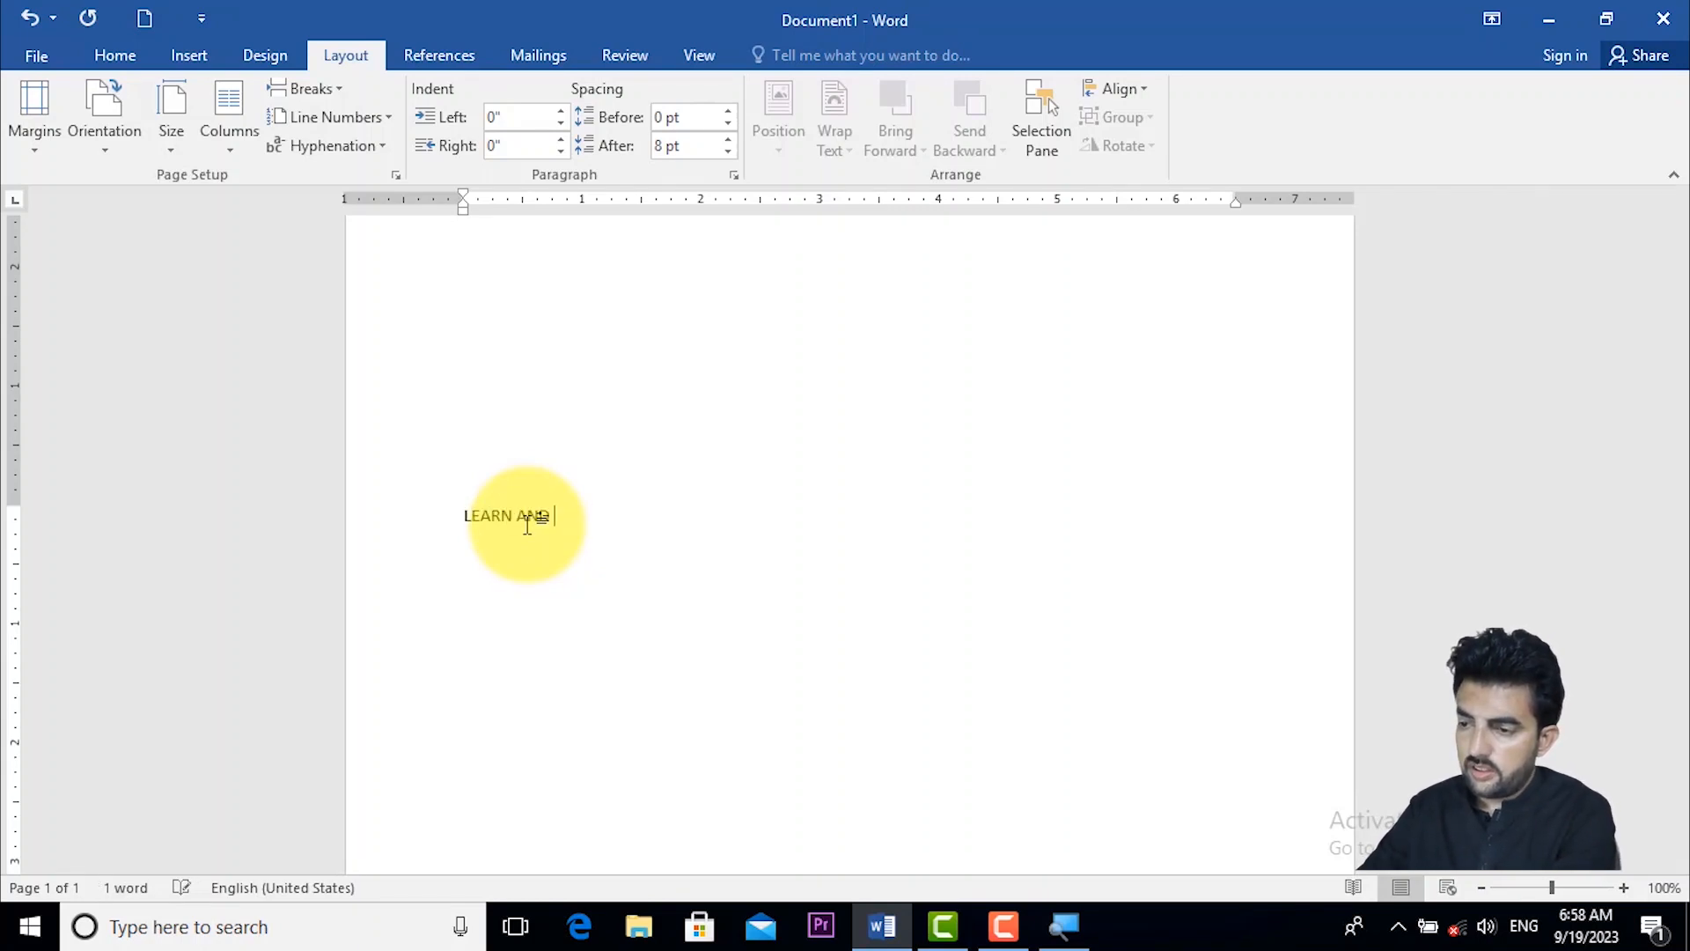
pyautogui.write('EARN')
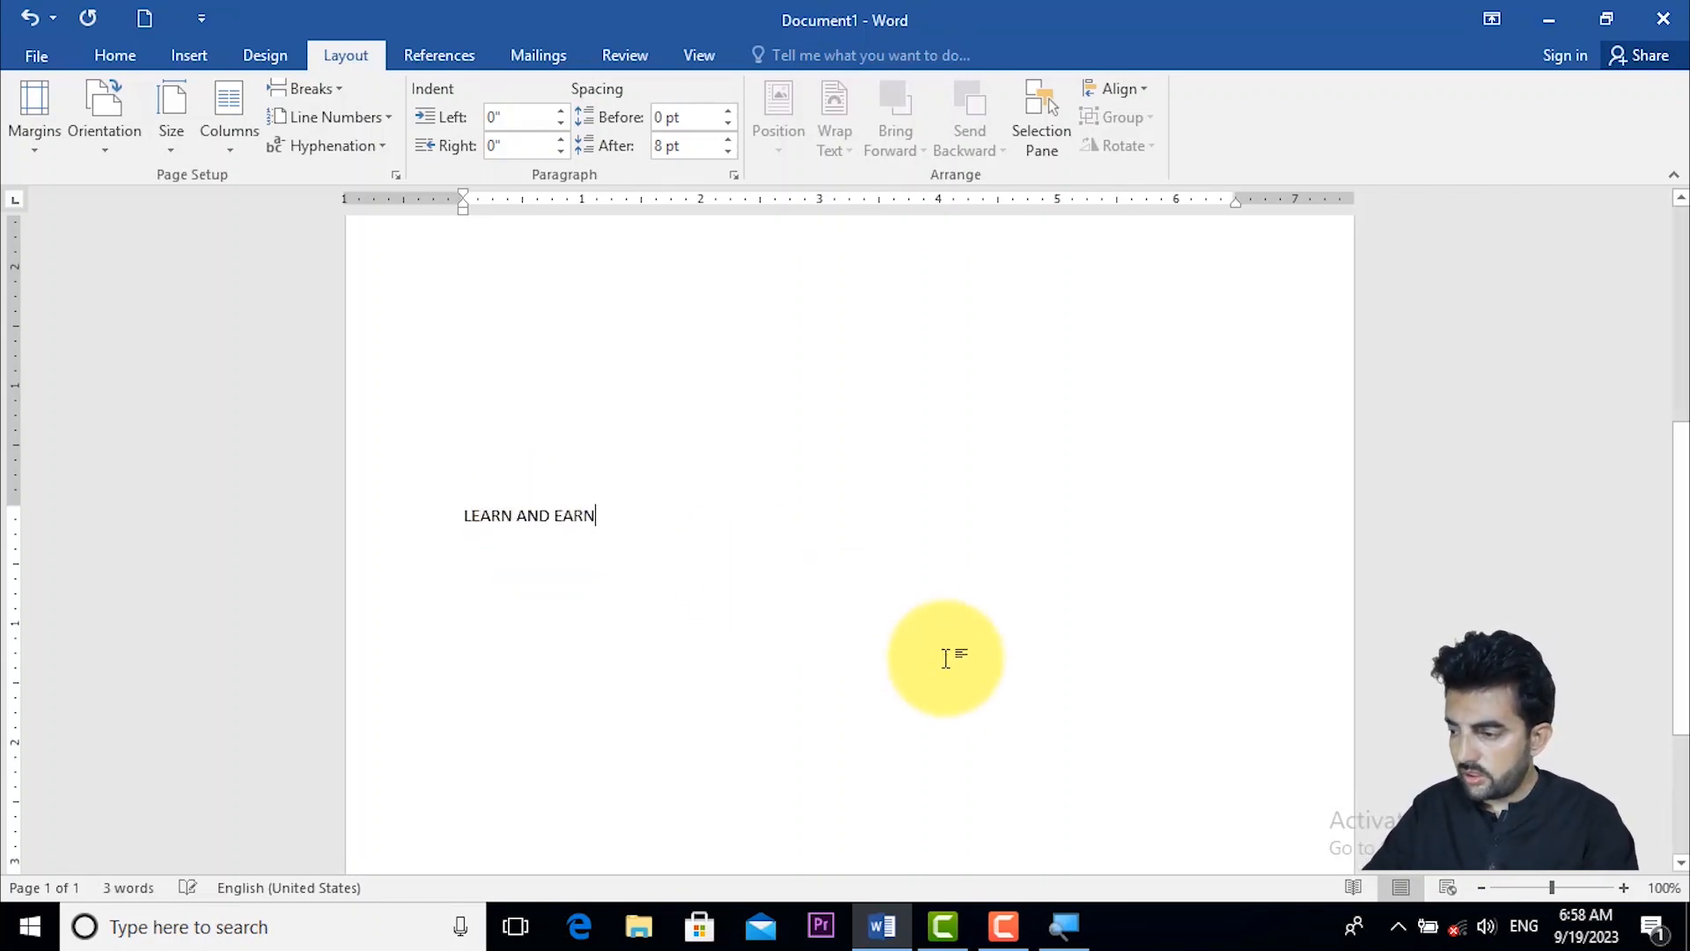
# - Switch the page with the LEARN AND EARN text back to the Normal margin preset
pyautogui.moveTo(1554, 889); pyautogui.dragTo(1514, 889)
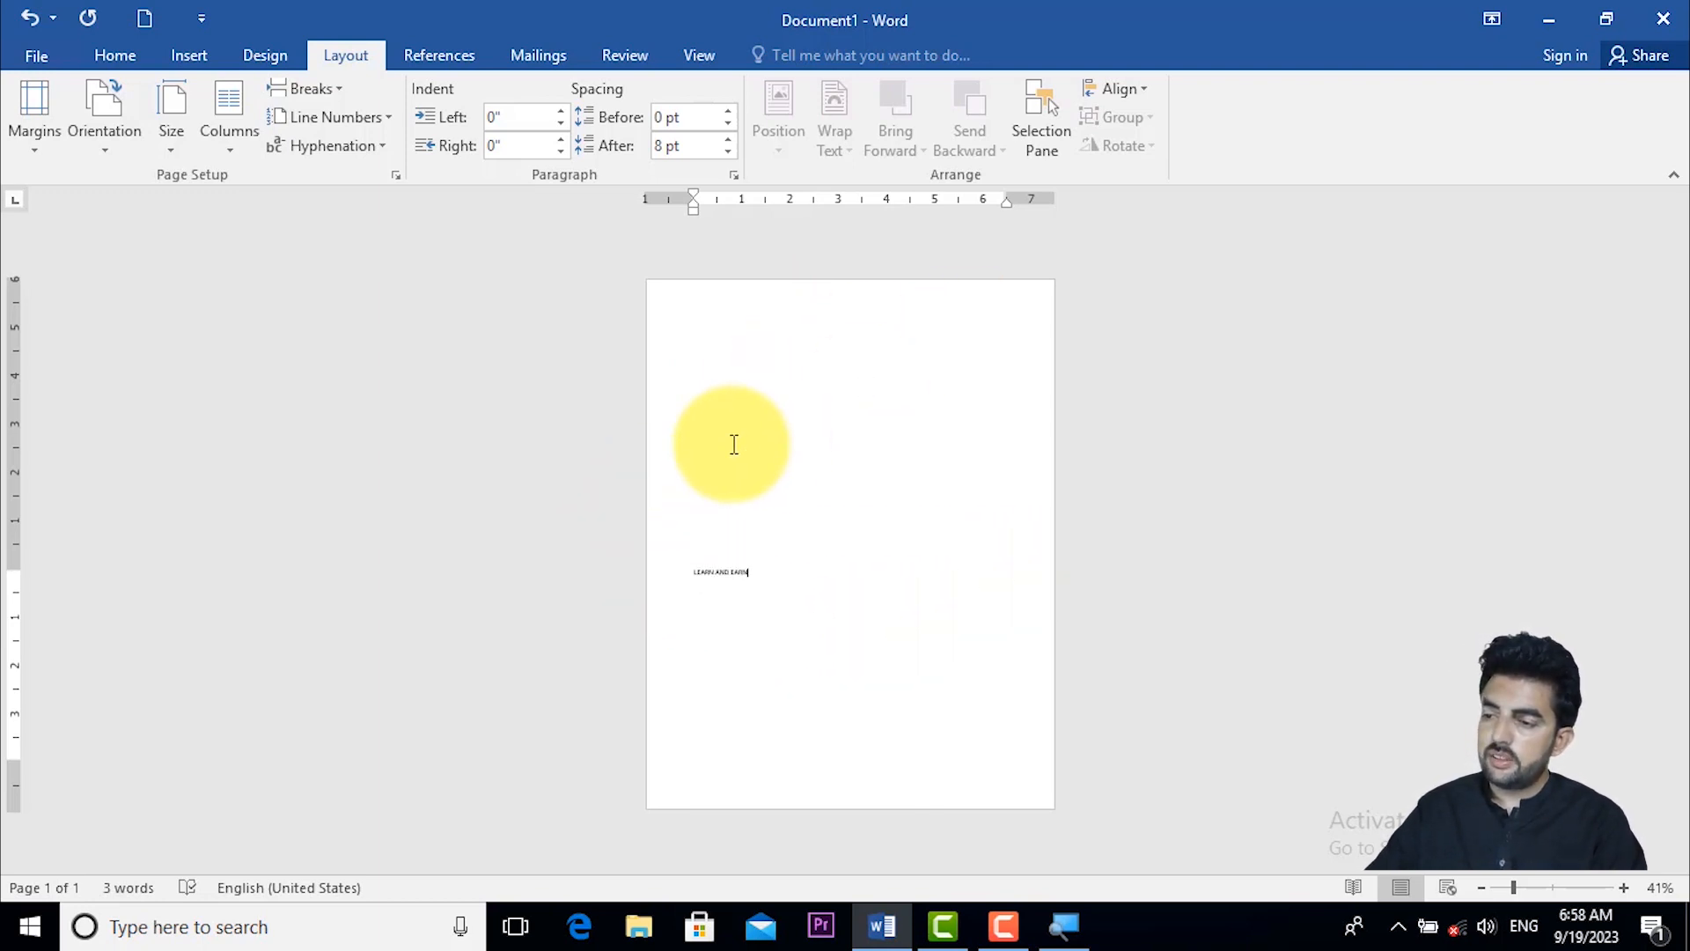
pyautogui.click(31, 123)
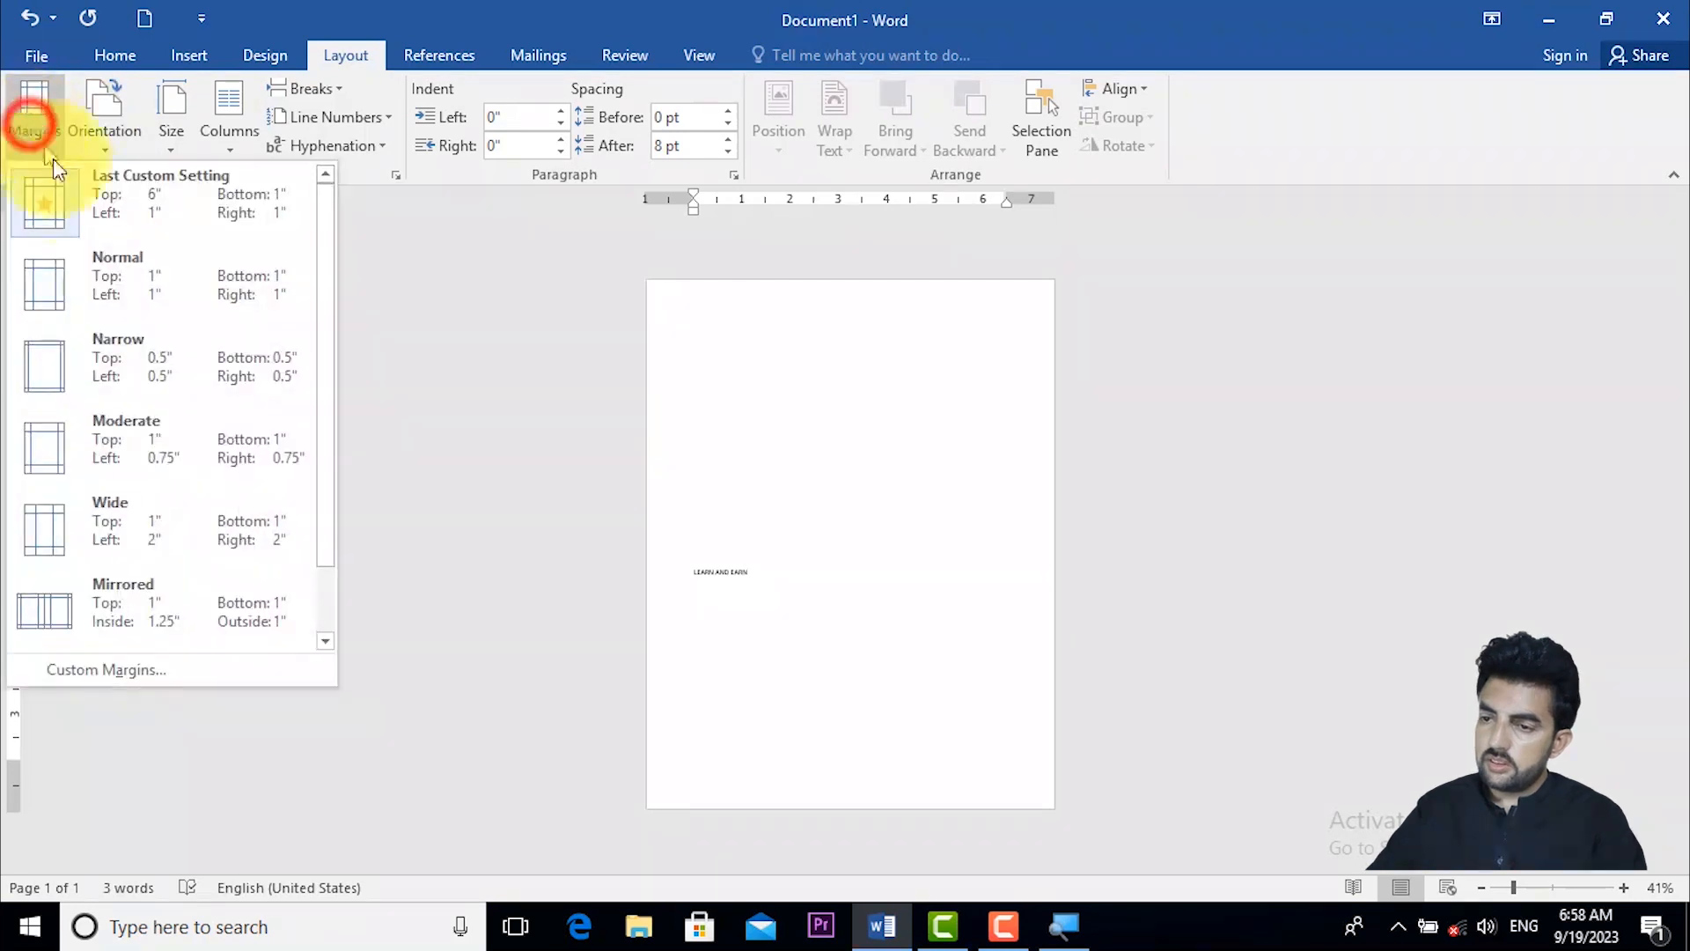
pyautogui.click(125, 286)
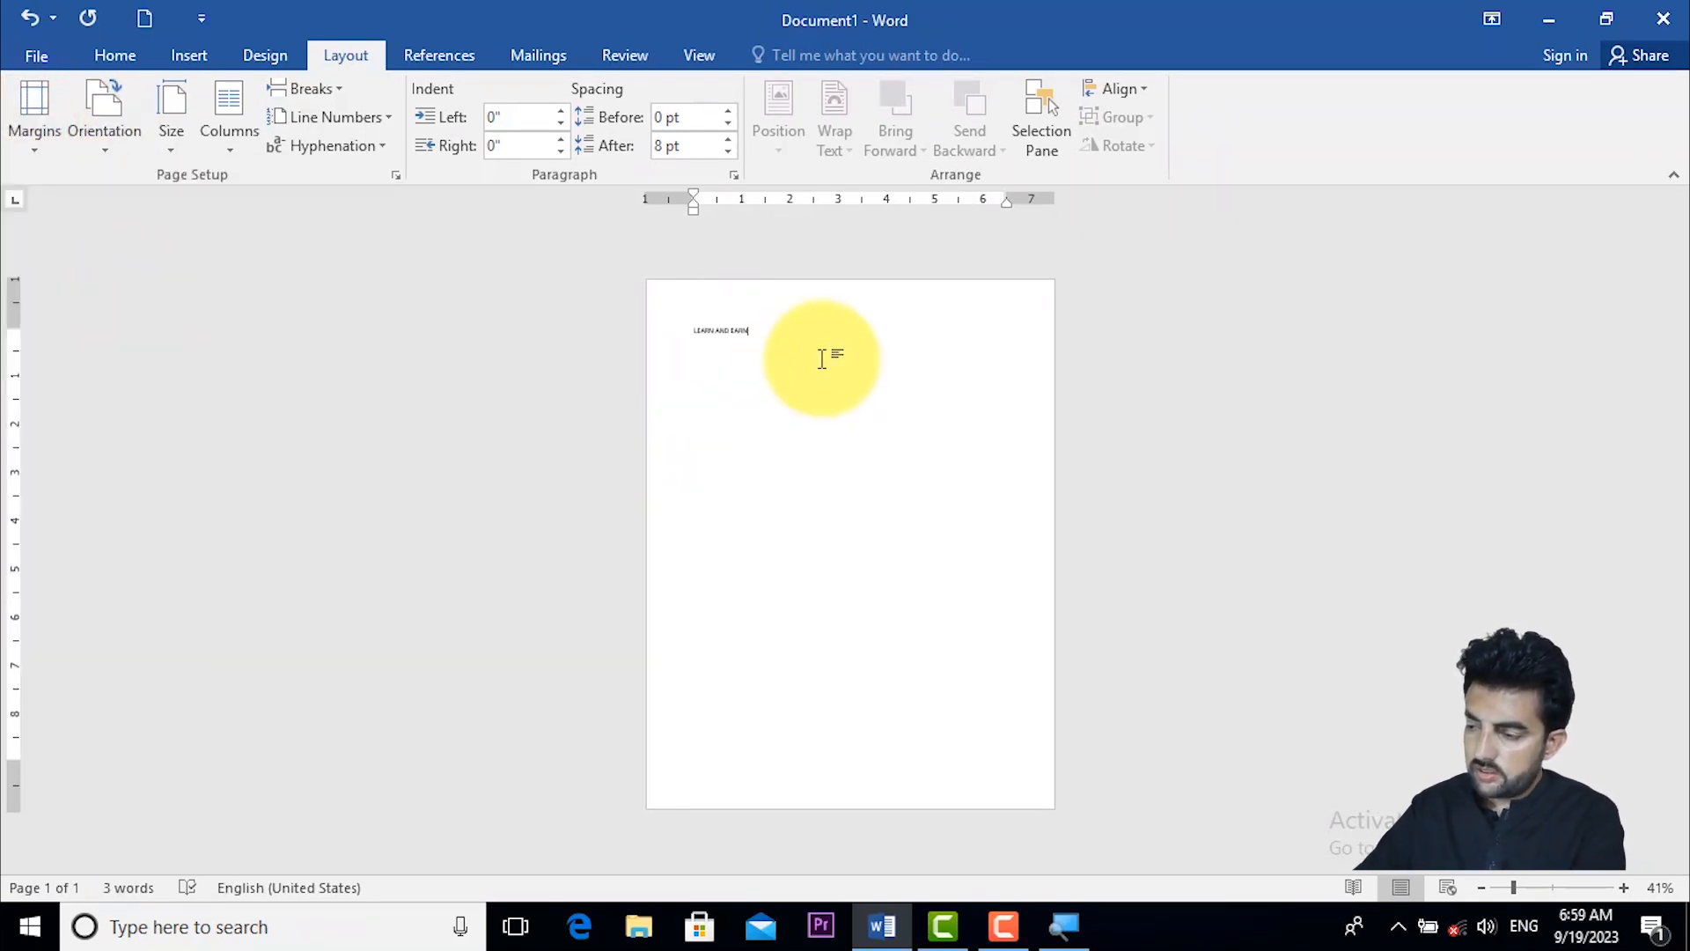
pyautogui.press('super')
pyautogui.click(1423, 747)
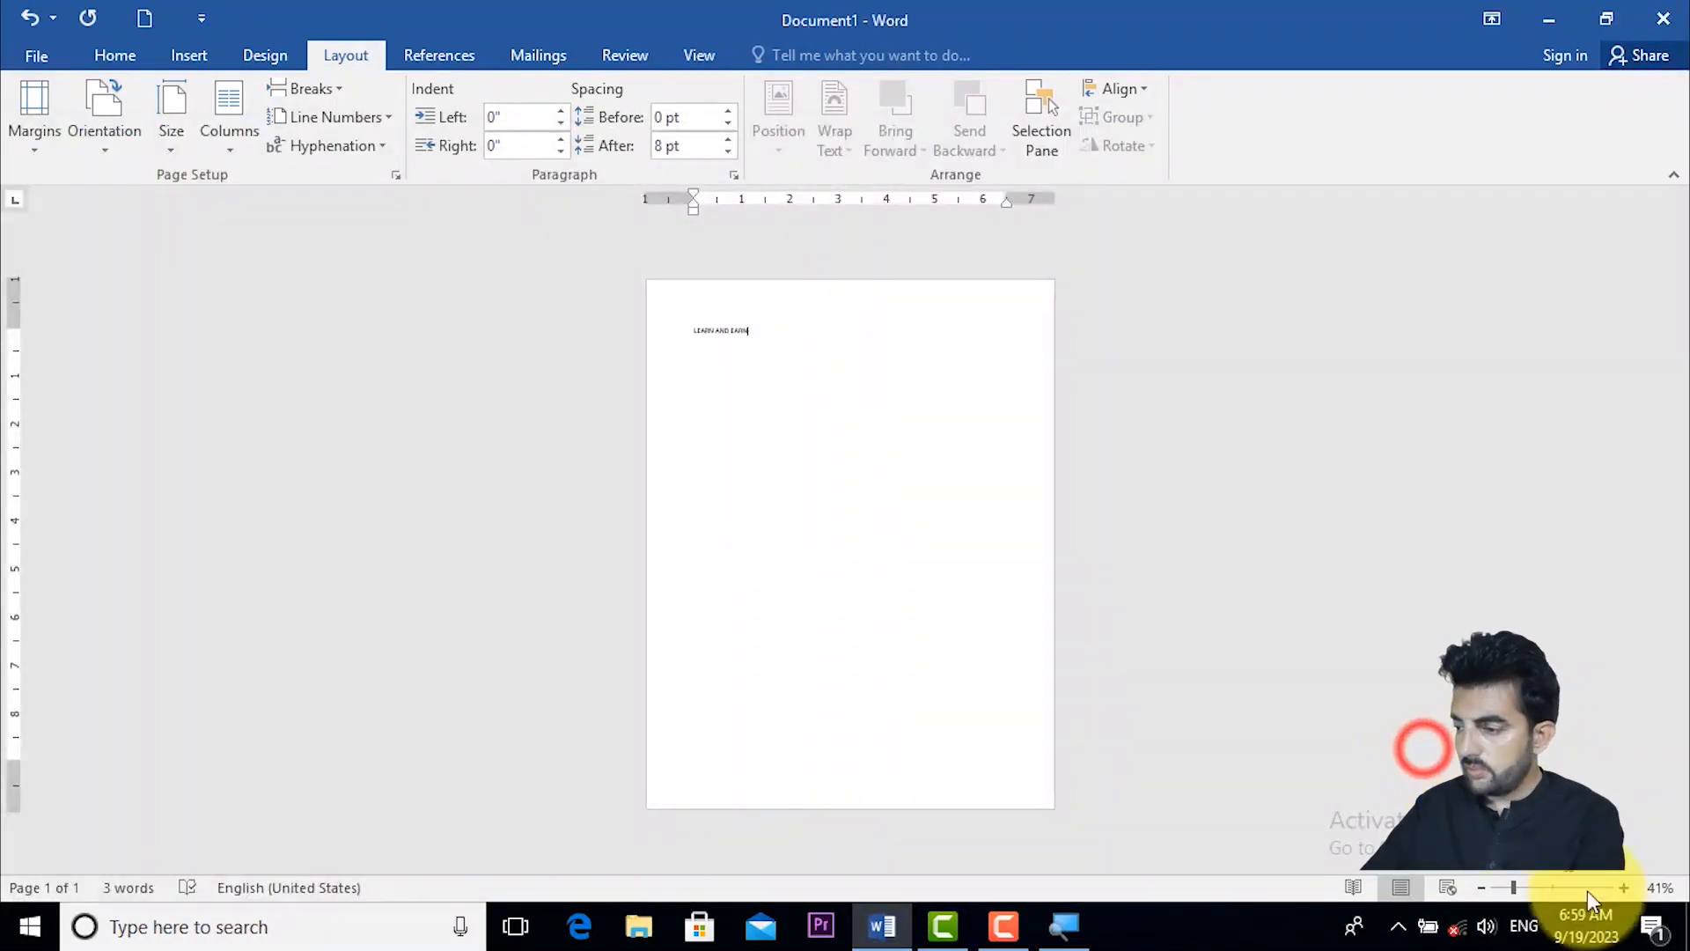
pyautogui.moveTo(1516, 885); pyautogui.dragTo(1605, 901)
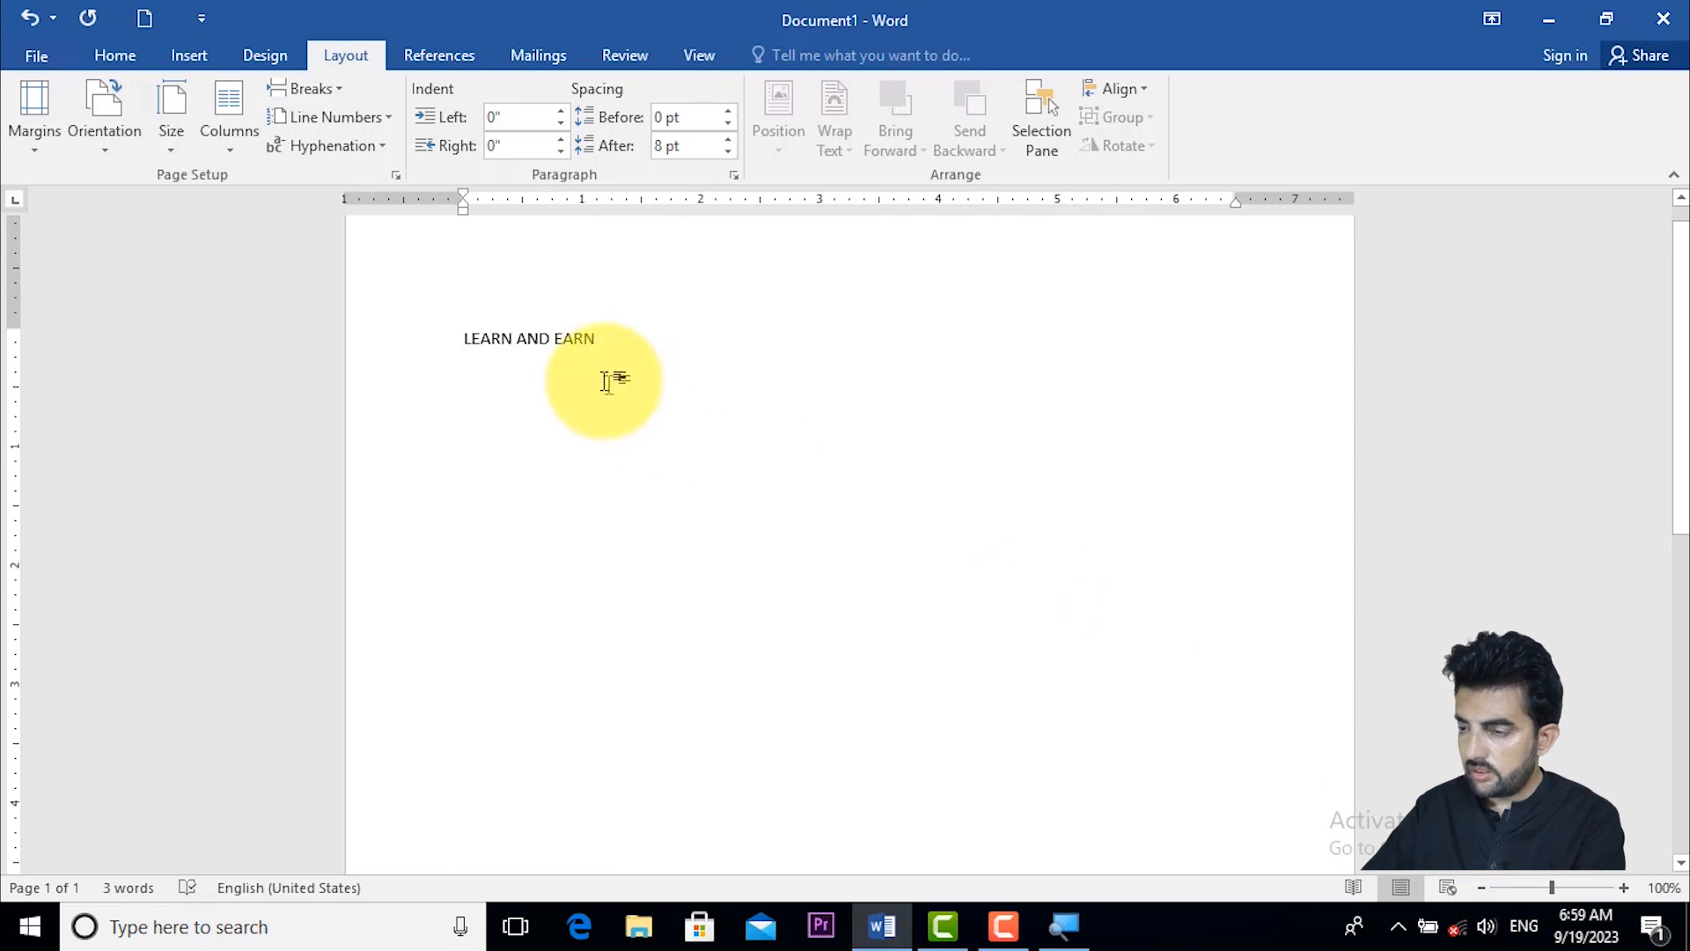
pyautogui.moveTo(1685, 351); pyautogui.dragTo(1685, 331)
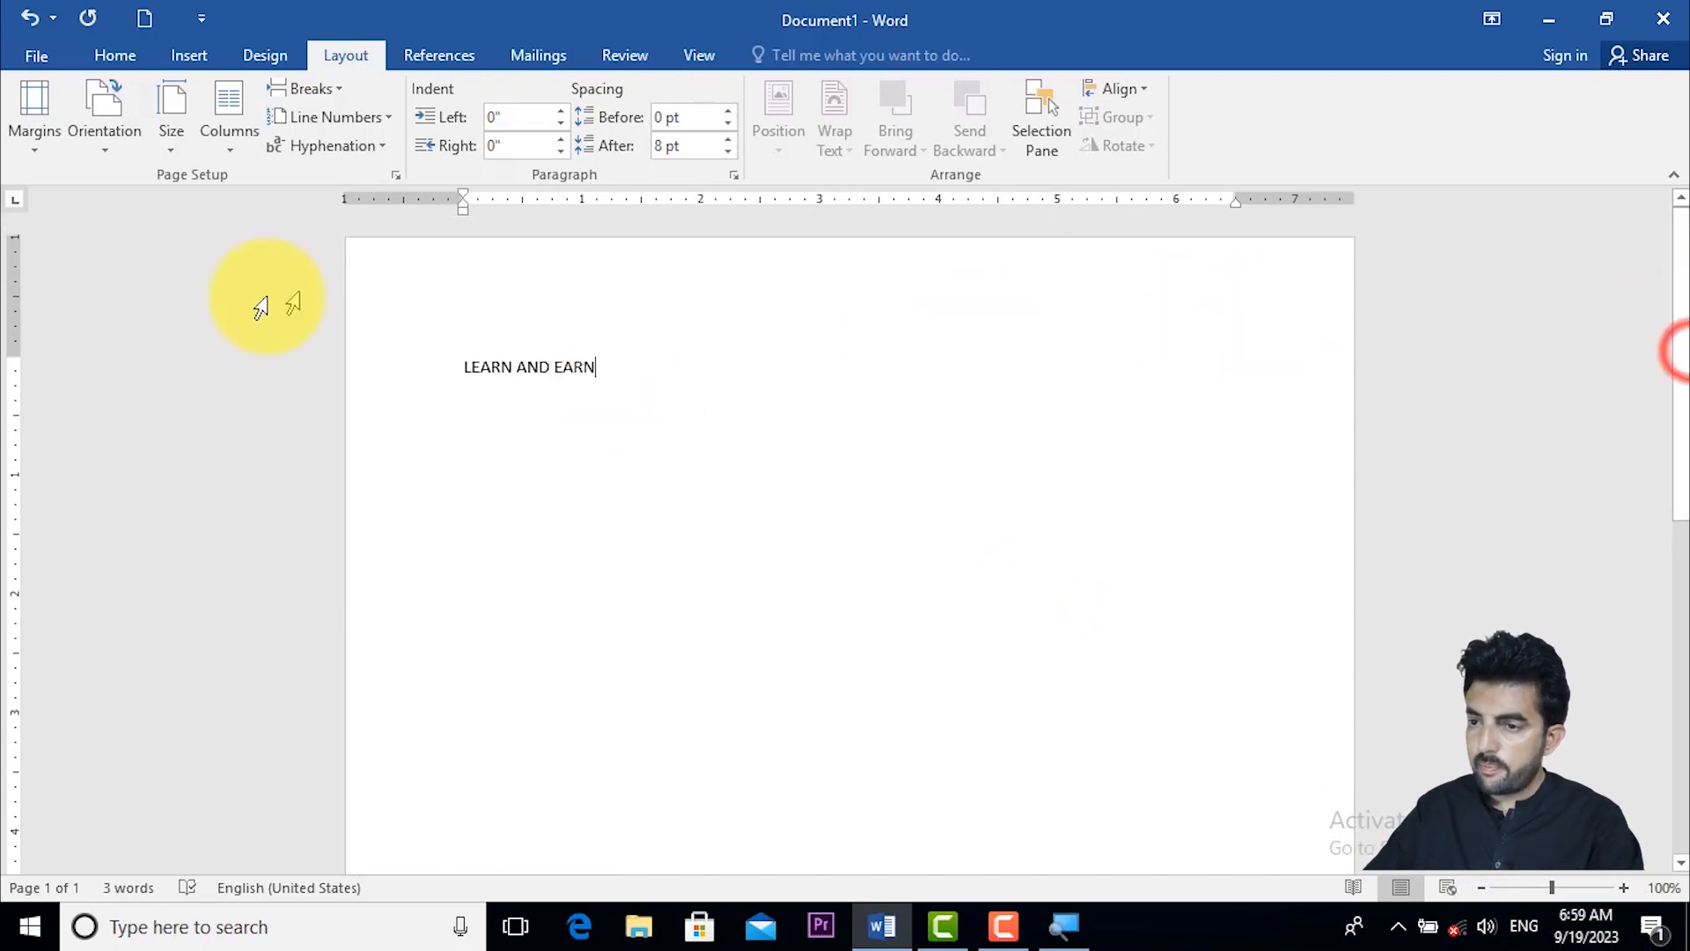
pyautogui.click(42, 123)
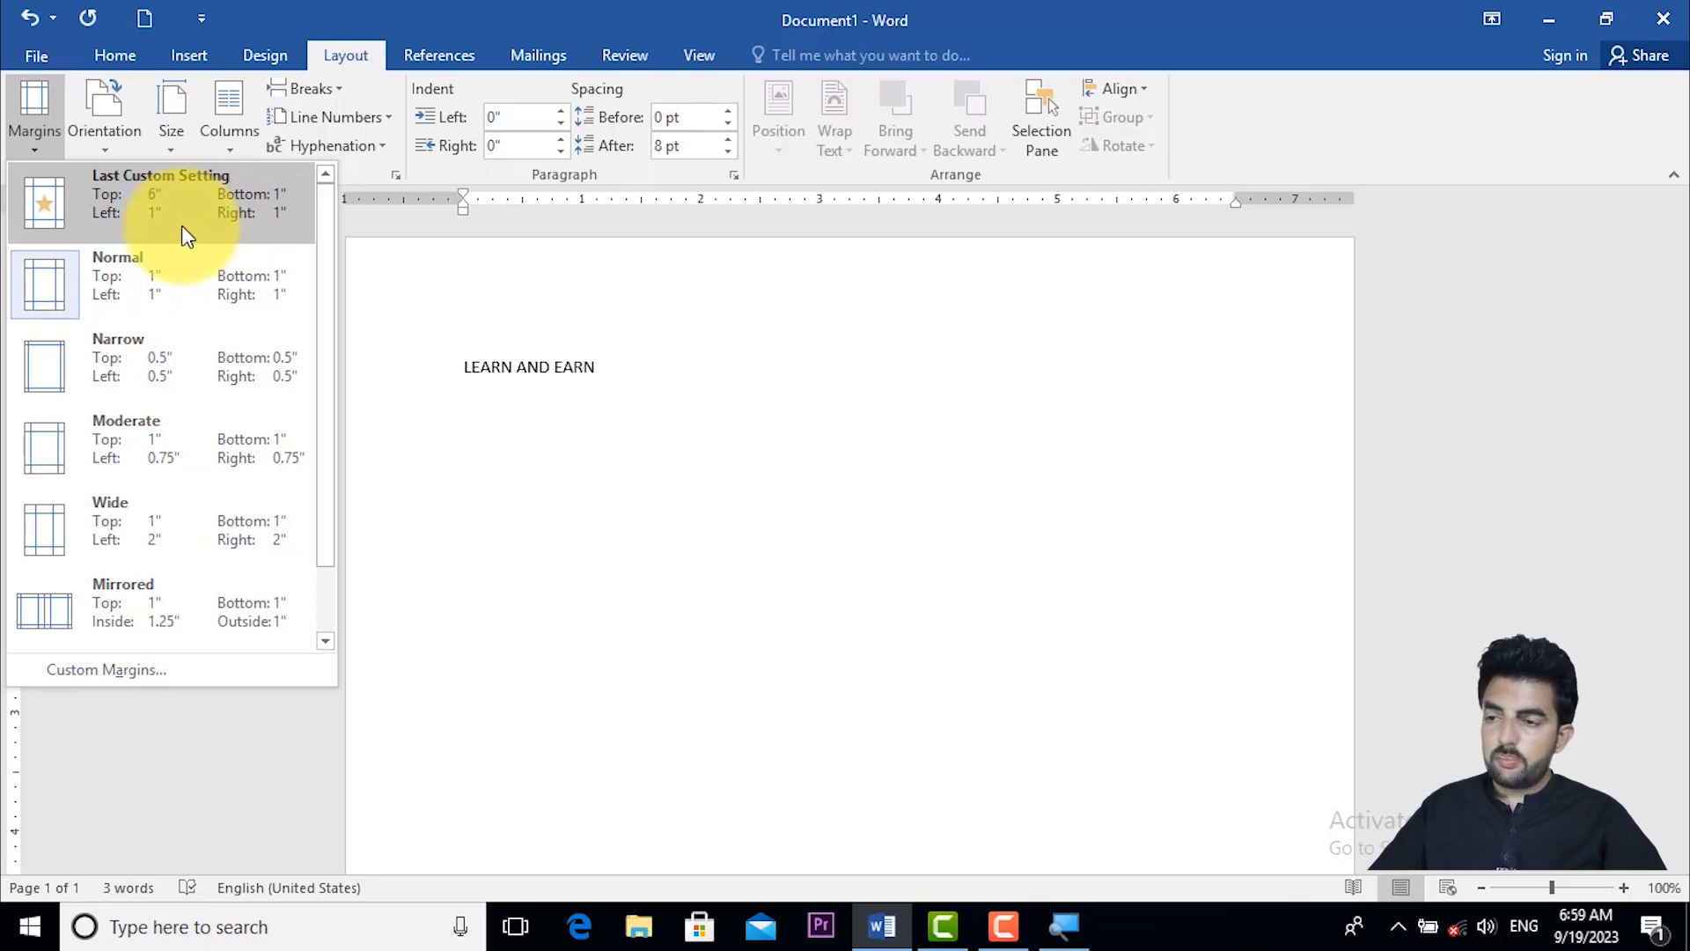
pyautogui.click(647, 377)
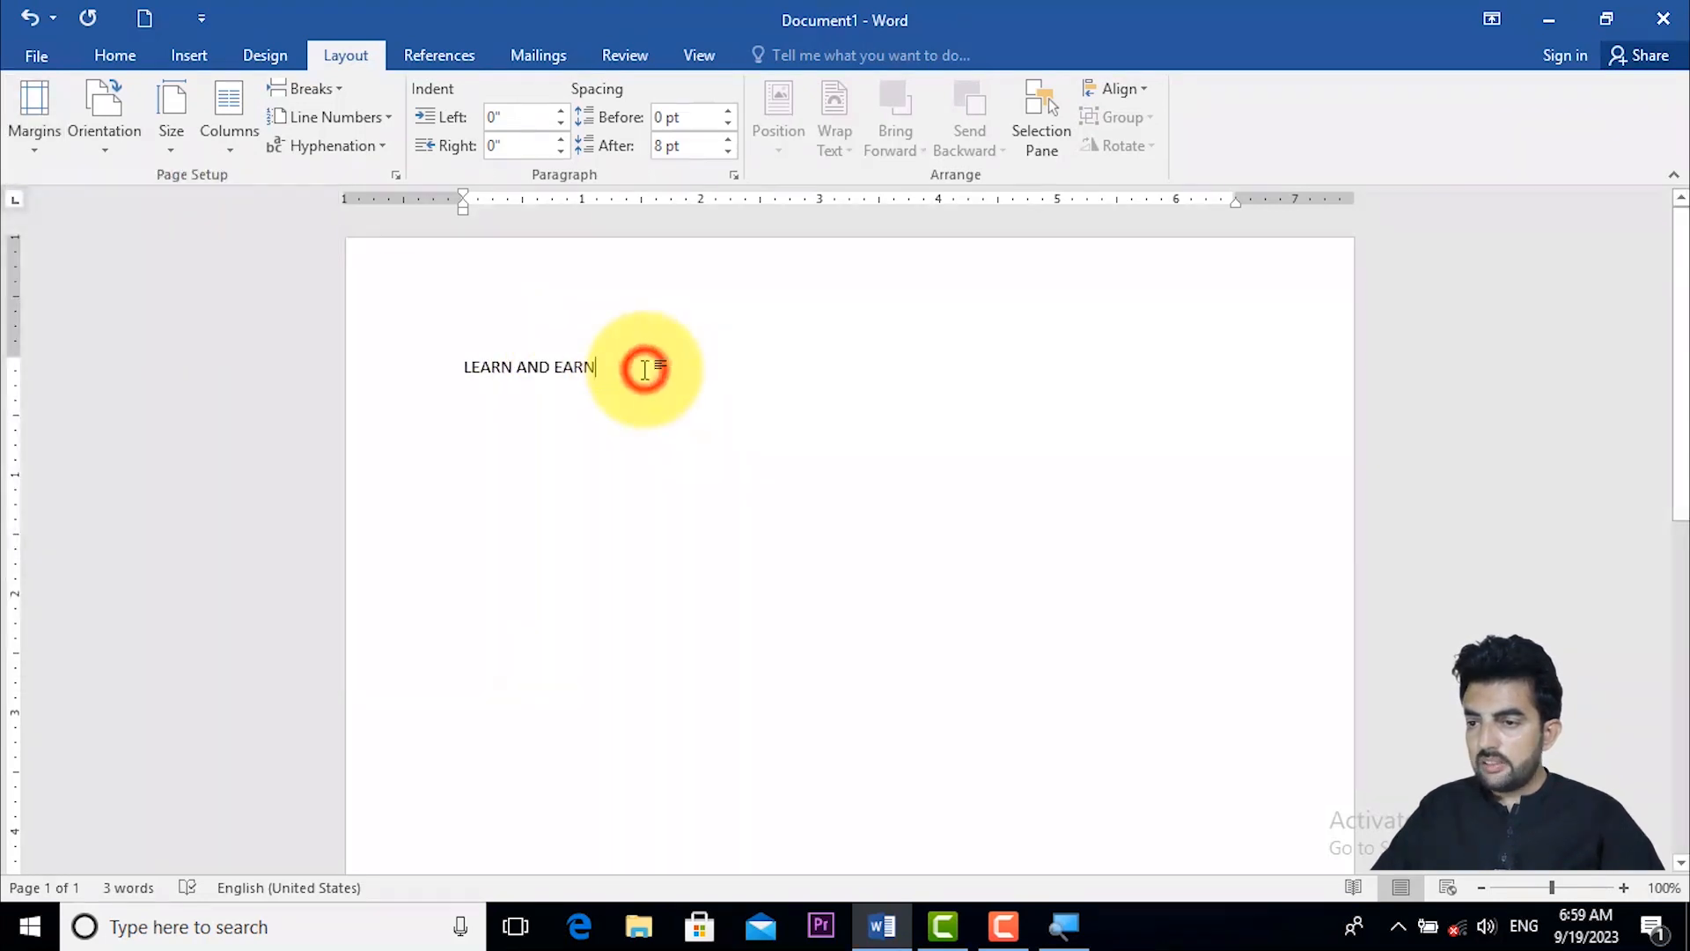
# - Switch the page orientation to Landscape and view the page at 100% zoom
pyautogui.click(102, 146)
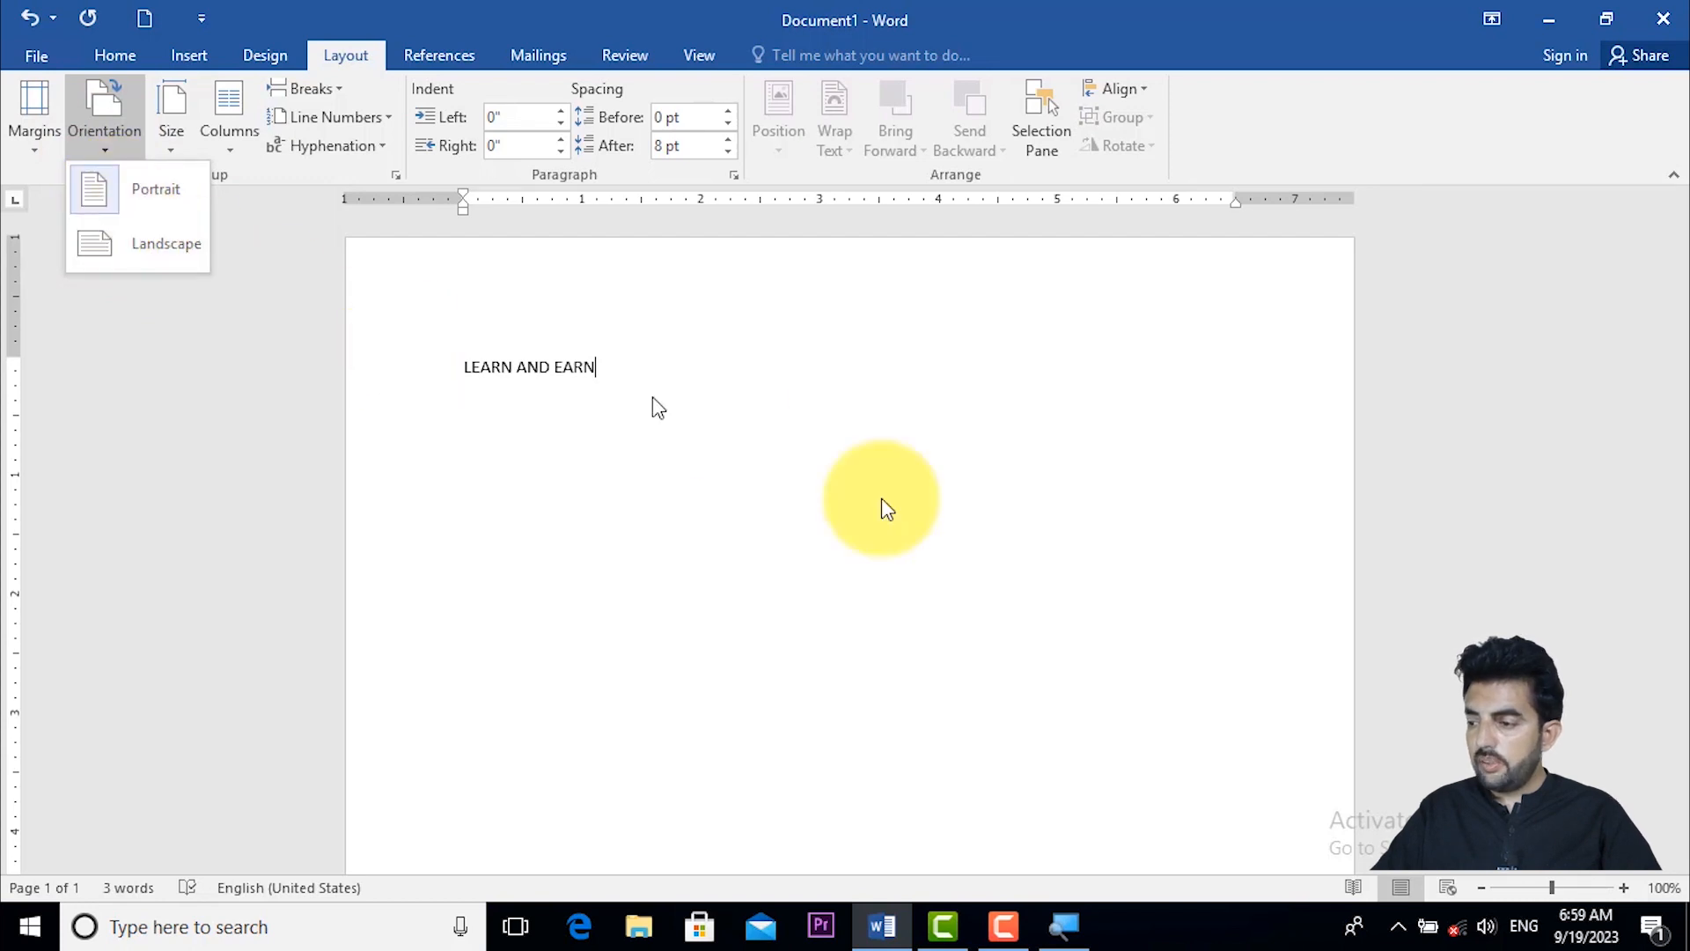
pyautogui.moveTo(1554, 887); pyautogui.dragTo(1514, 882)
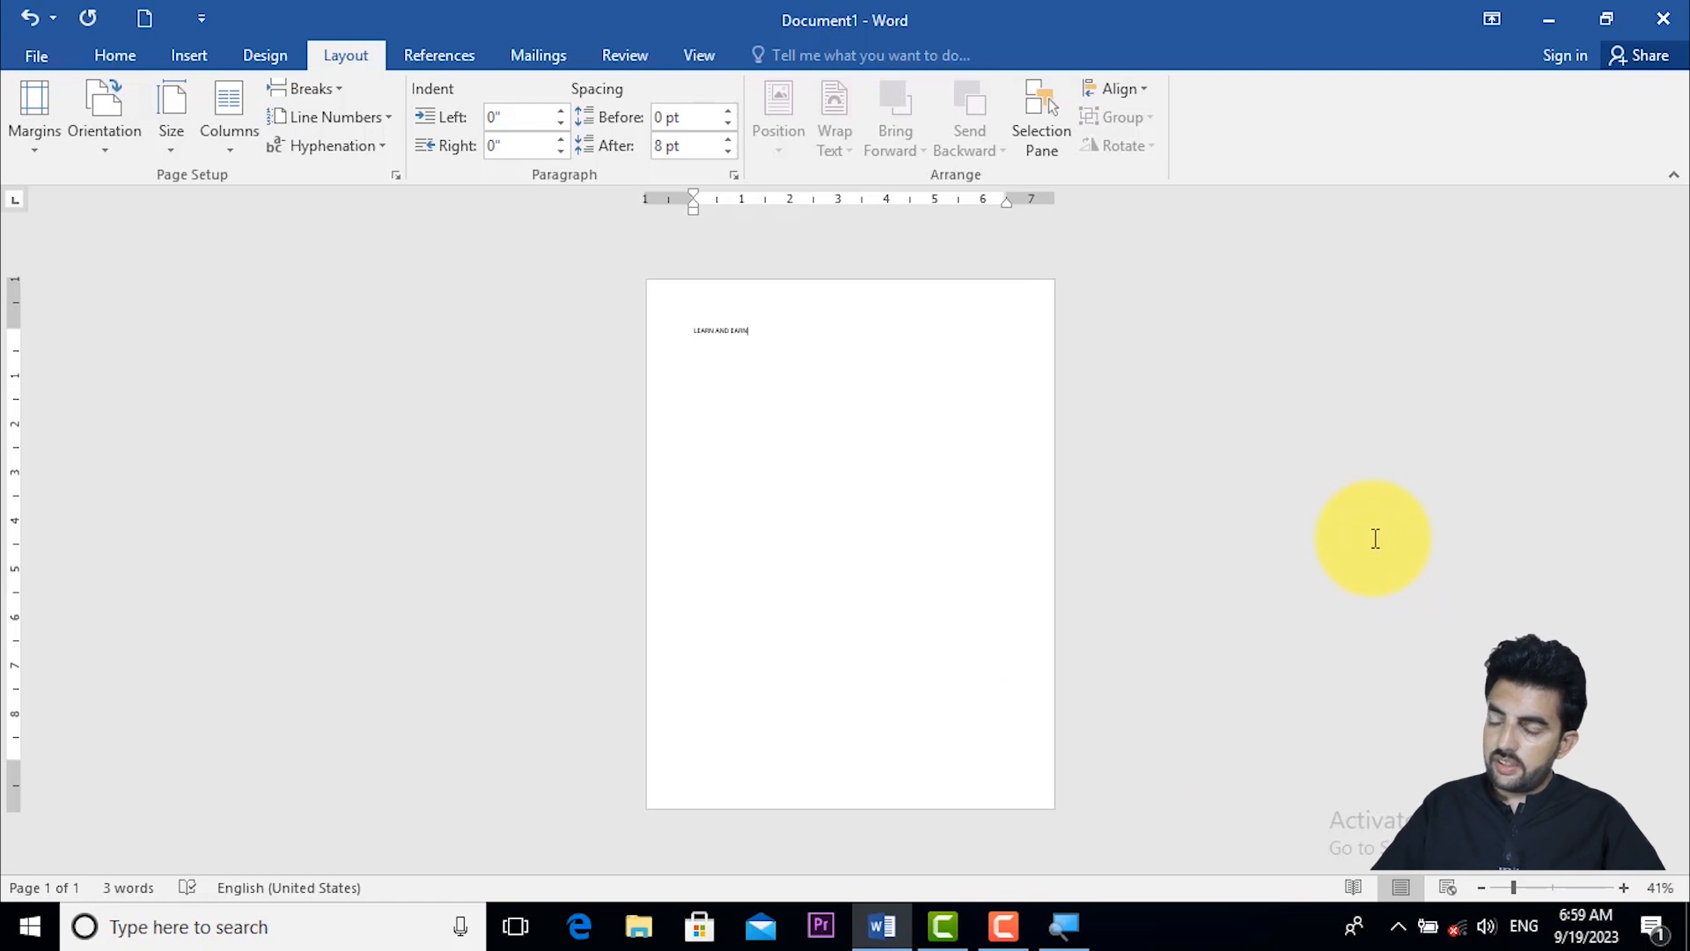
pyautogui.click(127, 130)
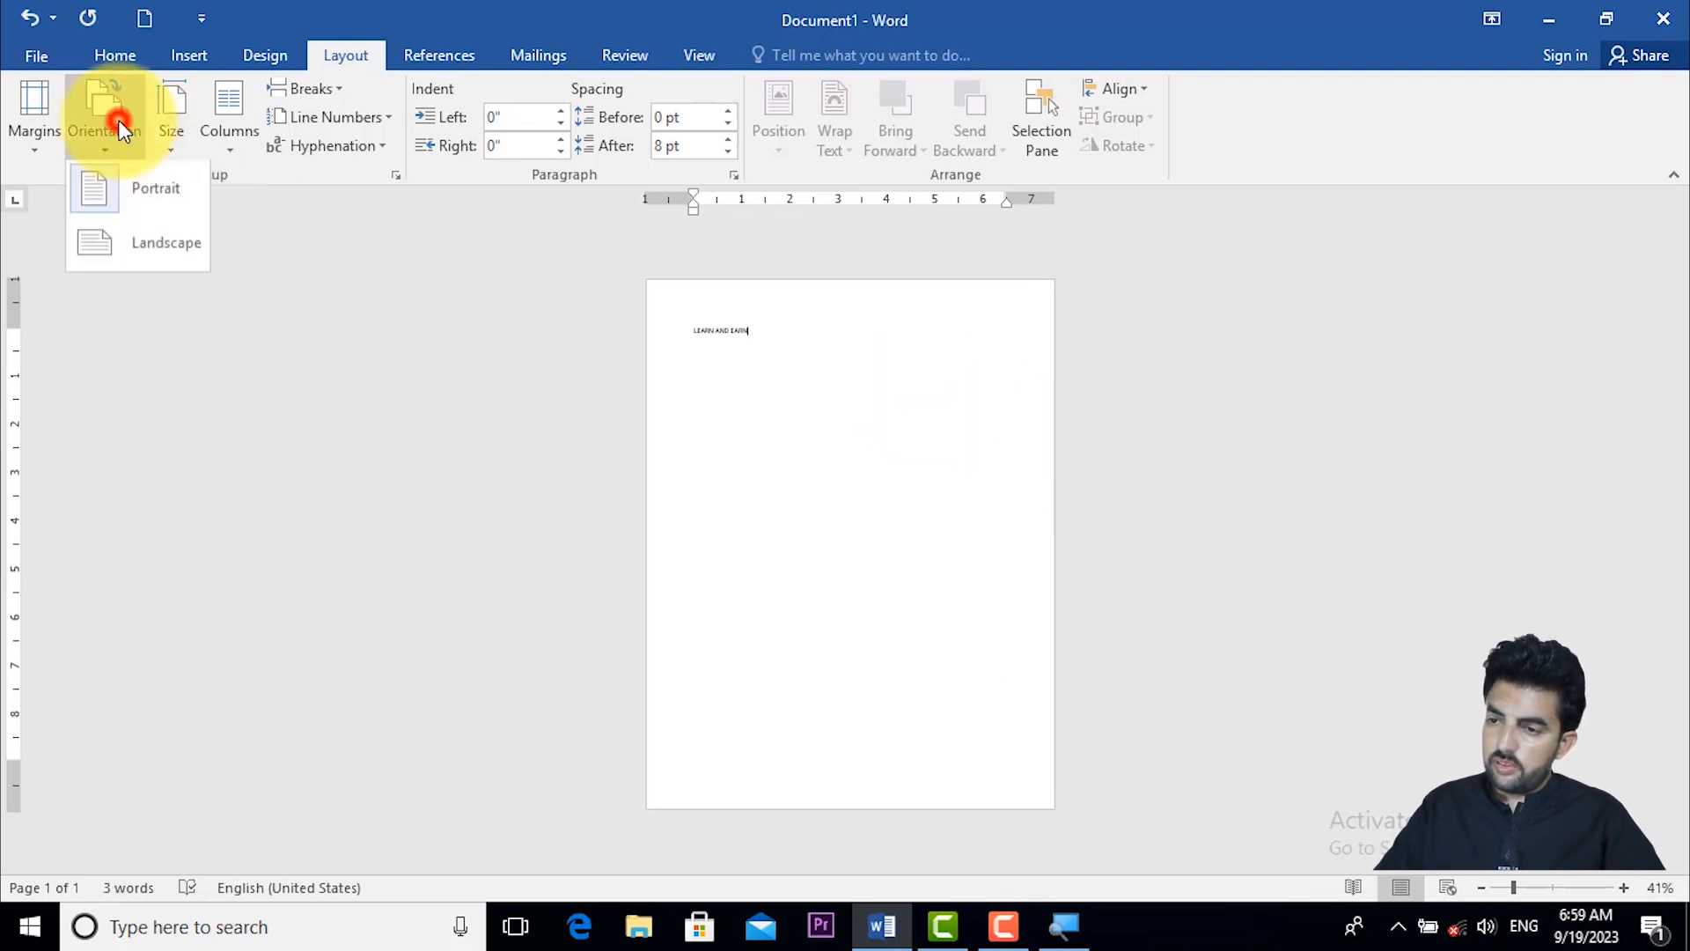
pyautogui.click(141, 243)
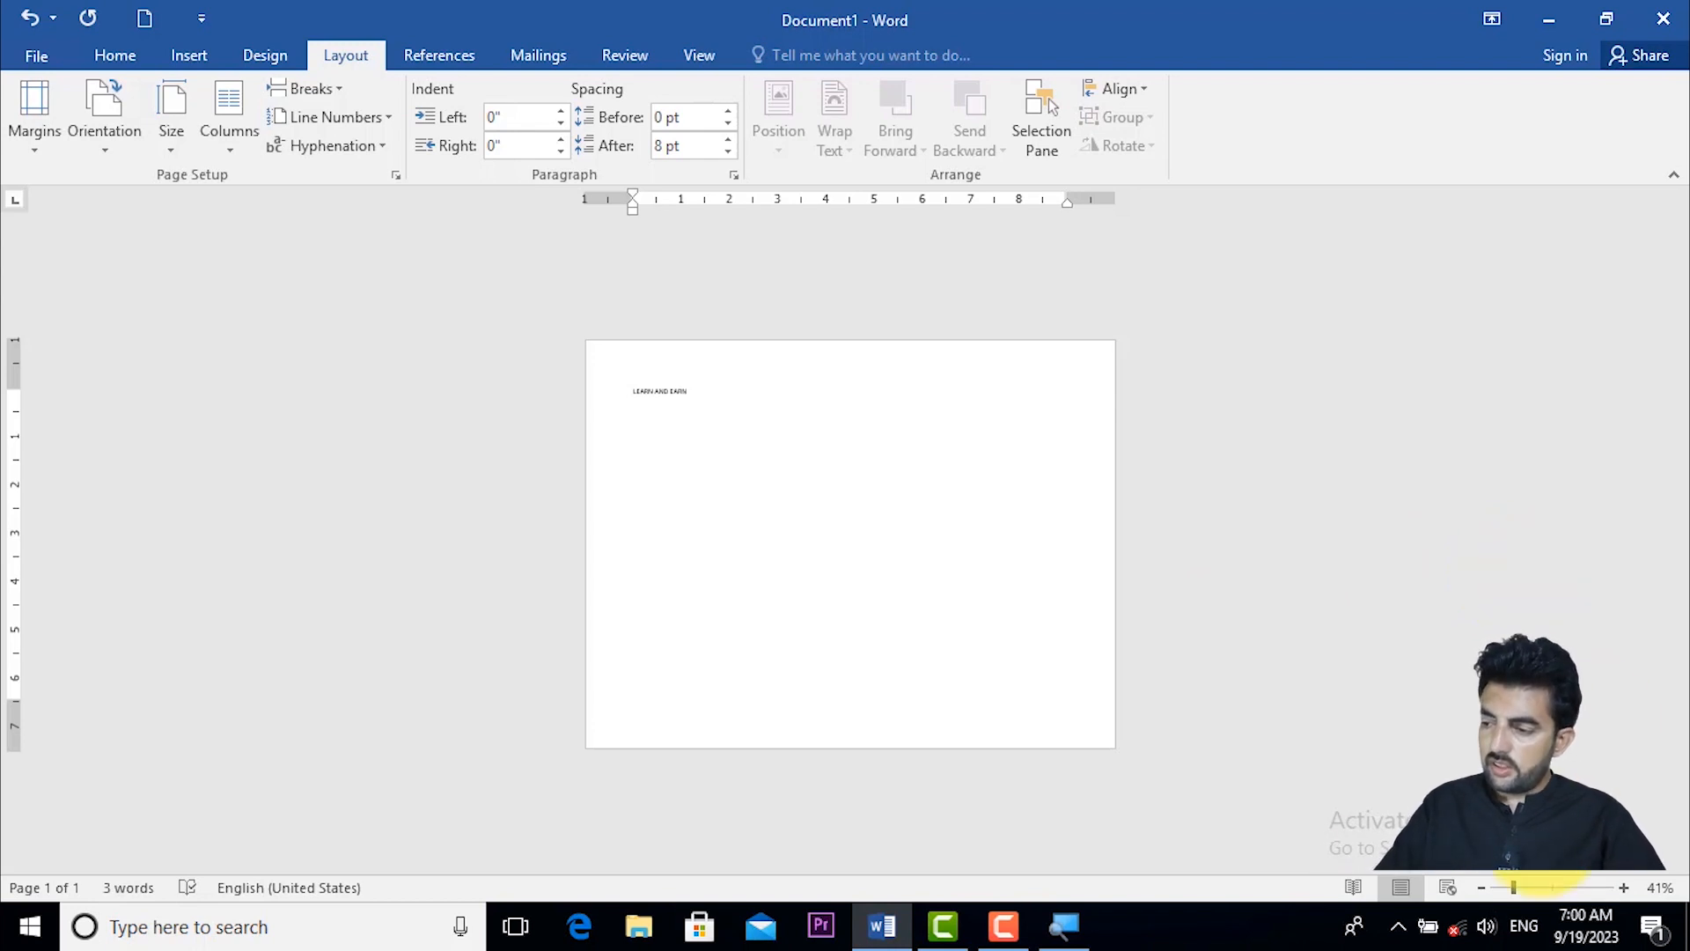
pyautogui.moveTo(1510, 885); pyautogui.dragTo(1544, 890)
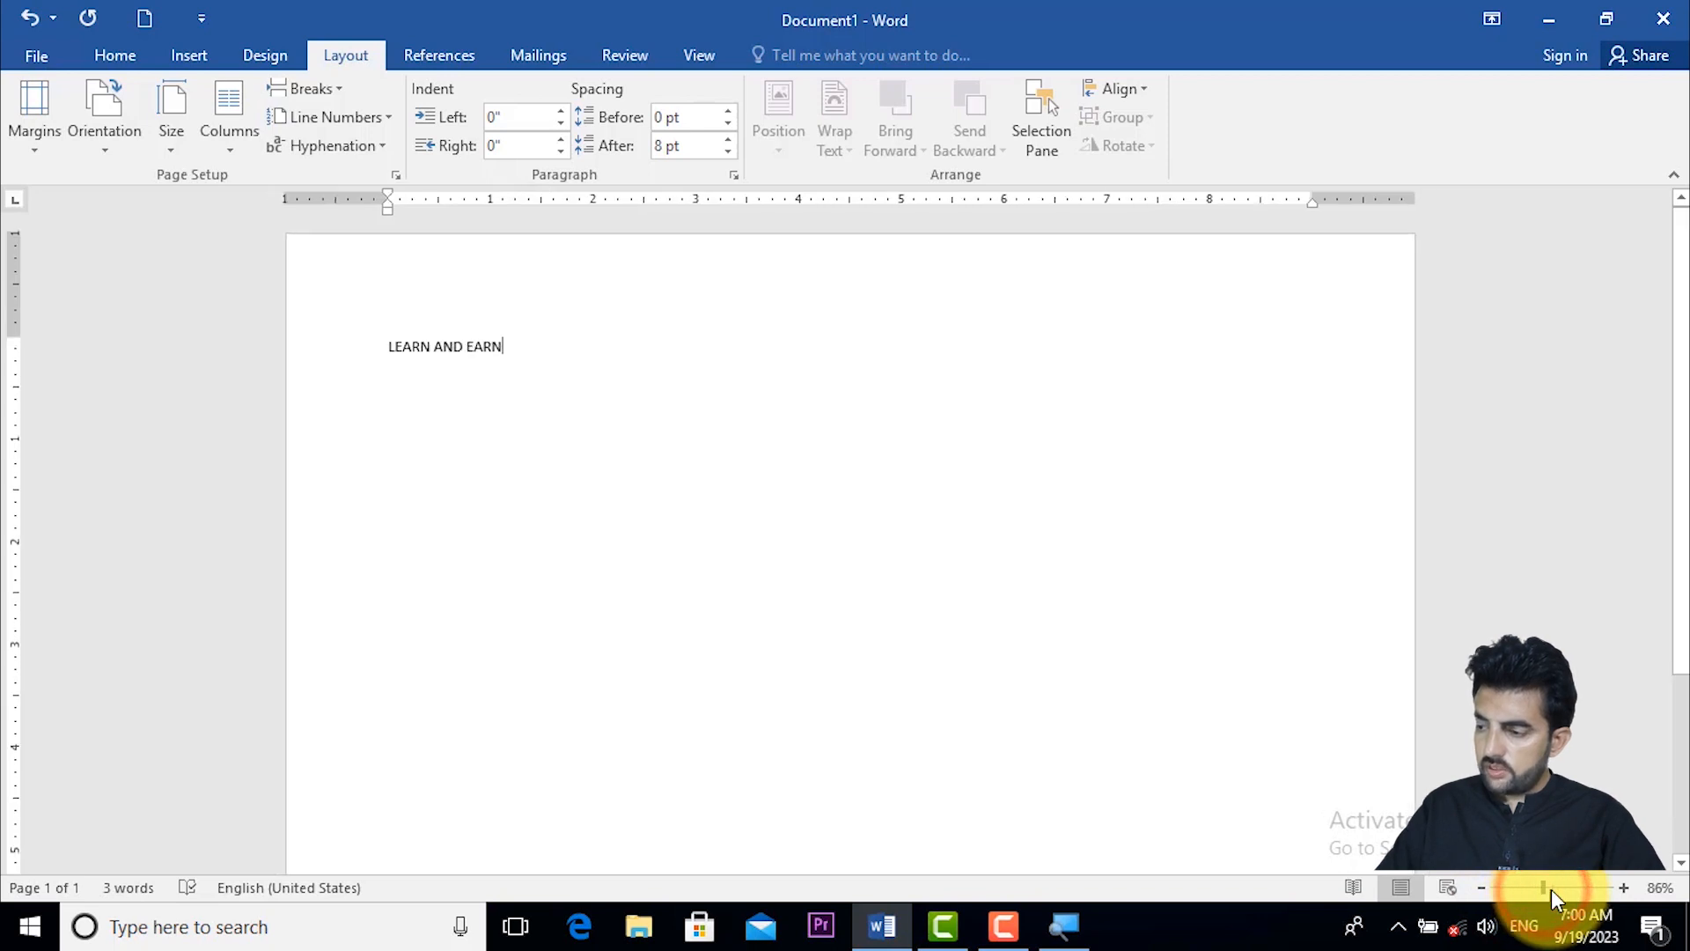
pyautogui.click(1550, 886)
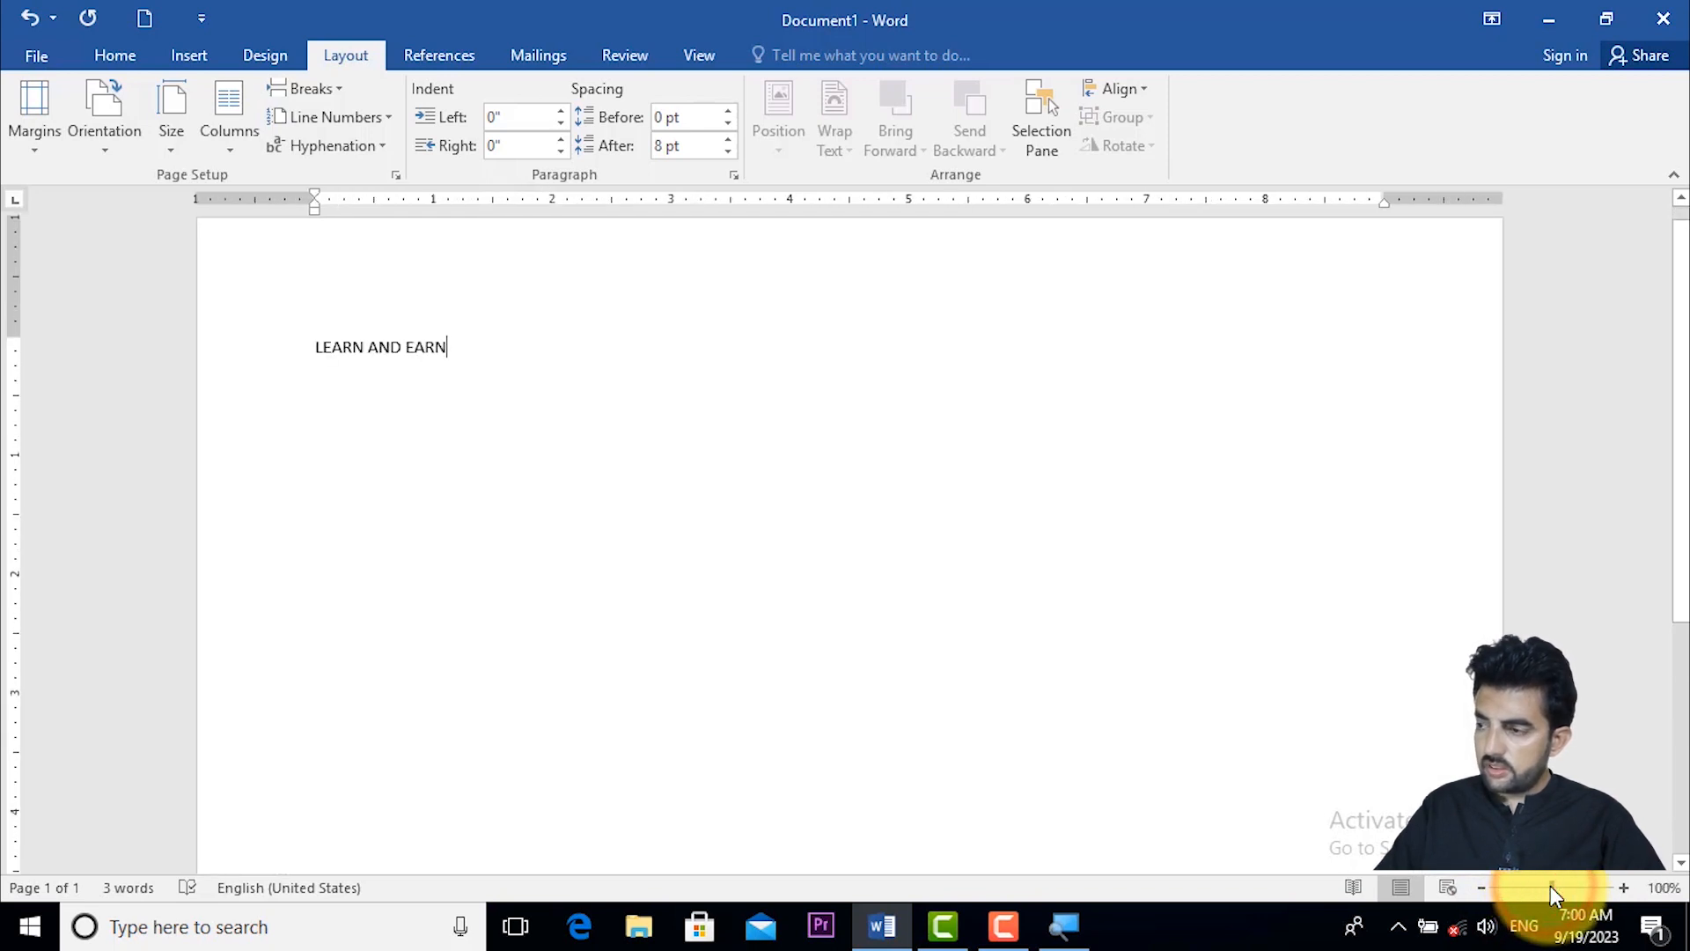
# - Return the page orientation to Portrait
pyautogui.moveTo(1684, 455); pyautogui.dragTo(1663, 396)
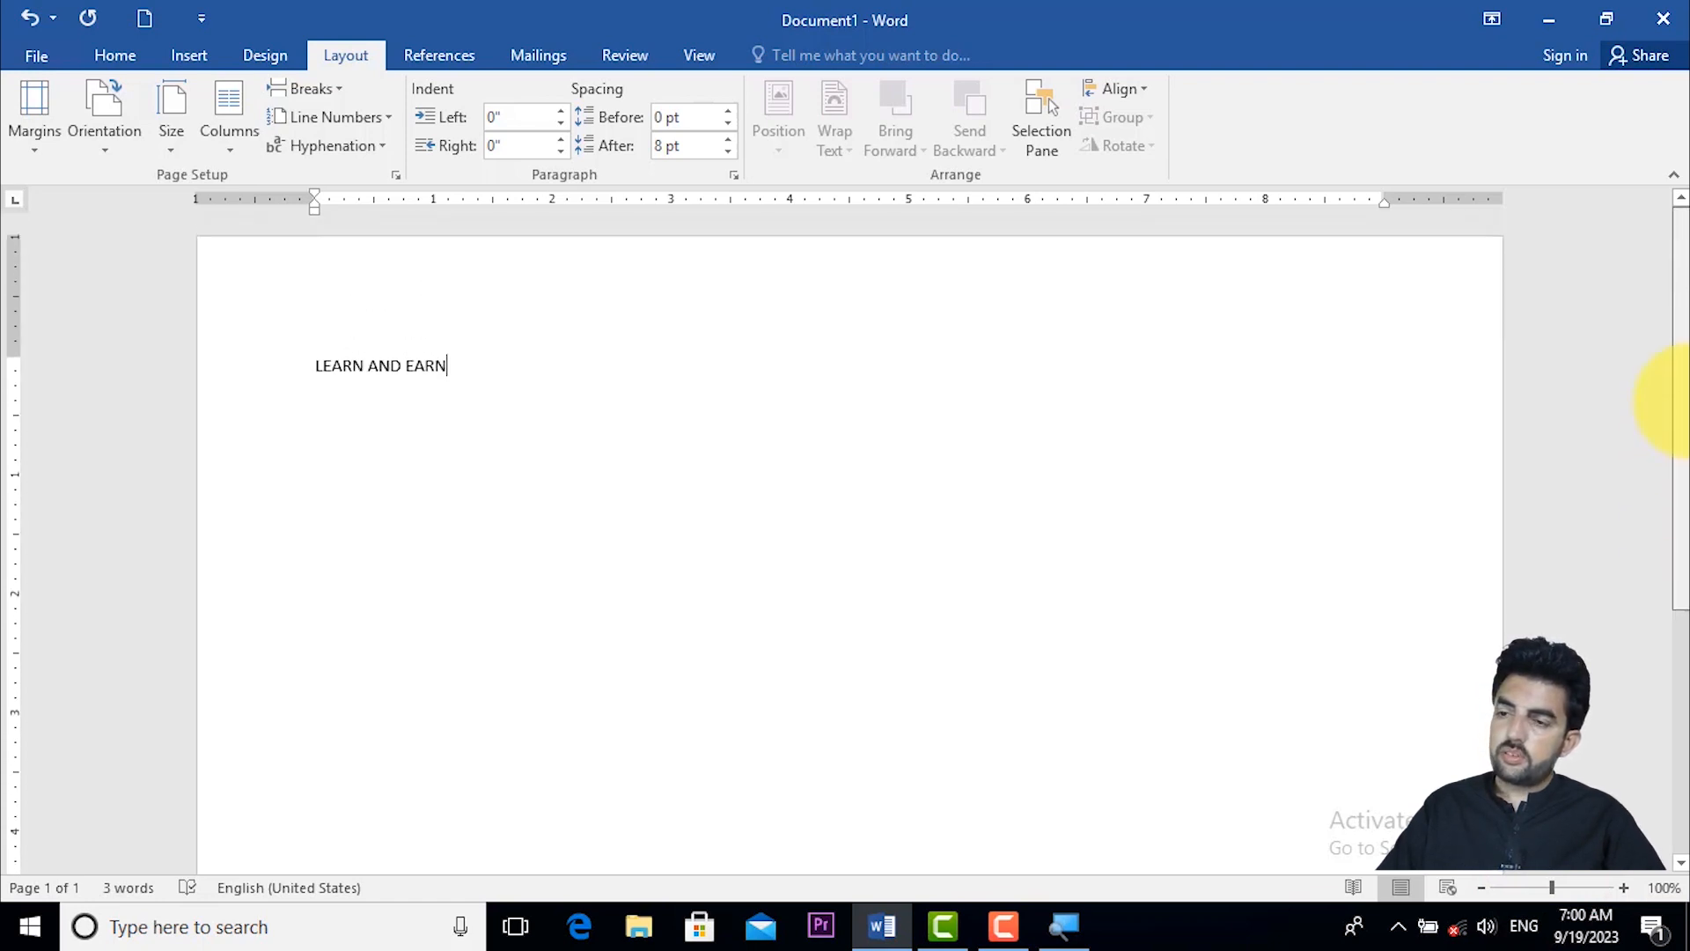
pyautogui.click(107, 120)
pyautogui.click(133, 181)
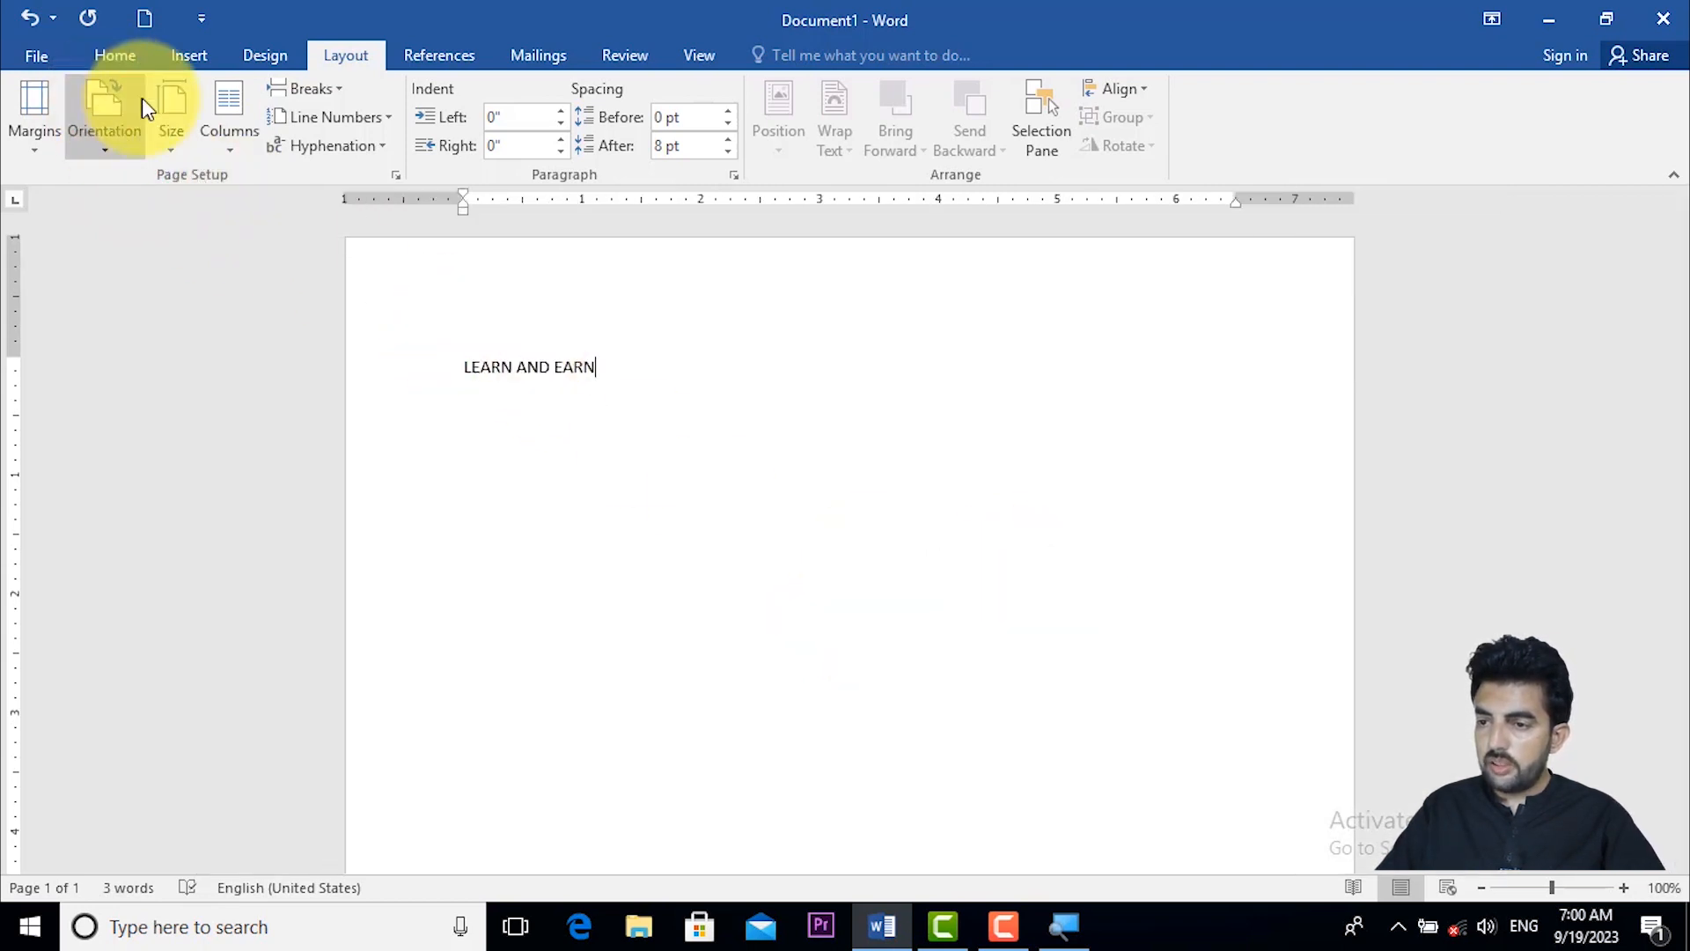
# - Set the document's paper size to A4 (8.27" x 11.69")
pyautogui.click(190, 122)
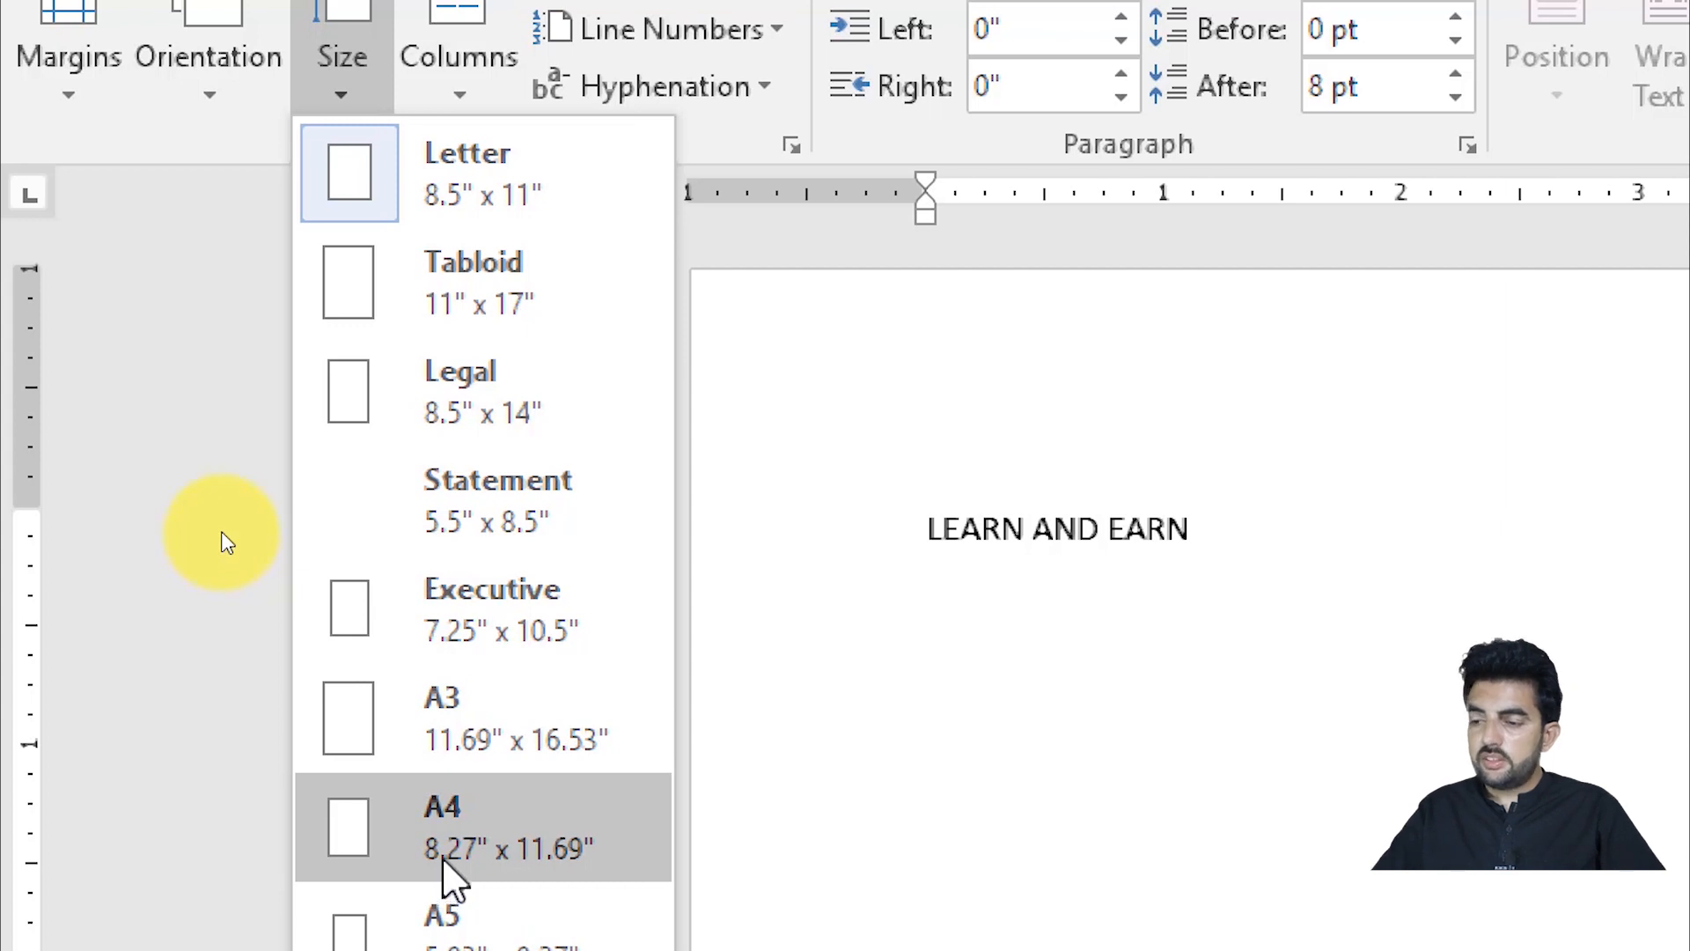
pyautogui.click(445, 858)
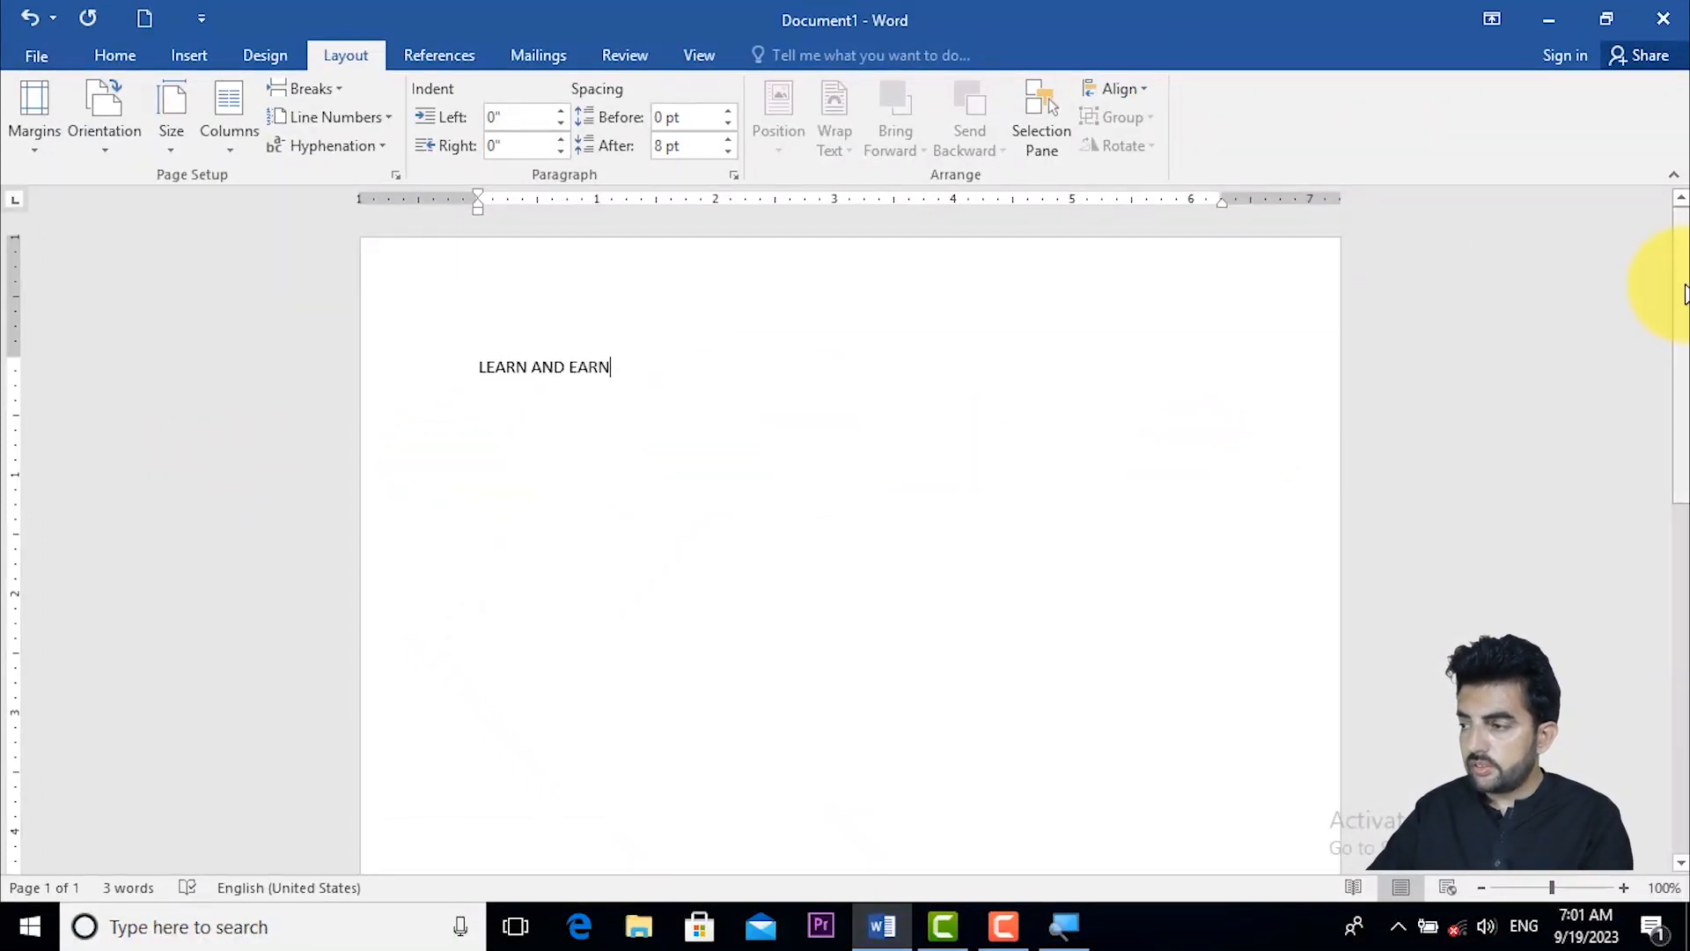
pyautogui.moveTo(1676, 281); pyautogui.dragTo(1676, 314)
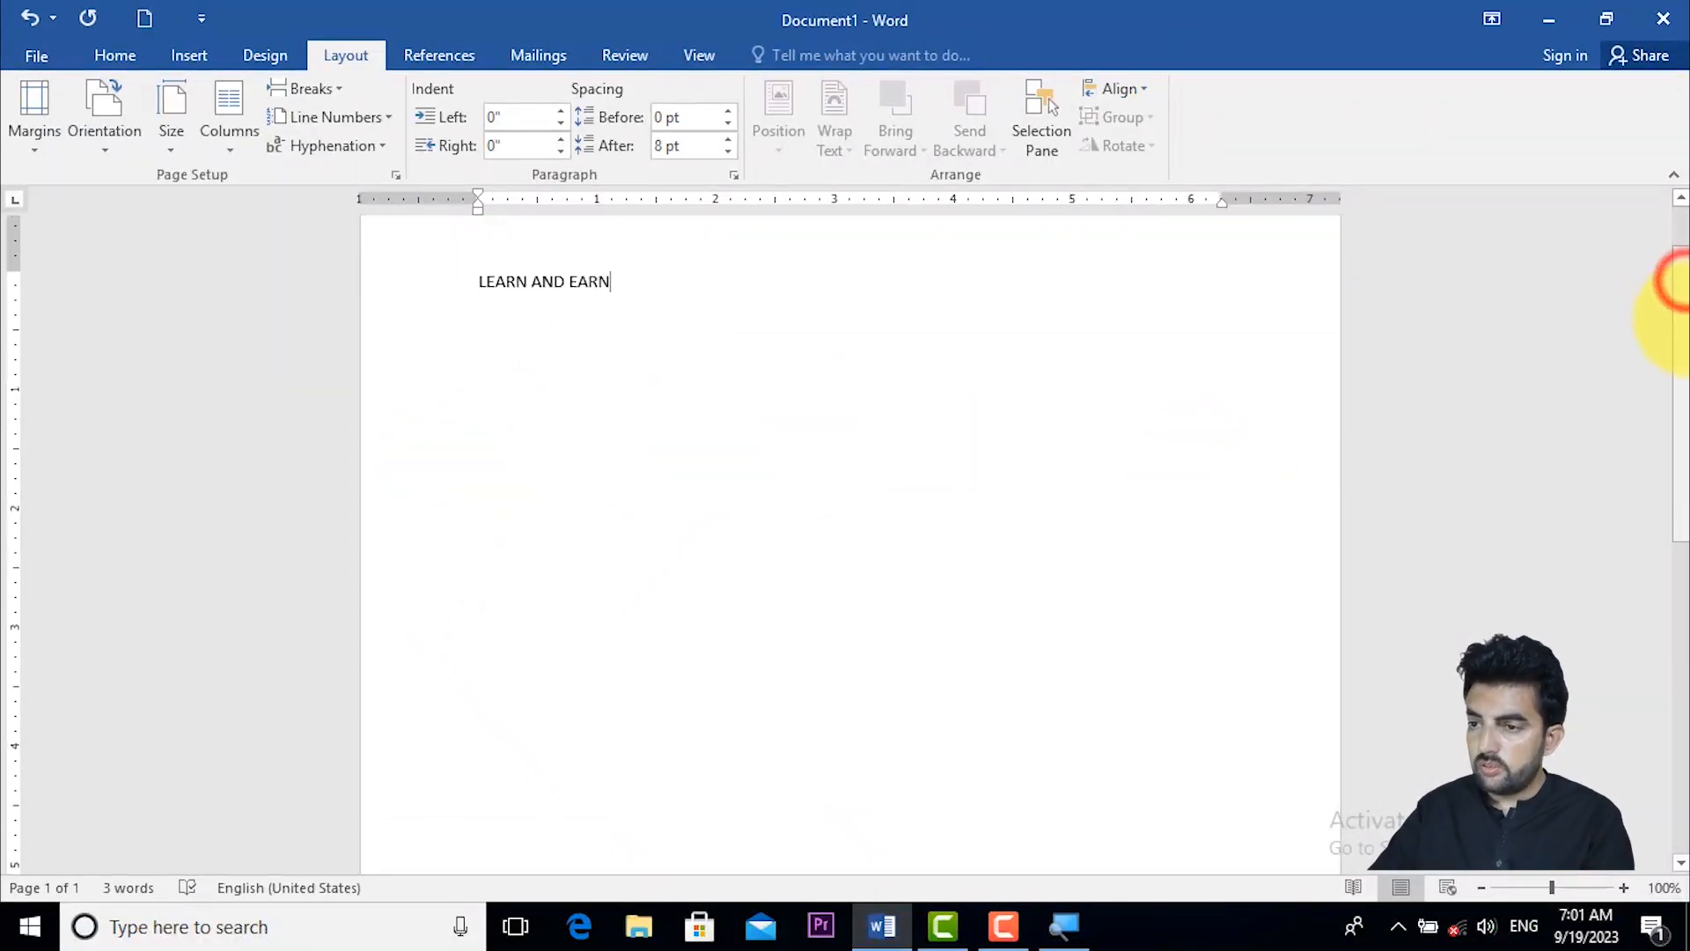
pyautogui.click(174, 112)
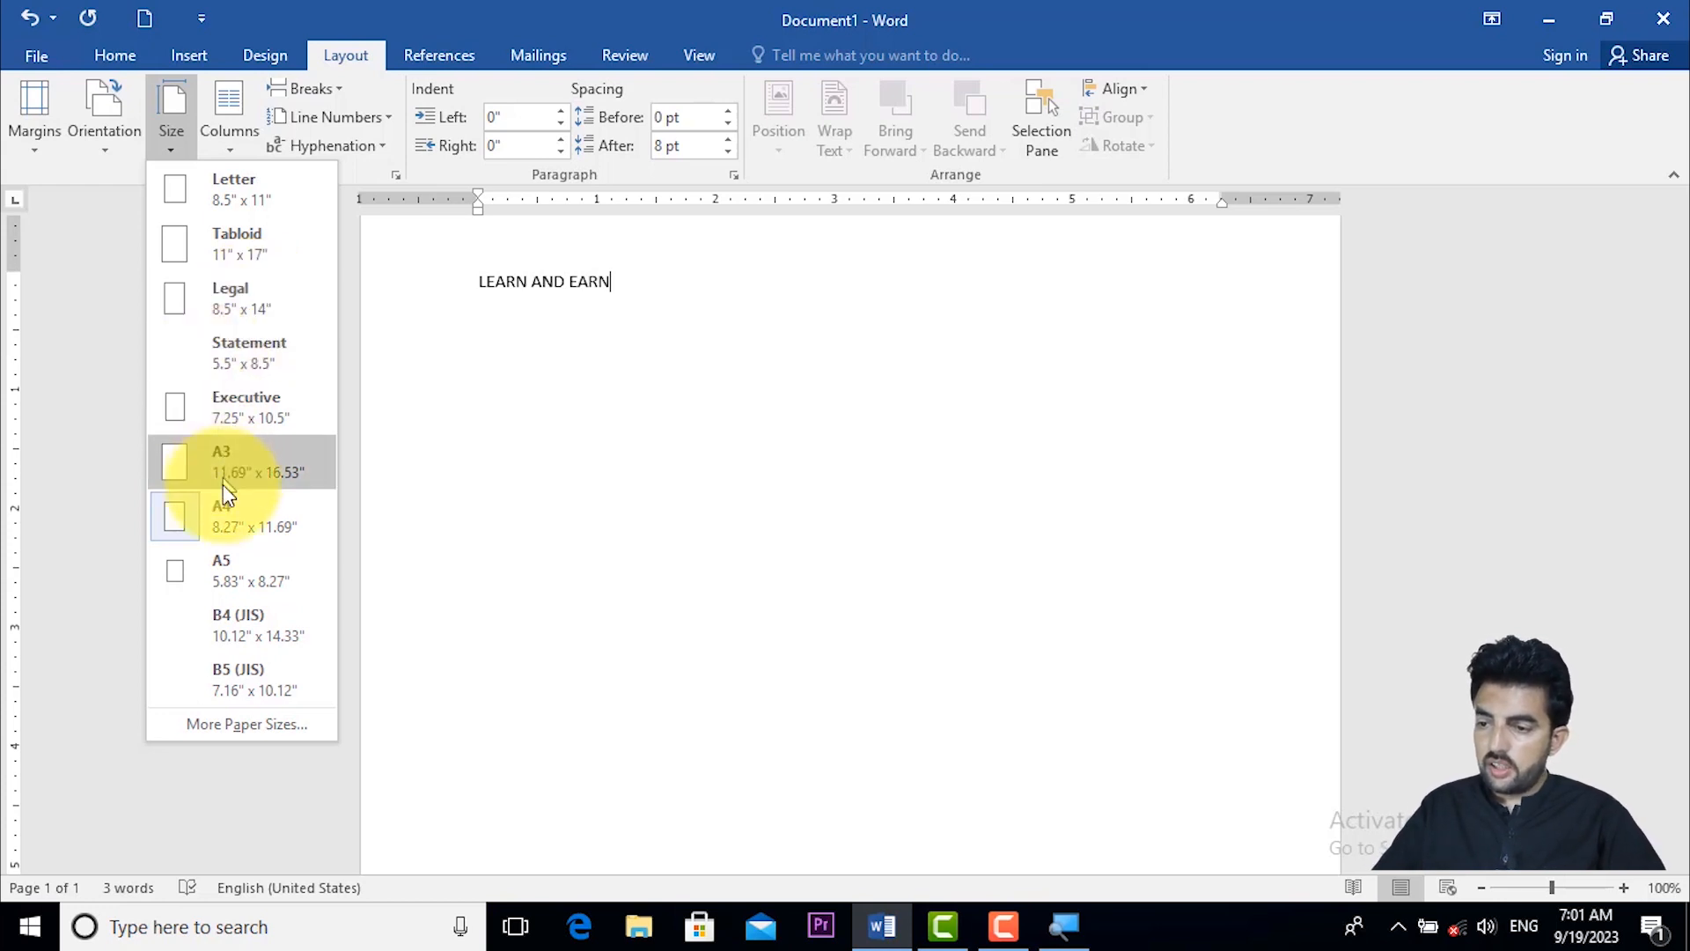
pyautogui.click(226, 511)
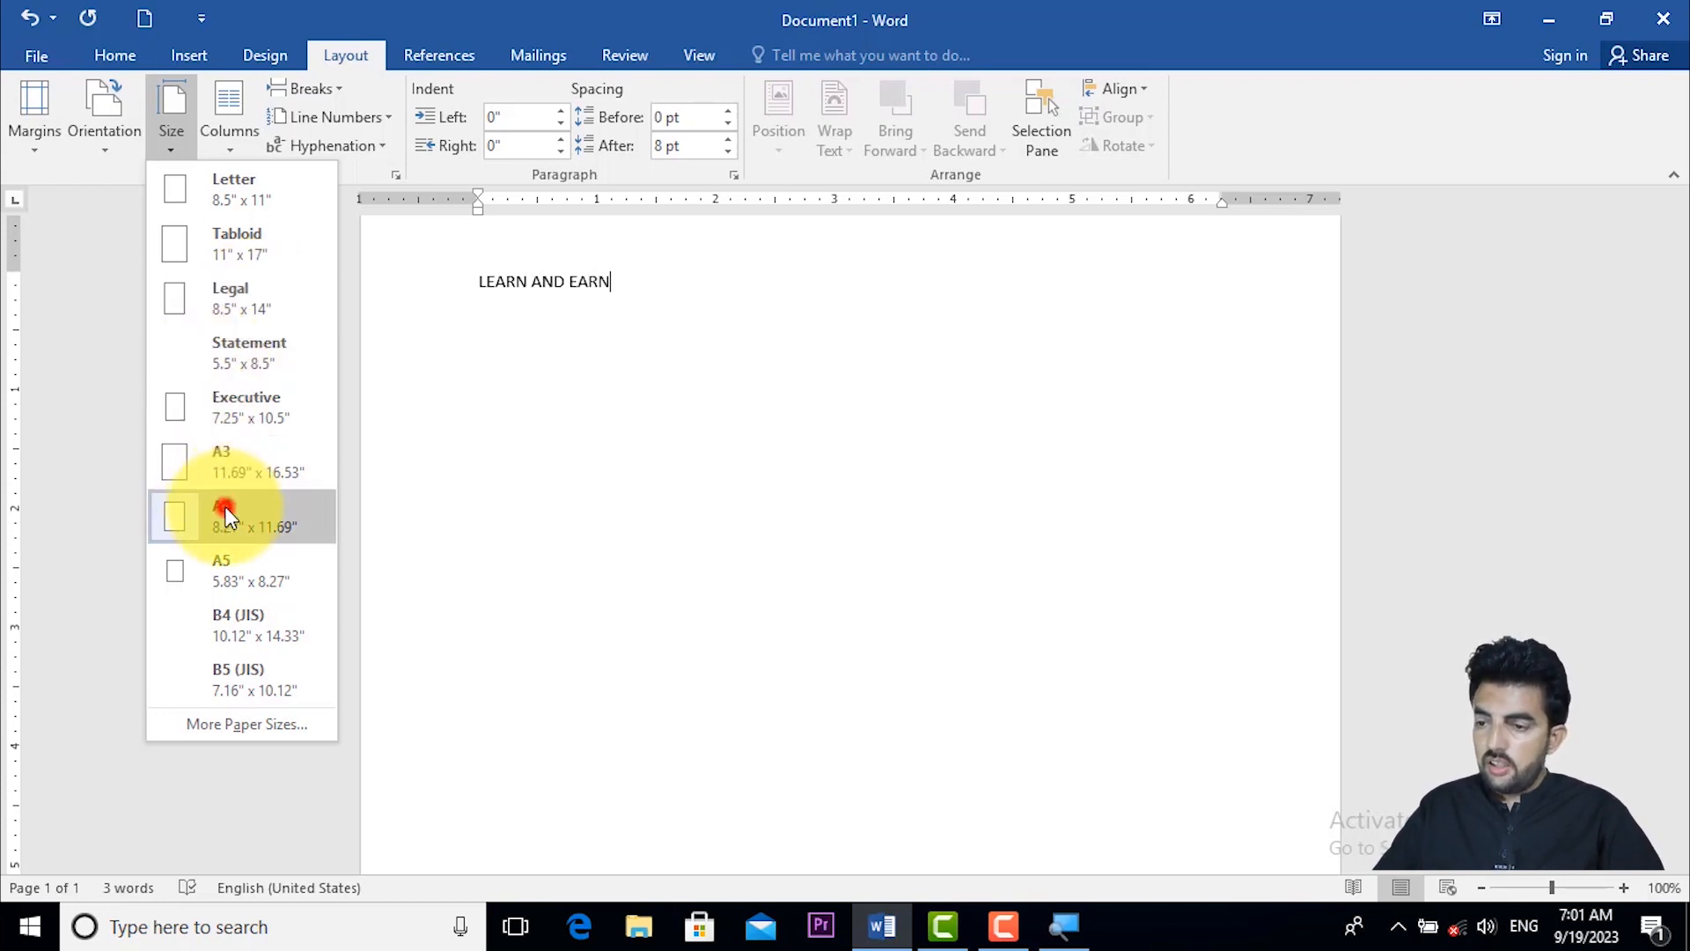
# - Format the page in three columns
pyautogui.click(238, 132)
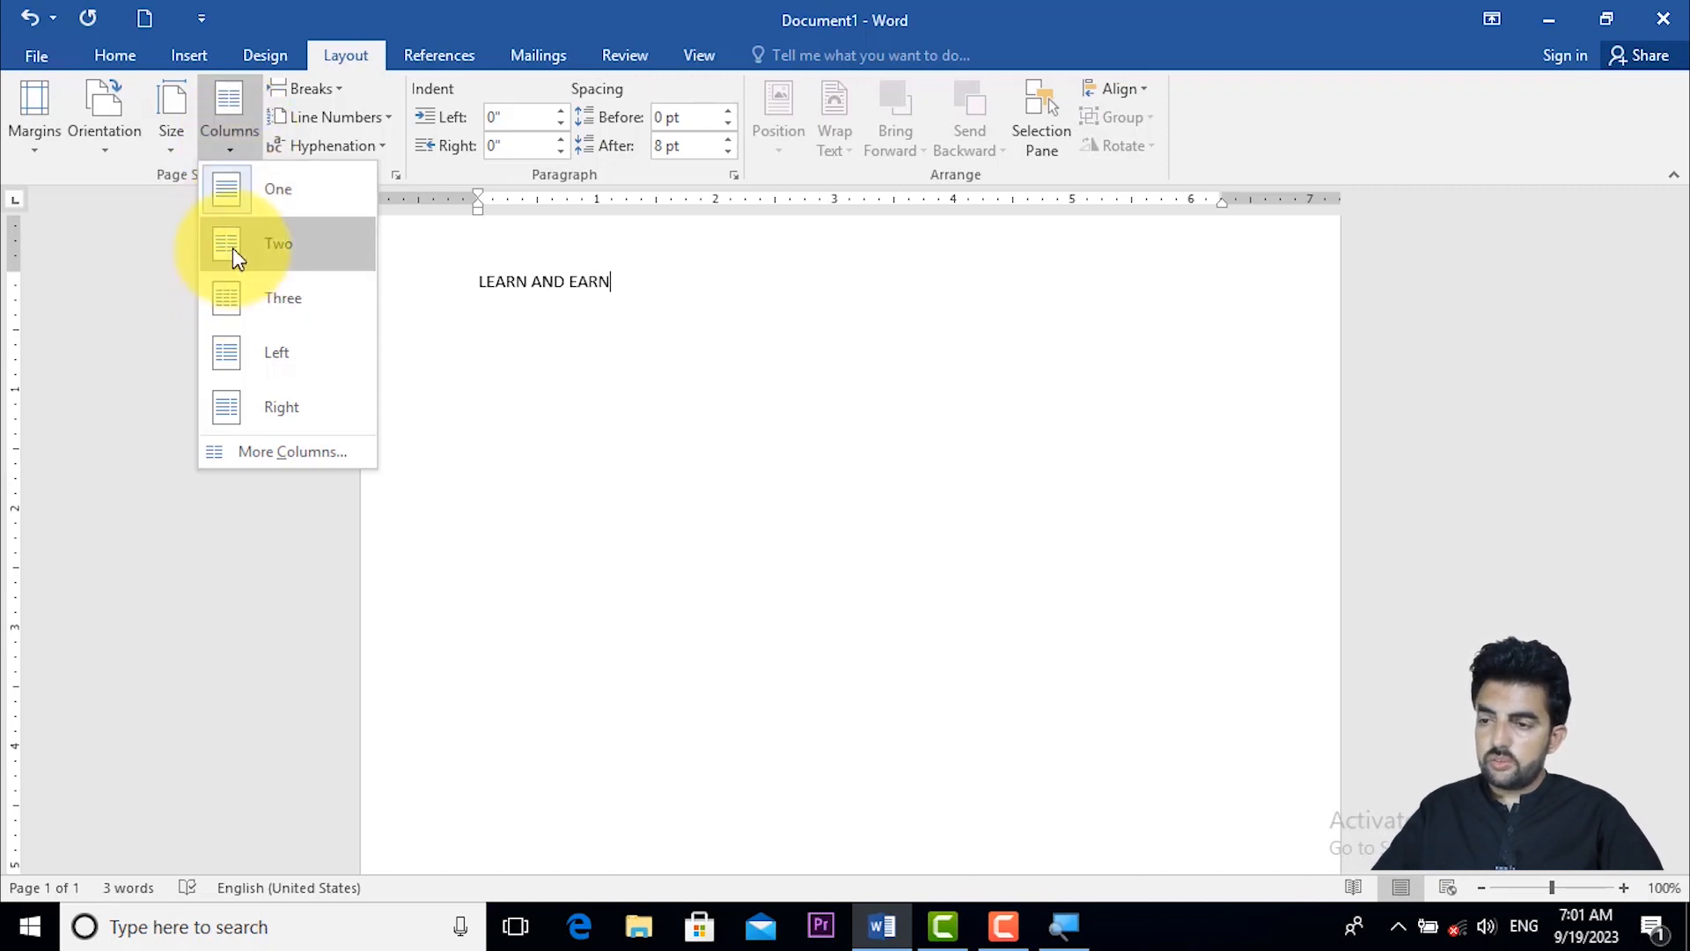
pyautogui.click(232, 297)
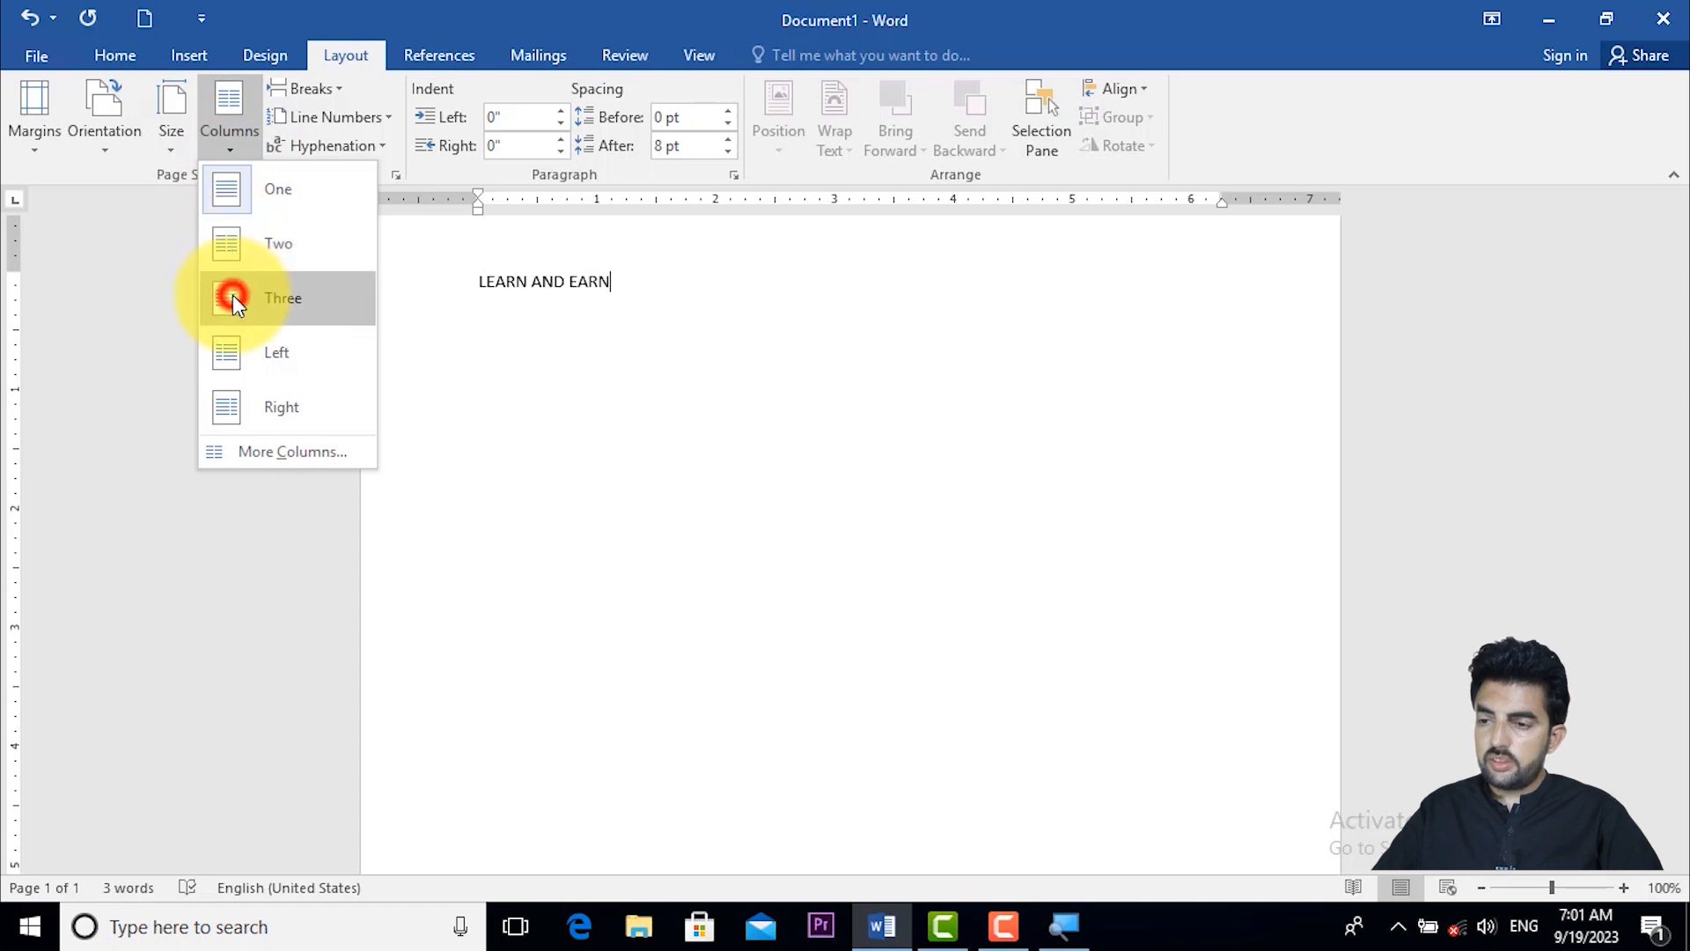
# - Delete the existing line of text and enter "LEARN AND EARN" again at the start of the first column
pyautogui.click(635, 300)
pyautogui.moveTo(605, 291); pyautogui.dragTo(472, 277)
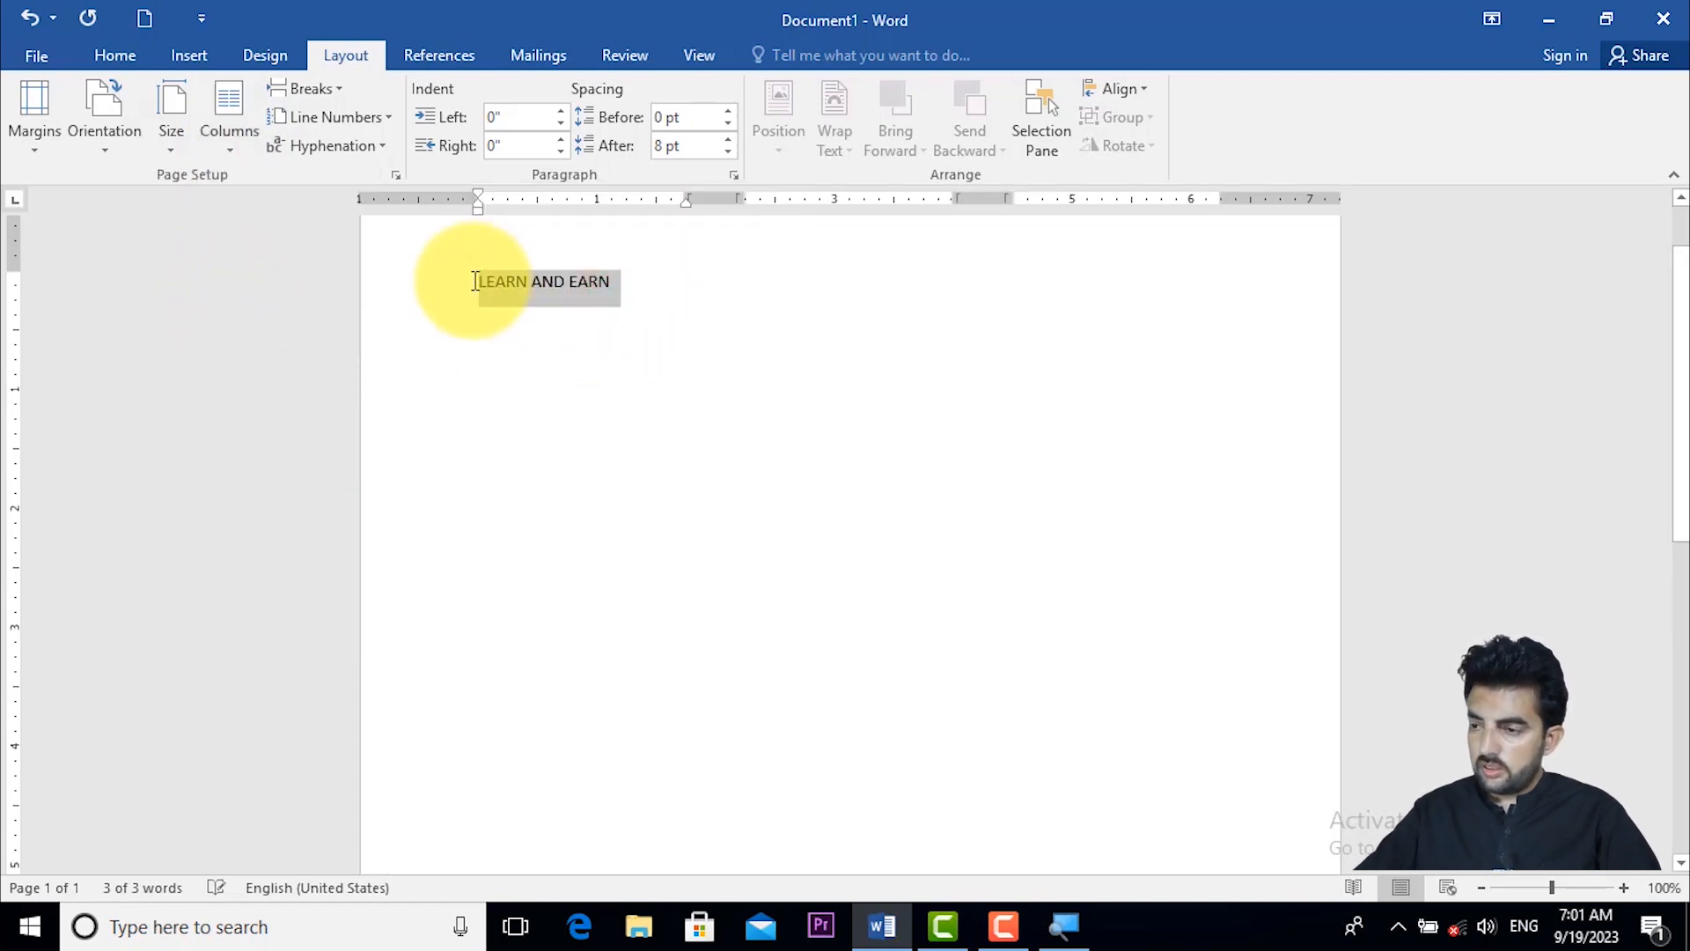
pyautogui.press('Delete')
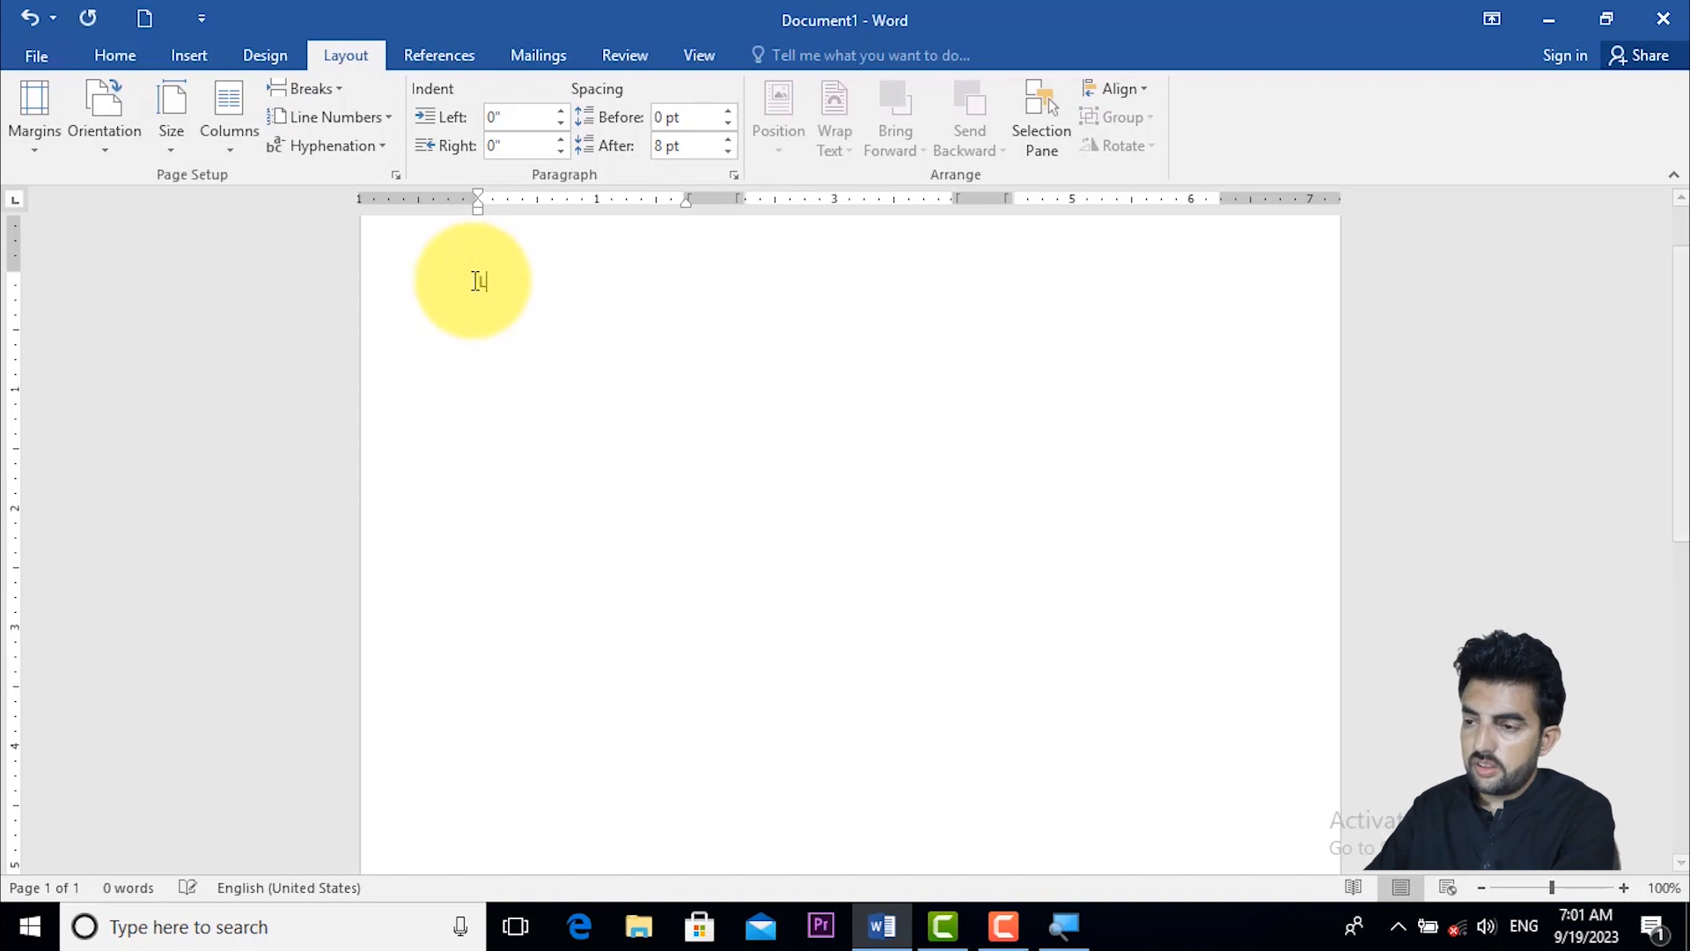
pyautogui.write('LEARN A')
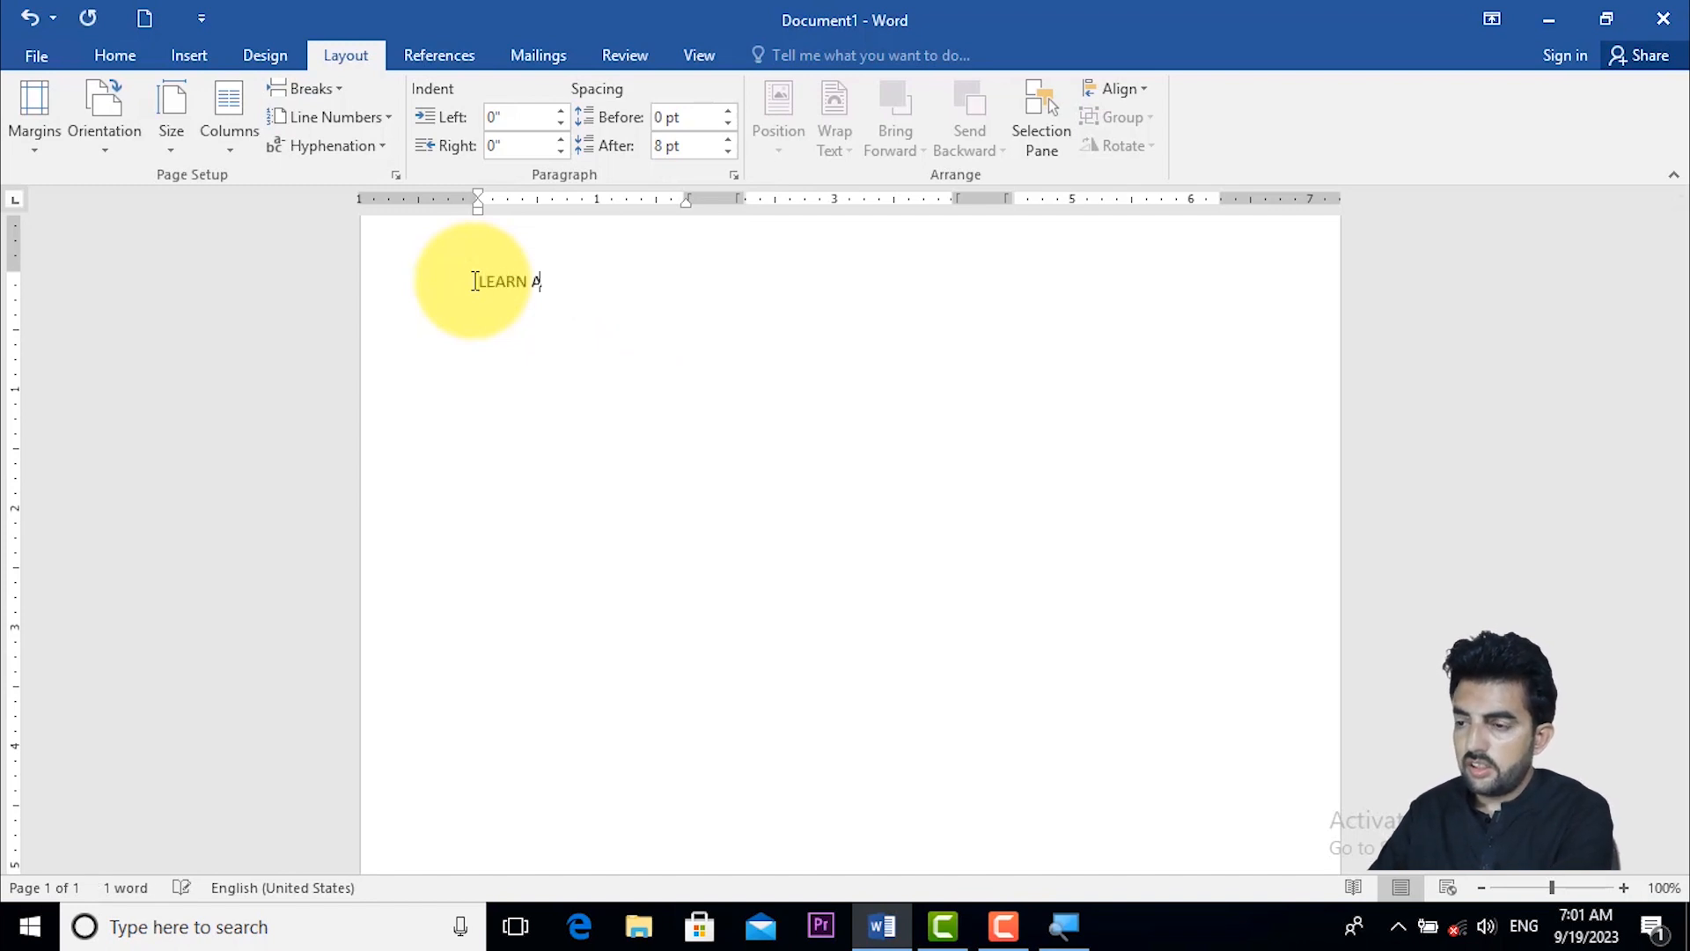
pyautogui.write('ND EARN')
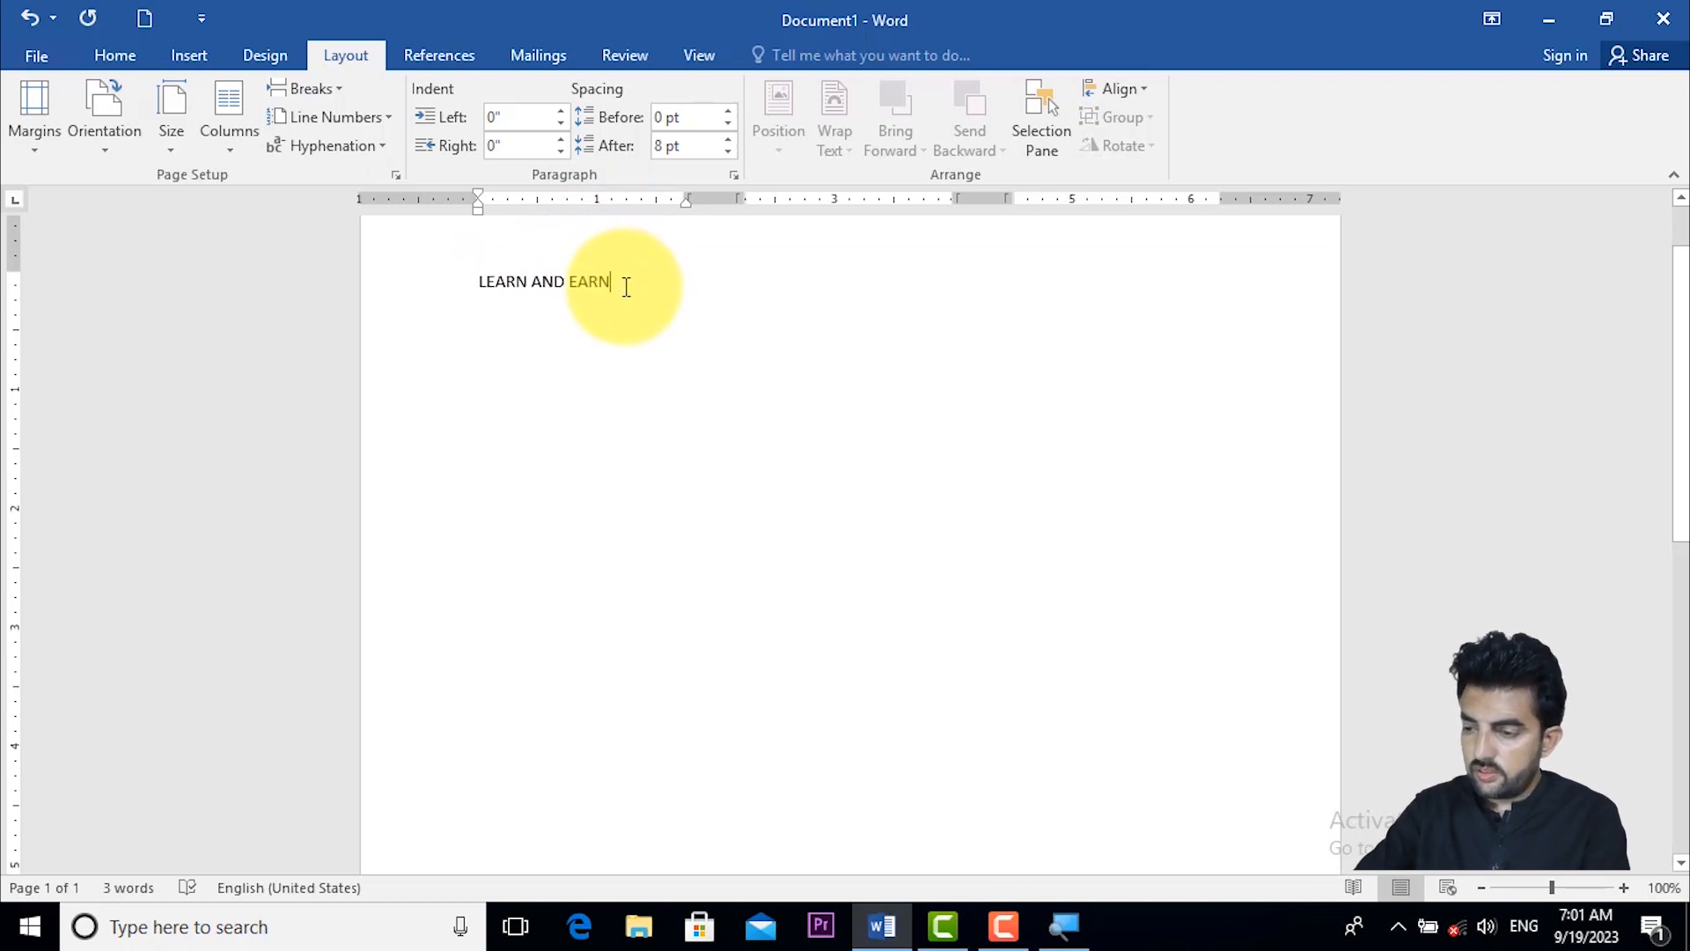
# - Paste "LEARN AND EARN" repeatedly after the first line until the text fills two columns and runs well down the third
pyautogui.hotkey('ctrl', 'v')
pyautogui.hotkey('ctrl', 'v')
pyautogui.hotkey('ctrl', 'v')
pyautogui.hotkey('ctrl', 'v')
pyautogui.hotkey('ctrl', 'v')
pyautogui.hotkey('ctrl', 'v')
pyautogui.hotkey('ctrl', 'v')
pyautogui.hotkey('ctrl', 'v')
pyautogui.hotkey('ctrl', 'v')
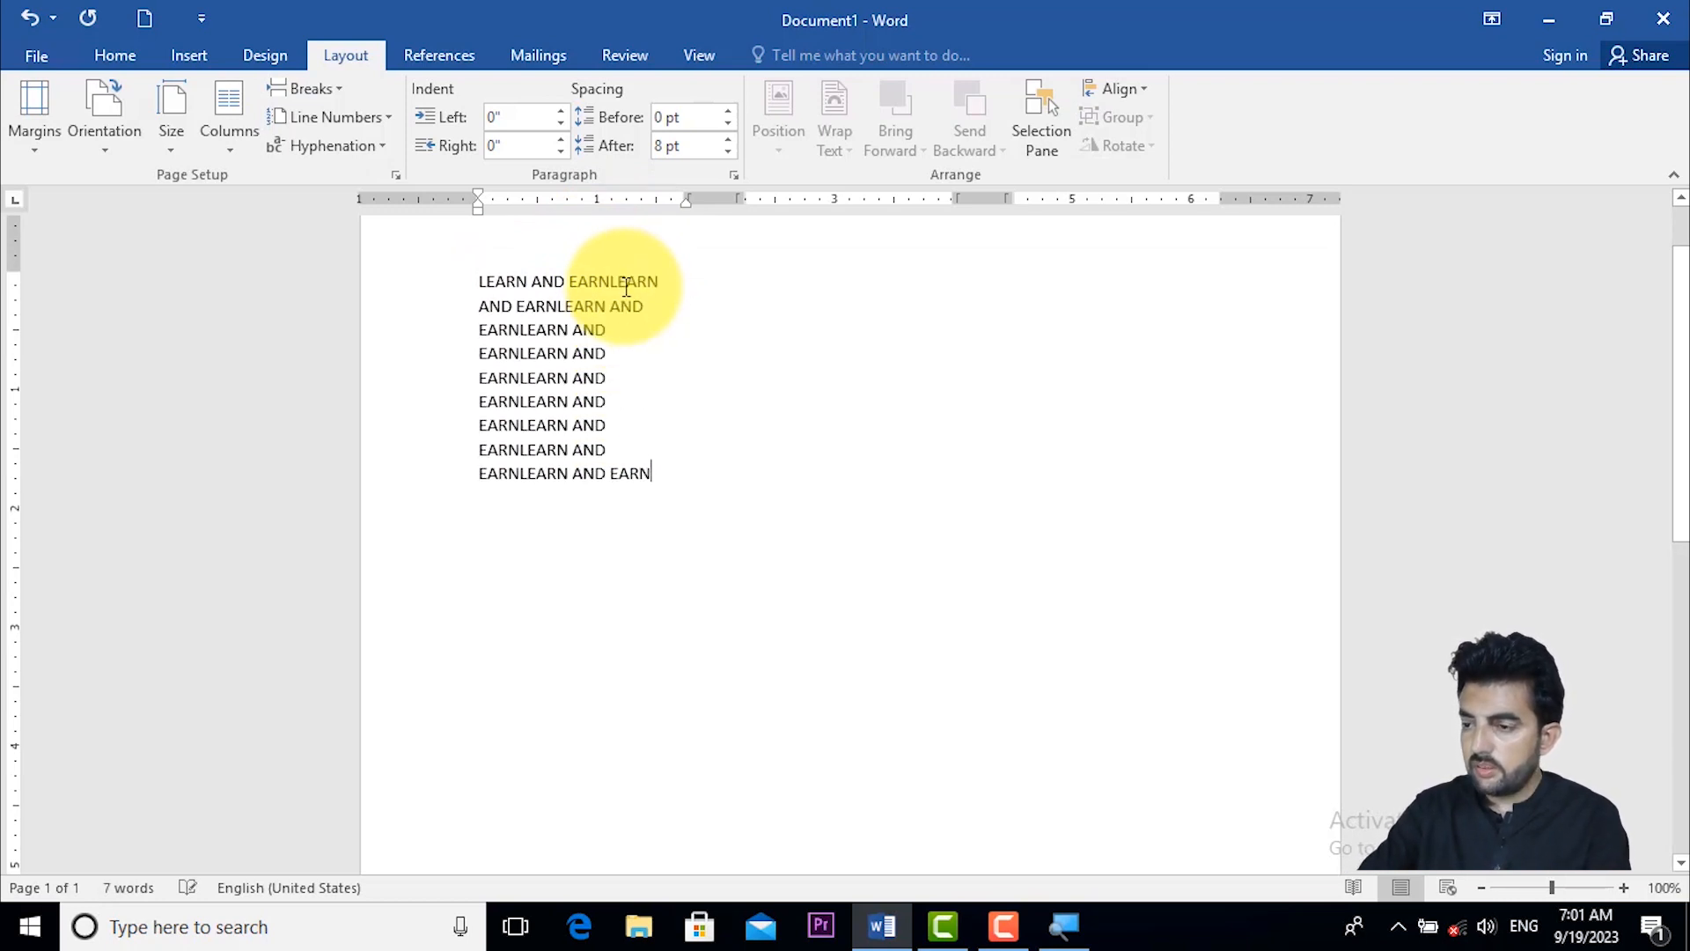
pyautogui.hotkey('ctrl', 'v')
pyautogui.hotkey('ctrl', 'v')
pyautogui.hotkey('ctrl', 'v')
pyautogui.hotkey('ctrl', 'v')
pyautogui.hotkey('ctrl', 'v')
pyautogui.hotkey('ctrl', 'v')
pyautogui.hotkey('ctrl', 'v')
pyautogui.hotkey('ctrl', 'v')
pyautogui.hotkey('ctrl', 'v')
pyautogui.hotkey('ctrl', 'v')
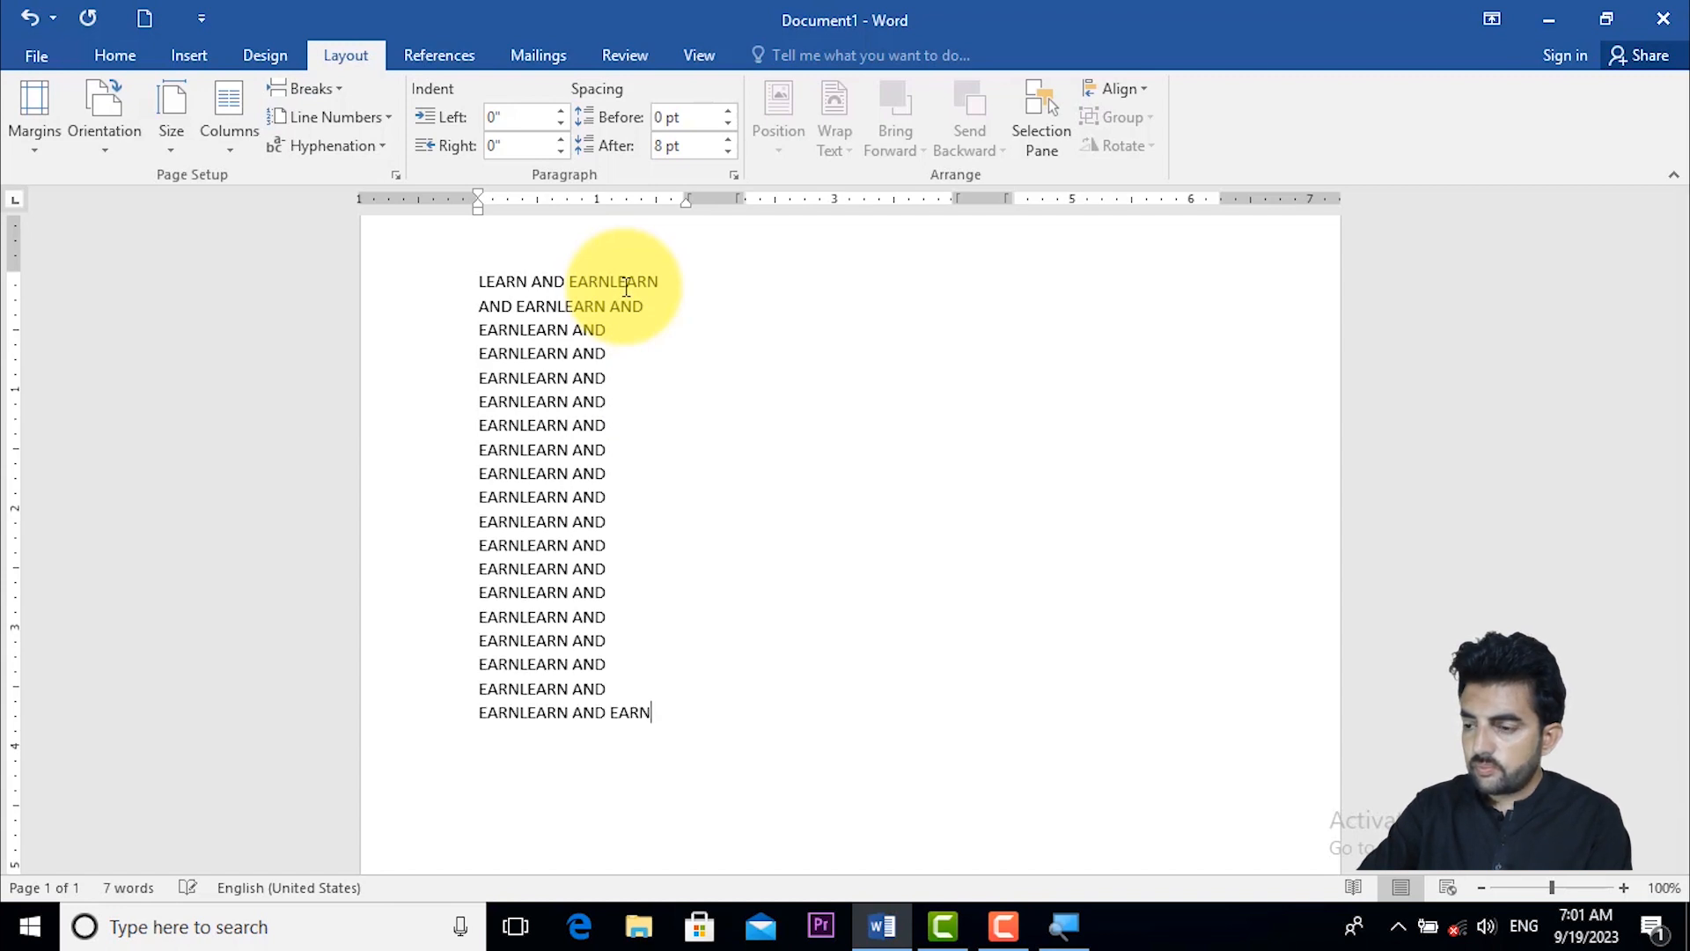
pyautogui.hotkey('ctrl', 'v')
pyautogui.hotkey('ctrl', 'v')
pyautogui.hotkey('ctrl', 'v')
pyautogui.hotkey('ctrl', 'v')
pyautogui.hotkey('ctrl', 'v')
pyautogui.hotkey('ctrl', 'v')
pyautogui.hotkey('ctrl', 'v')
pyautogui.hotkey('ctrl', 'v')
pyautogui.hotkey('ctrl', 'v')
pyautogui.hotkey('ctrl', 'v')
pyautogui.hotkey('ctrl', 'v')
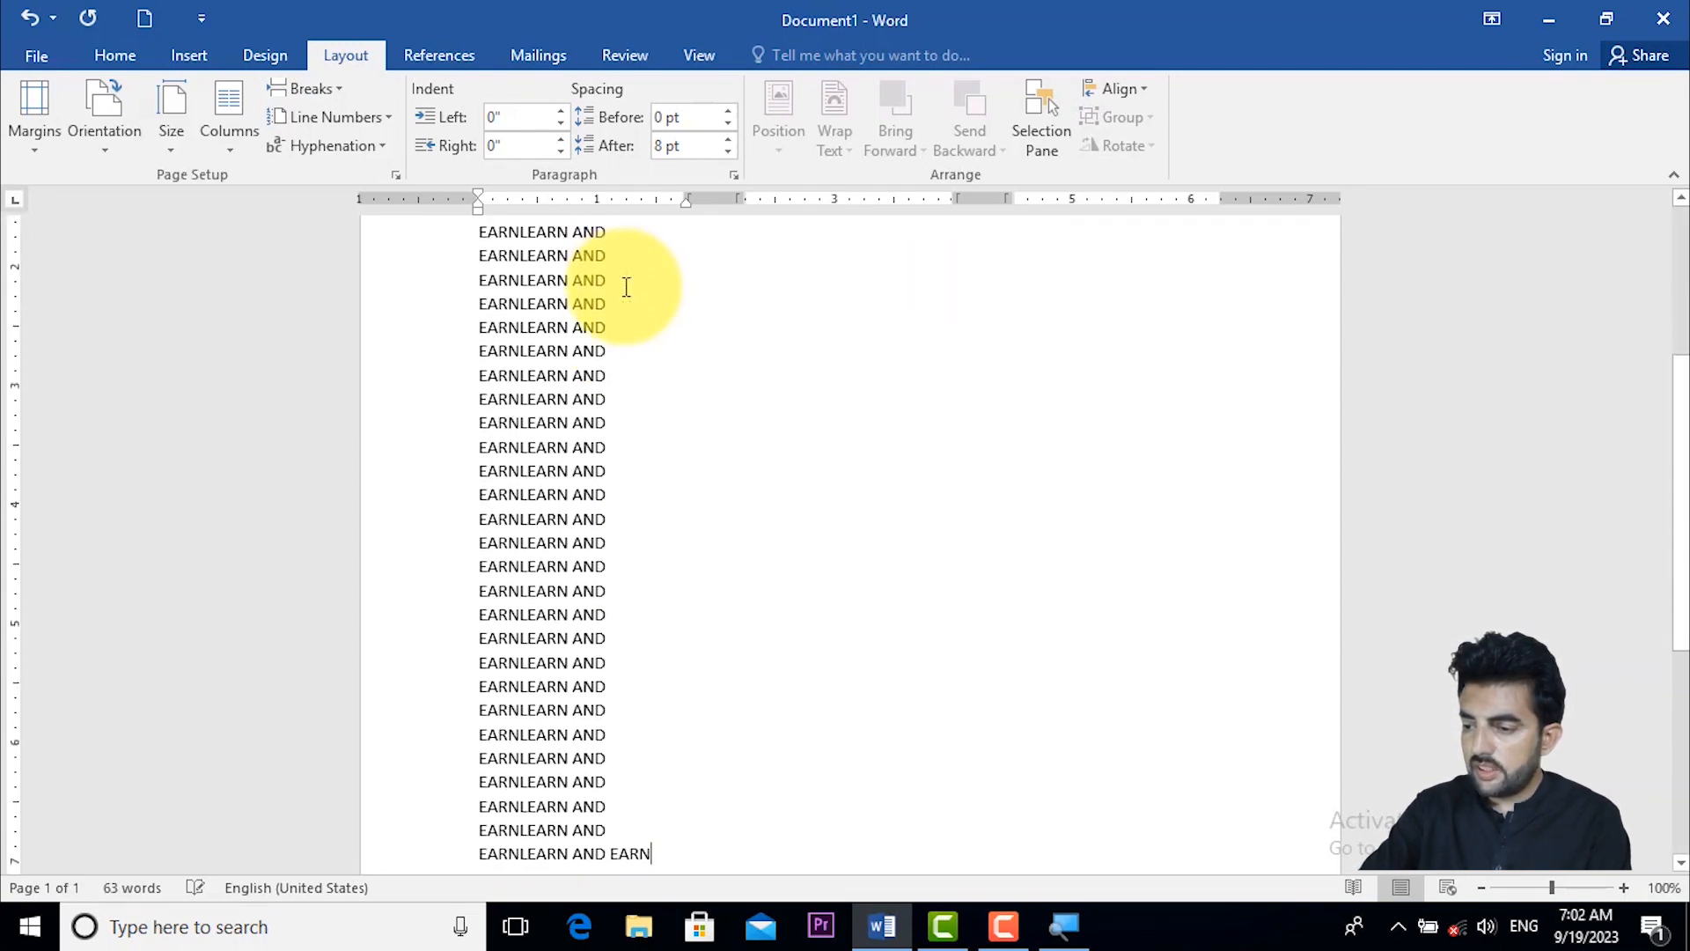
pyautogui.hotkey('ctrl', 'v')
pyautogui.hotkey('ctrl', 'v')
pyautogui.hotkey('ctrl', 'v')
pyautogui.hotkey('ctrl', 'v')
pyautogui.hotkey('ctrl', 'v')
pyautogui.hotkey('ctrl', 'v')
pyautogui.hotkey('ctrl', 'v')
pyautogui.hotkey('ctrl', 'v')
pyautogui.hotkey('ctrl', 'v')
pyautogui.hotkey('ctrl', 'v')
pyautogui.hotkey('ctrl', 'v')
pyautogui.hotkey('ctrl', 'v')
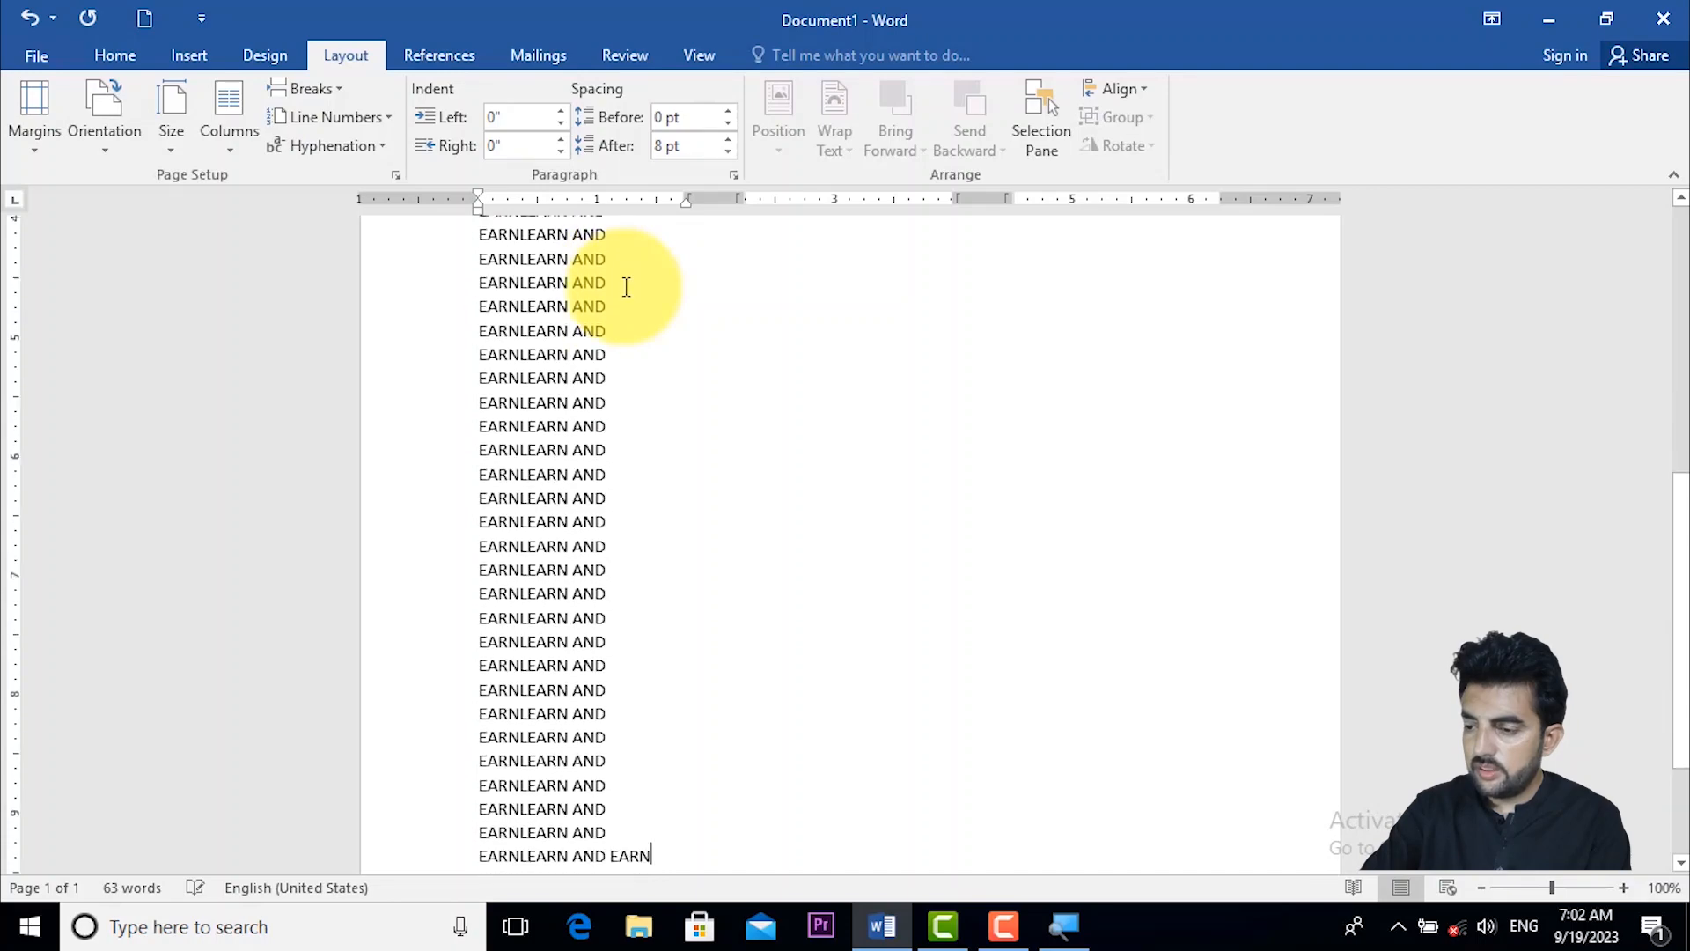
pyautogui.hotkey('ctrl', 'v')
pyautogui.hotkey('ctrl', 'v')
pyautogui.hotkey('ctrl', 'v')
pyautogui.hotkey('ctrl', 'v')
pyautogui.hotkey('ctrl', 'v')
pyautogui.hotkey('ctrl', 'v')
pyautogui.hotkey('ctrl', 'v')
pyautogui.hotkey('ctrl', 'v')
pyautogui.hotkey('ctrl', 'v')
pyautogui.hotkey('ctrl', 'v')
pyautogui.hotkey('ctrl', 'v')
pyautogui.hotkey('ctrl', 'v')
pyautogui.hotkey('ctrl', 'v')
pyautogui.hotkey('ctrl', 'v')
pyautogui.hotkey('ctrl', 'v')
pyautogui.hotkey('ctrl', 'v')
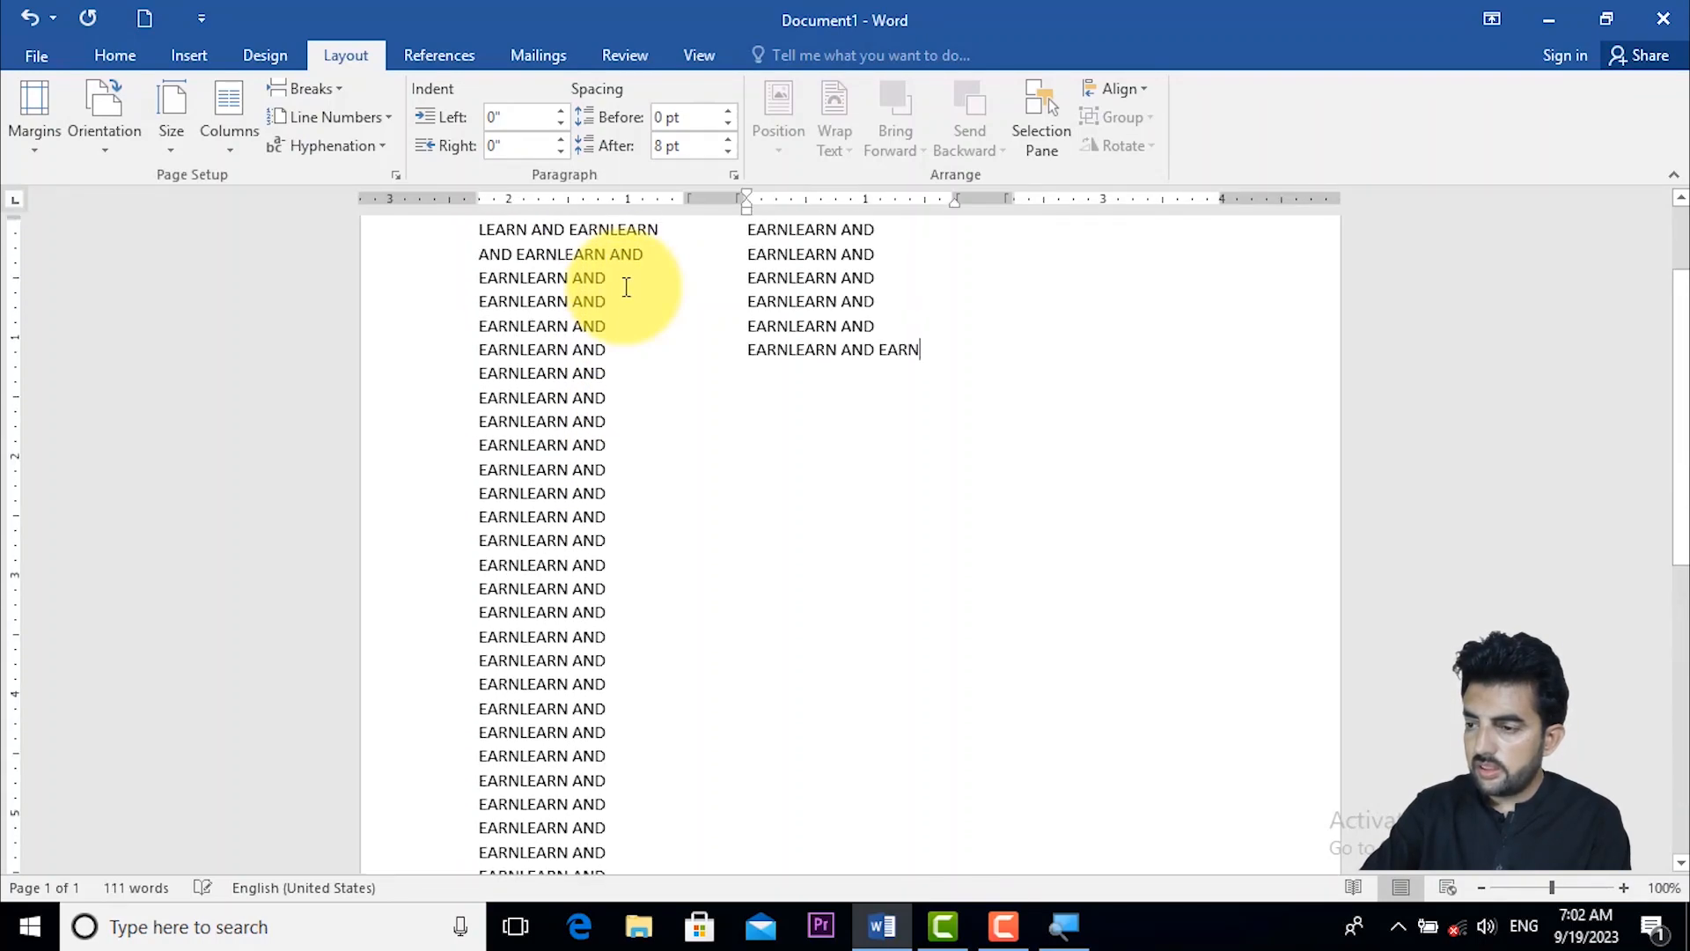
pyautogui.hotkey('ctrl', 'v')
pyautogui.hotkey('ctrl', 'v')
pyautogui.hotkey('ctrl', 'v')
pyautogui.hotkey('ctrl', 'v')
pyautogui.hotkey('ctrl', 'v')
pyautogui.hotkey('ctrl', 'v')
pyautogui.hotkey('ctrl', 'v')
pyautogui.hotkey('ctrl', 'v')
pyautogui.hotkey('ctrl', 'v')
pyautogui.hotkey('ctrl', 'v')
pyautogui.hotkey('ctrl', 'v')
pyautogui.hotkey('ctrl', 'v')
pyautogui.hotkey('ctrl', 'v')
pyautogui.hotkey('ctrl', 'v')
pyautogui.hotkey('ctrl', 'v')
pyautogui.hotkey('ctrl', 'v')
pyautogui.hotkey('ctrl', 'v')
pyautogui.hotkey('ctrl', 'v')
pyautogui.hotkey('ctrl', 'v')
pyautogui.hotkey('ctrl', 'v')
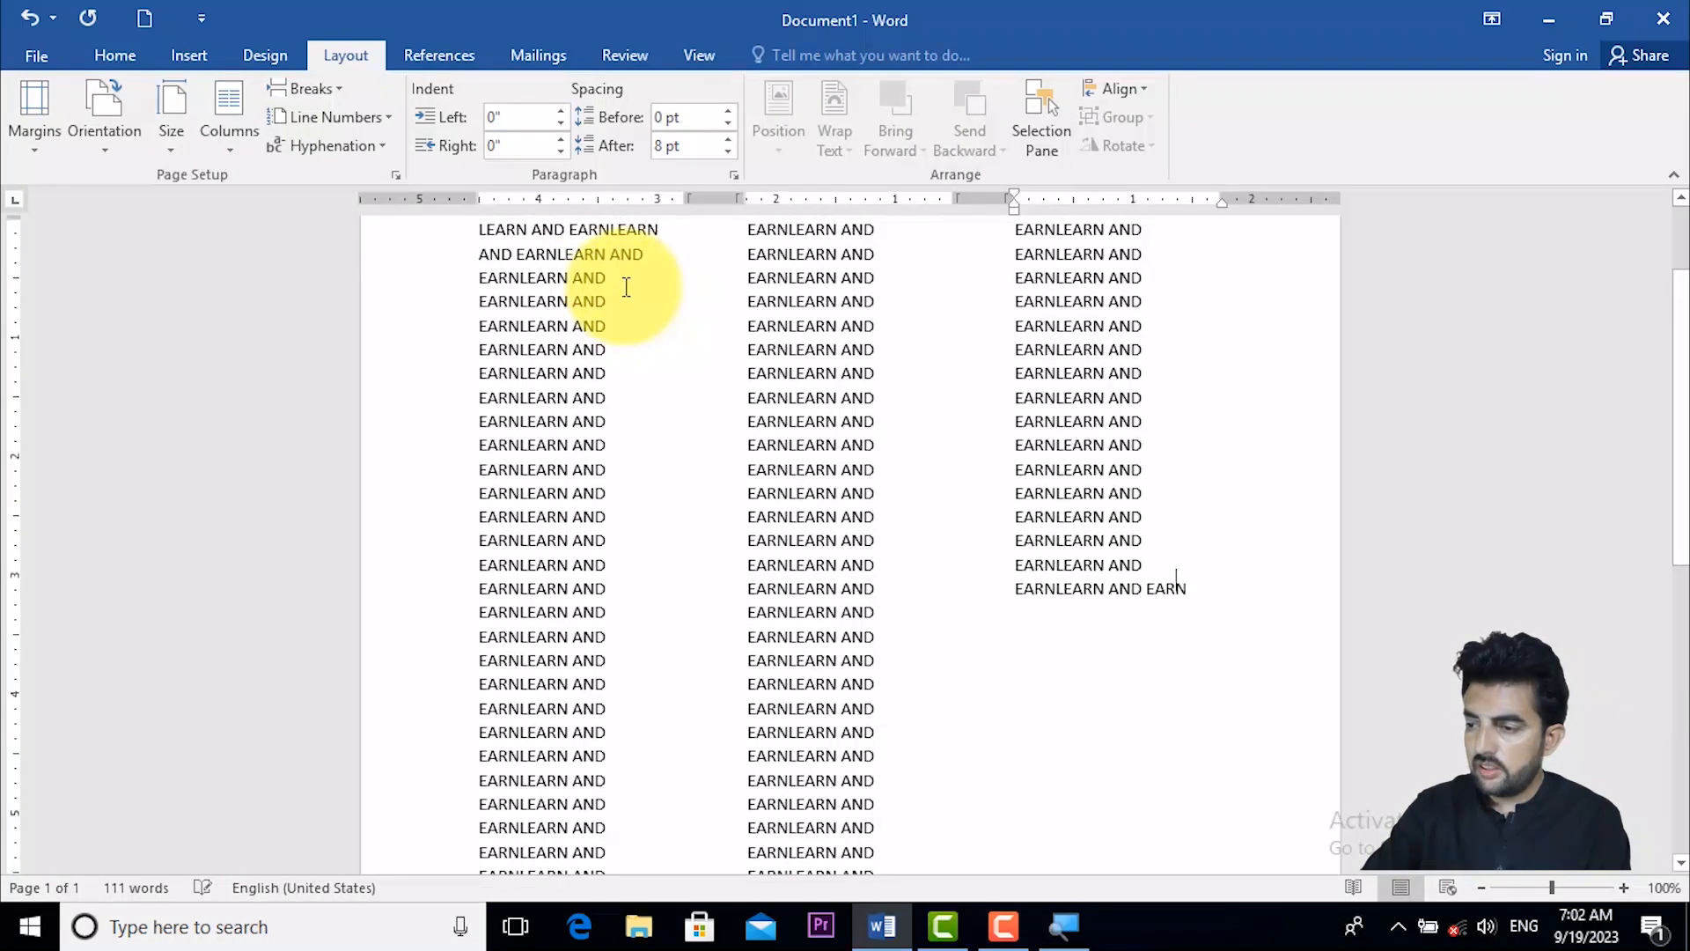
pyautogui.hotkey('ctrl', 'v')
pyautogui.hotkey('ctrl', 'v')
pyautogui.hotkey('ctrl', 'v')
pyautogui.hotkey('ctrl', 'v')
pyautogui.hotkey('ctrl', 'v')
pyautogui.hotkey('ctrl', 'v')
pyautogui.hotkey('ctrl', 'v')
pyautogui.hotkey('ctrl', 'v')
pyautogui.hotkey('ctrl', 'v')
pyautogui.hotkey('ctrl', 'v')
pyautogui.hotkey('ctrl', 'v')
pyautogui.hotkey('ctrl', 'v')
pyautogui.hotkey('ctrl', 'v')
pyautogui.hotkey('ctrl', 'v')
pyautogui.hotkey('ctrl', 'v')
pyautogui.hotkey('ctrl', 'v')
pyautogui.hotkey('ctrl', 'v')
pyautogui.hotkey('ctrl', 'v')
pyautogui.hotkey('ctrl', 'v')
pyautogui.hotkey('ctrl', 'v')
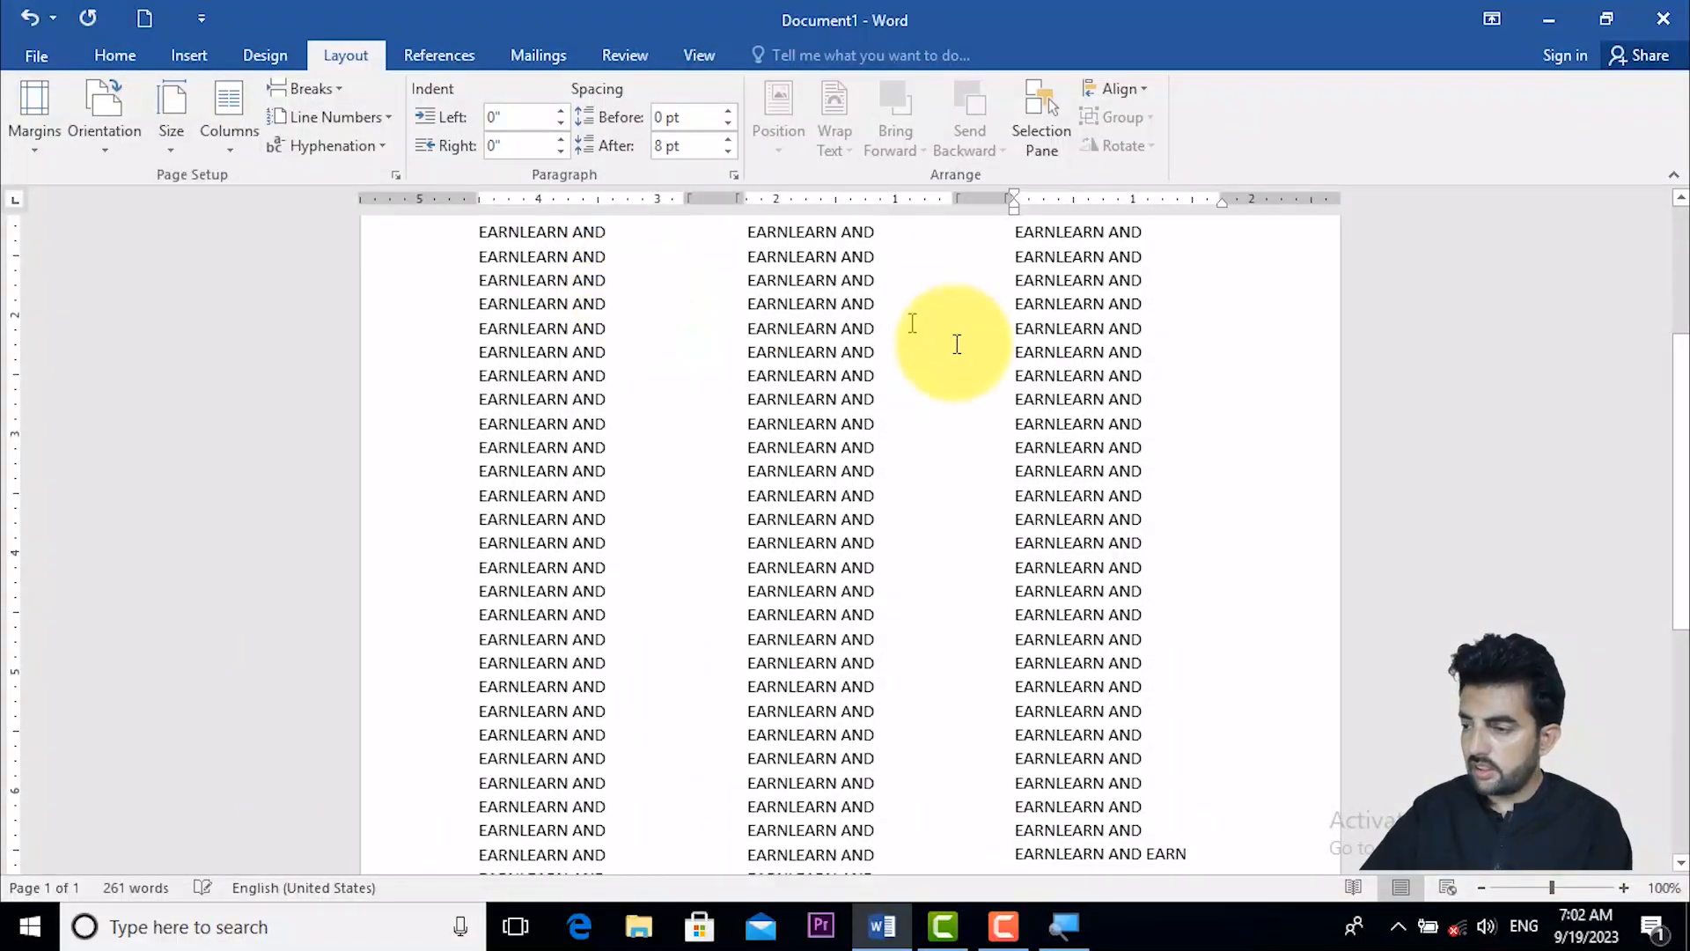
# - Change the pasted text to a two-column layout
pyautogui.moveTo(1679, 515); pyautogui.dragTo(1681, 410)
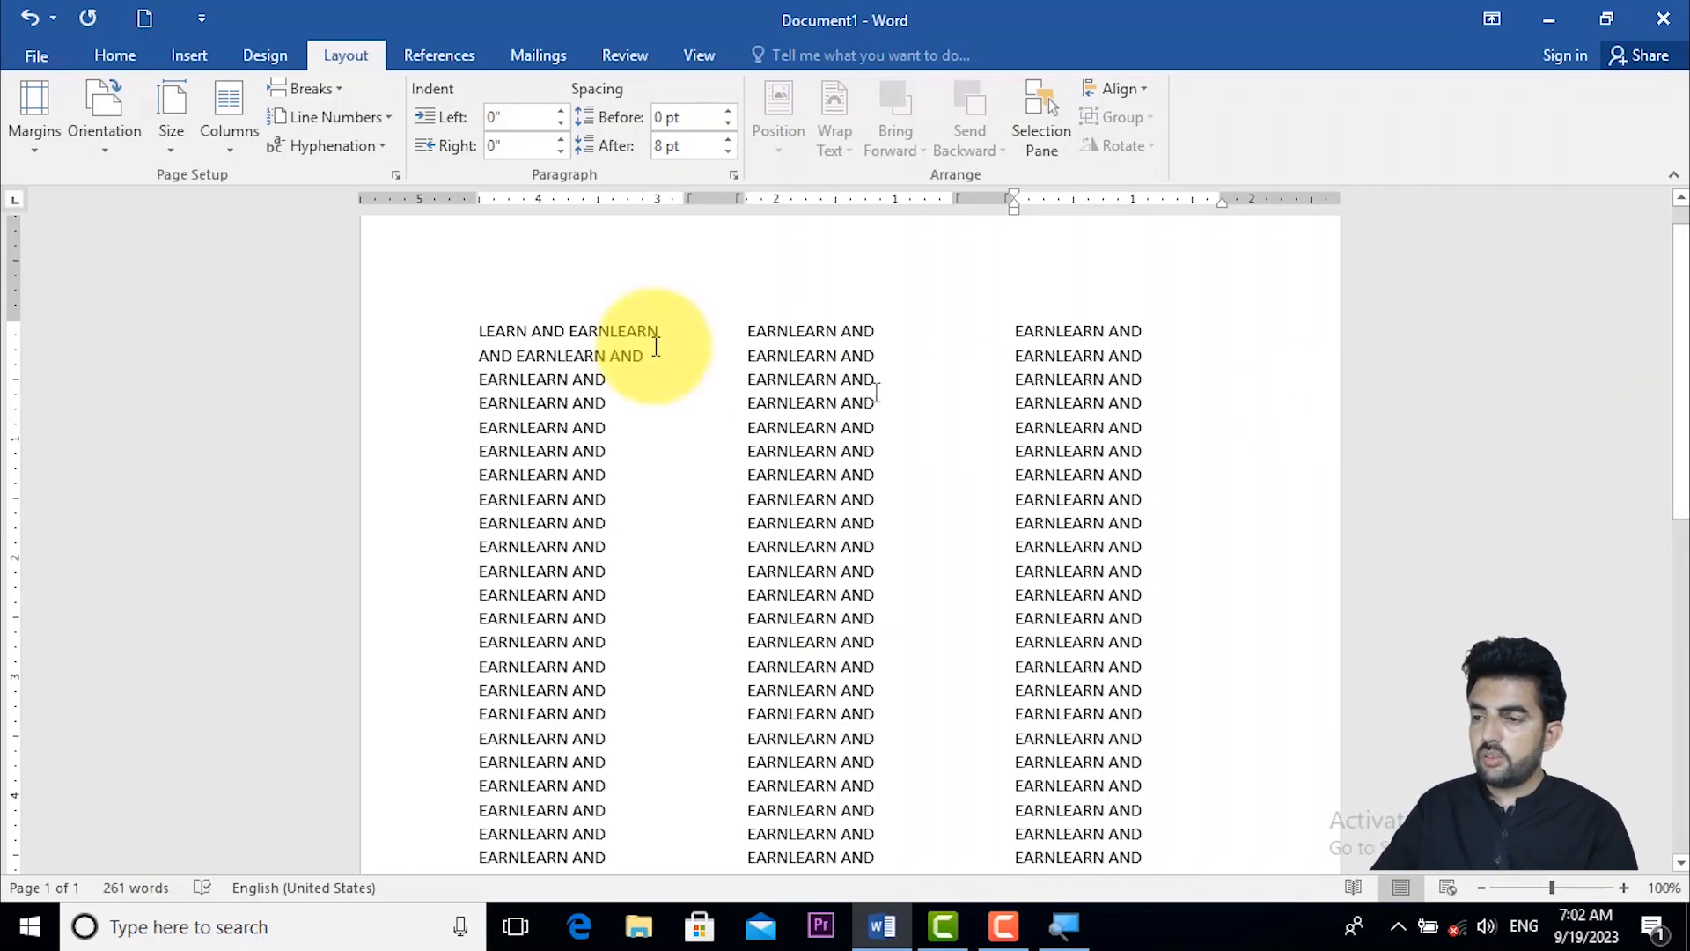
pyautogui.click(228, 116)
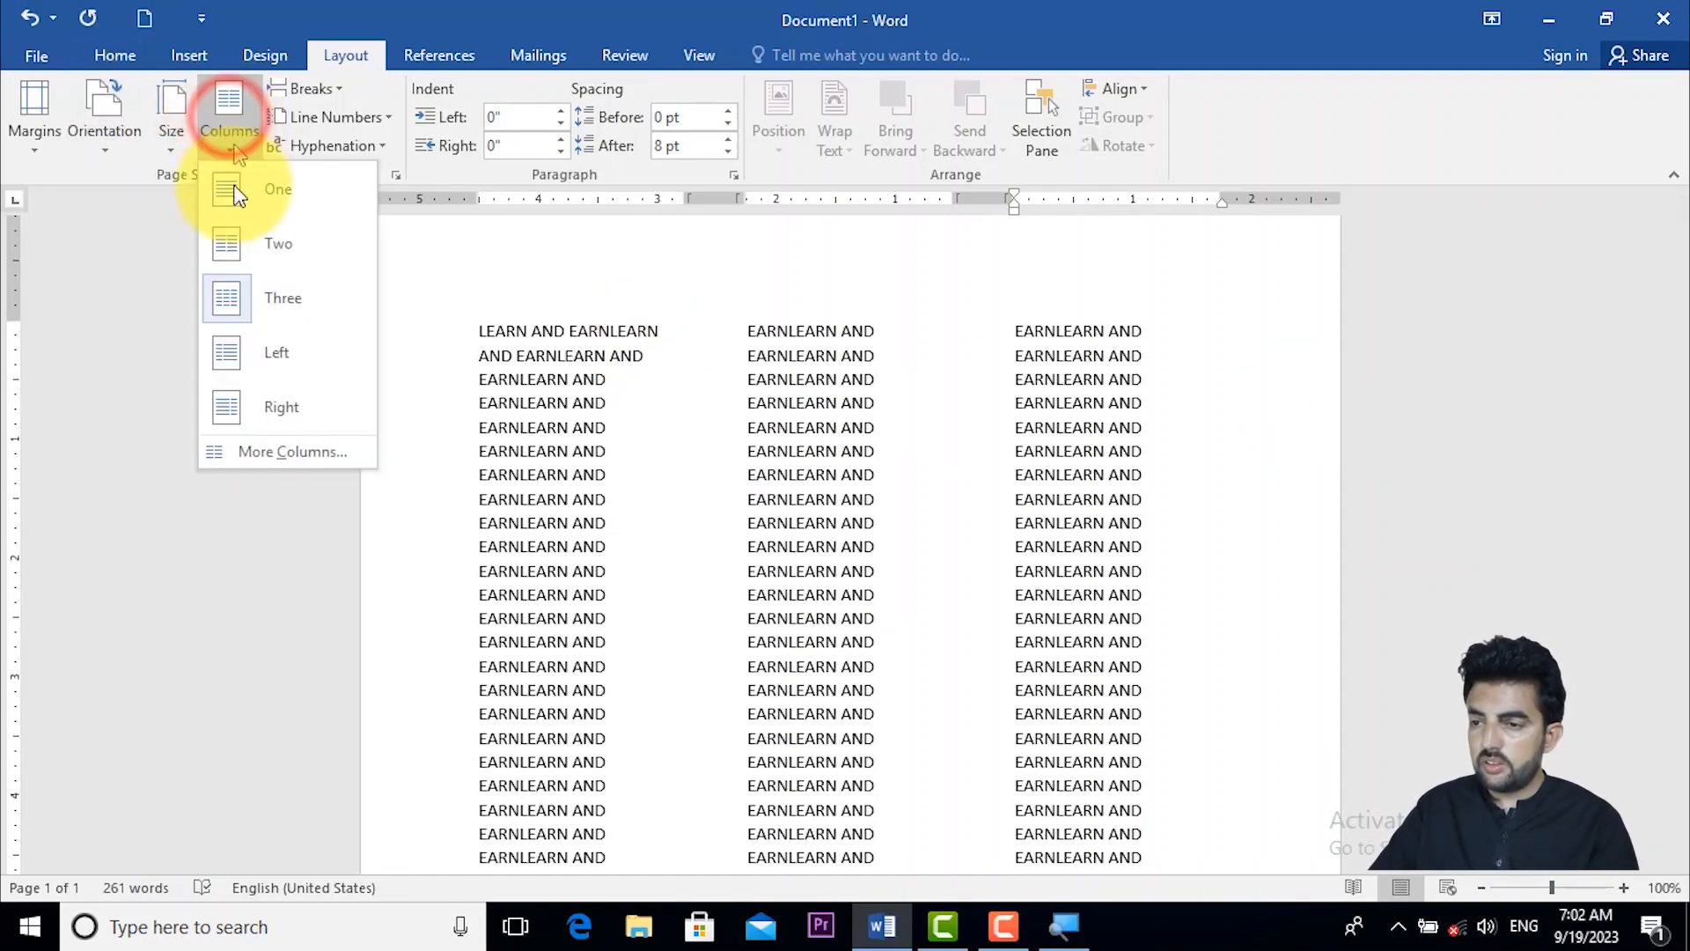
pyautogui.click(235, 240)
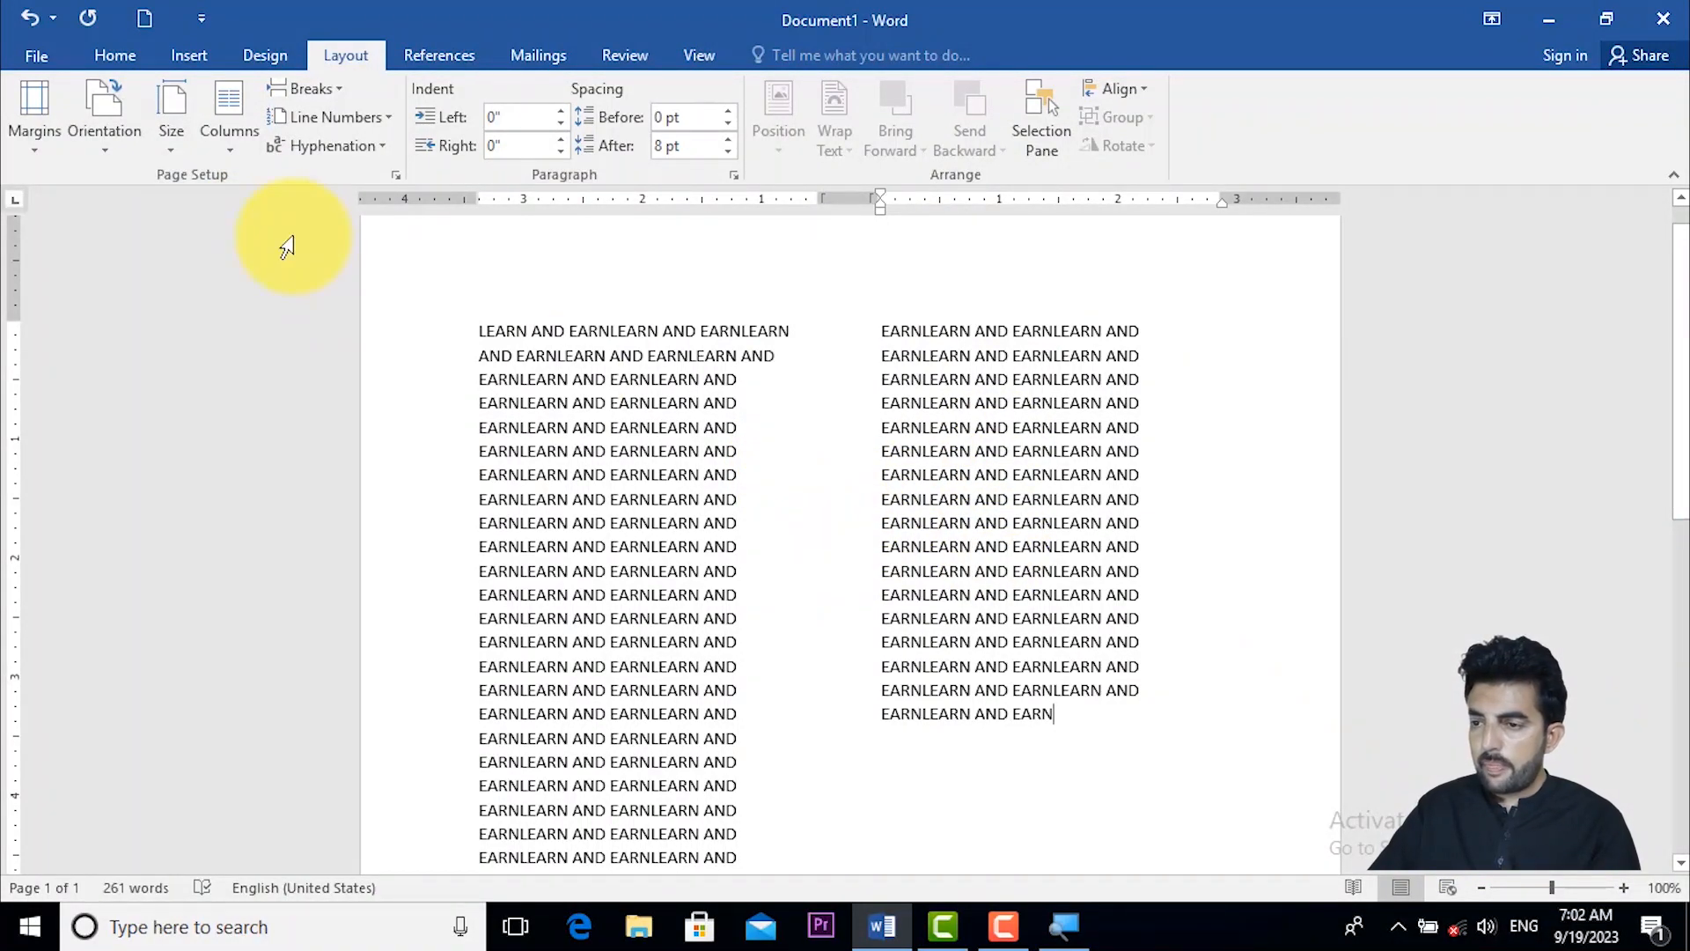
# - Format the whole document in seven equal-width columns with a line between them
pyautogui.click(235, 136)
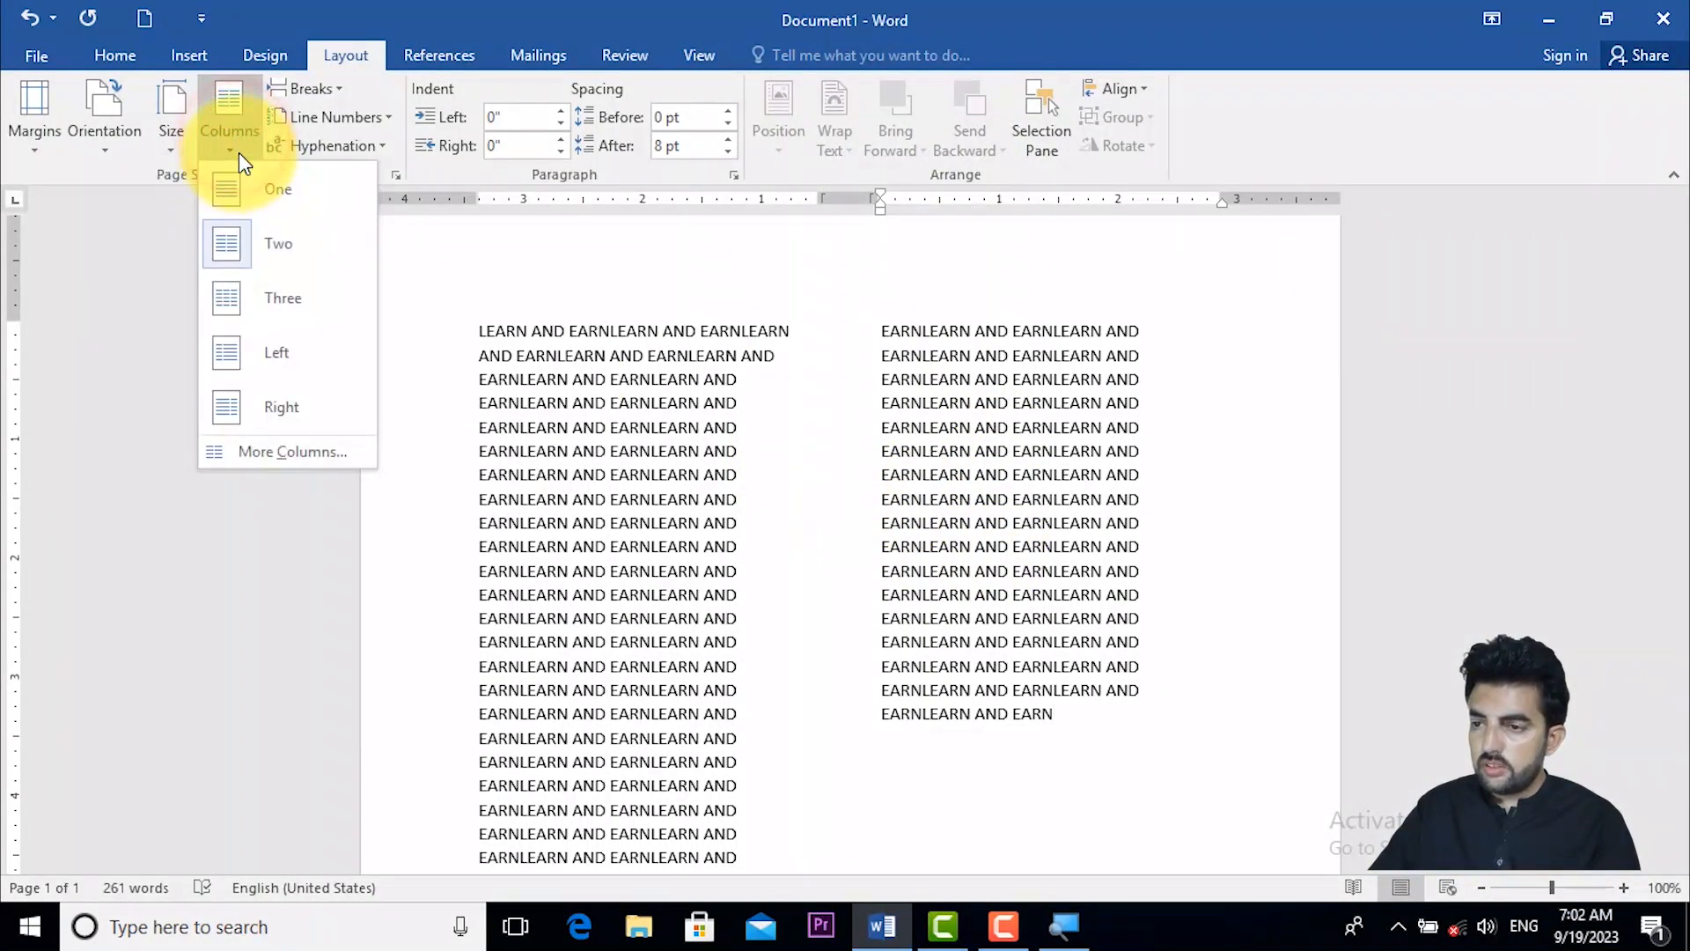
pyautogui.click(273, 449)
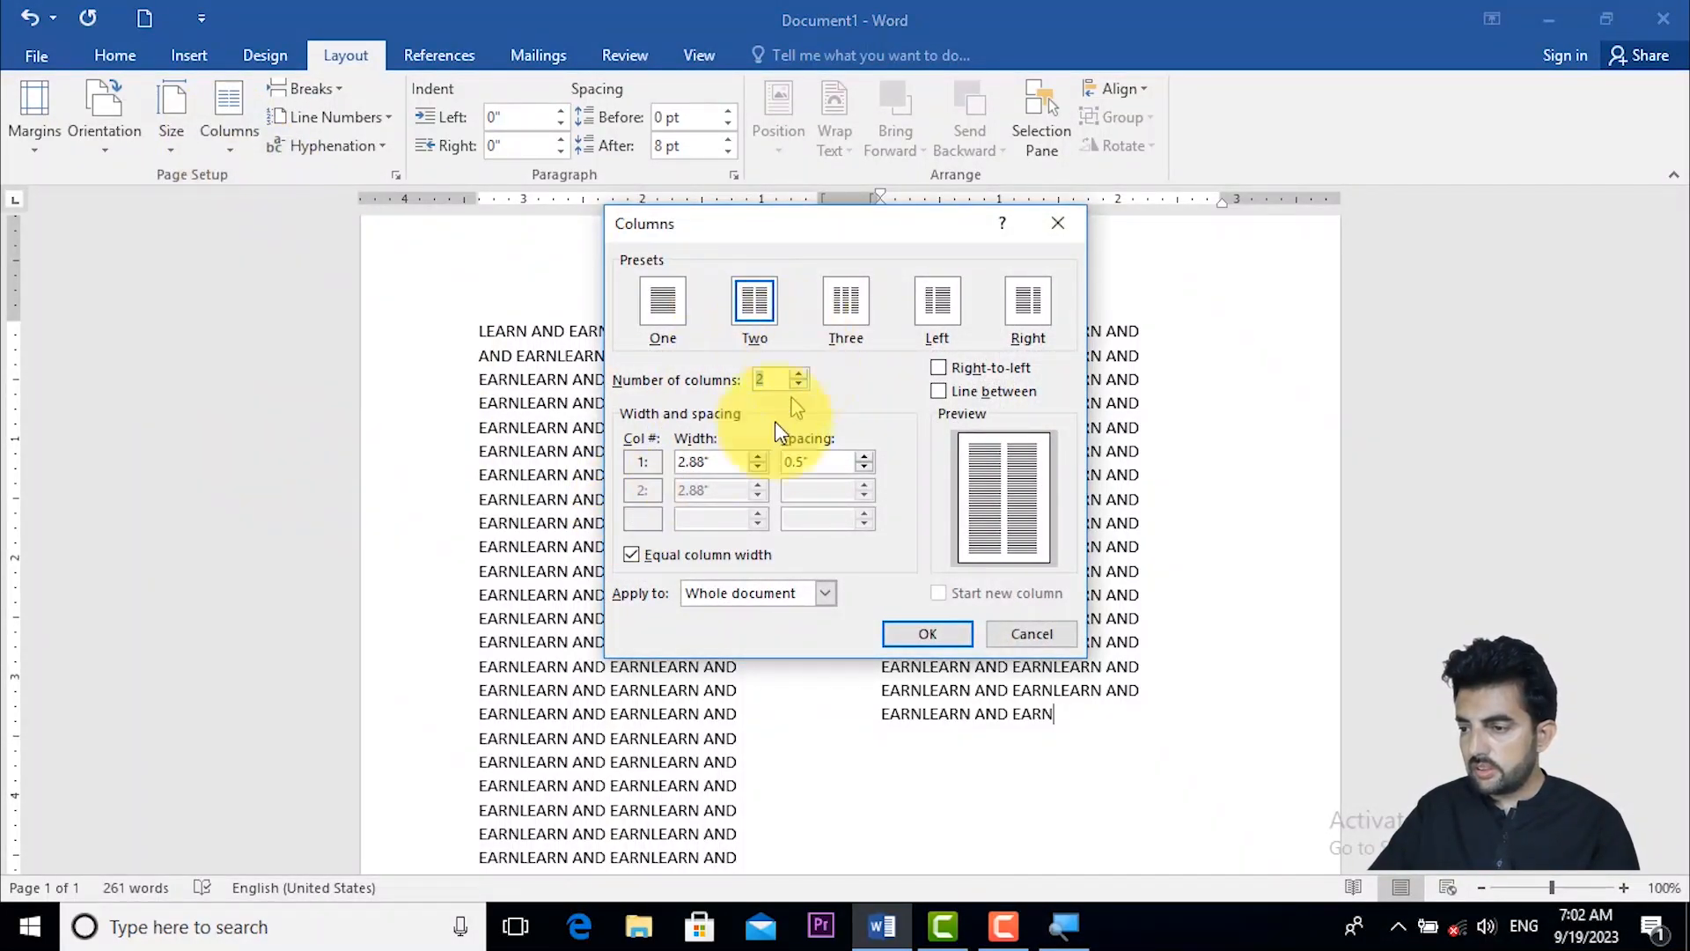
pyautogui.click(940, 392)
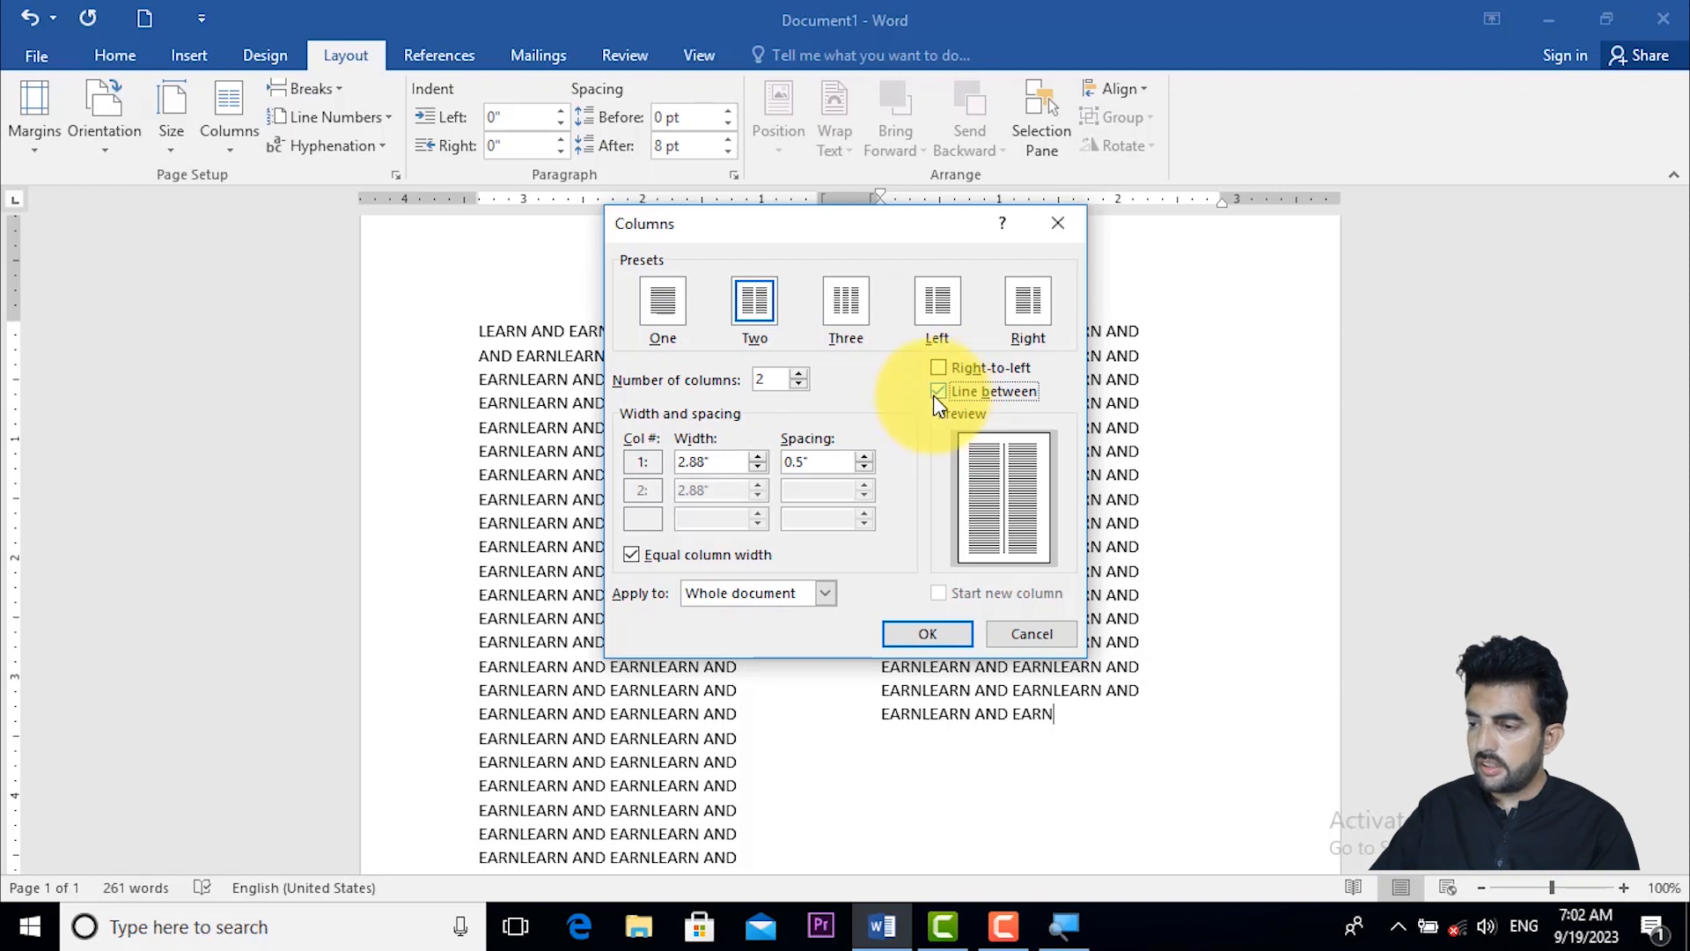
pyautogui.click(800, 375)
pyautogui.click(800, 375)
pyautogui.click(800, 375)
pyautogui.click(800, 375)
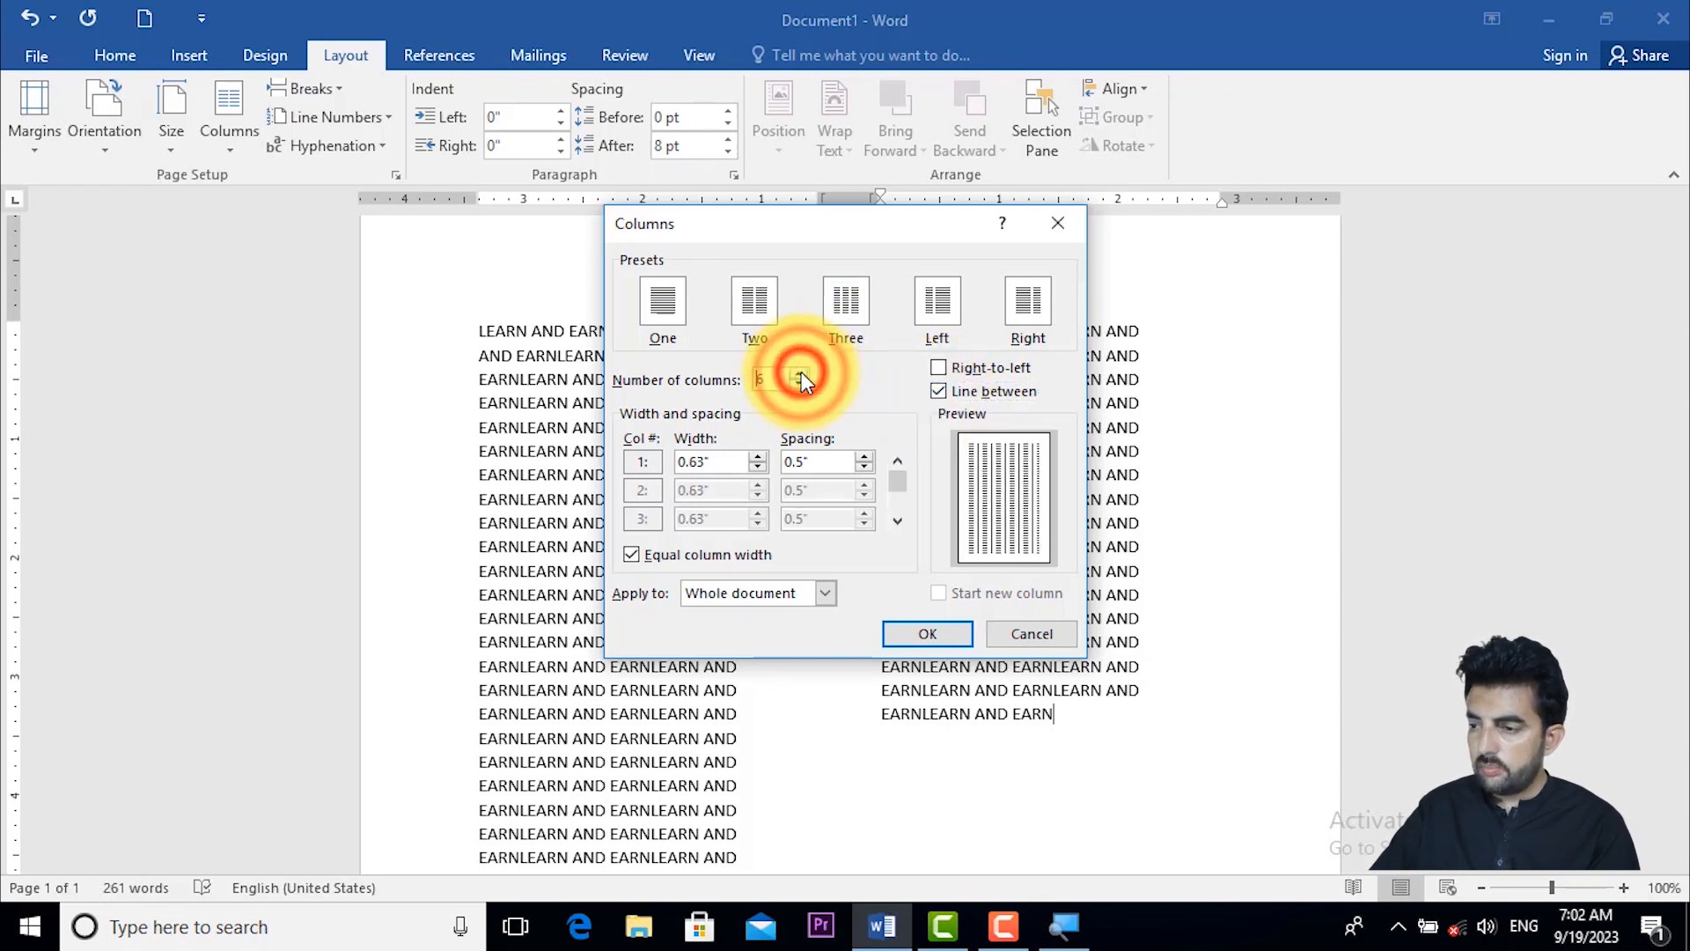
pyautogui.click(801, 373)
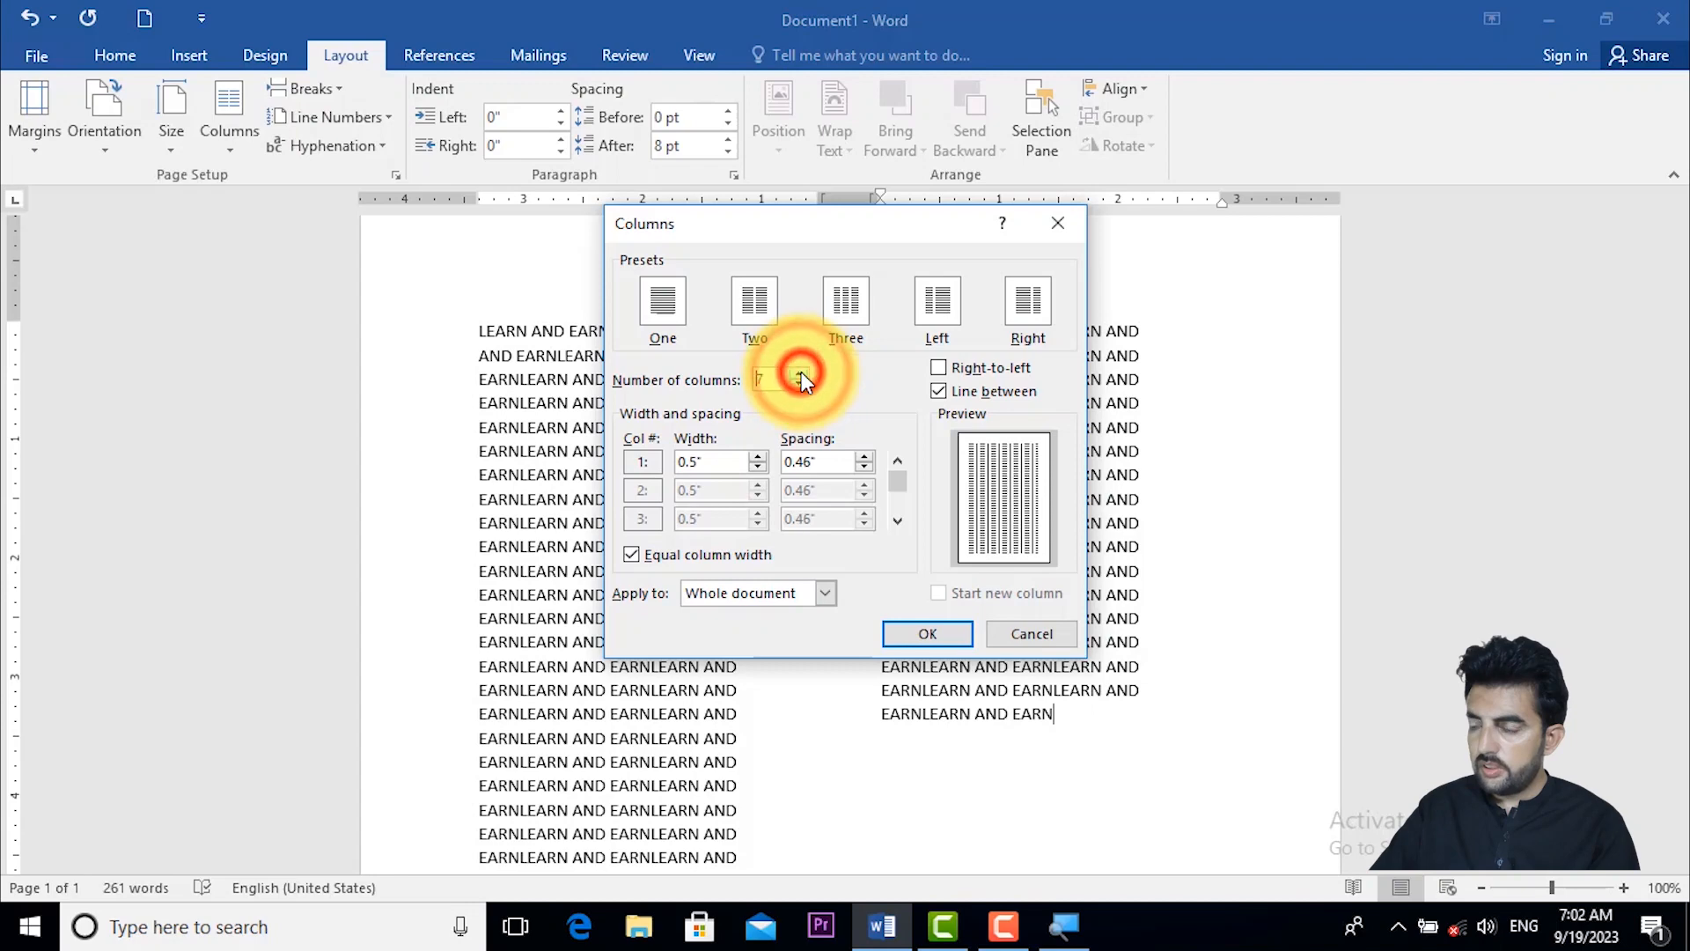
pyautogui.click(927, 634)
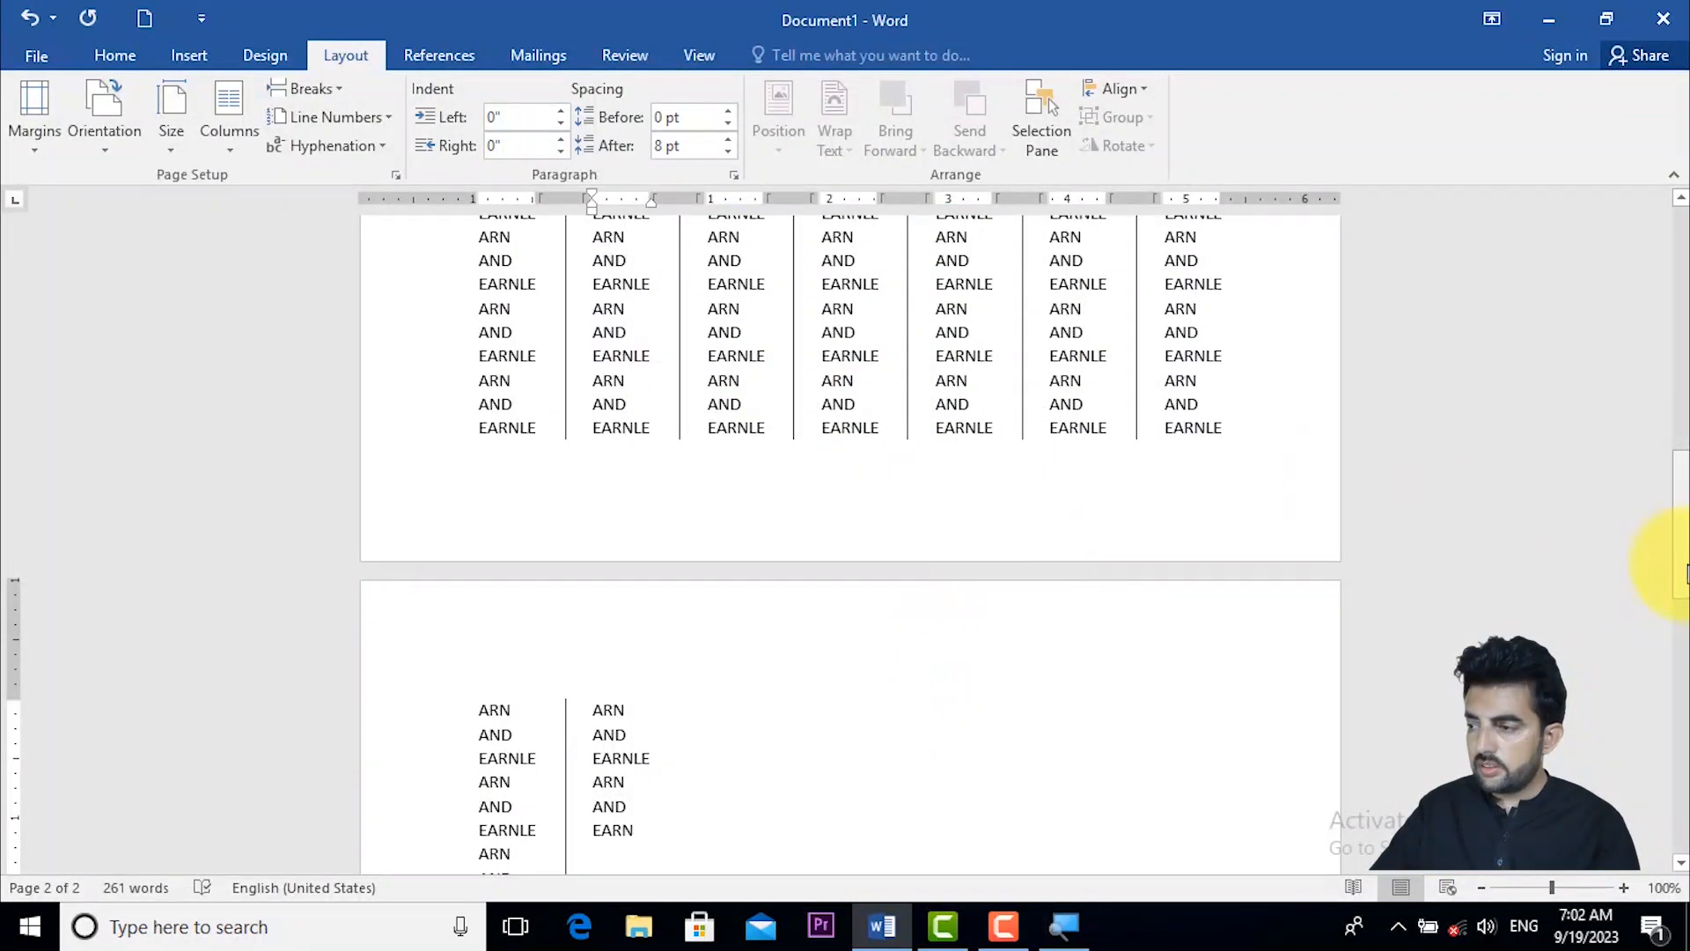
# - Reduce the layout to four columns and remove the line between them
pyautogui.moveTo(1684, 572); pyautogui.dragTo(1681, 321)
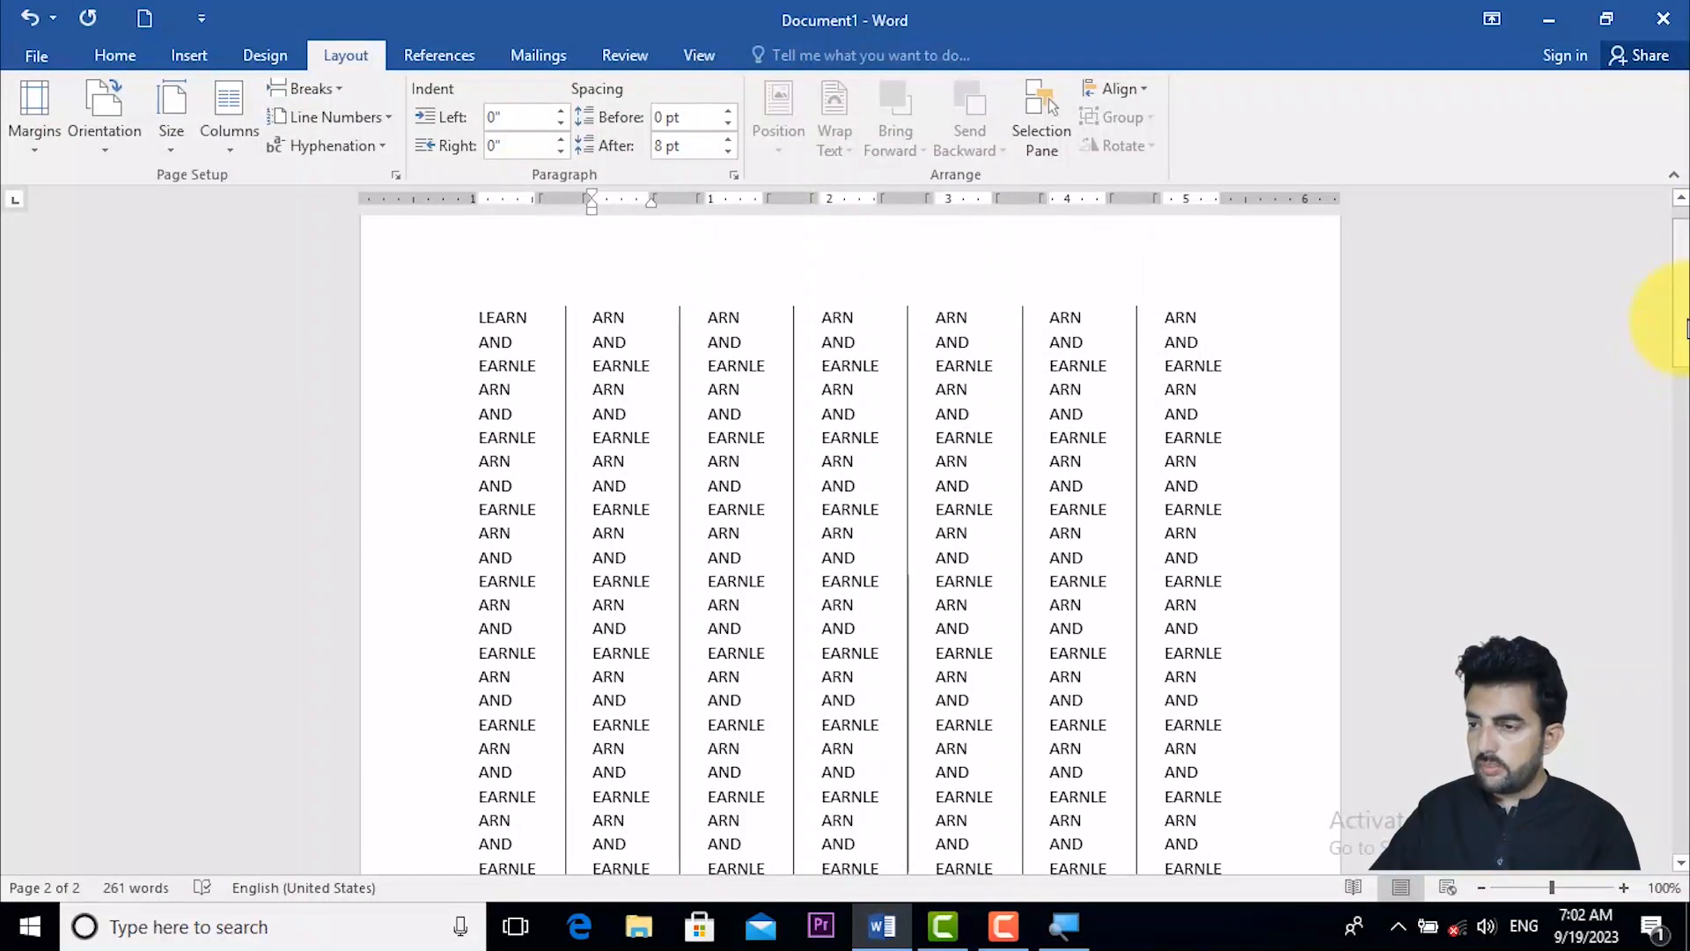
pyautogui.click(236, 123)
pyautogui.click(284, 453)
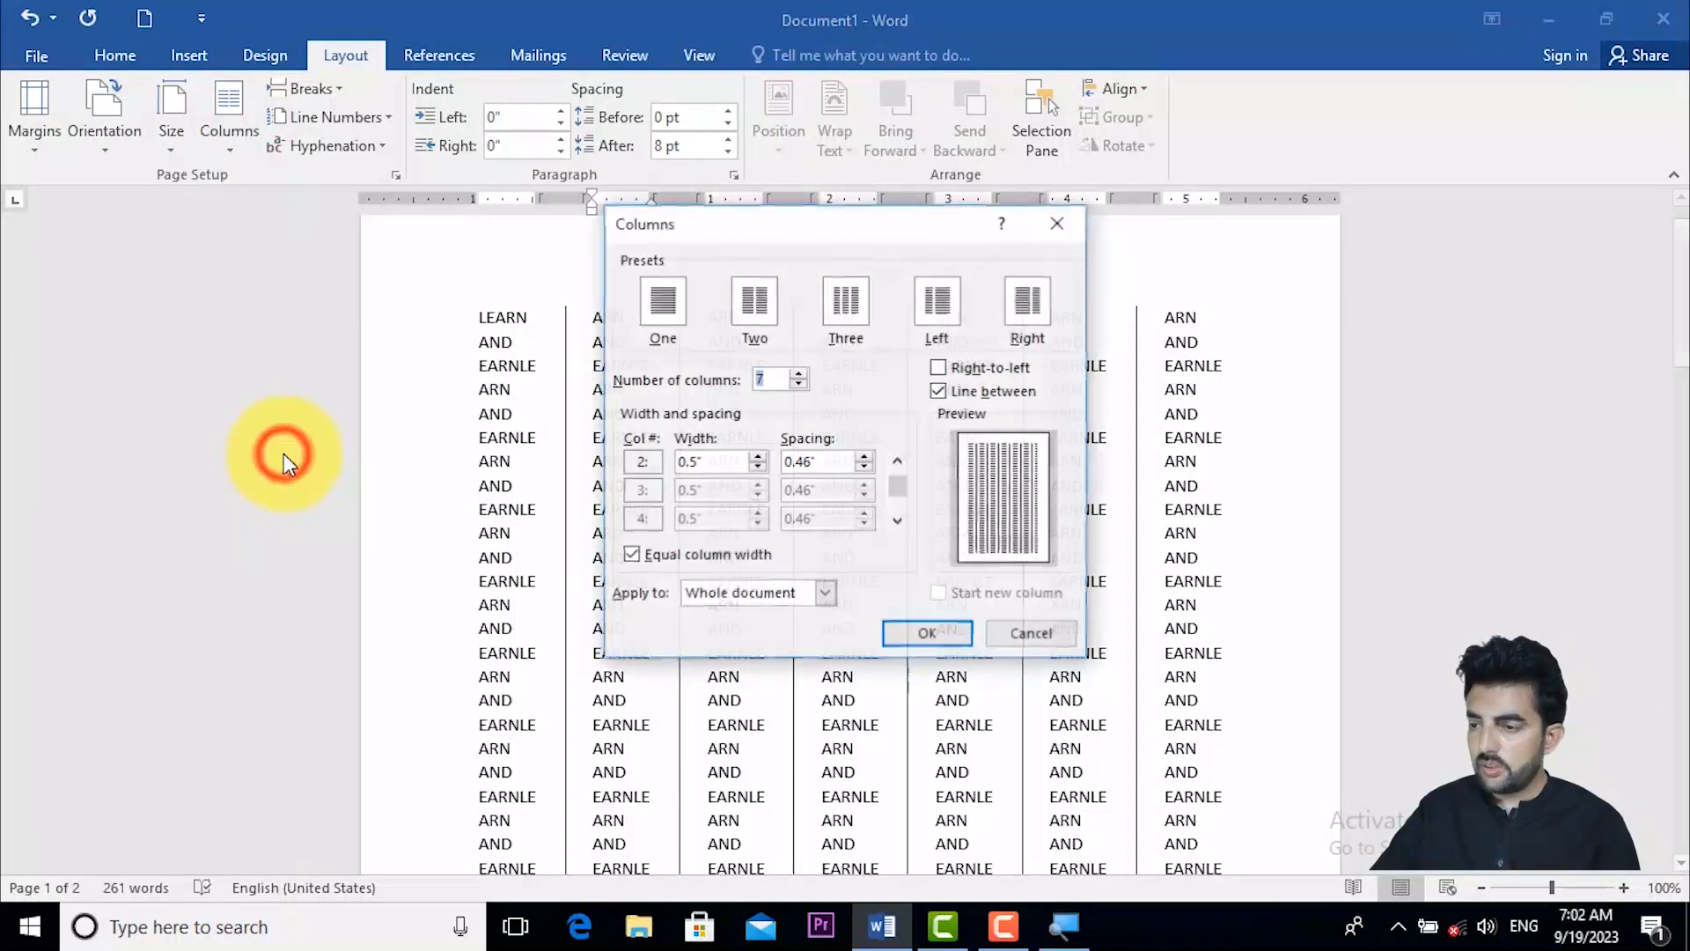
pyautogui.click(940, 391)
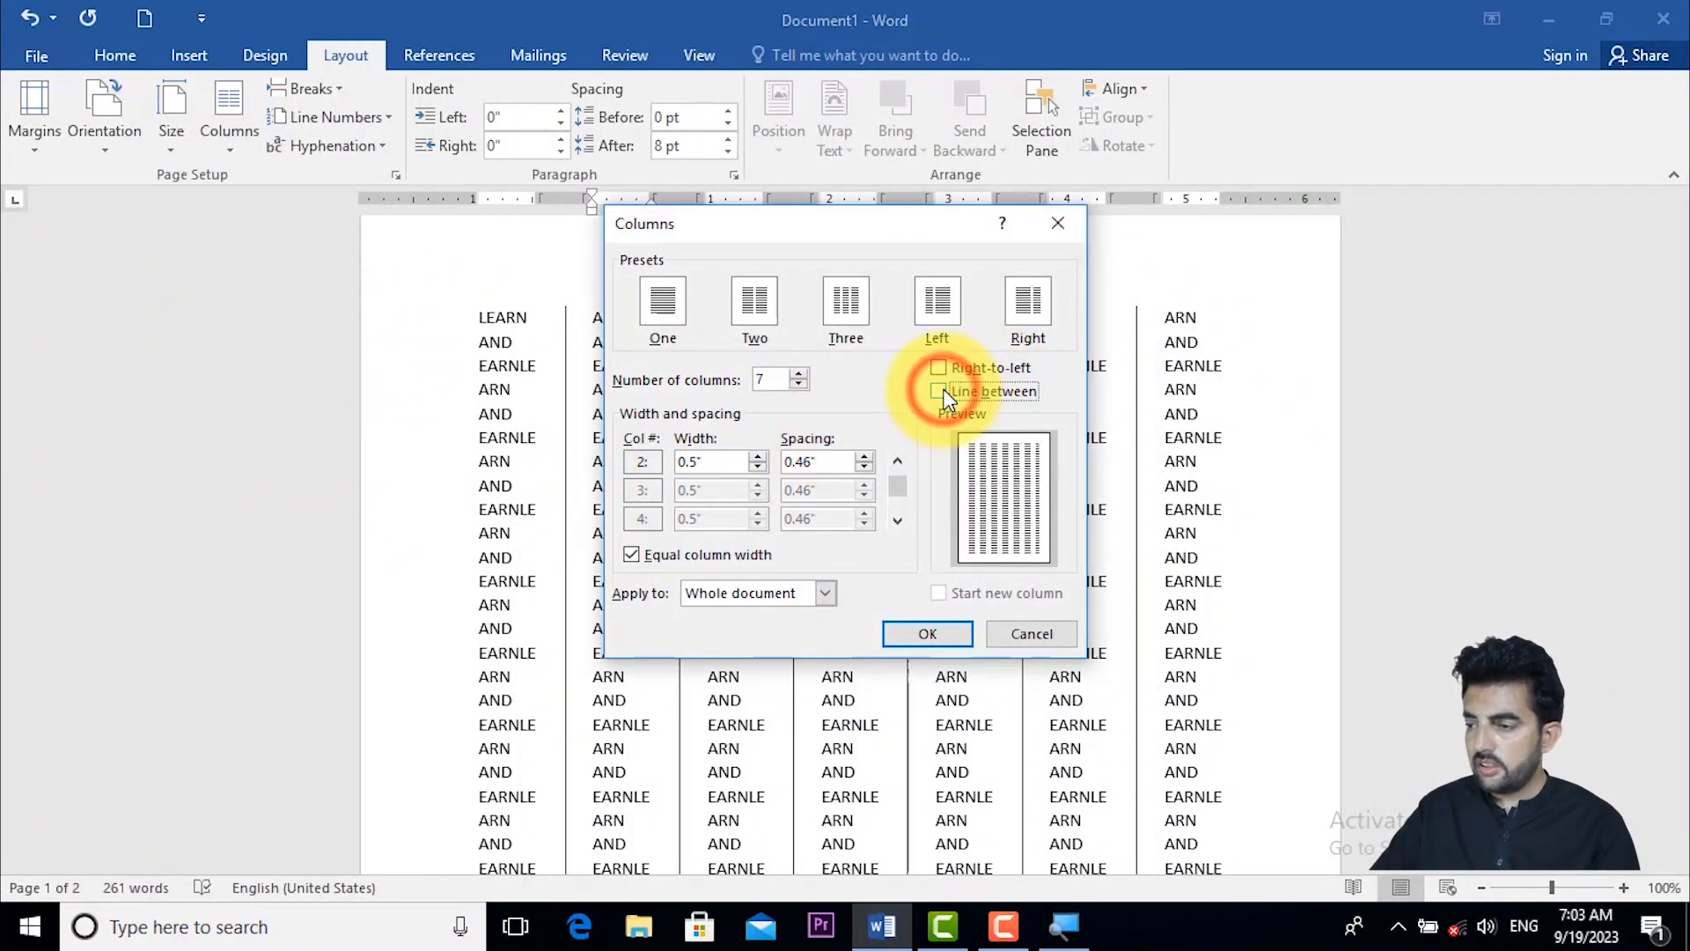
pyautogui.click(801, 384)
pyautogui.click(801, 384)
pyautogui.click(801, 384)
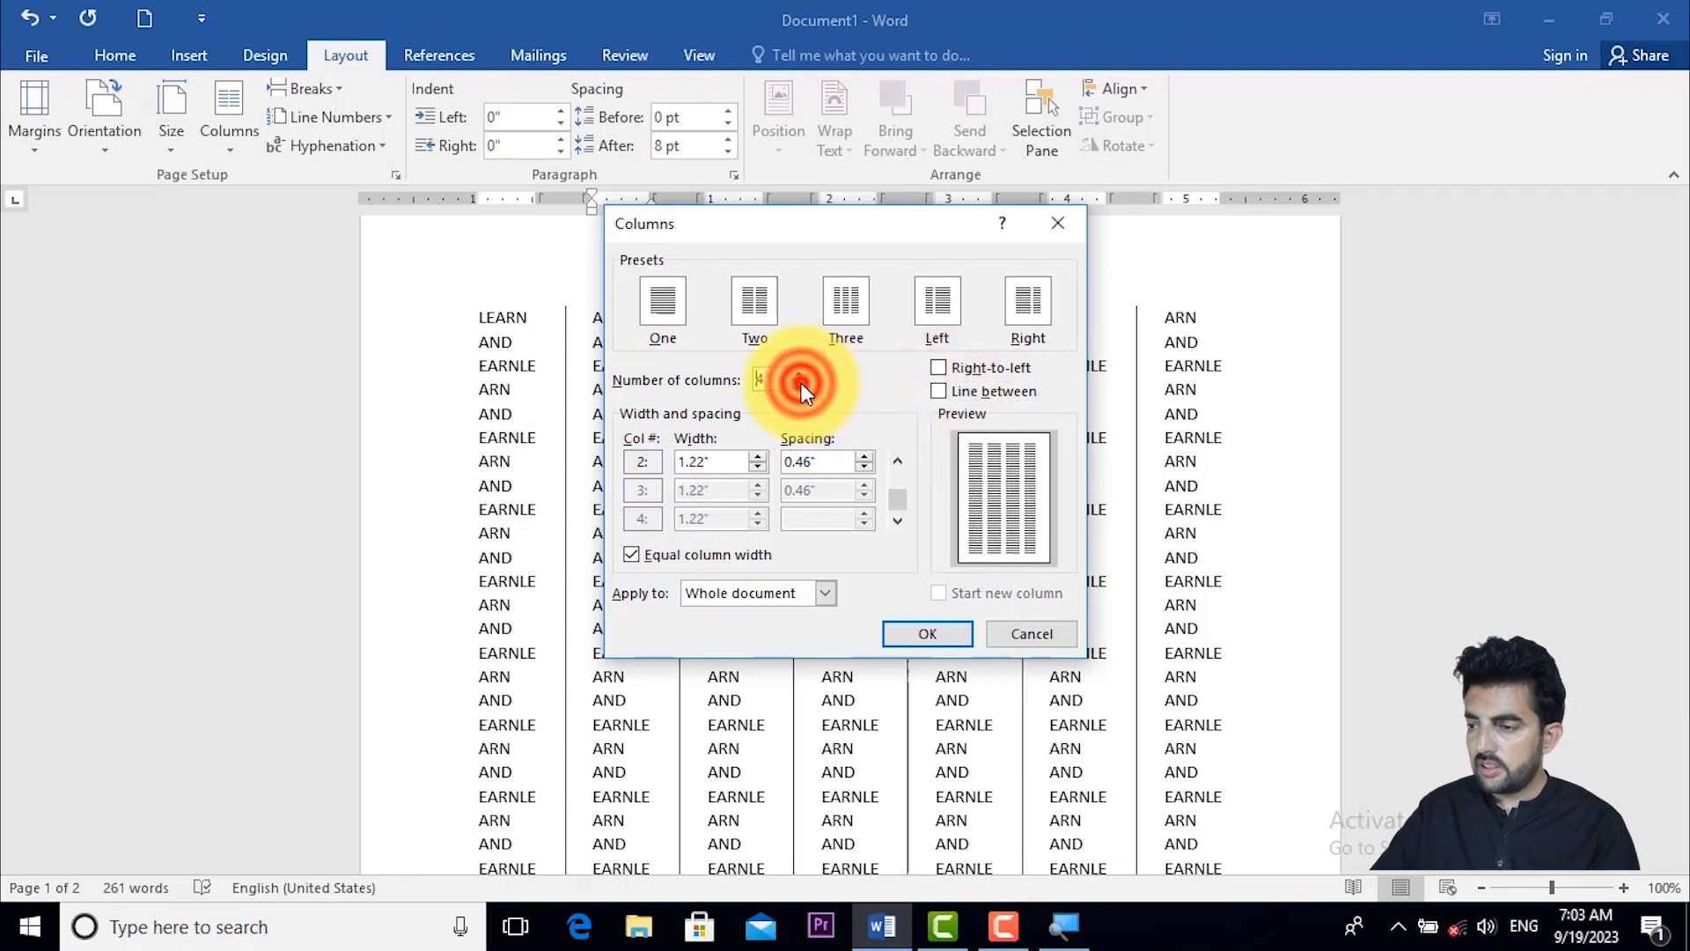
pyautogui.click(915, 631)
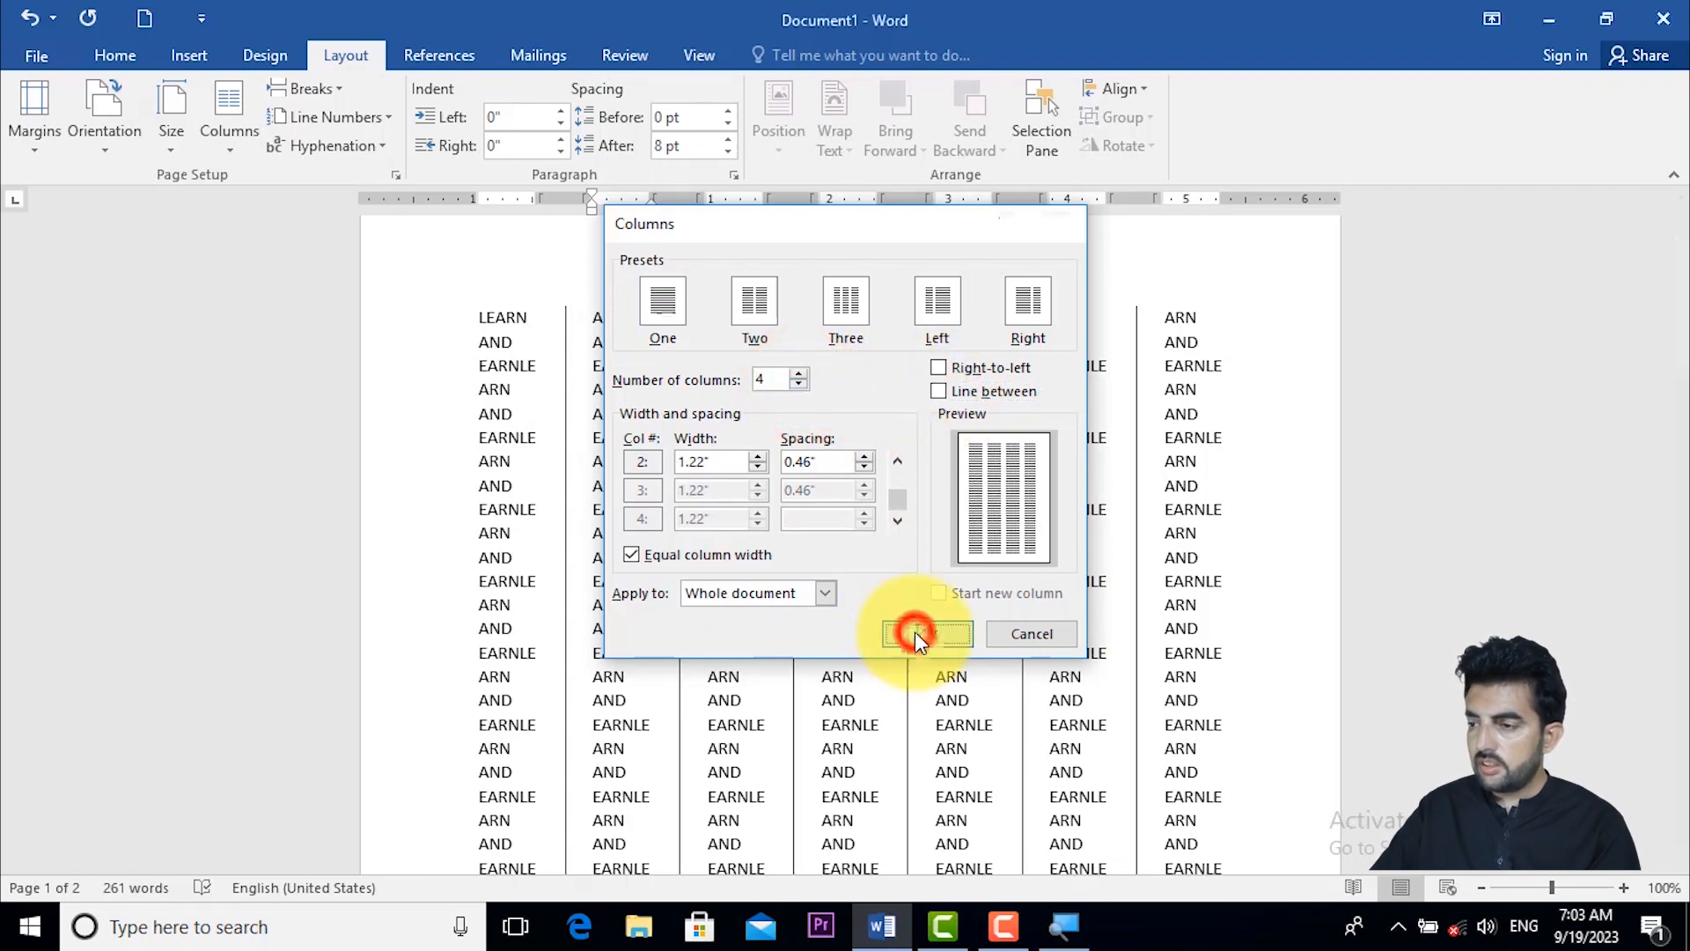
# - Replace the final word "EARN" in the third column with a column break
pyautogui.moveTo(1681, 632); pyautogui.dragTo(1683, 359)
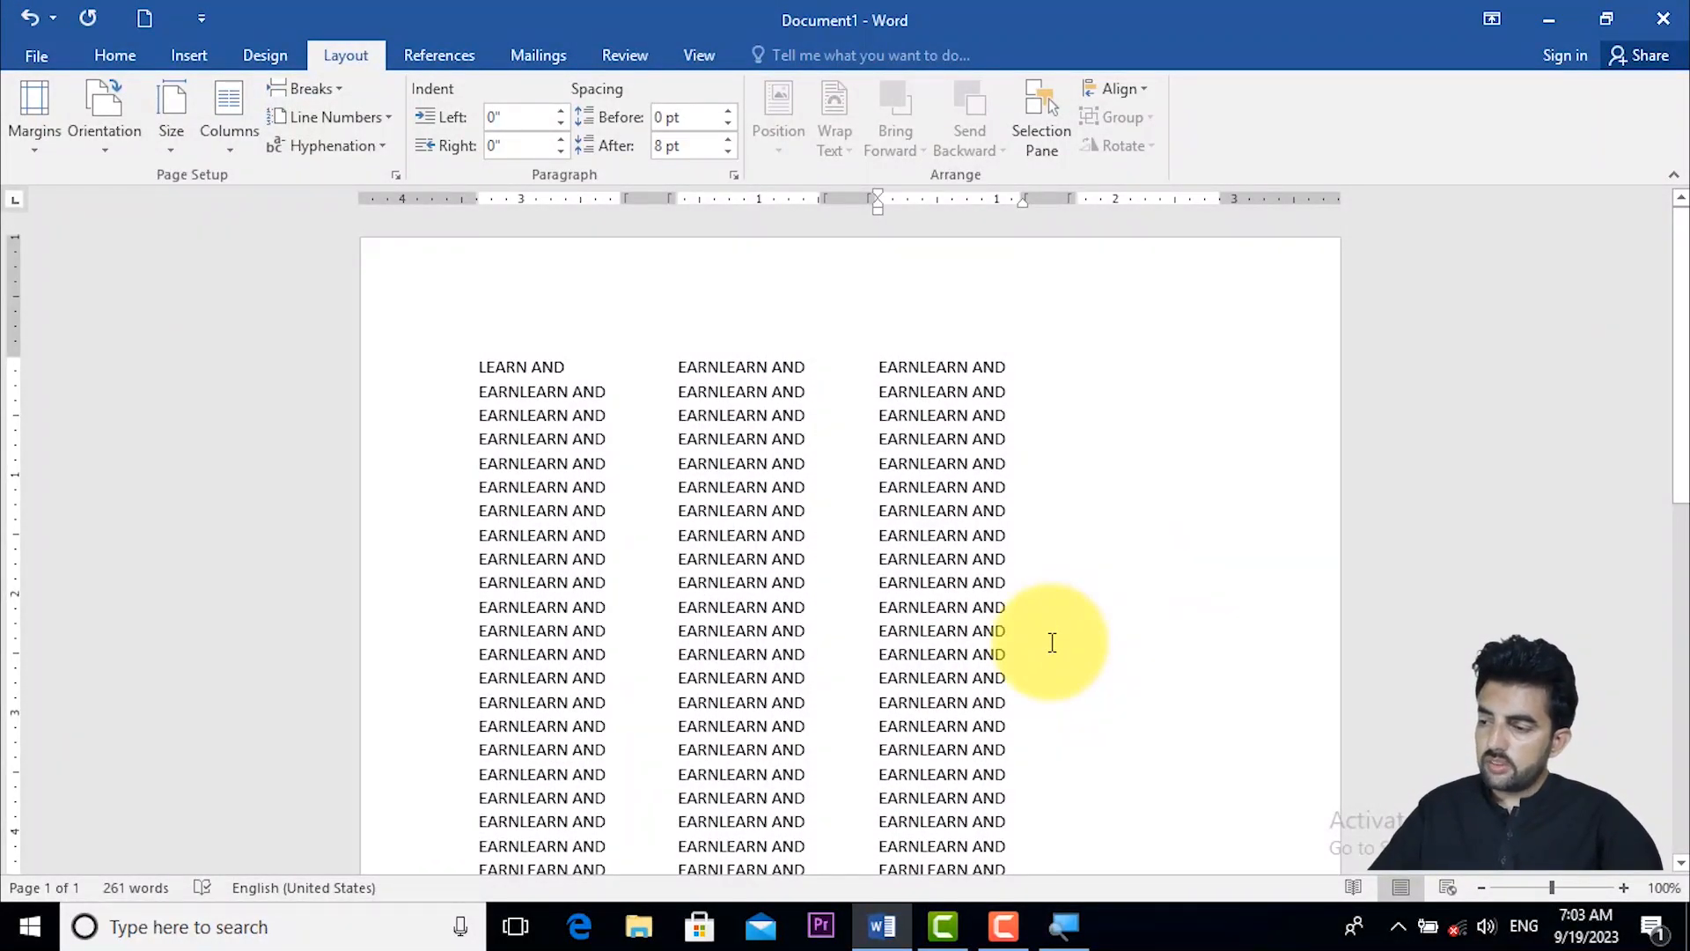
pyautogui.moveTo(1681, 345); pyautogui.dragTo(1681, 647)
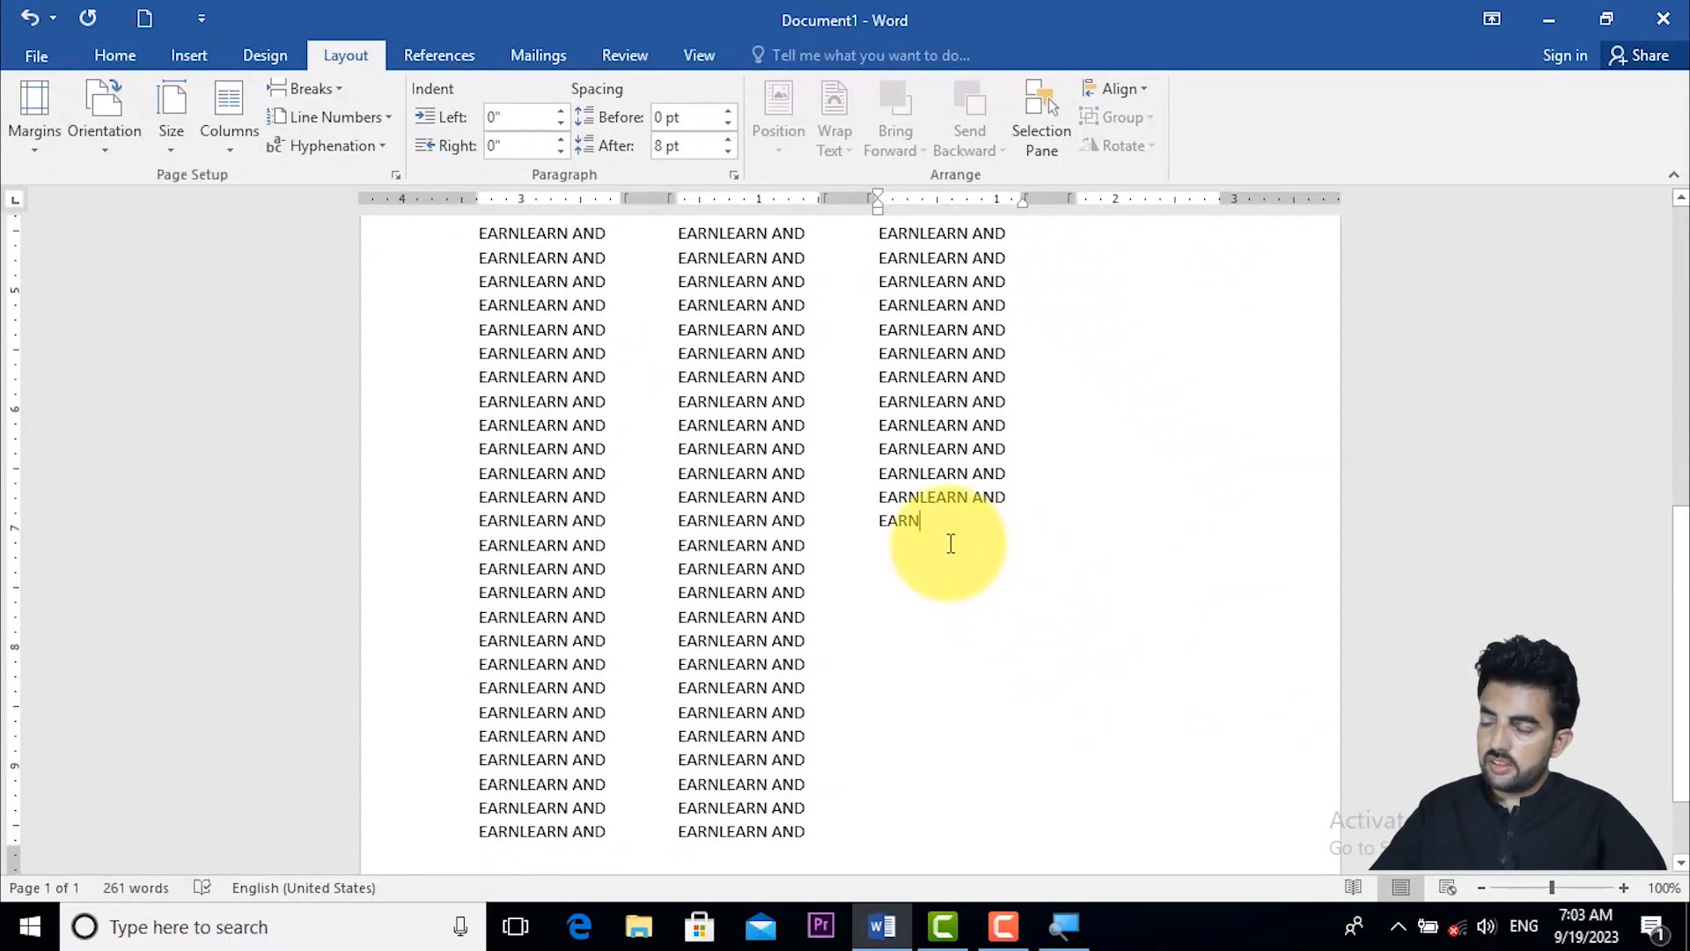
pyautogui.click(1540, 532)
pyautogui.moveTo(1685, 563); pyautogui.dragTo(1681, 198)
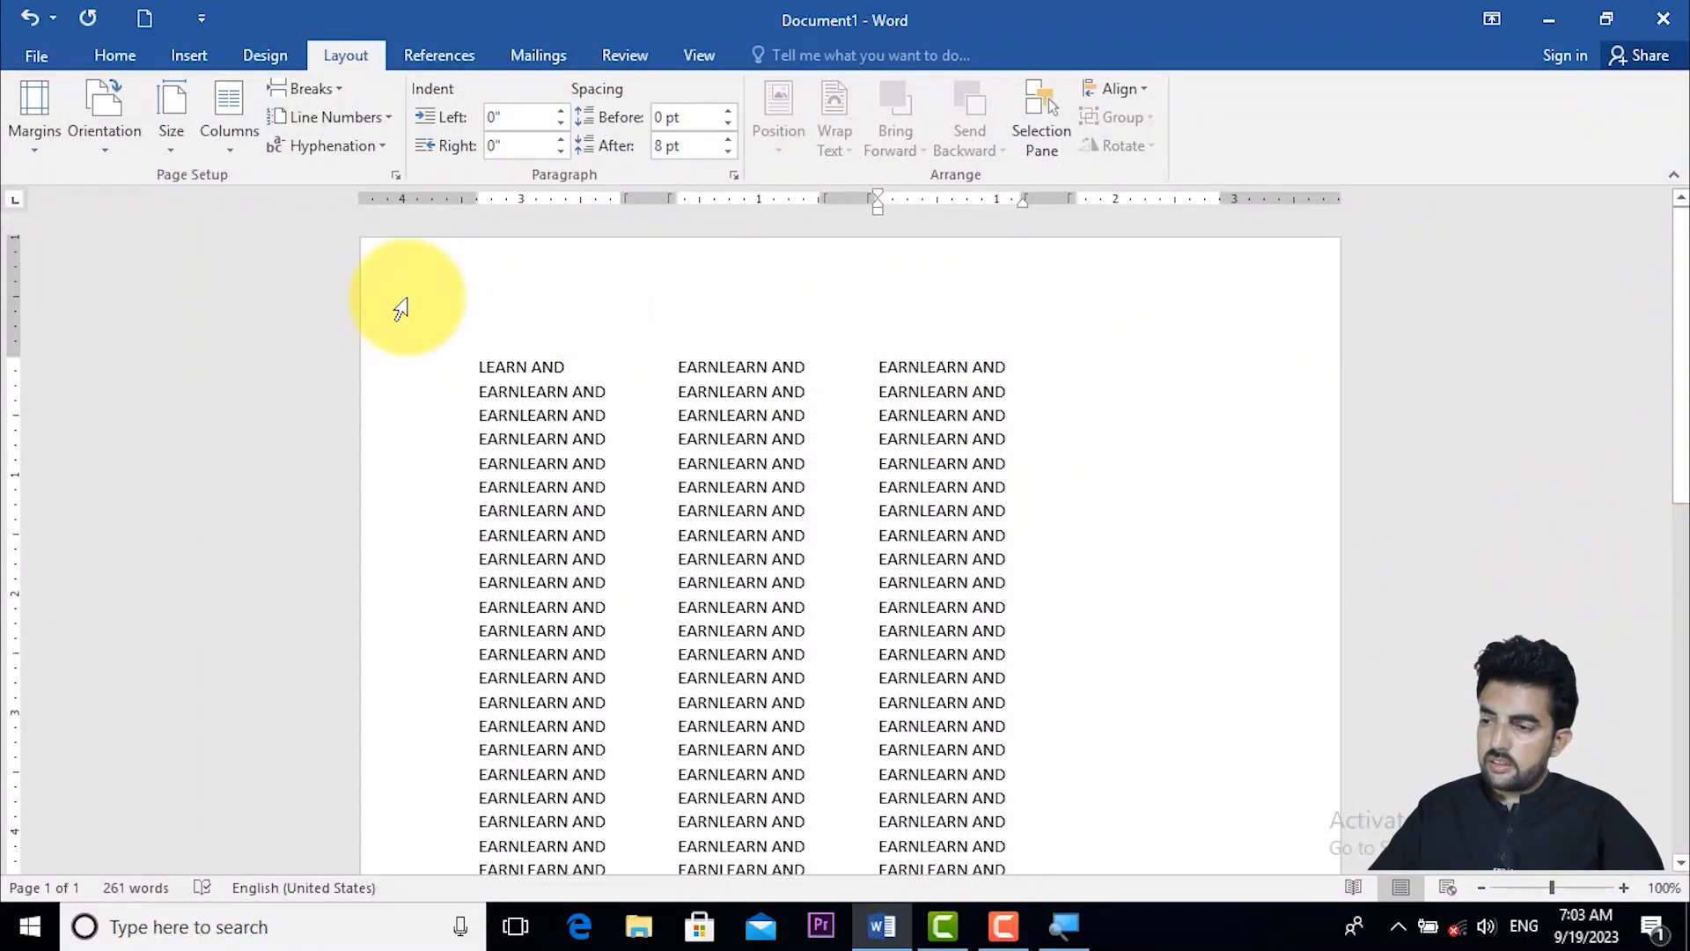
pyautogui.moveTo(1681, 335); pyautogui.dragTo(1664, 623)
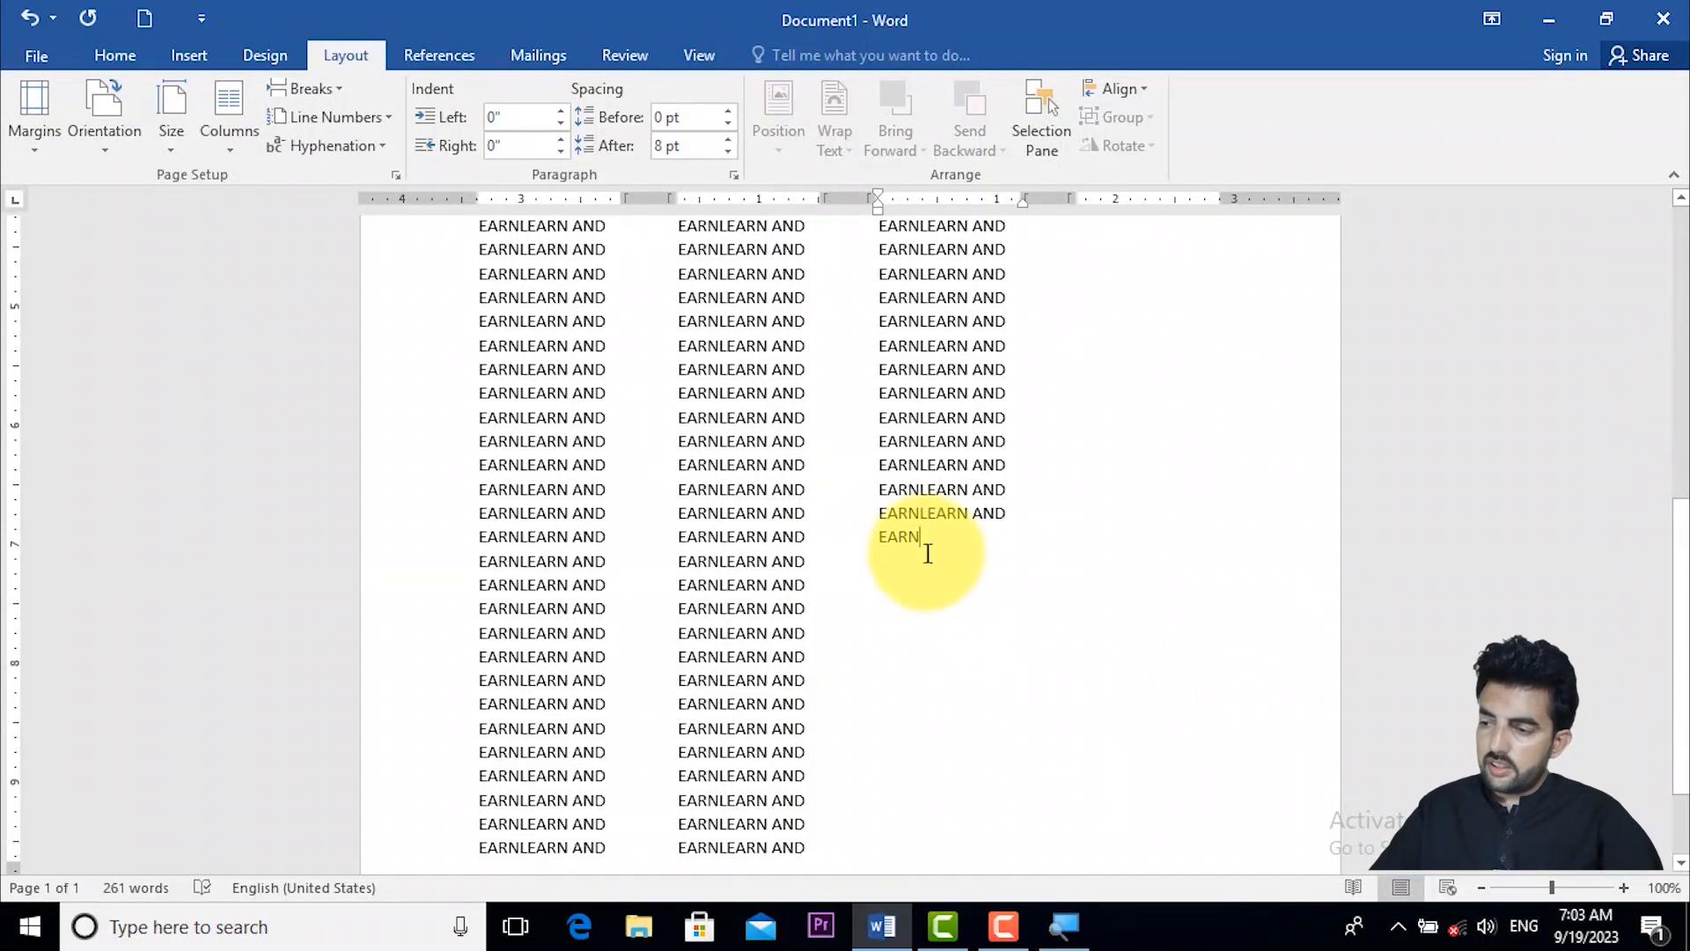
pyautogui.moveTo(926, 552); pyautogui.dragTo(877, 547)
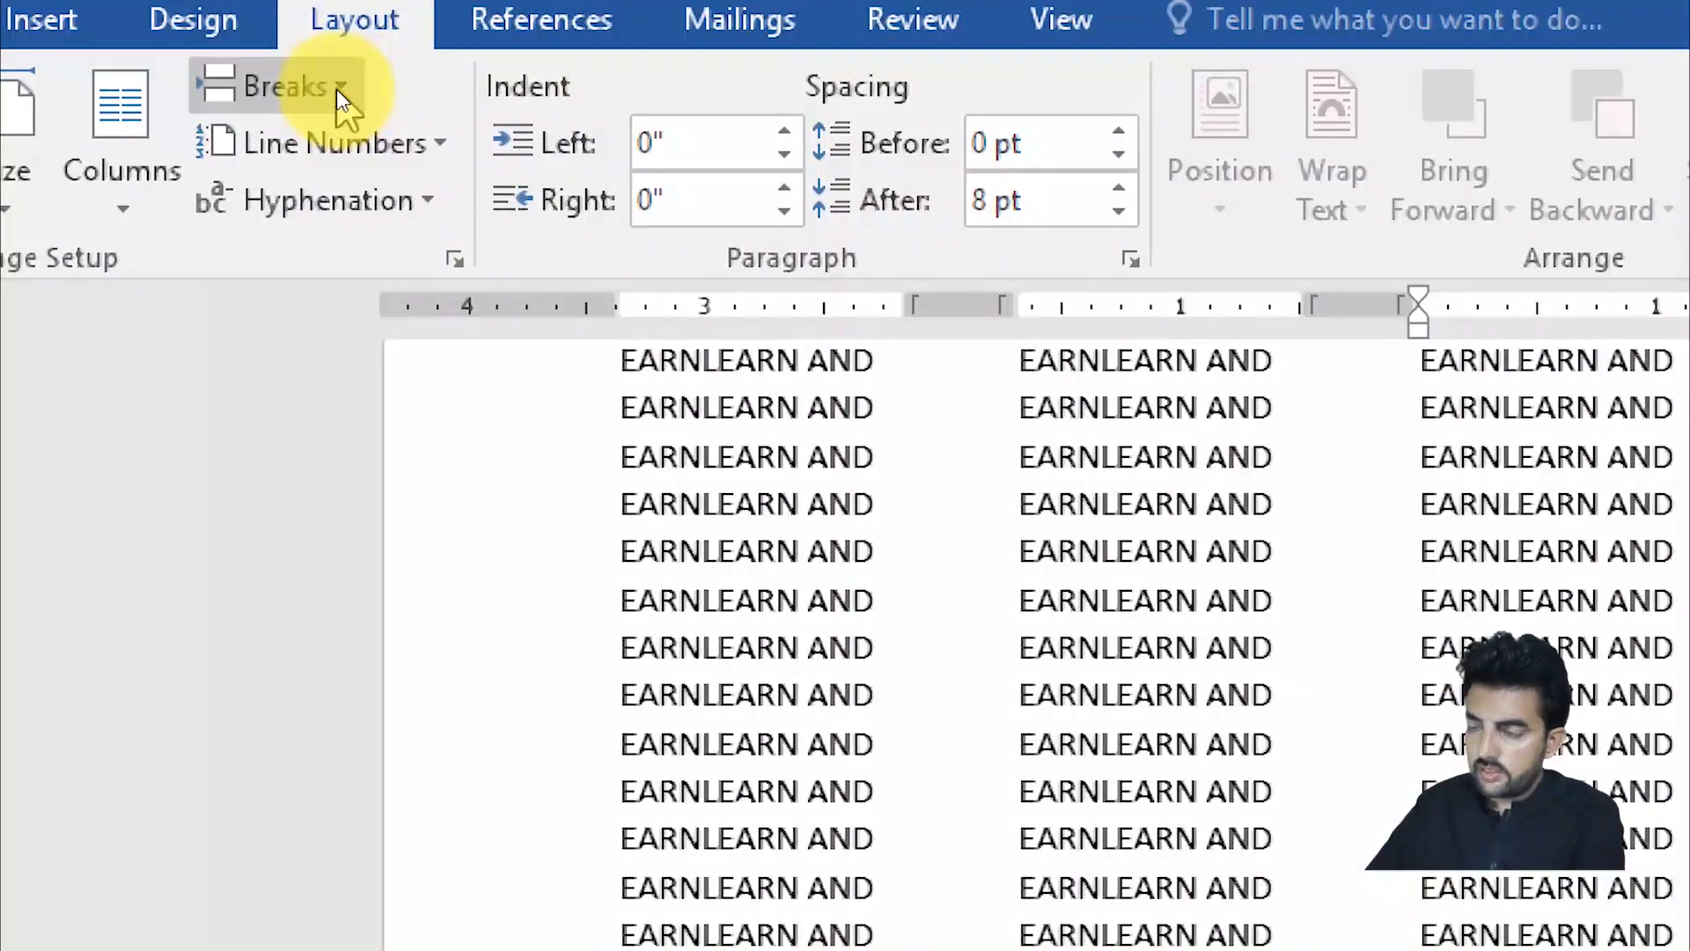
pyautogui.click(338, 90)
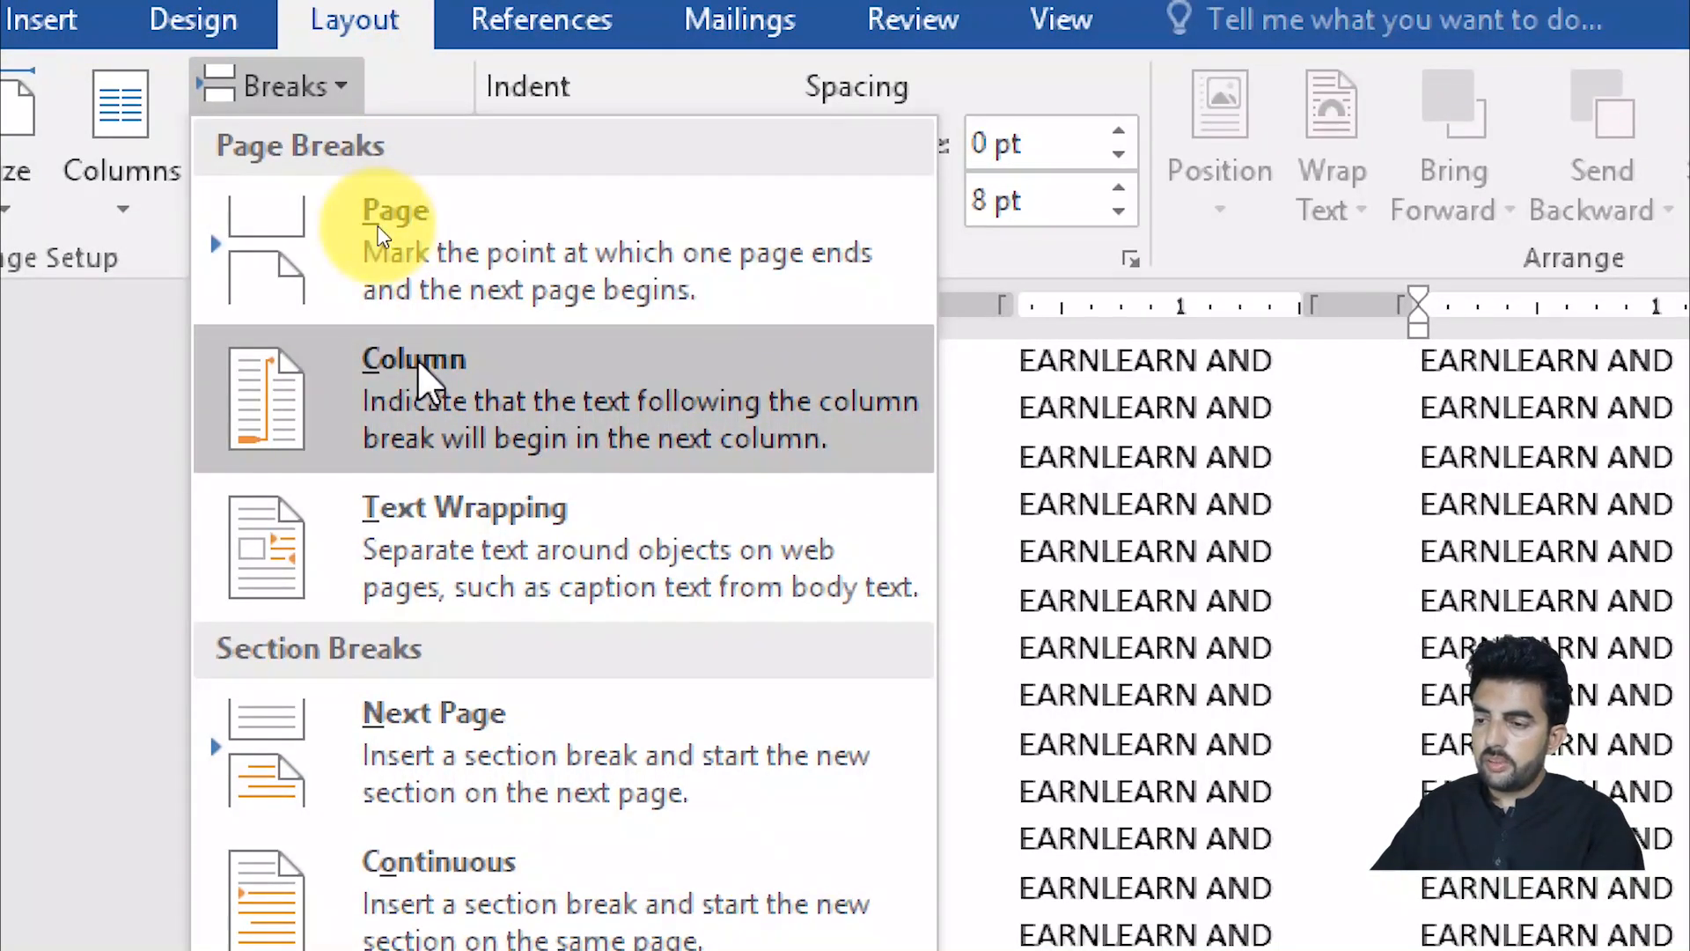
pyautogui.click(447, 378)
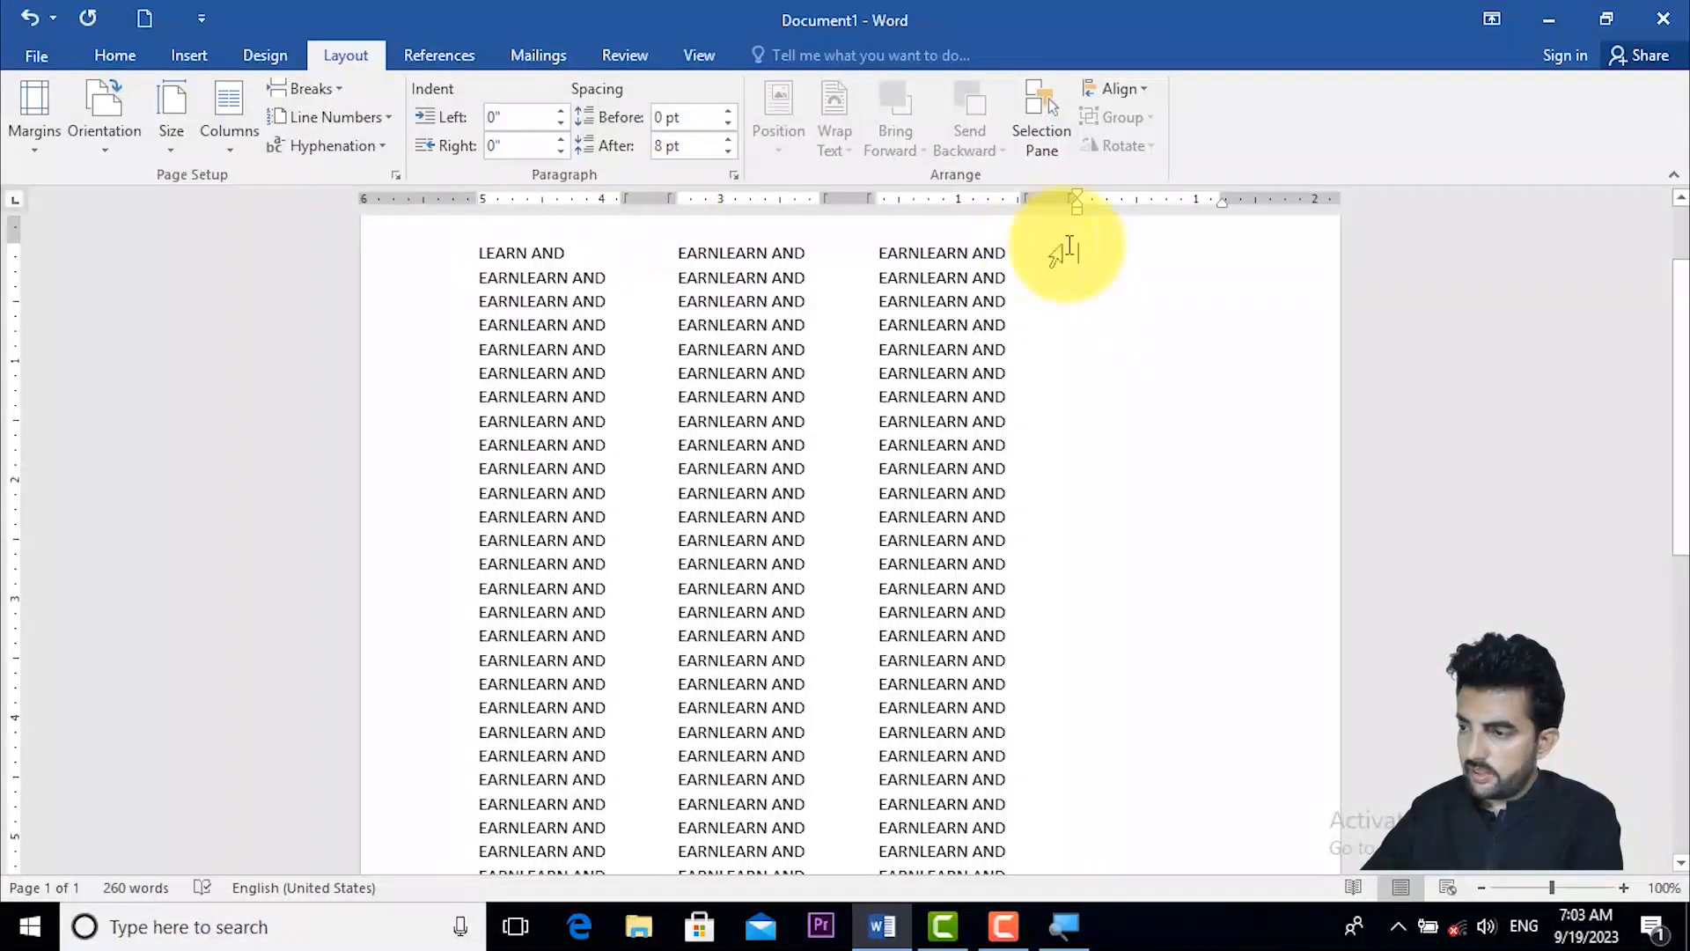
# - Enter "LEARN AND EARN" at the start of the fourth column
pyautogui.write('LEARN')
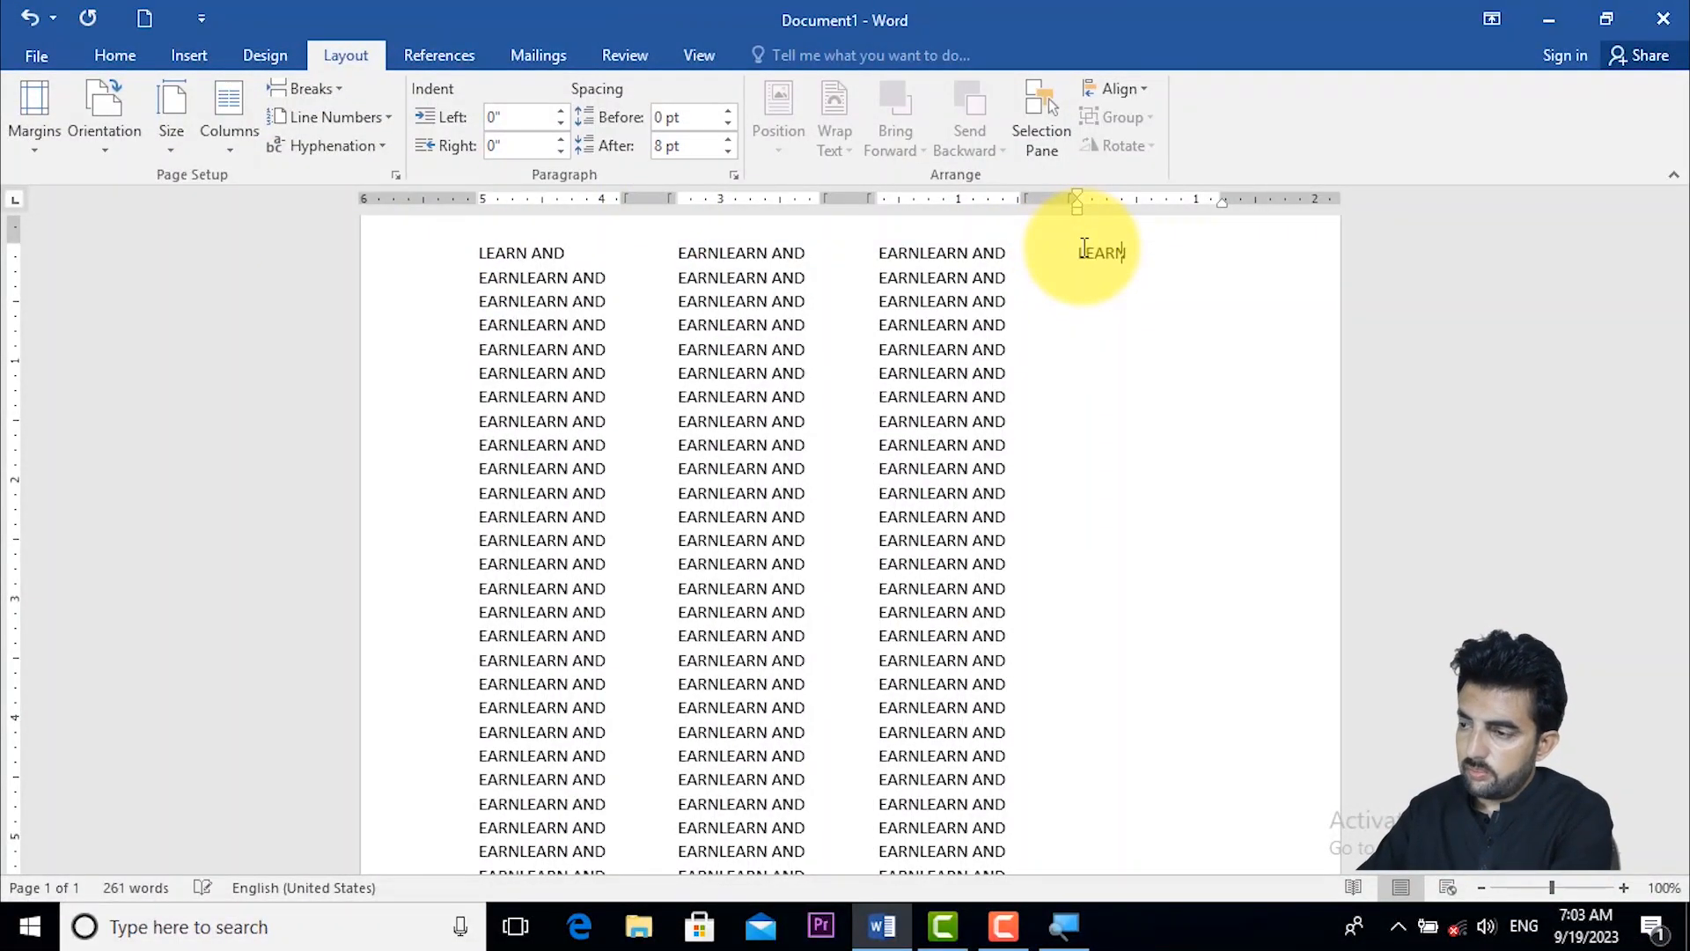
pyautogui.write(' AND EARN')
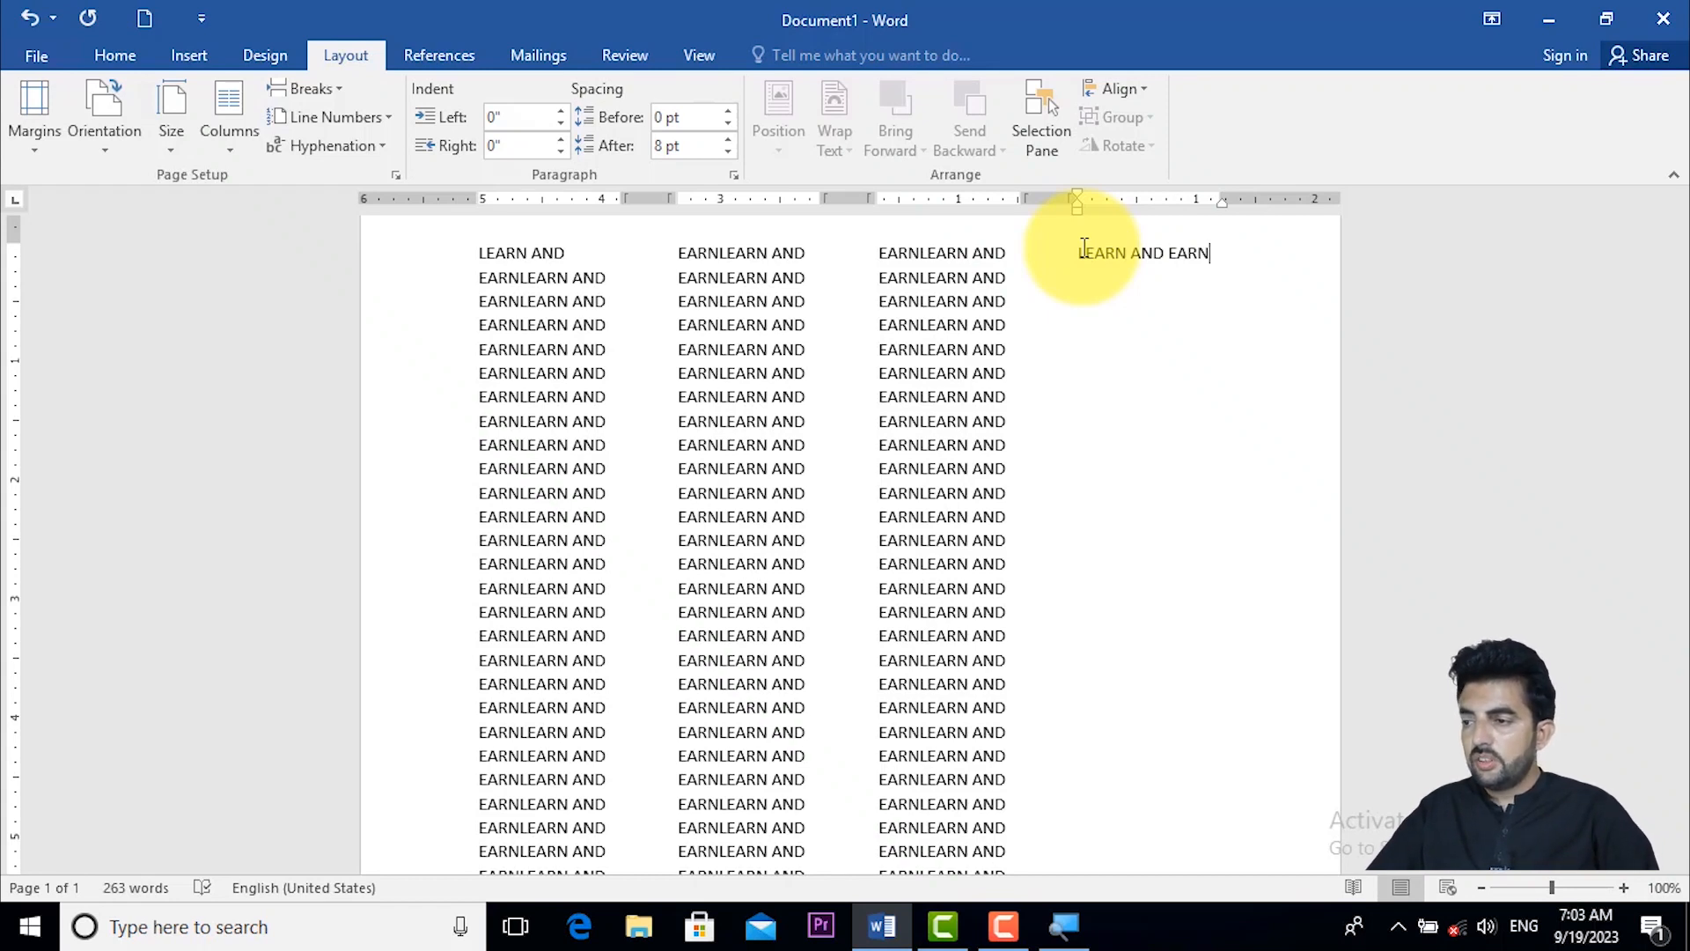
pyautogui.click(320, 88)
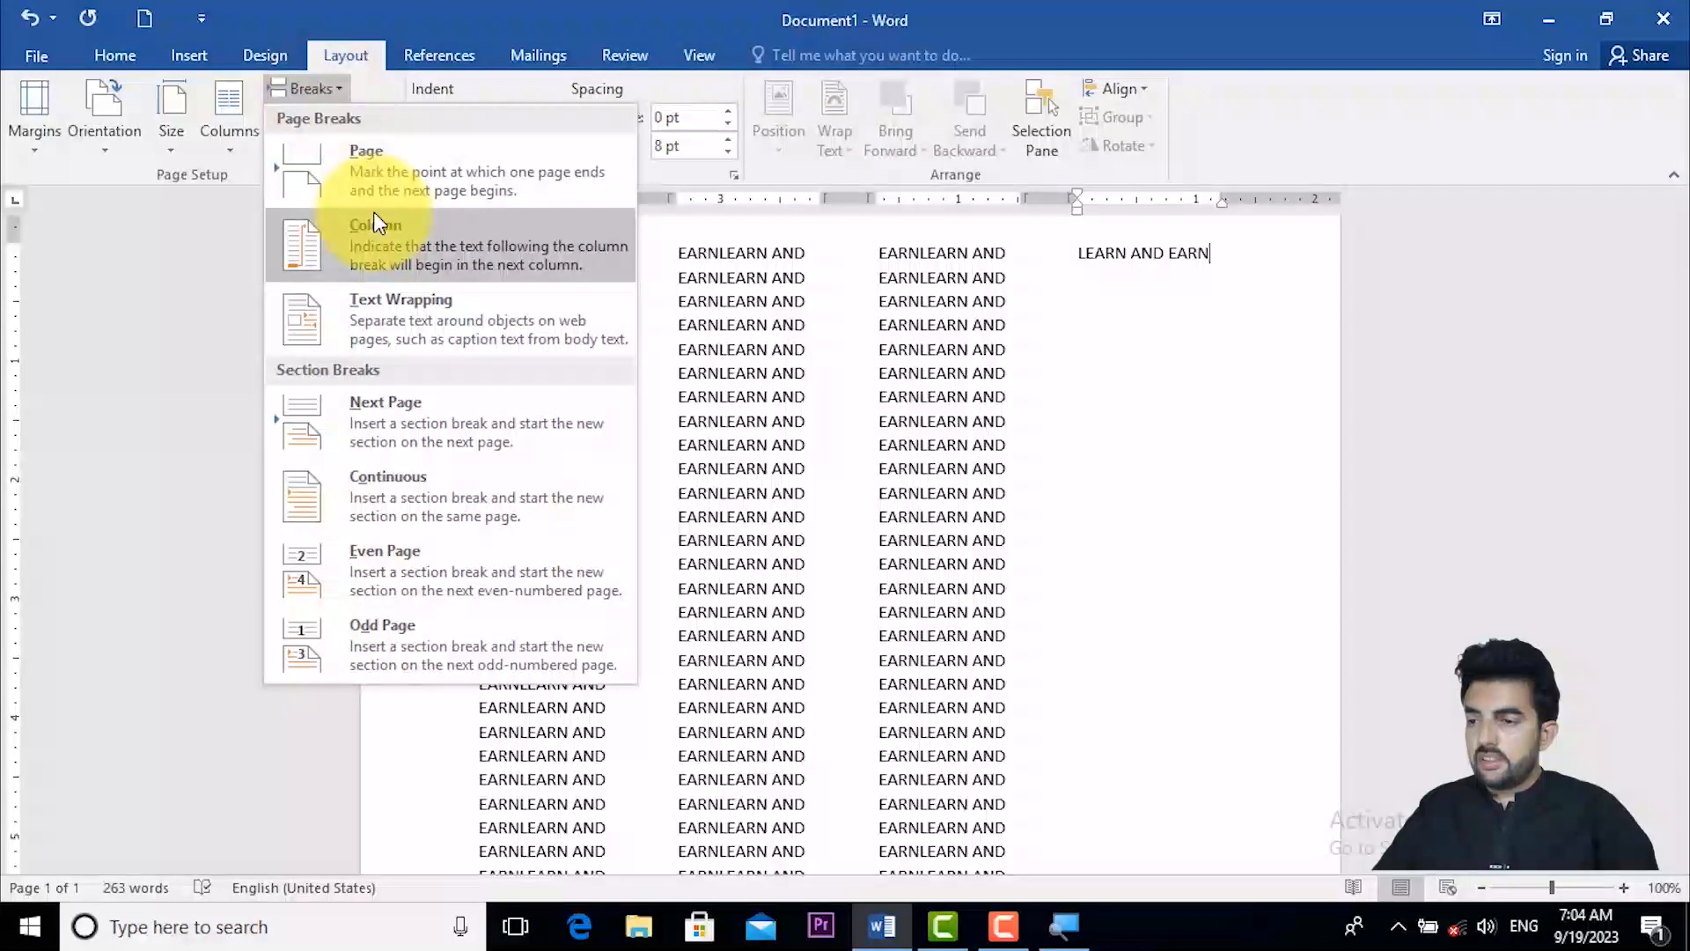
pyautogui.click(341, 90)
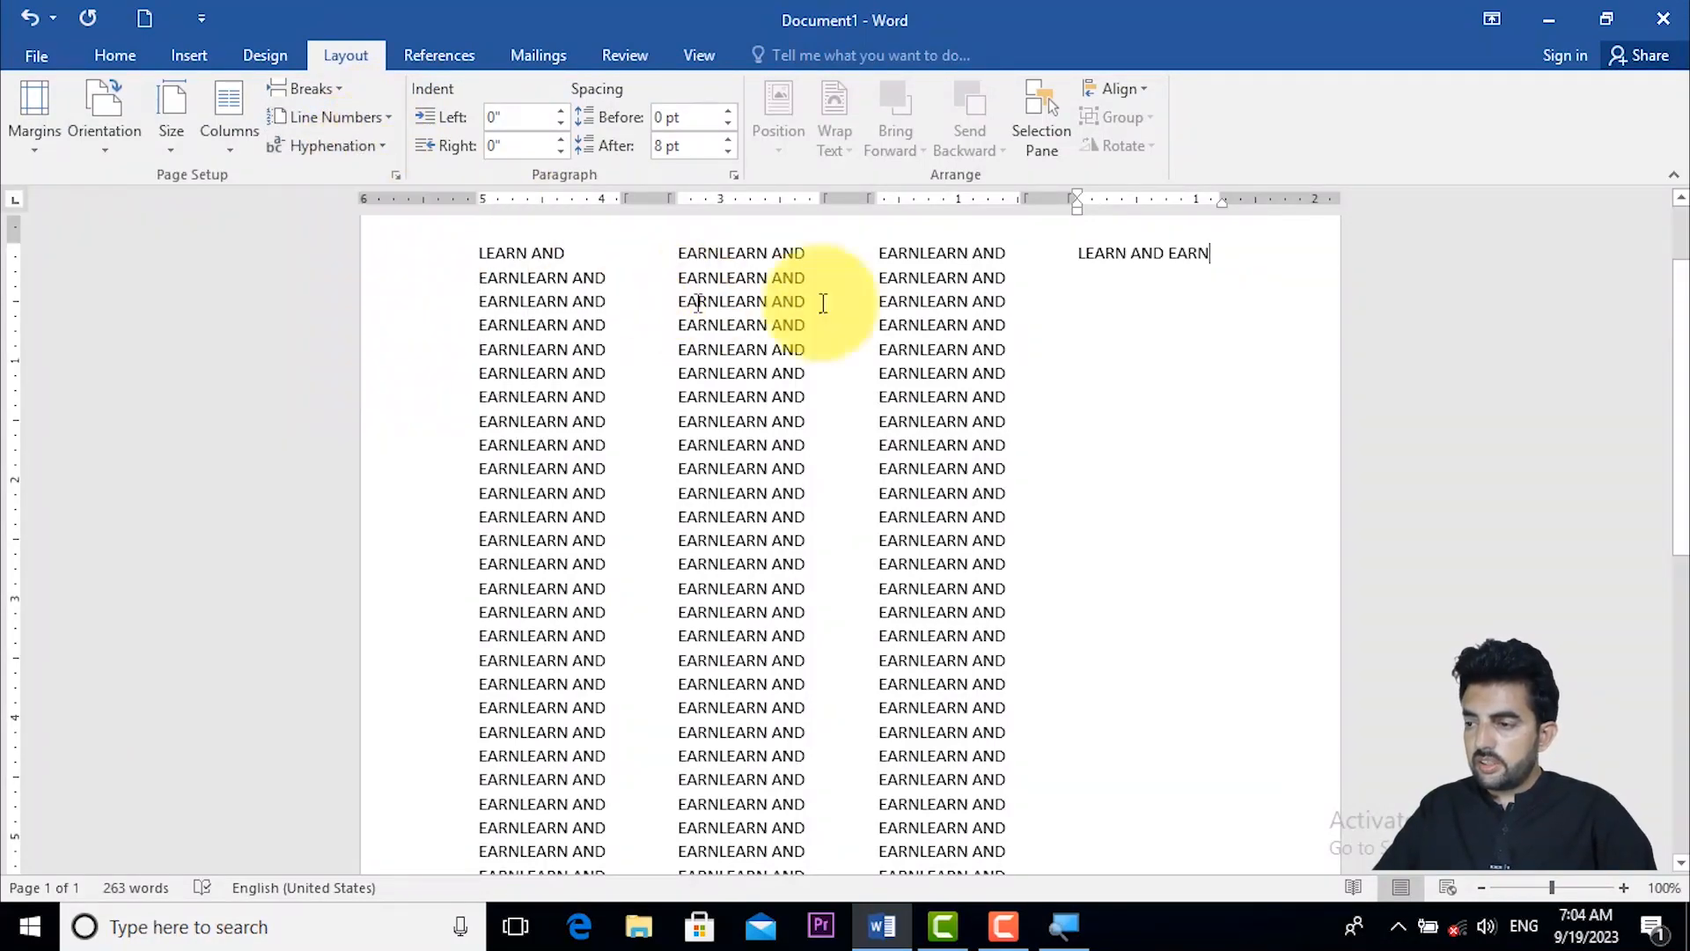
# - Delete all the text and return the empty page to a single column
pyautogui.hotkey('ctrl', 'a')
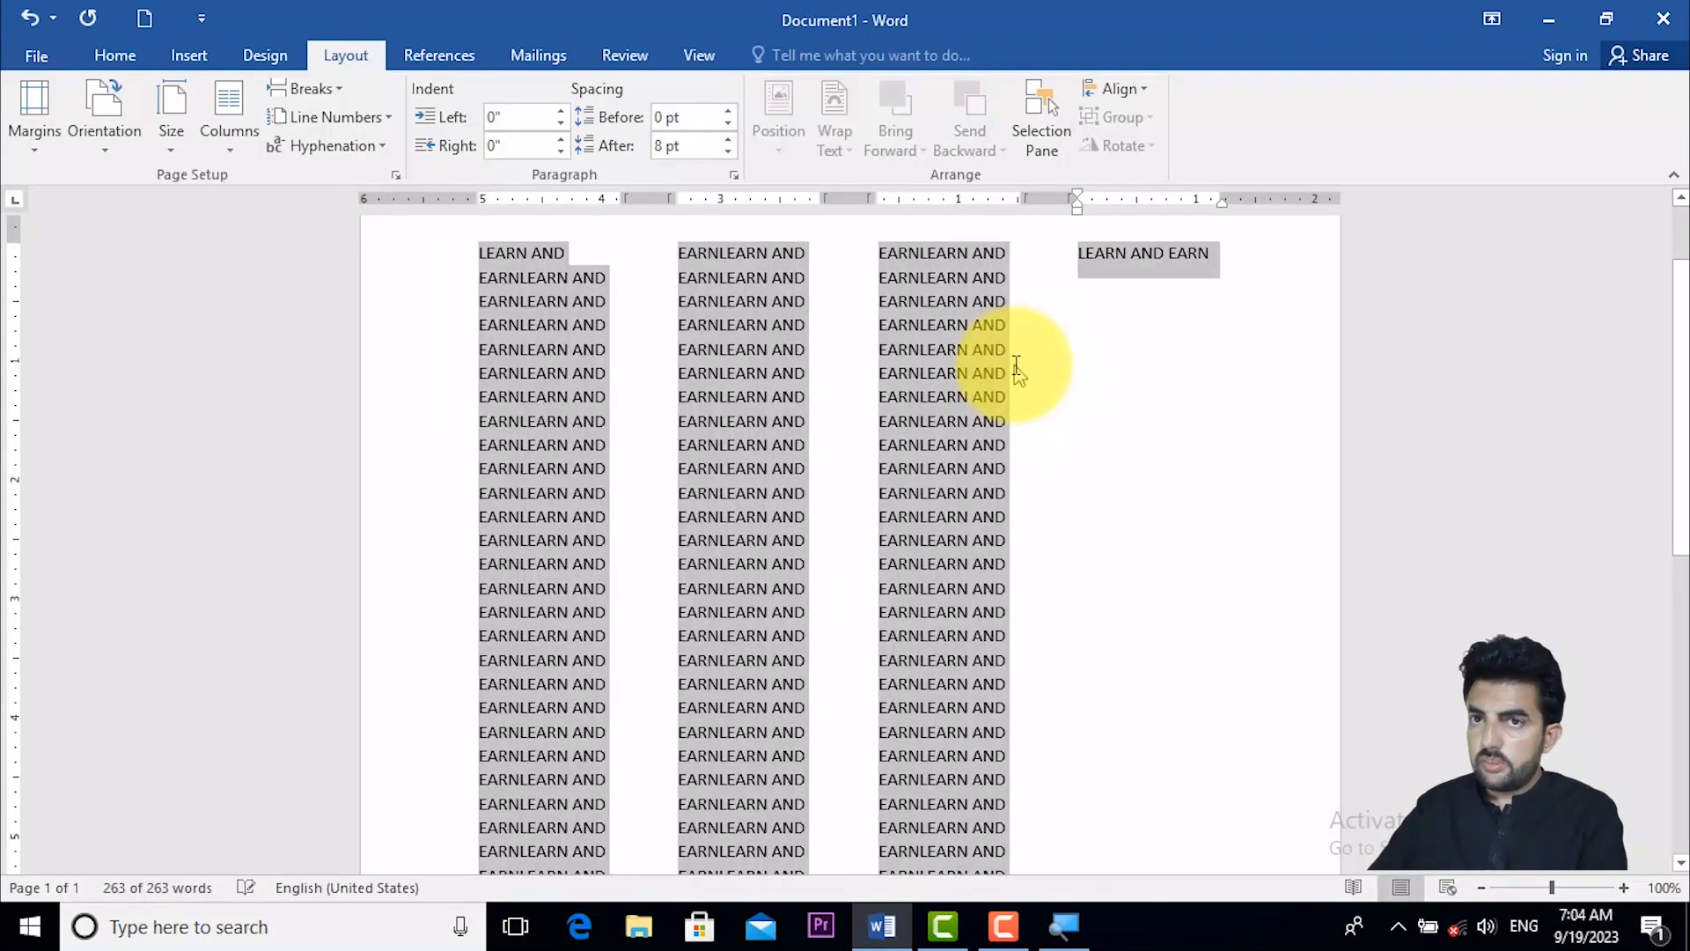
pyautogui.press('Delete')
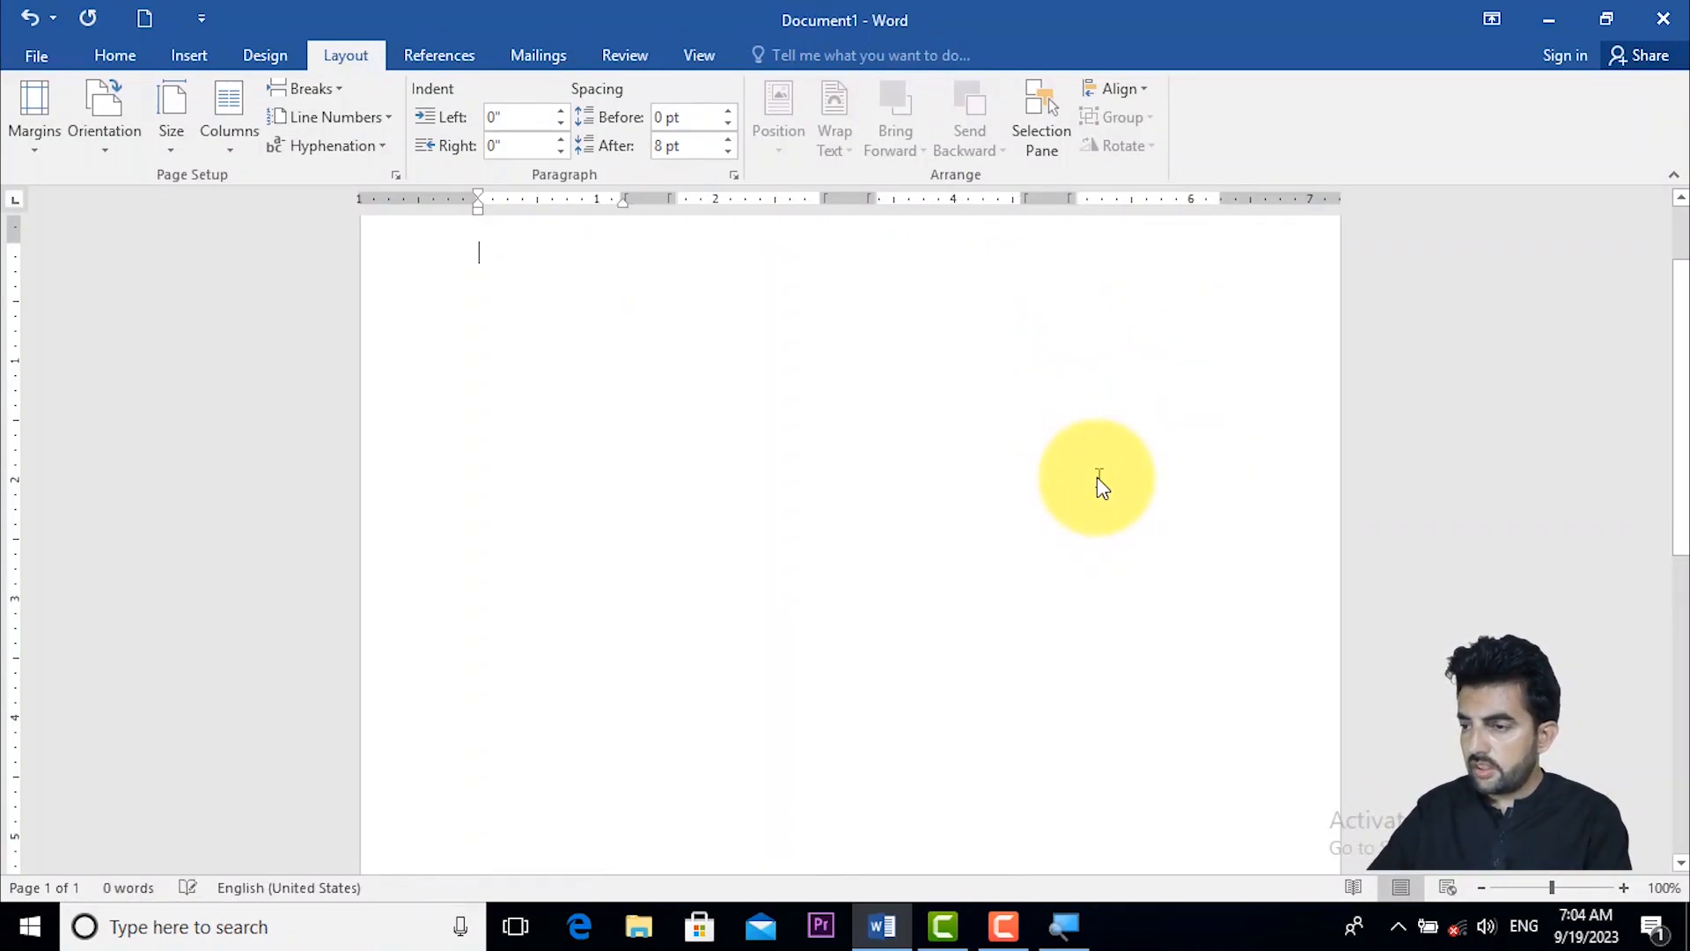
pyautogui.click(224, 130)
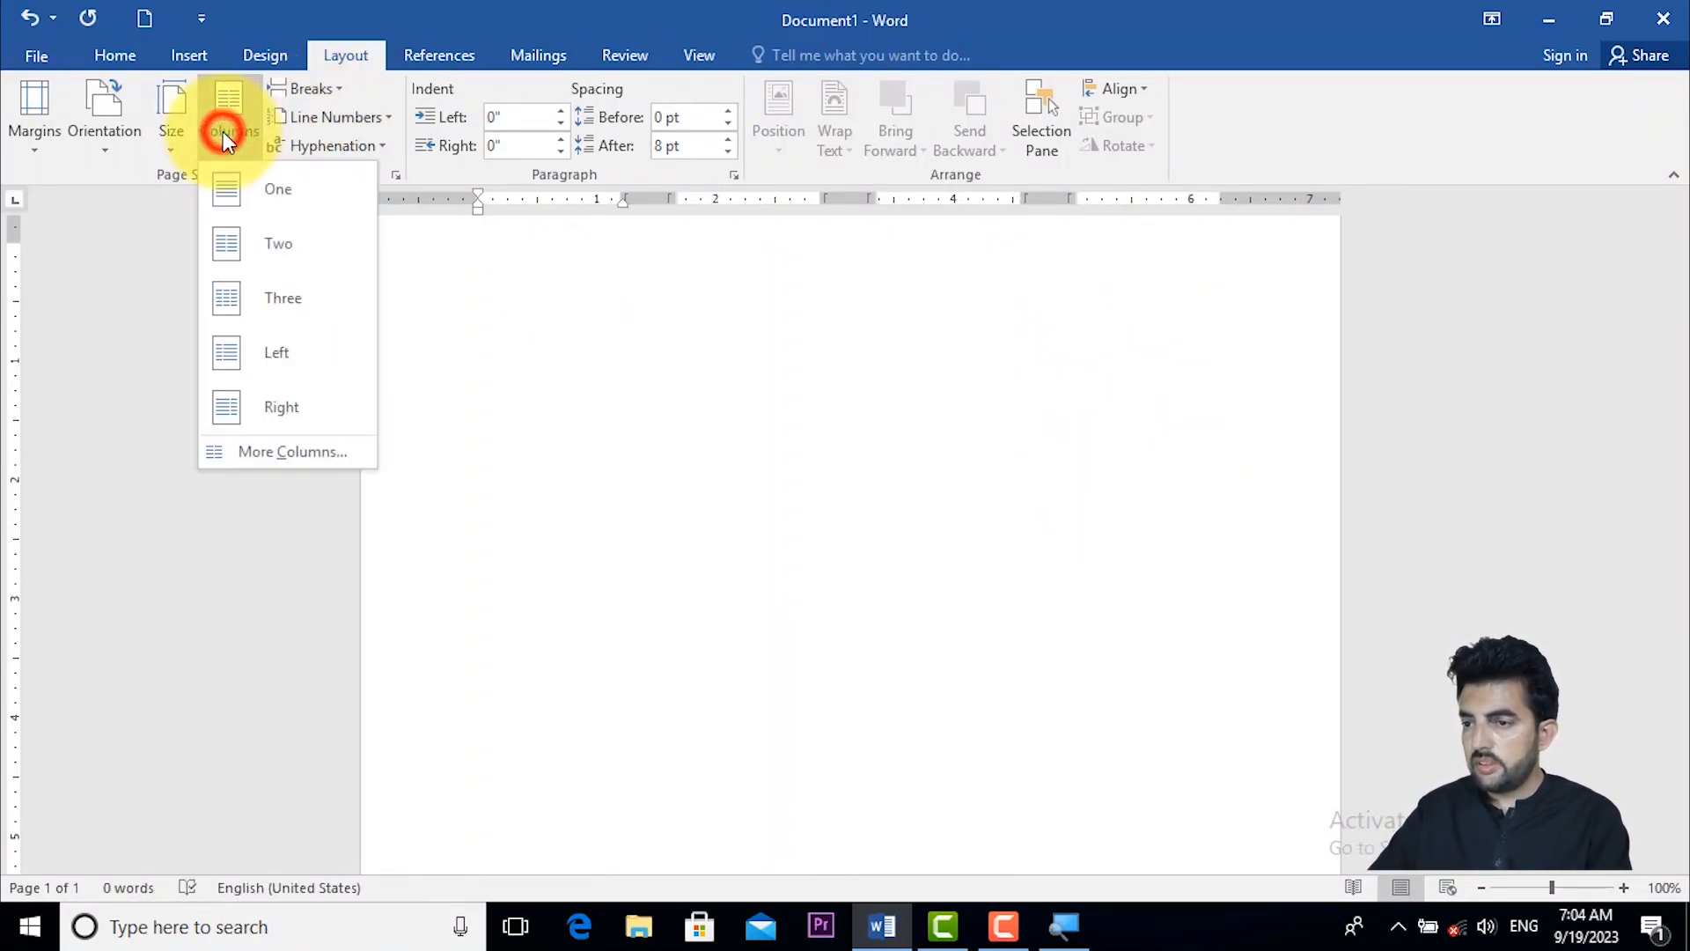
pyautogui.click(269, 212)
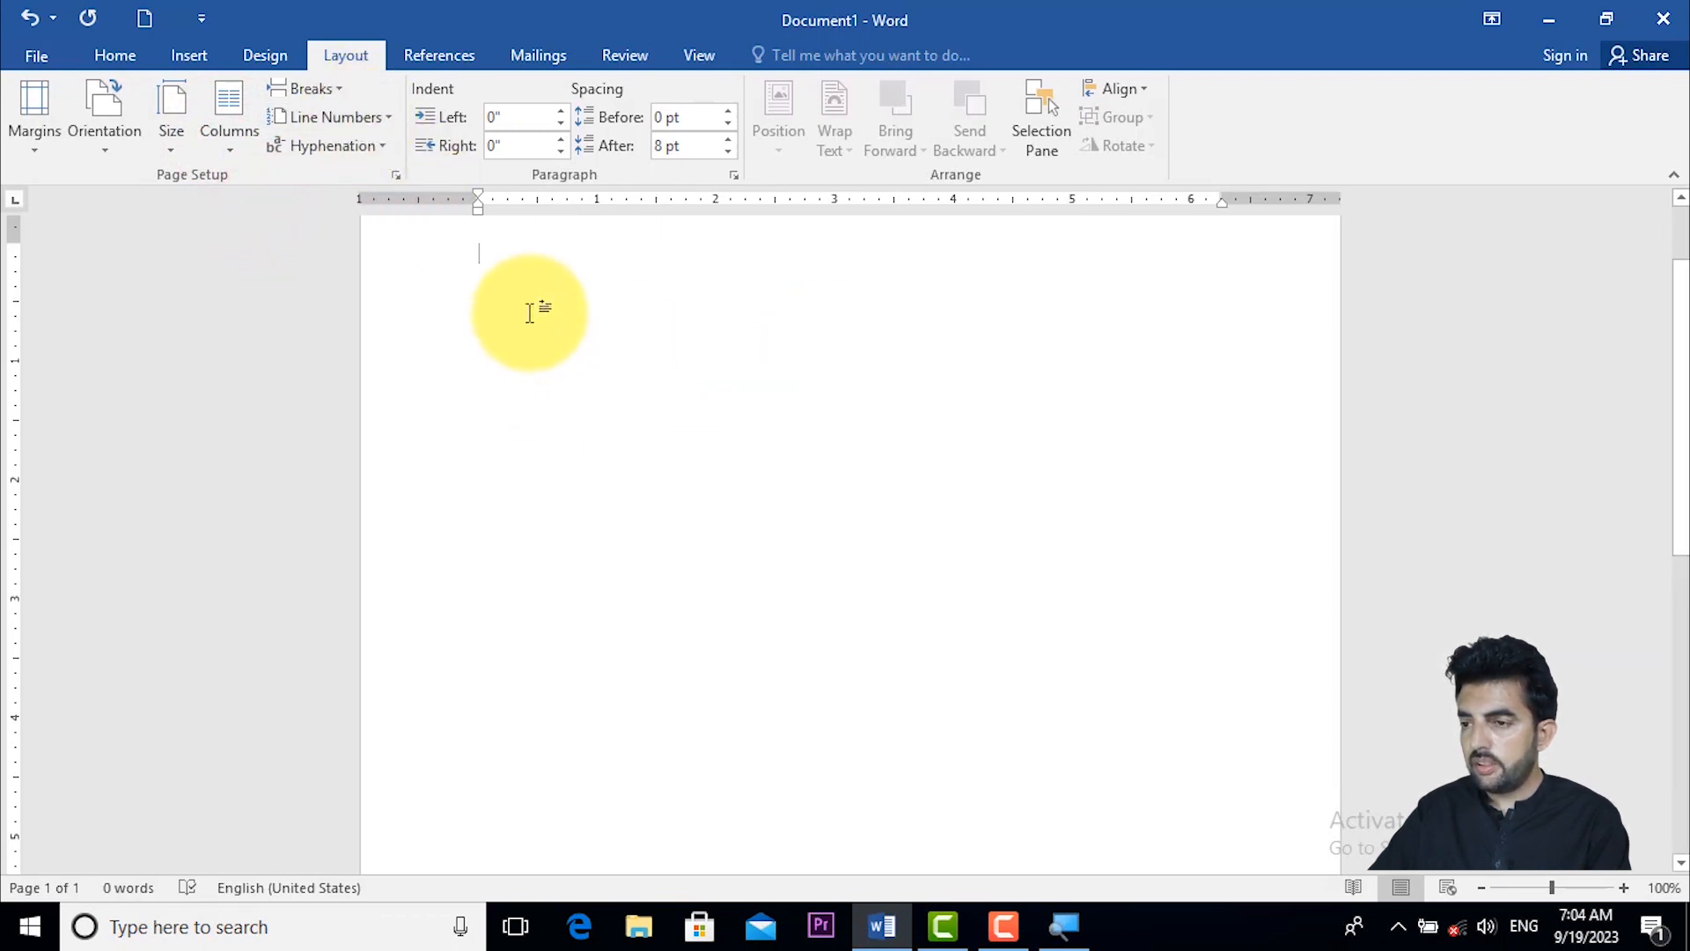
# - Turn on continuous line numbering and enter "LEARN AND EARN" on the first line
pyautogui.click(382, 124)
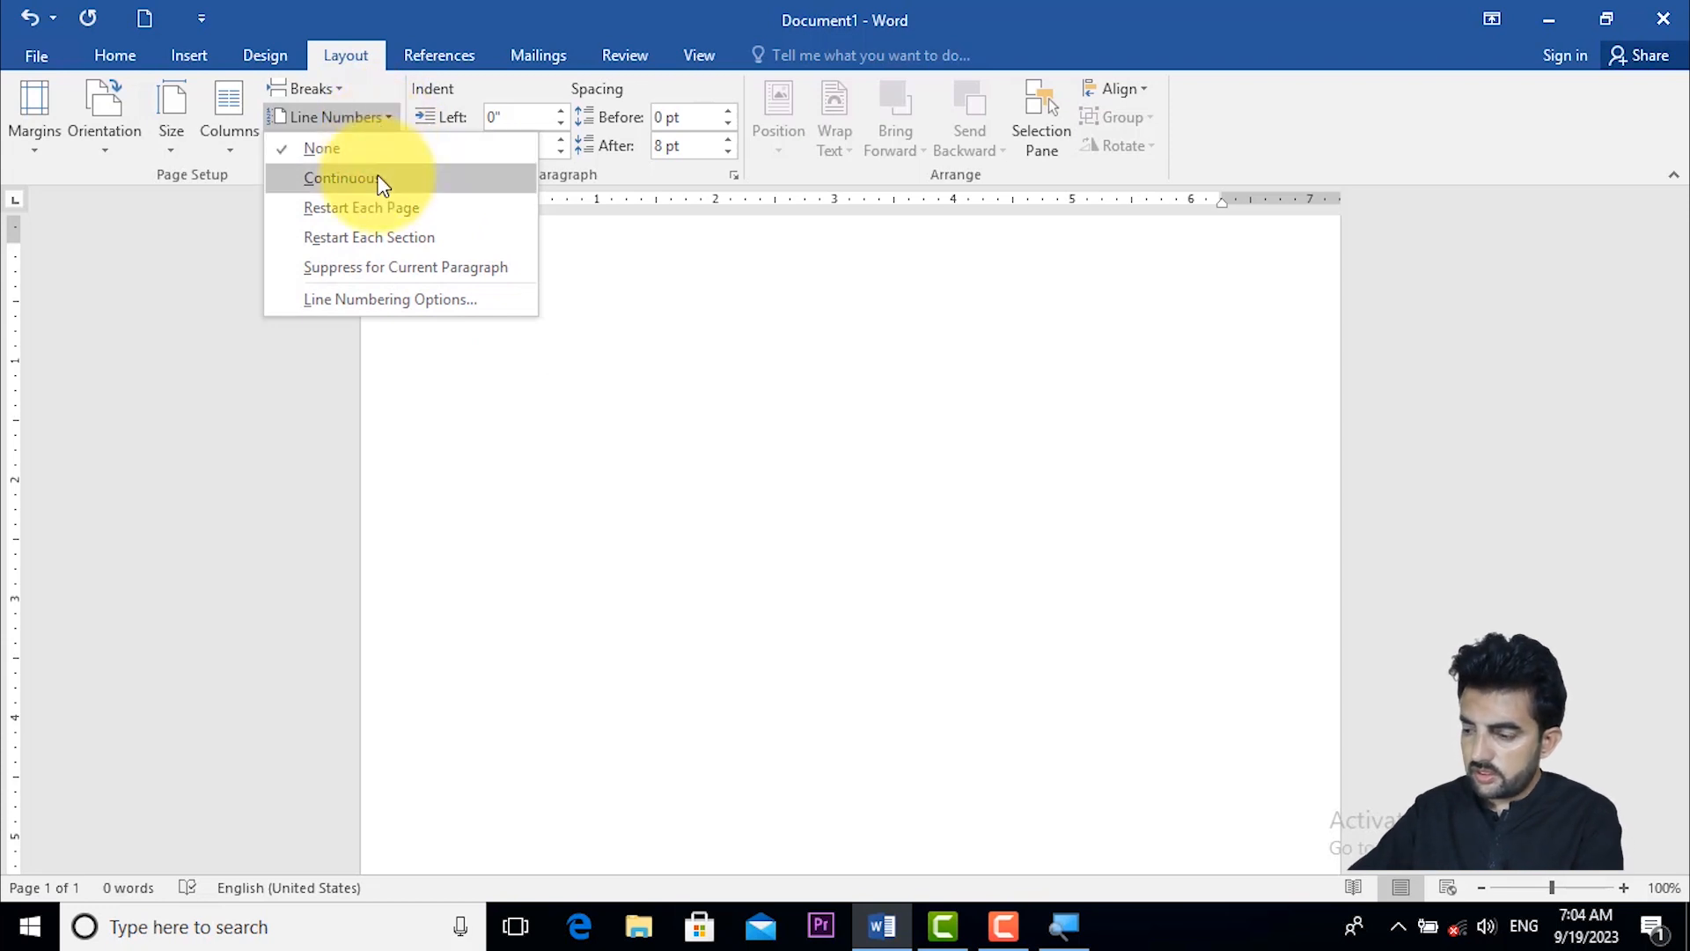
pyautogui.click(379, 180)
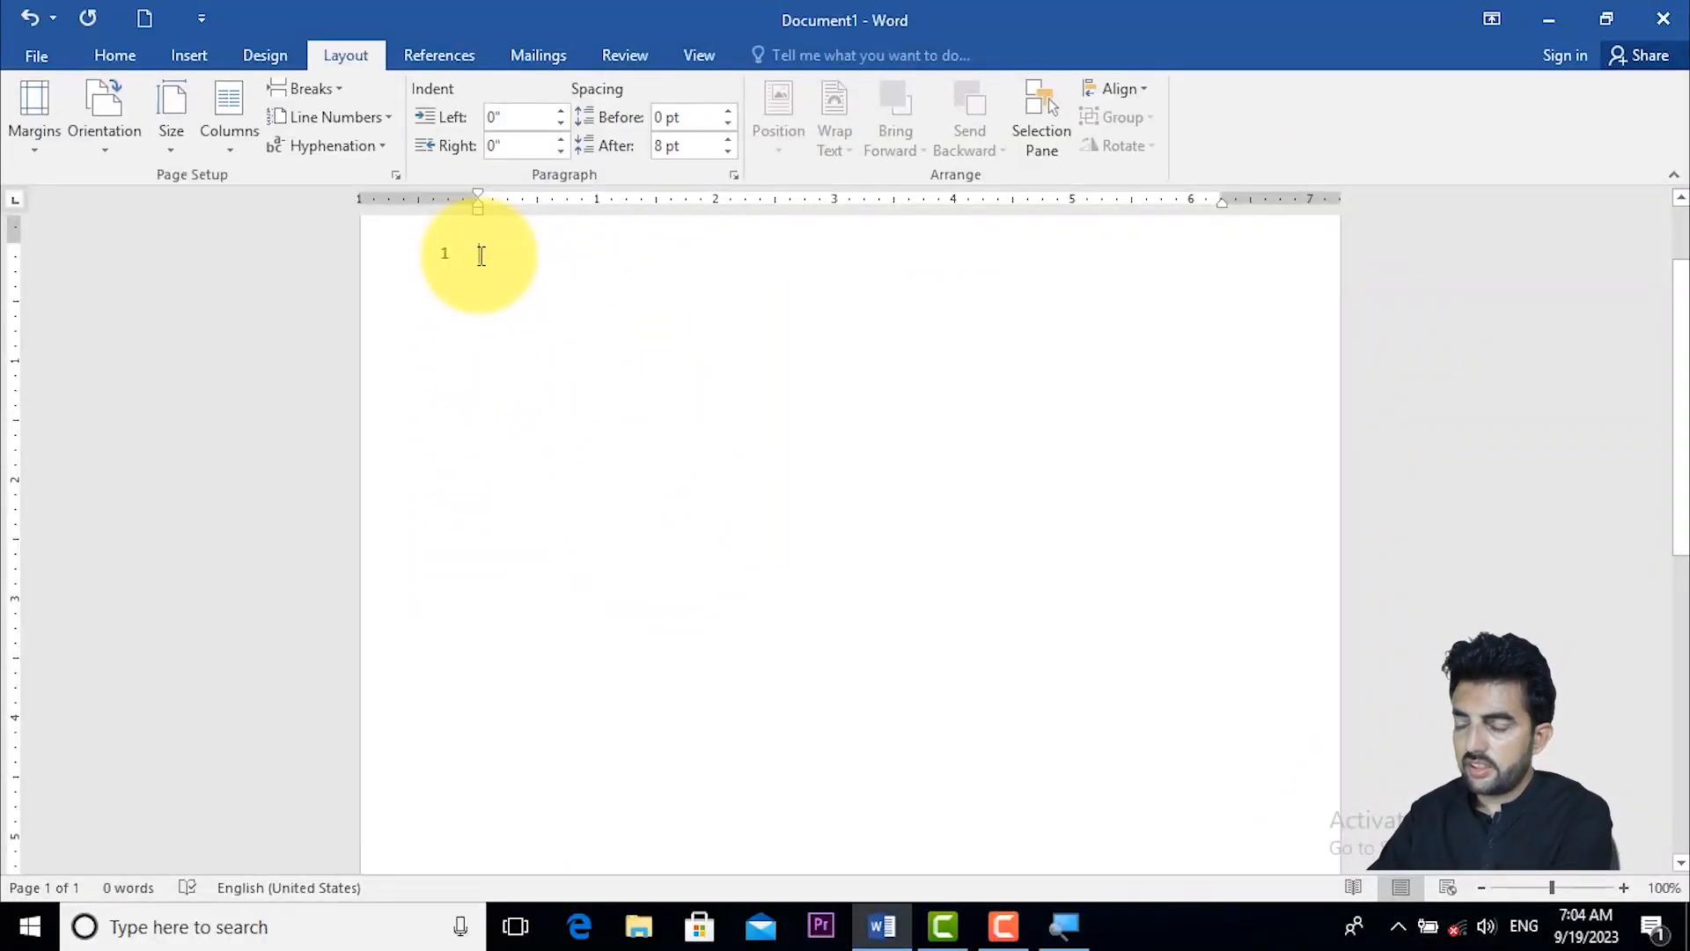
pyautogui.write('LEARN AND E')
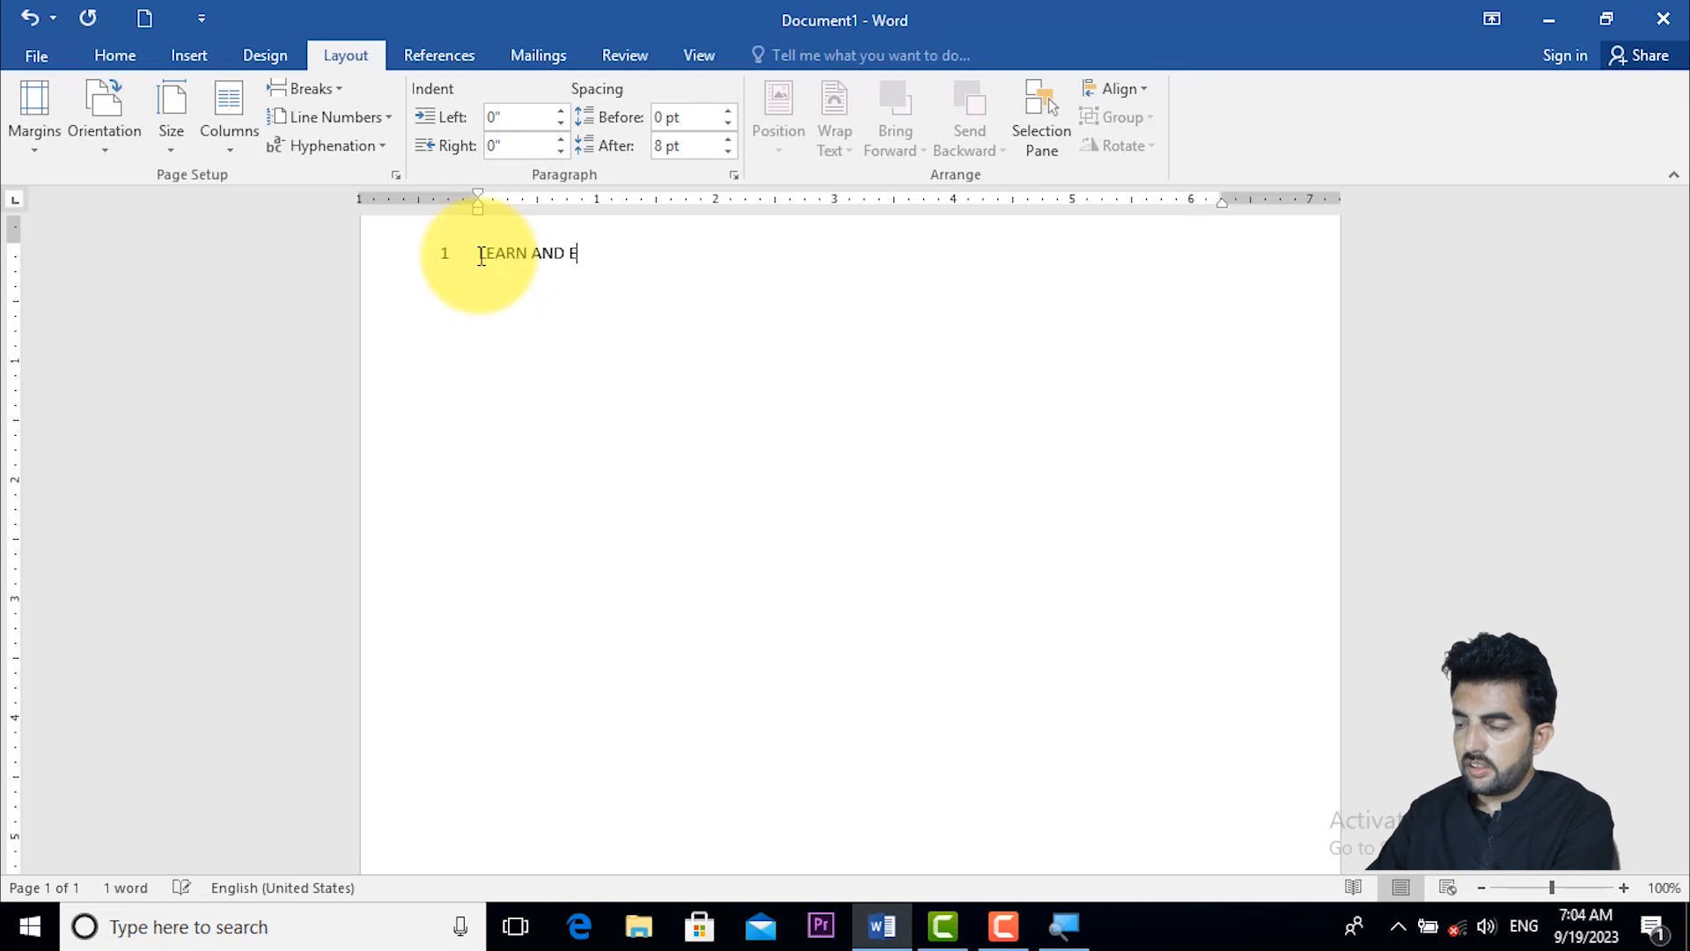
pyautogui.write('ARN')
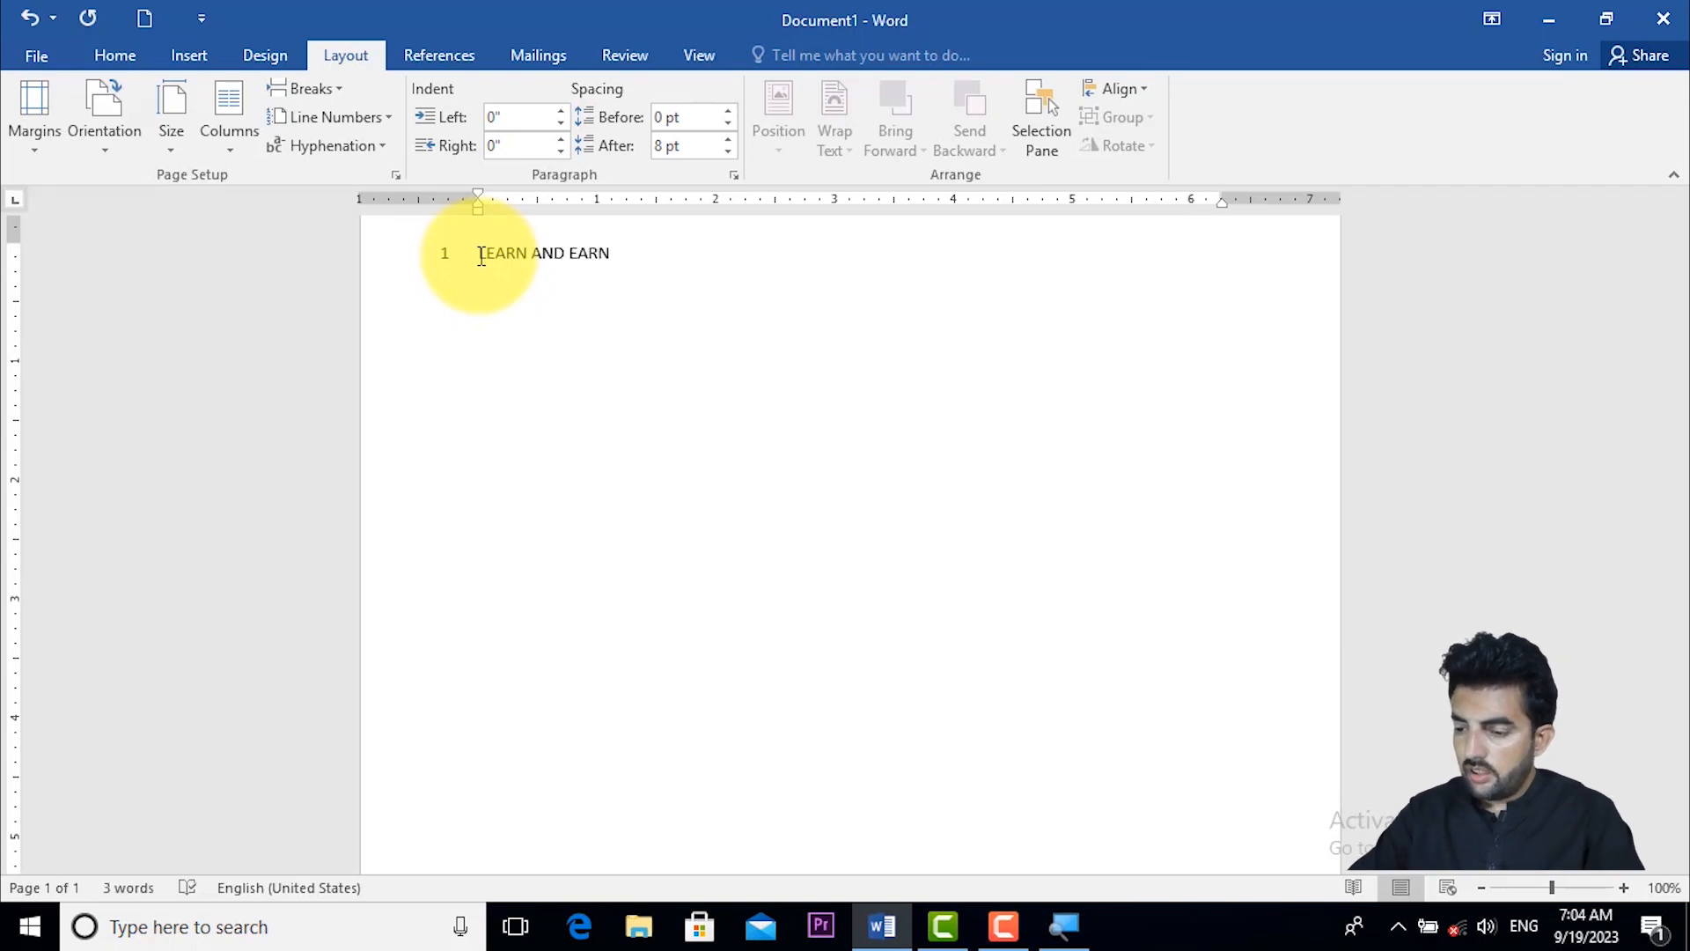
# - Repeat the "LEARN AND EARN" text until it runs onto the eighth numbered line
pyautogui.press('F4')
pyautogui.press('F4')
pyautogui.press('F4')
pyautogui.press('F4')
pyautogui.press('F4')
pyautogui.press('F4')
pyautogui.press('F4')
pyautogui.press('F4')
pyautogui.press('F4')
pyautogui.press('F4')
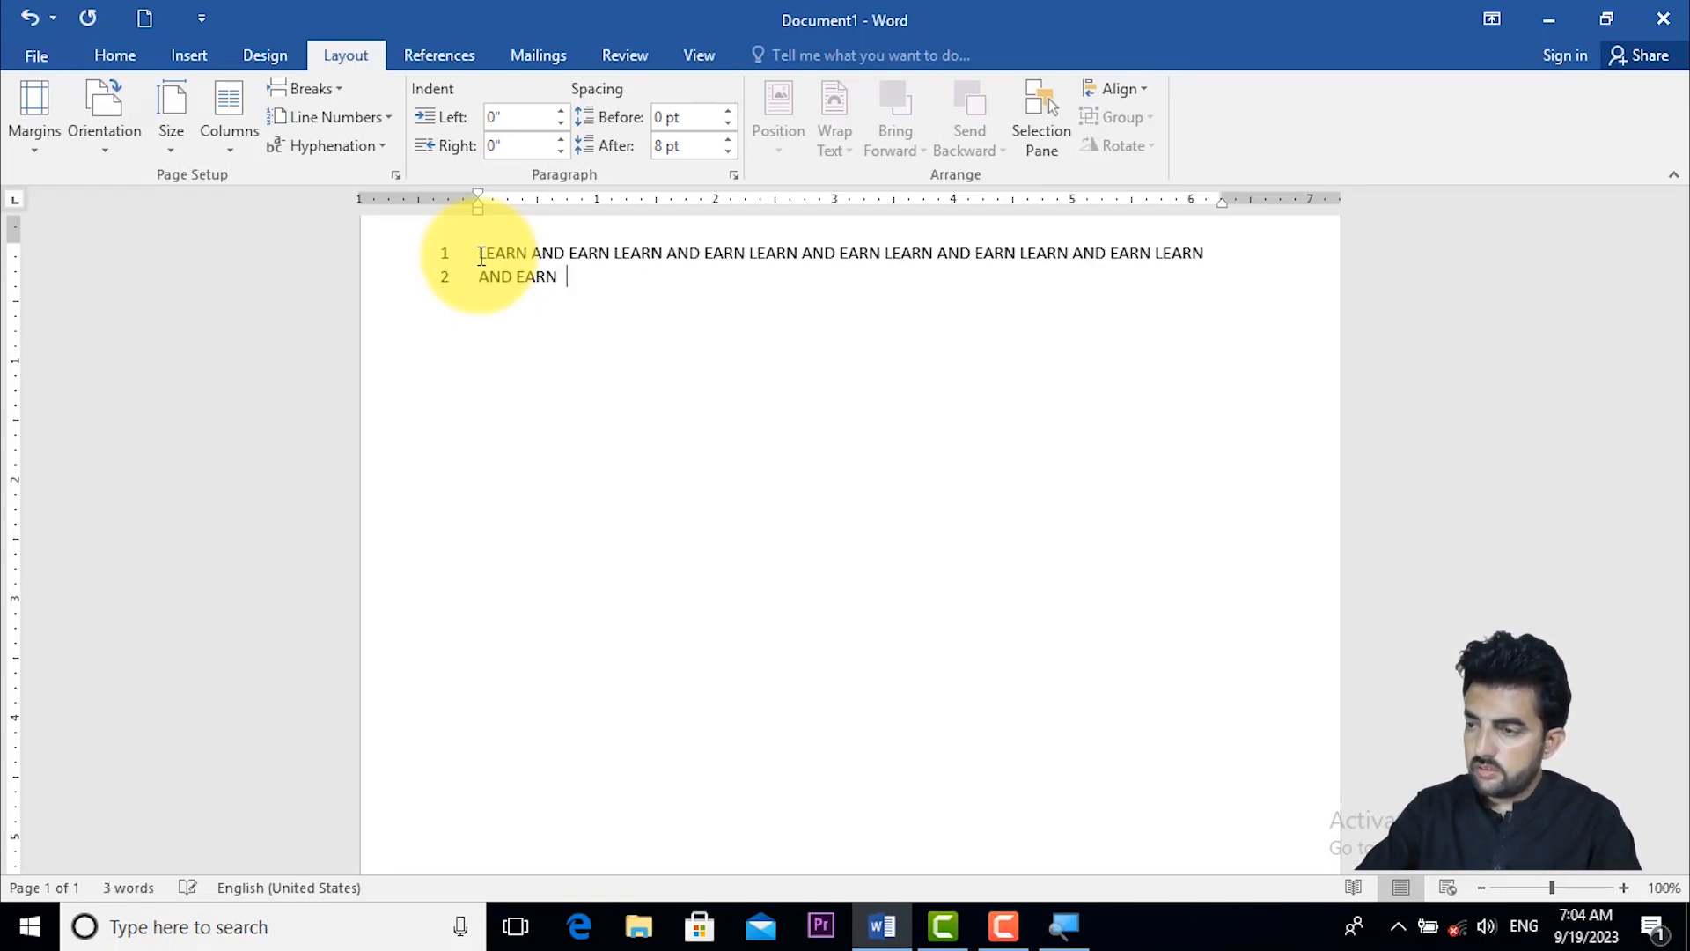
pyautogui.press('F4')
pyautogui.press('F4')
pyautogui.press('F4')
pyautogui.press('F4')
pyautogui.press('F4')
pyautogui.press('F4')
pyautogui.press('F4')
pyautogui.press('F4')
pyautogui.press('F4')
pyautogui.press('F4')
pyautogui.press('F4')
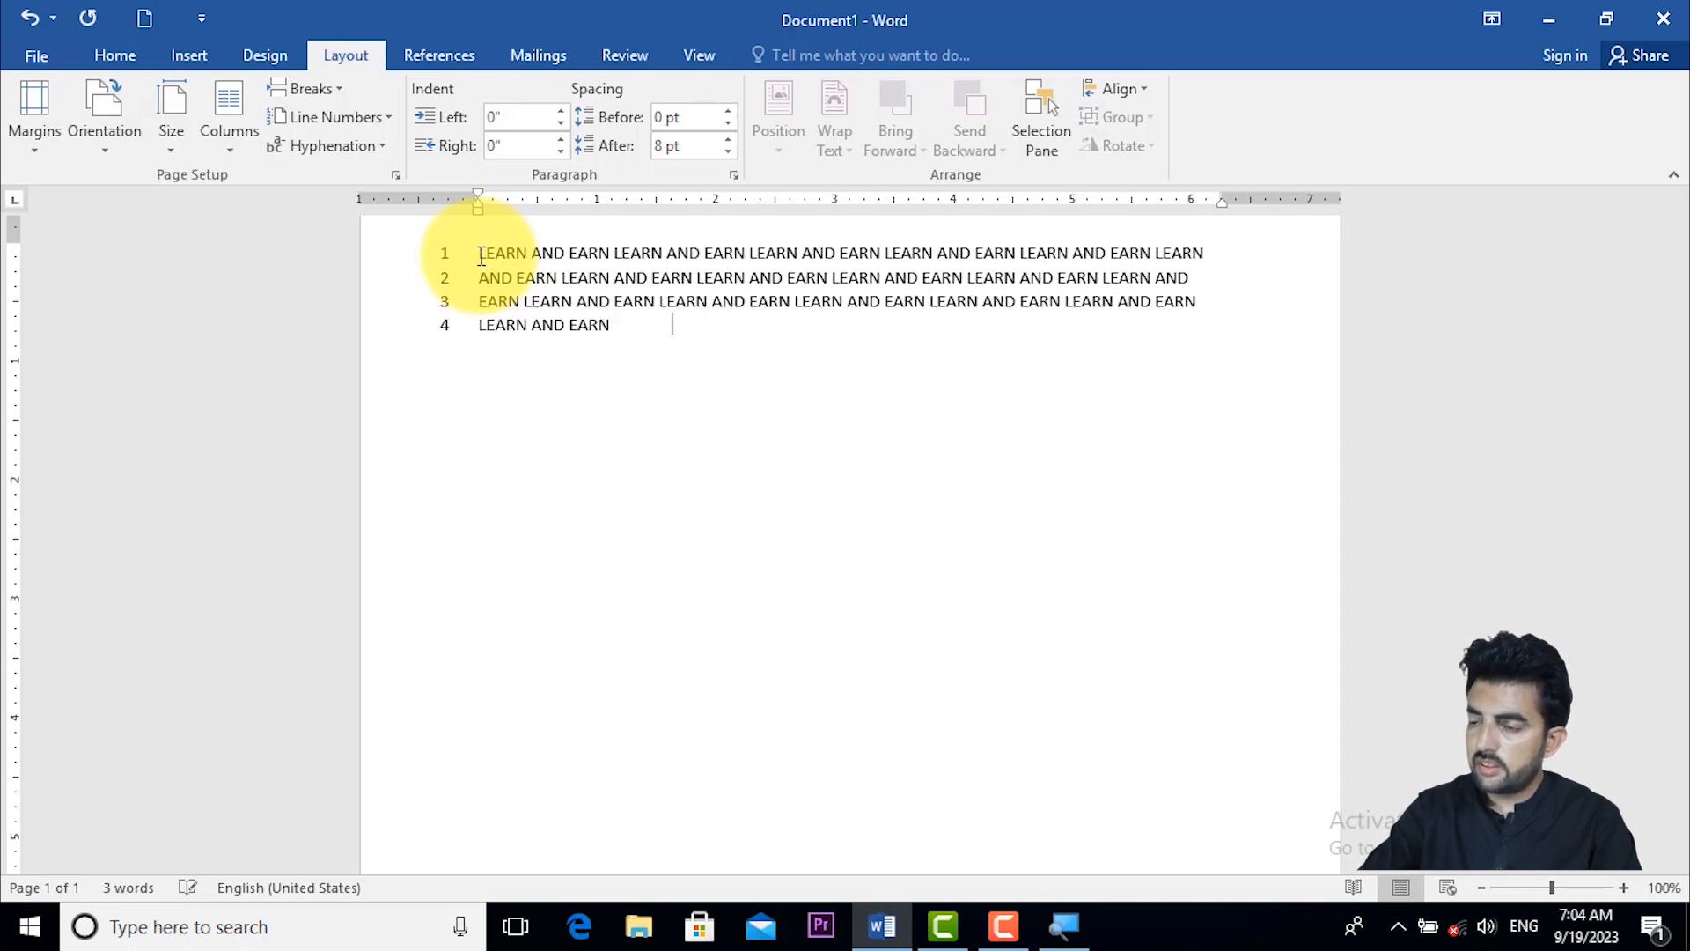
pyautogui.press('F4')
pyautogui.press('F4')
pyautogui.press('F4')
pyautogui.press('F4')
pyautogui.press('F4')
pyautogui.press('F4')
pyautogui.press('F4')
pyautogui.press('F4')
pyautogui.press('F4')
pyautogui.press('F4')
pyautogui.press('F4')
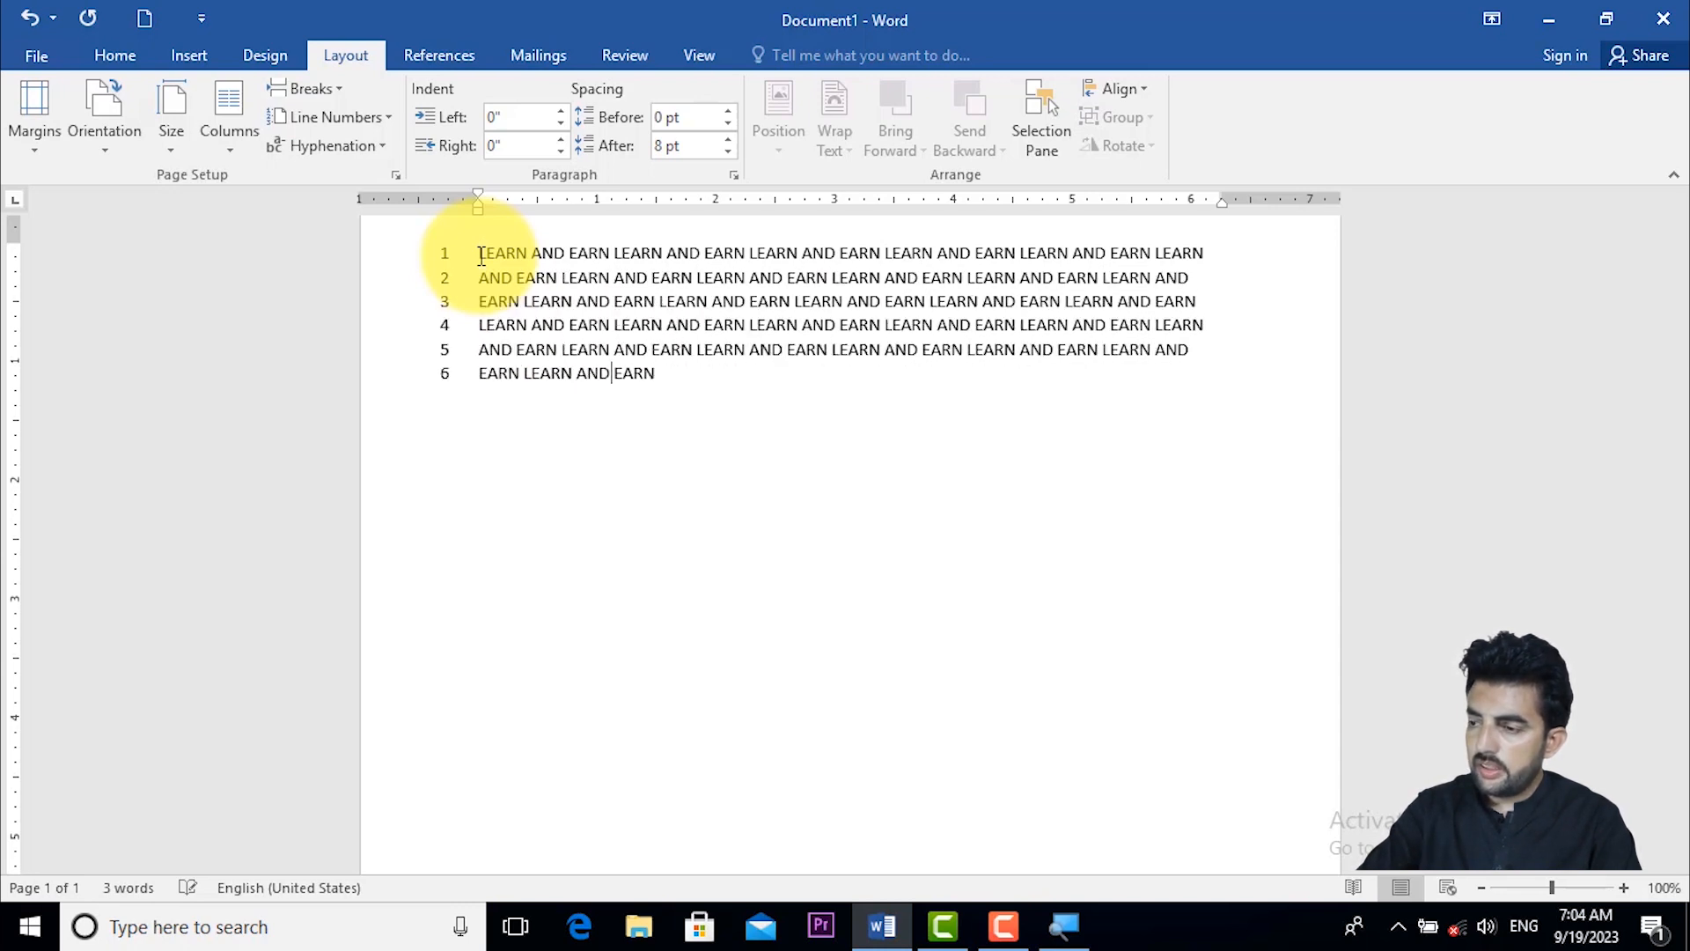
pyautogui.press('F4')
pyautogui.press('F4')
pyautogui.press('F4')
pyautogui.press('F4')
pyautogui.press('F4')
pyautogui.press('F4')
pyautogui.press('F4')
pyautogui.press('F4')
pyautogui.press('F4')
pyautogui.press('F4')
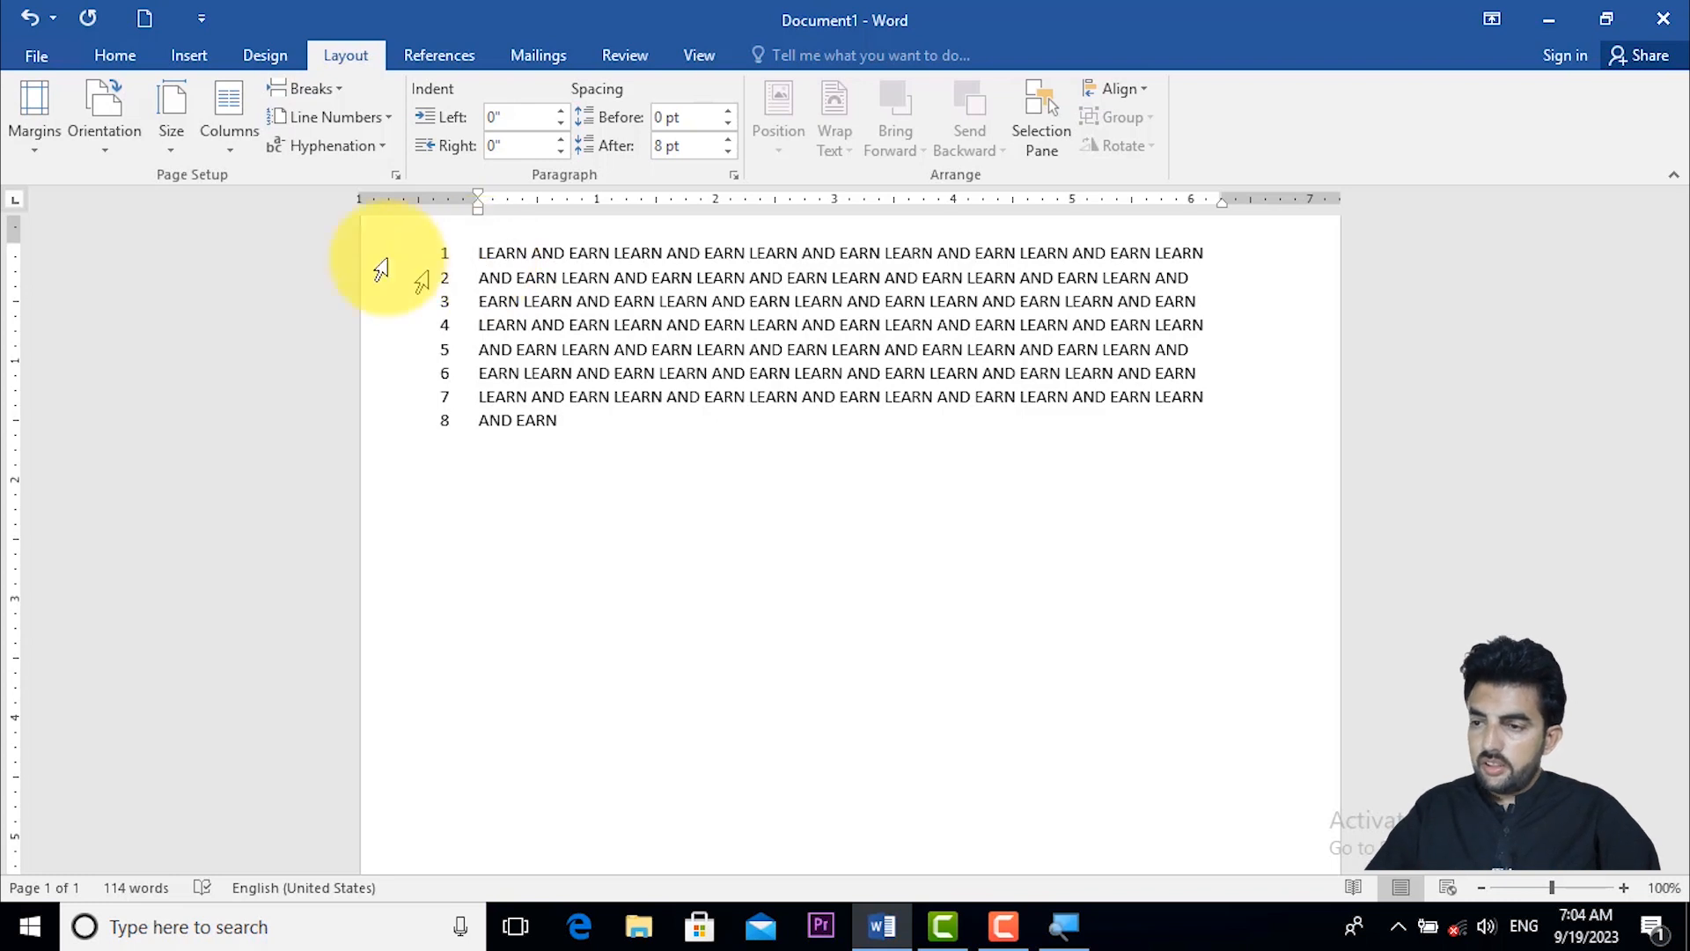
# - Remove the line numbers from the eight lines of text
pyautogui.click(334, 117)
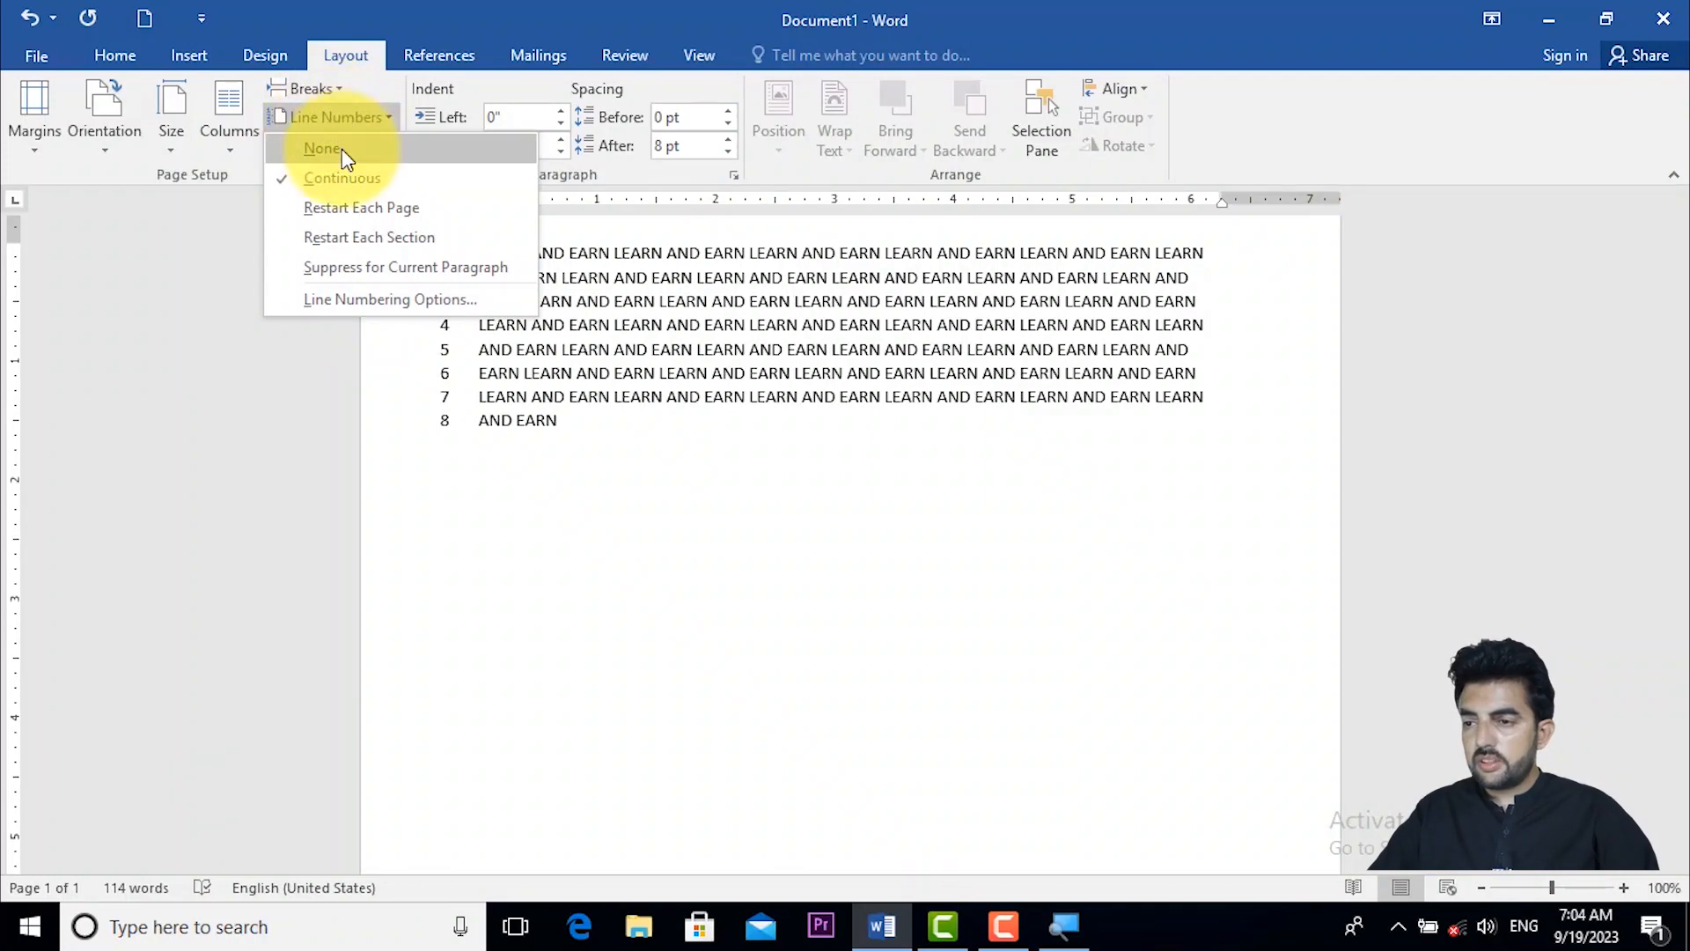
pyautogui.click(342, 150)
pyautogui.click(341, 150)
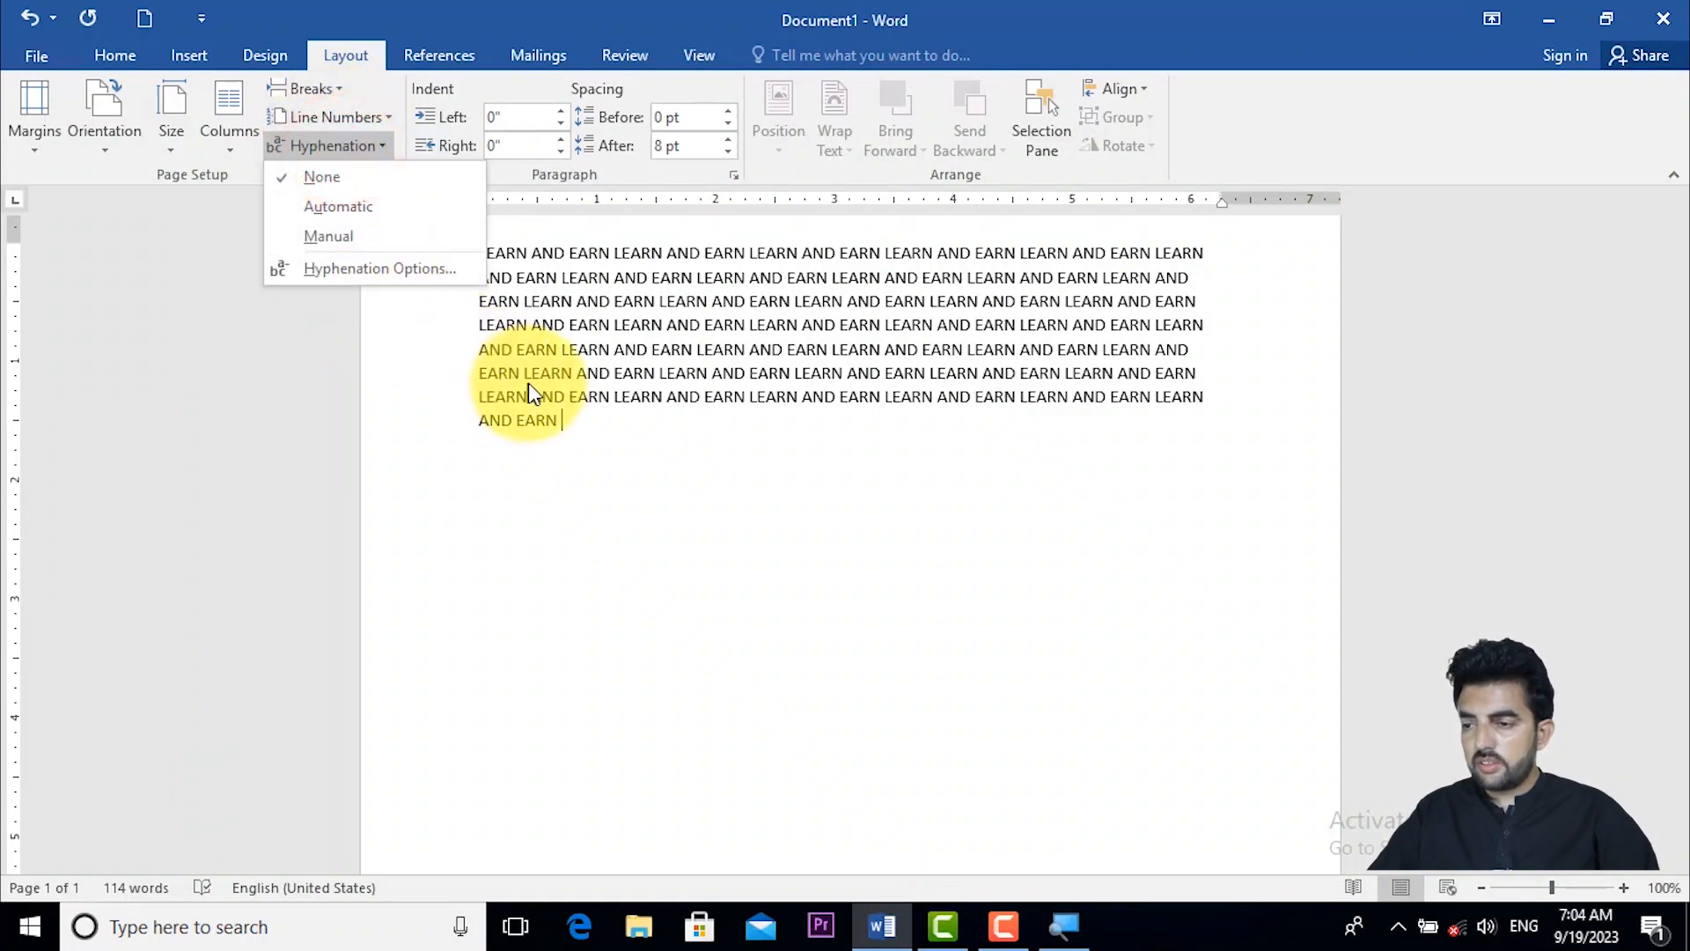
pyautogui.click(542, 407)
# - Select all the text and apply continuous line numbering to it again
pyautogui.moveTo(580, 423); pyautogui.dragTo(489, 255)
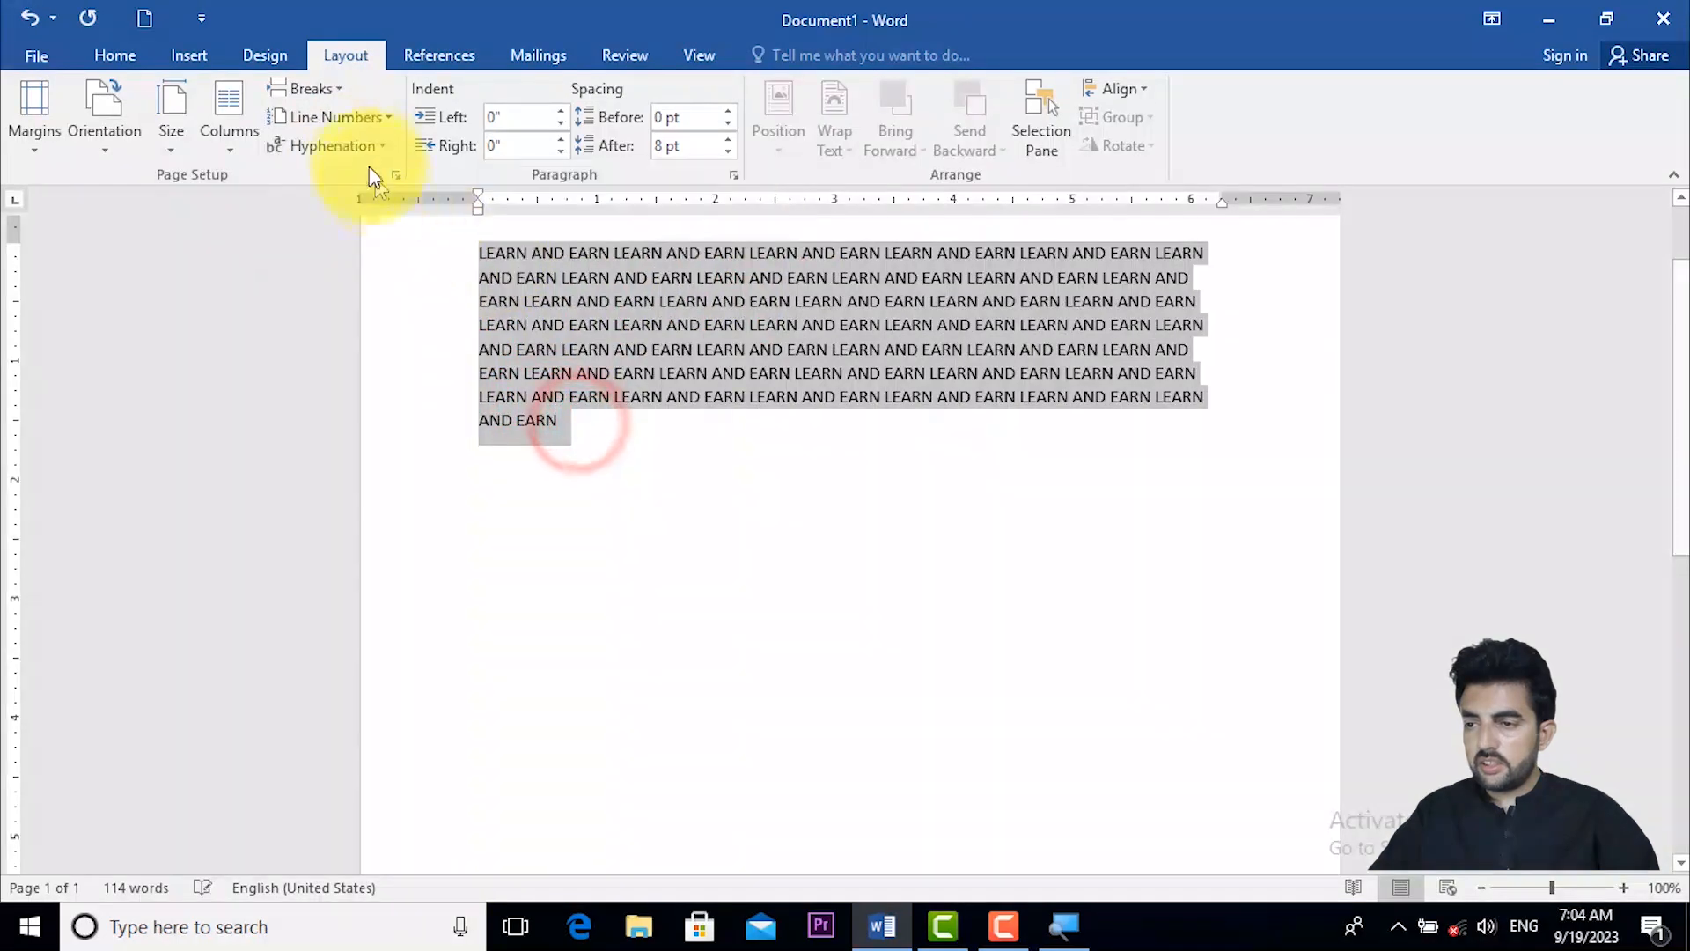
pyautogui.click(356, 117)
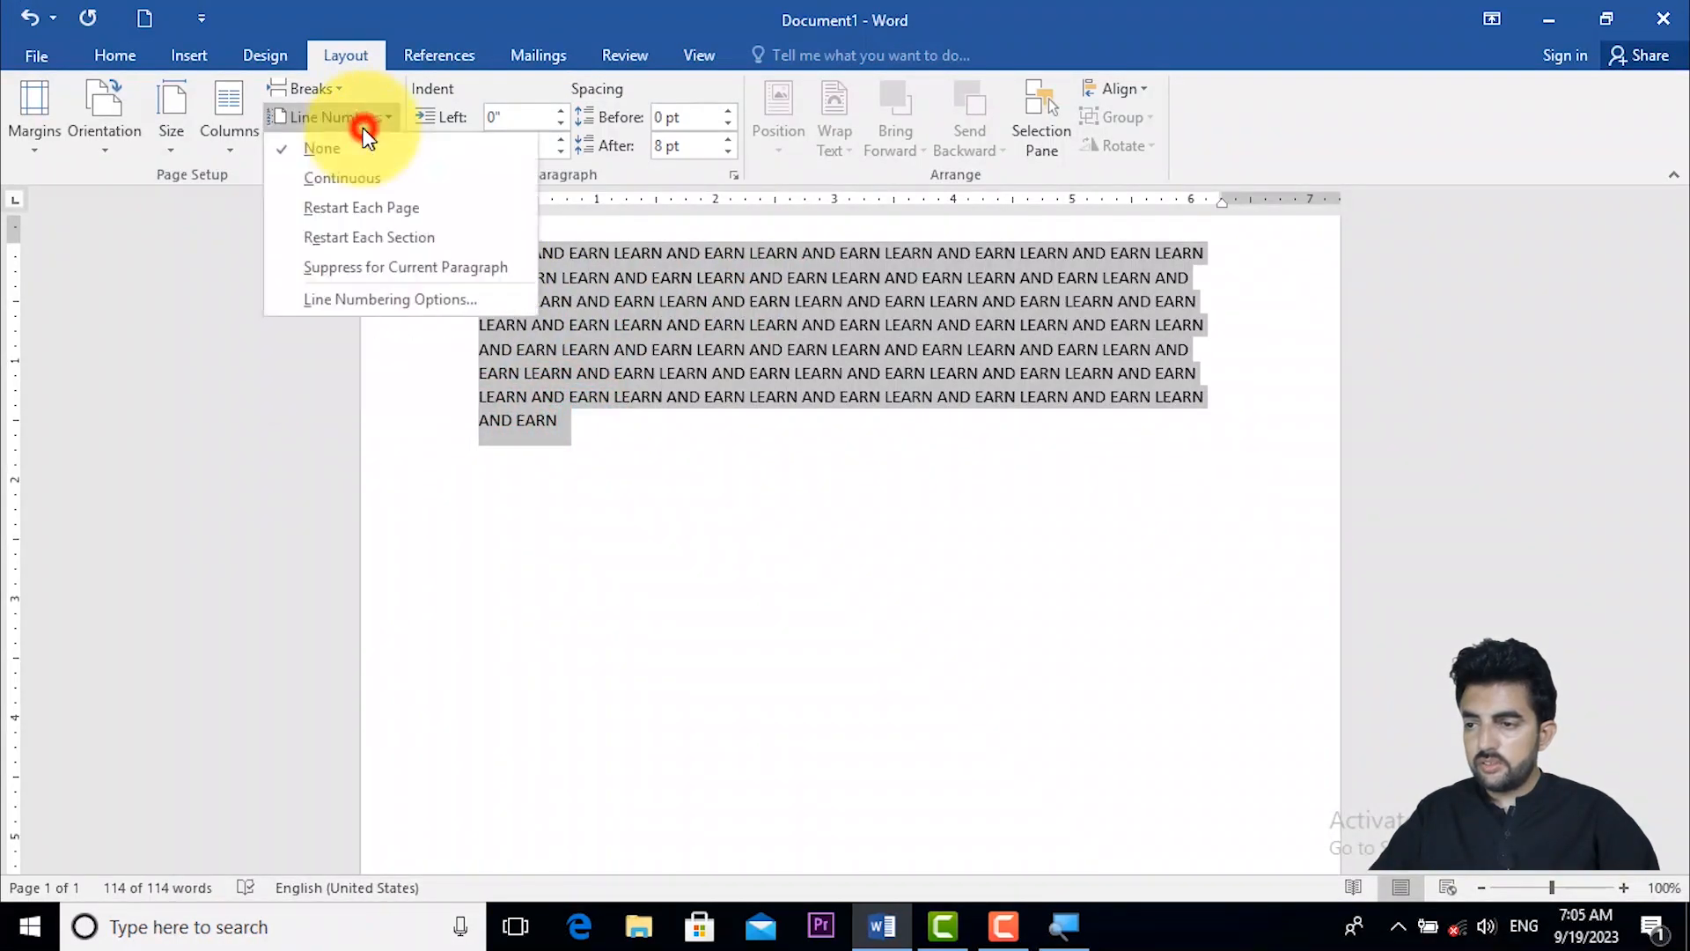
pyautogui.click(361, 174)
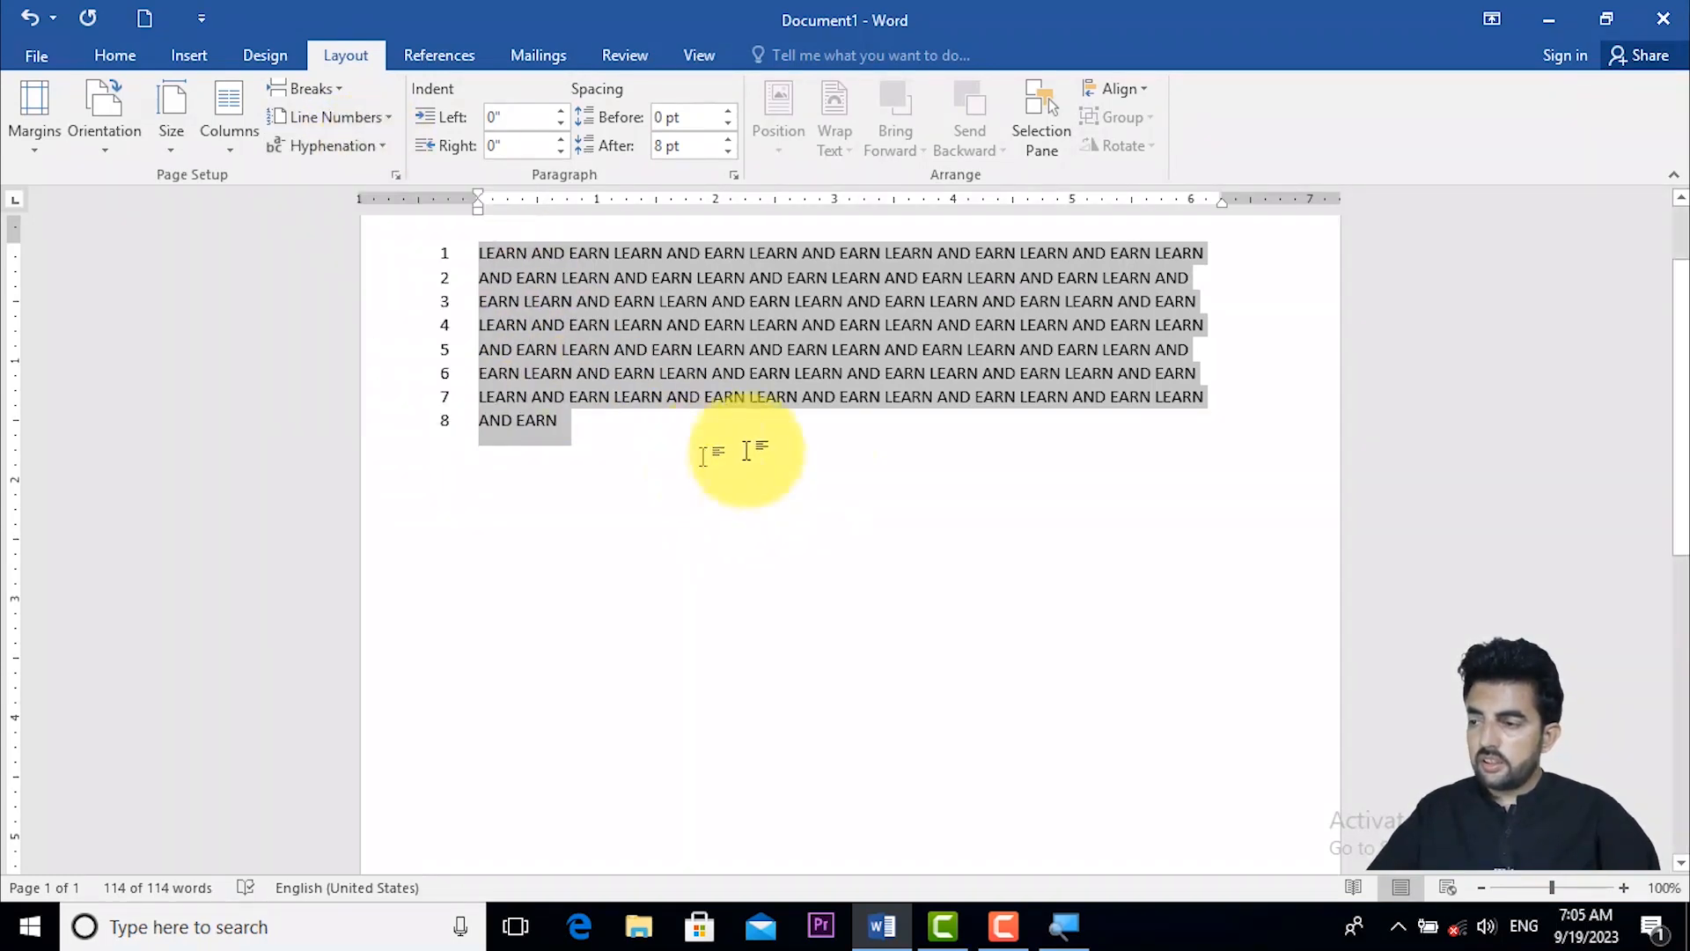
# - Replace all the text from the second line onward with "UNITED KINGDOM"
pyautogui.click(864, 433)
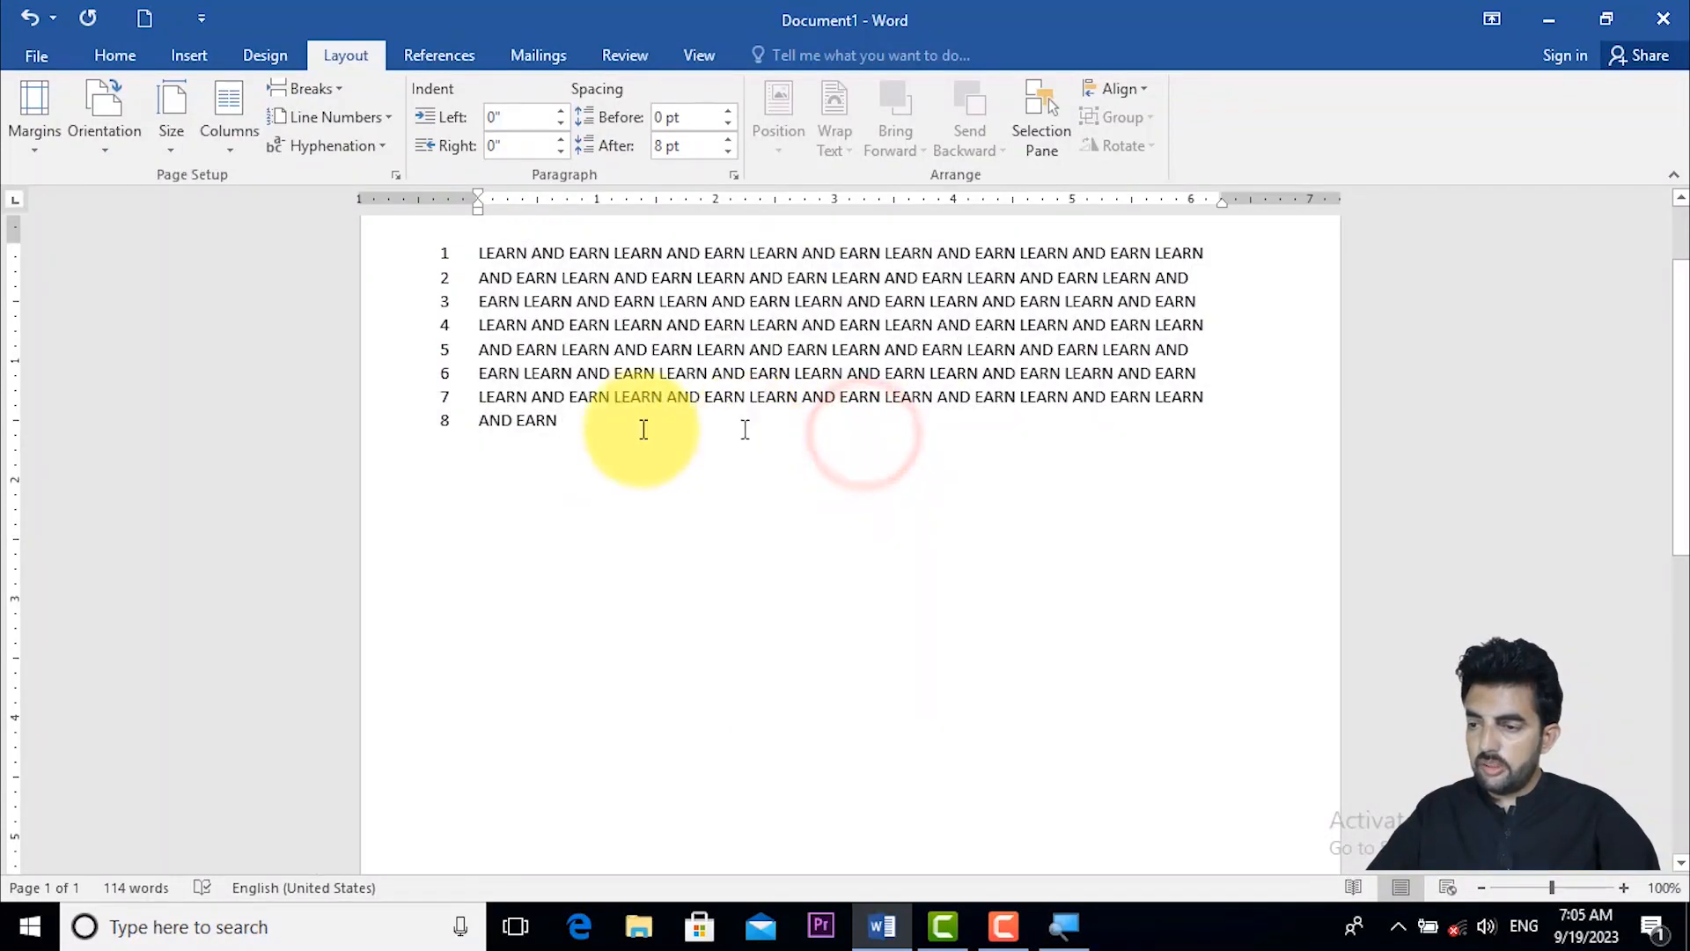
pyautogui.click(583, 427)
pyautogui.keyDown('shift'); pyautogui.click(433, 276); pyautogui.keyUp('shift')
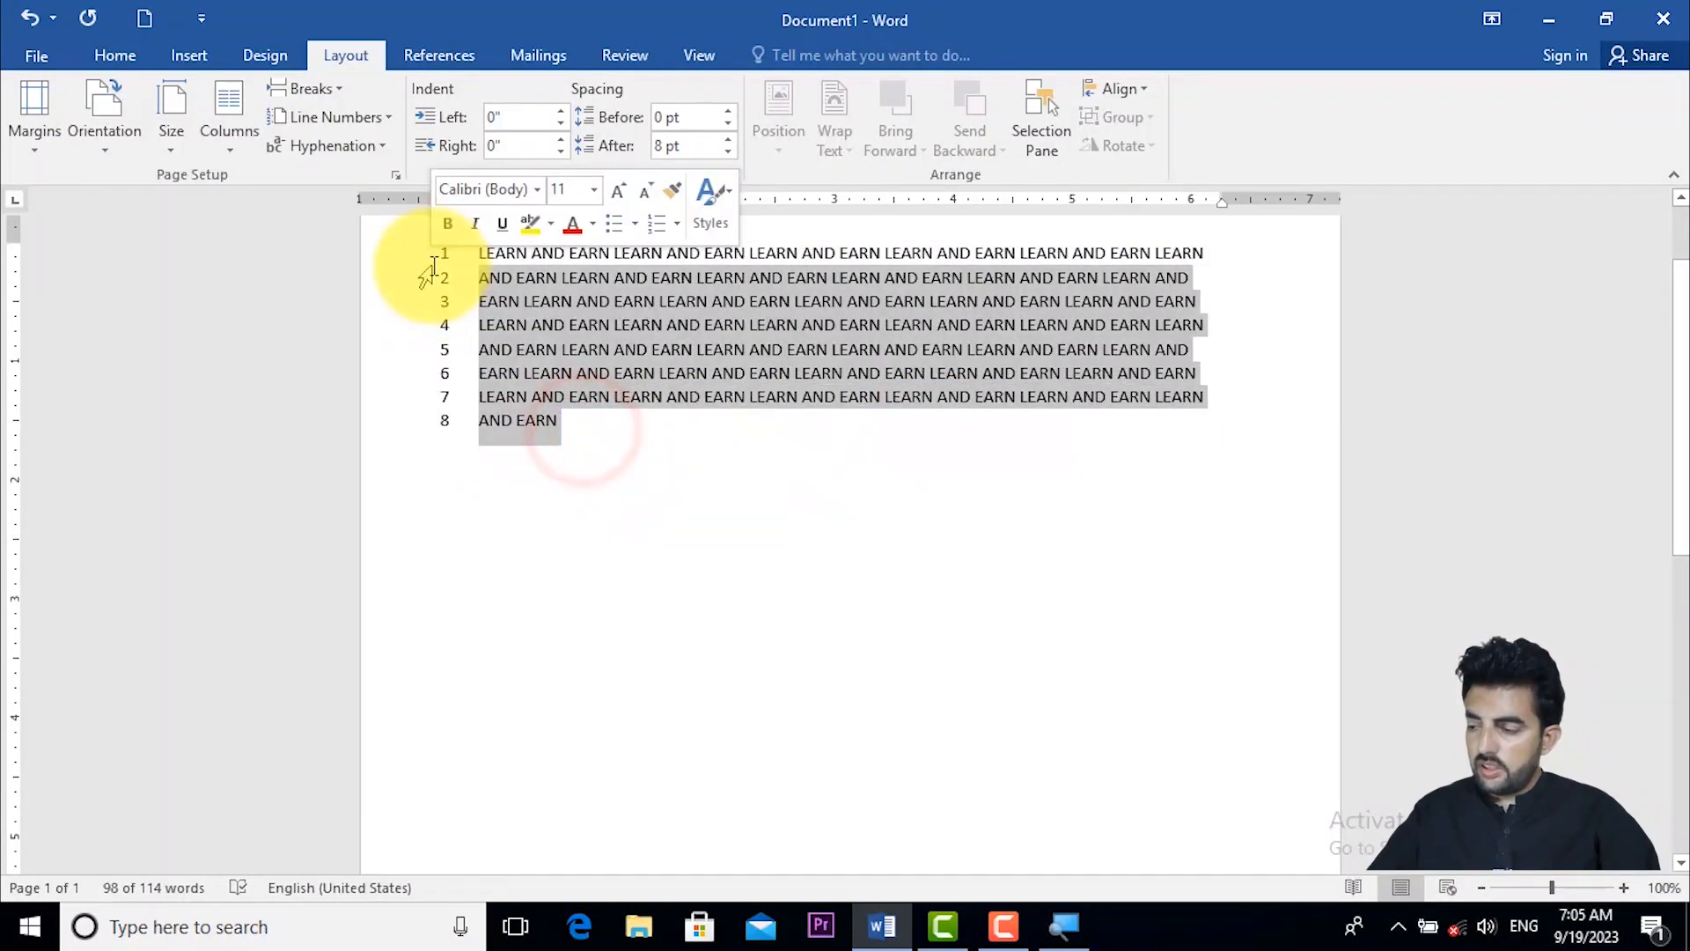
pyautogui.press('BackSpace')
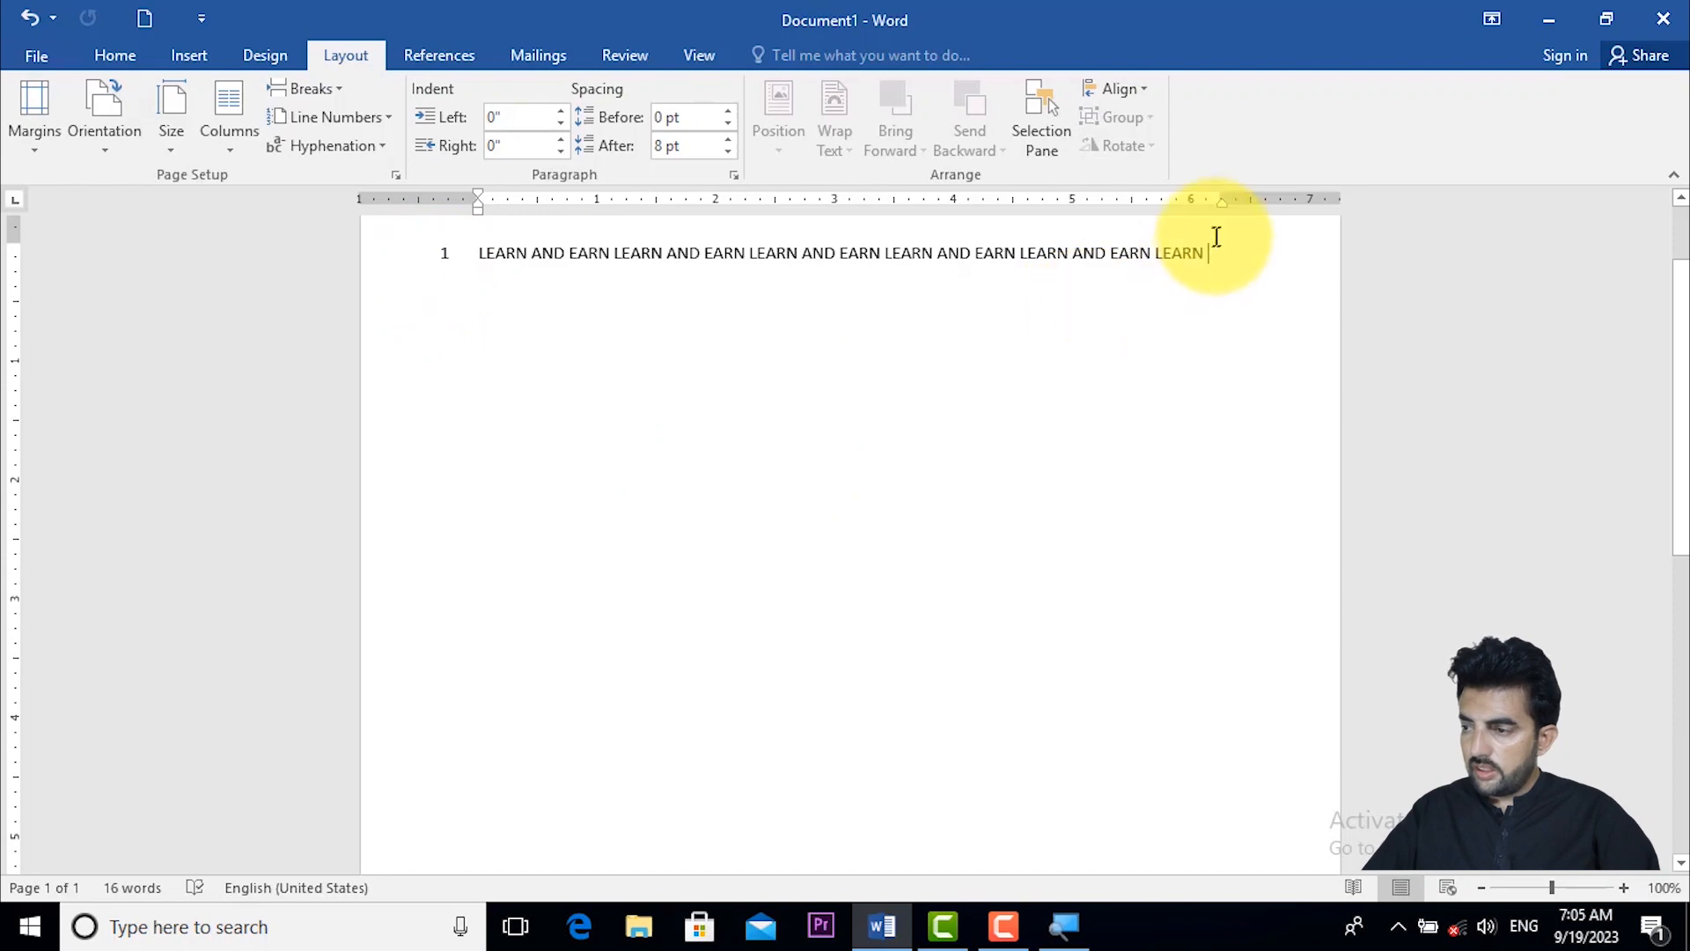
pyautogui.write('UNITED')
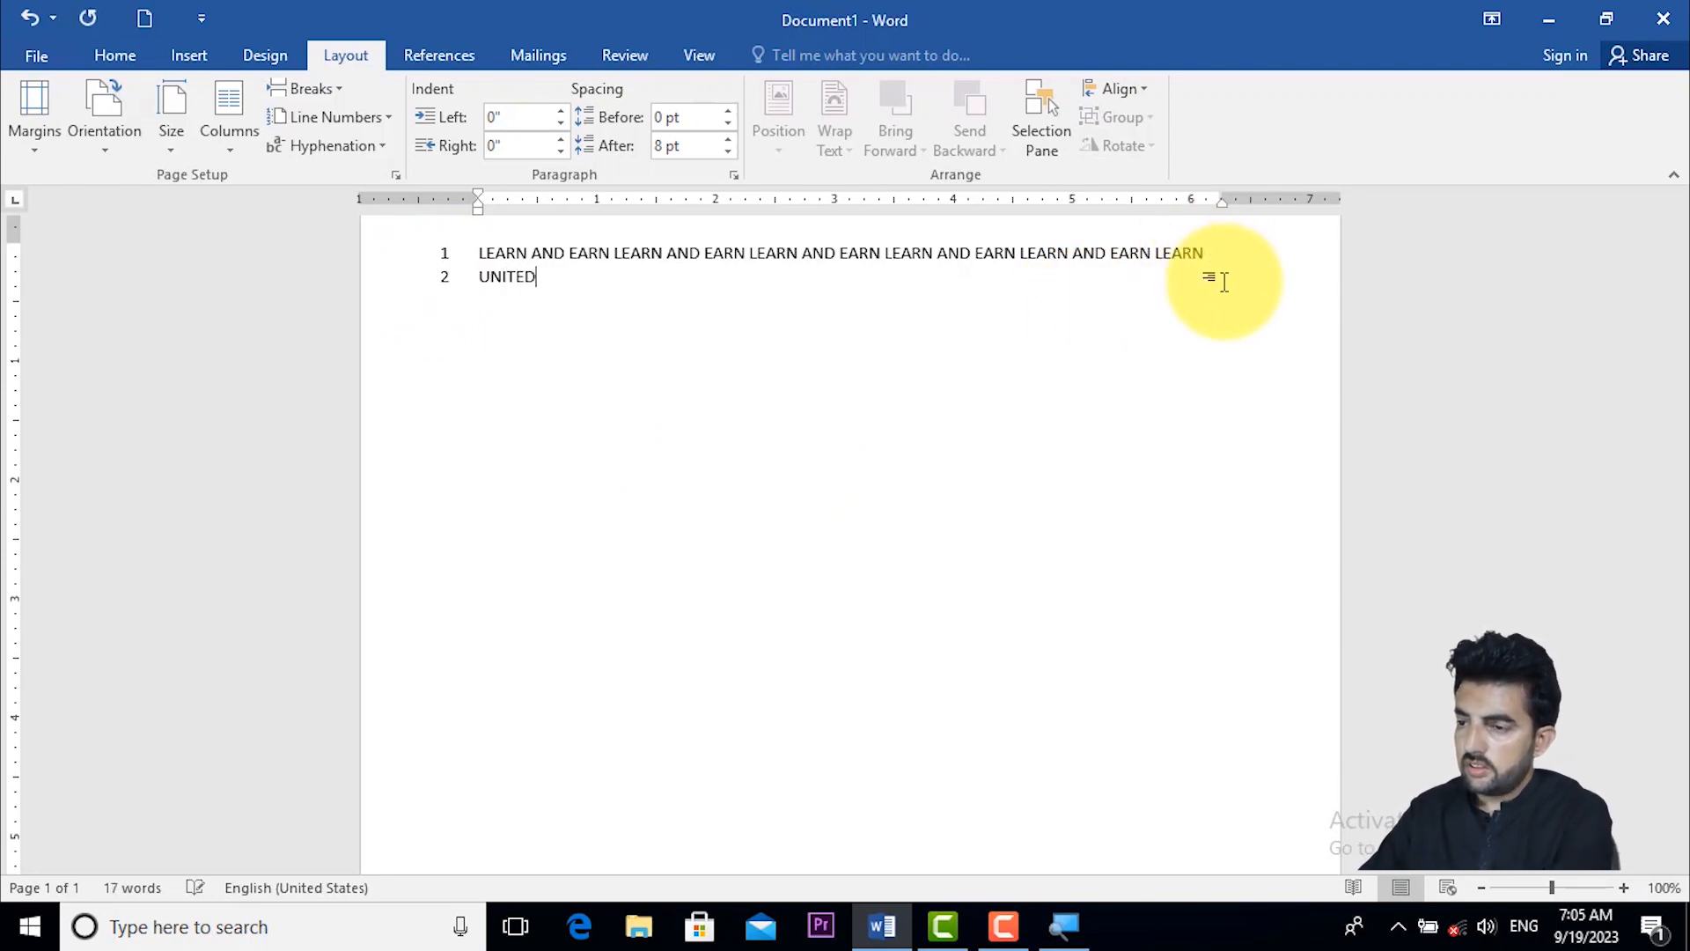
pyautogui.write(' KINGD')
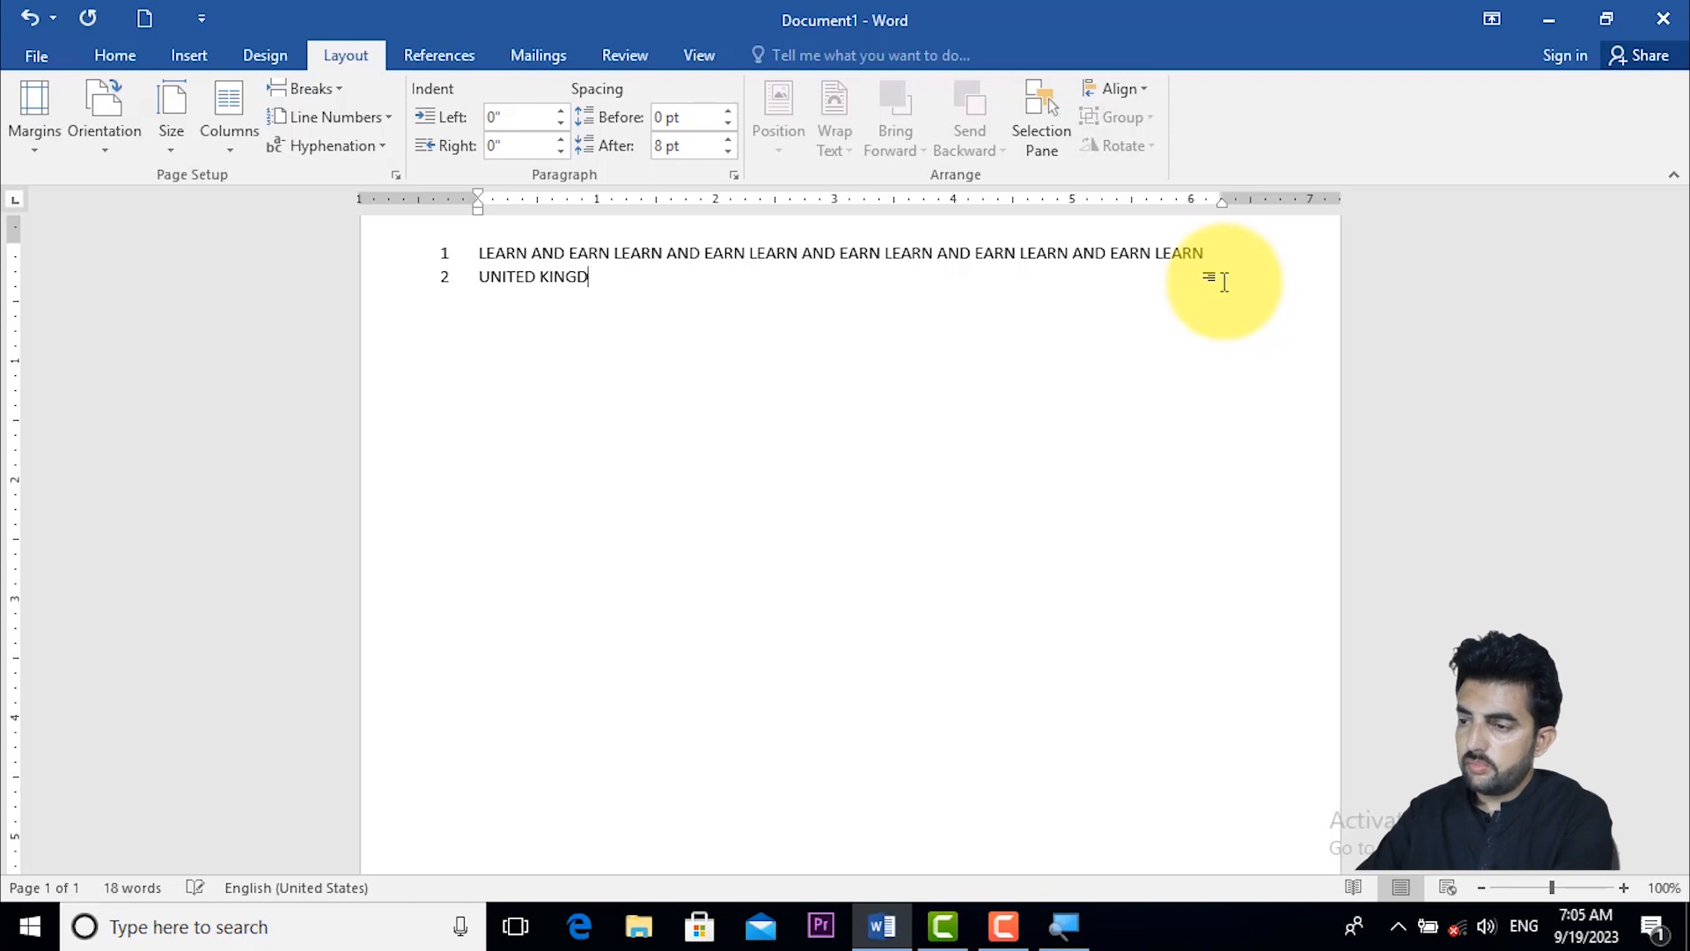
pyautogui.write('OM')
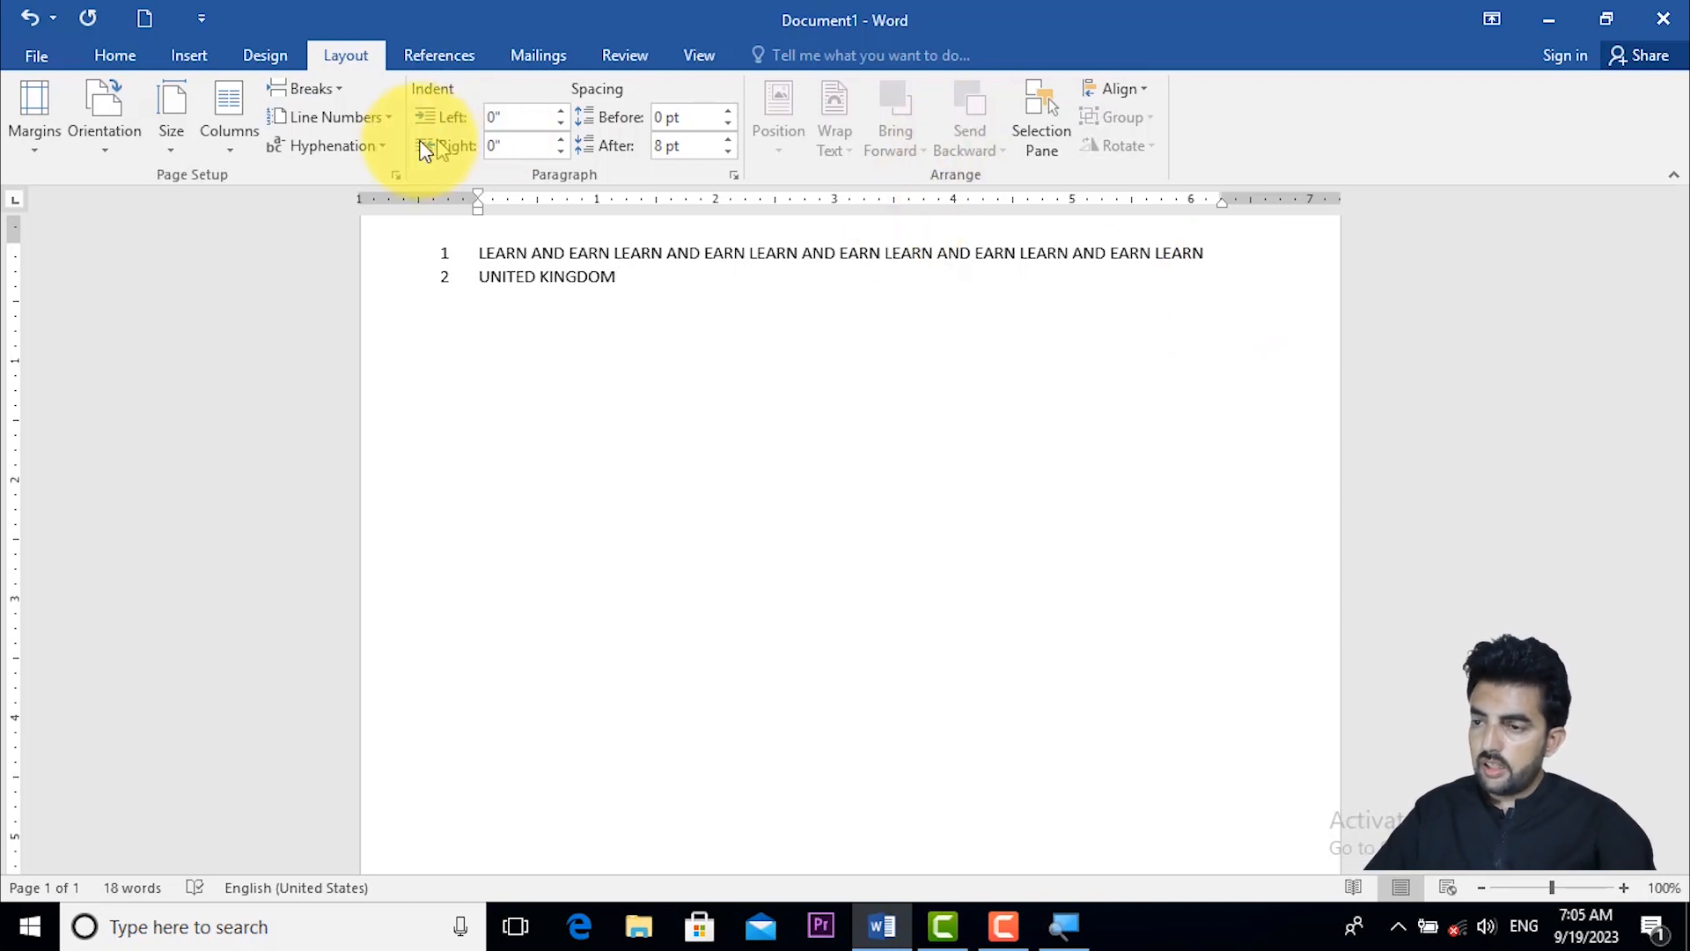
# - Turn on automatic hyphenation for the document and remove the line numbers
pyautogui.click(366, 146)
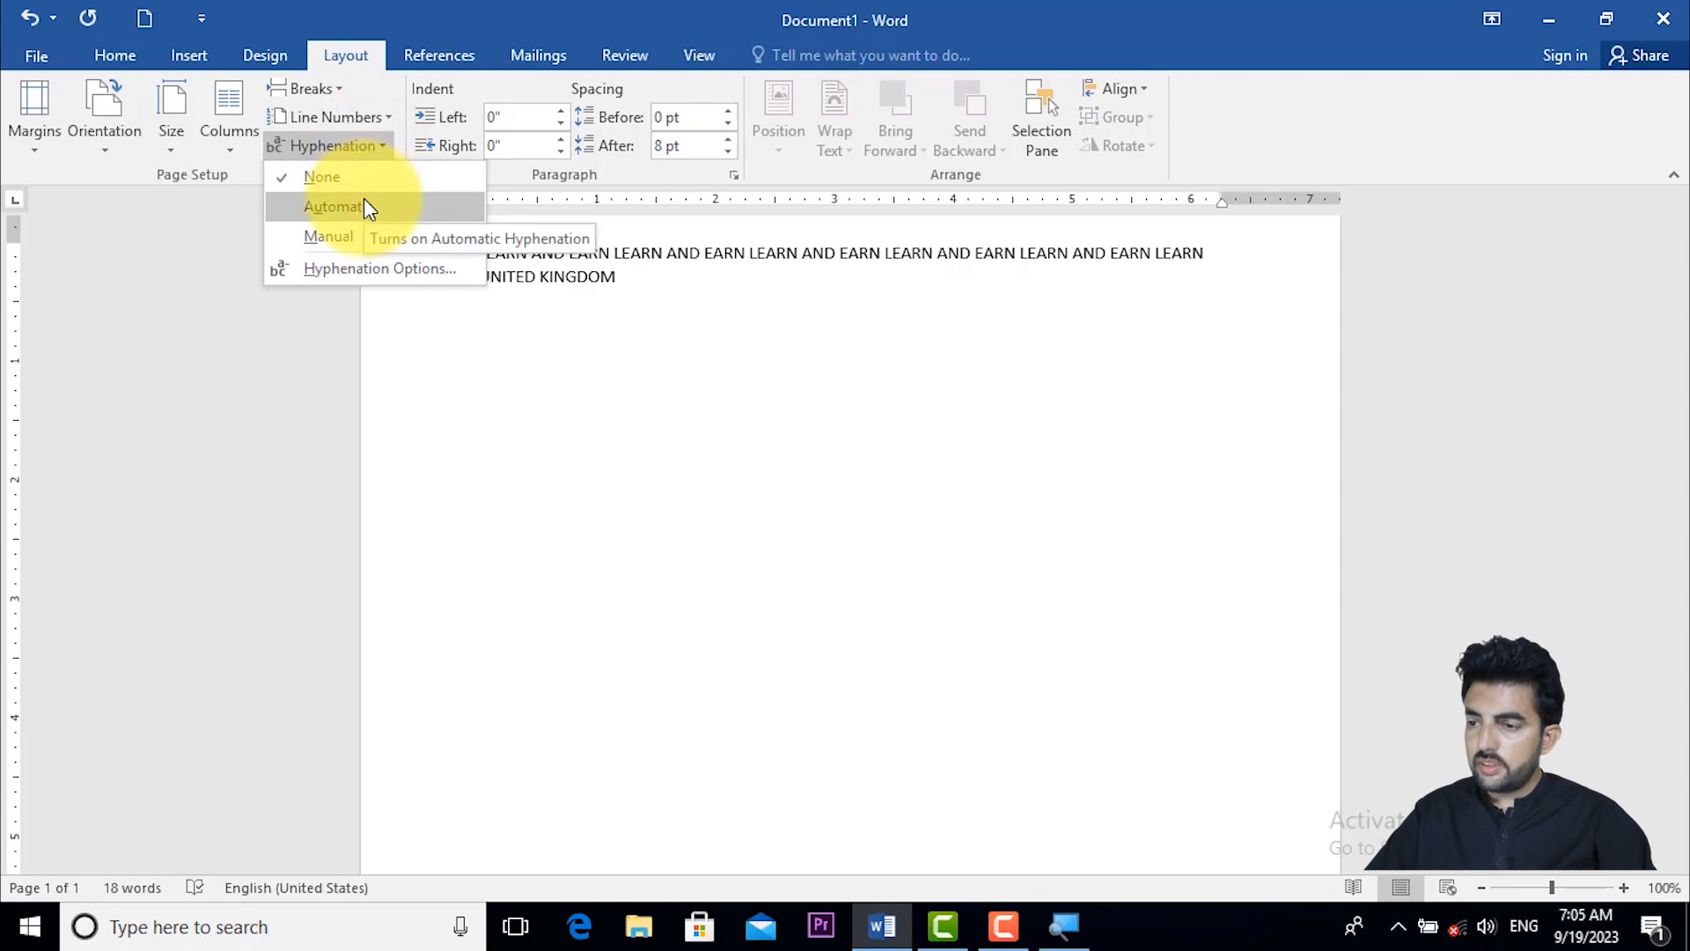
pyautogui.click(364, 209)
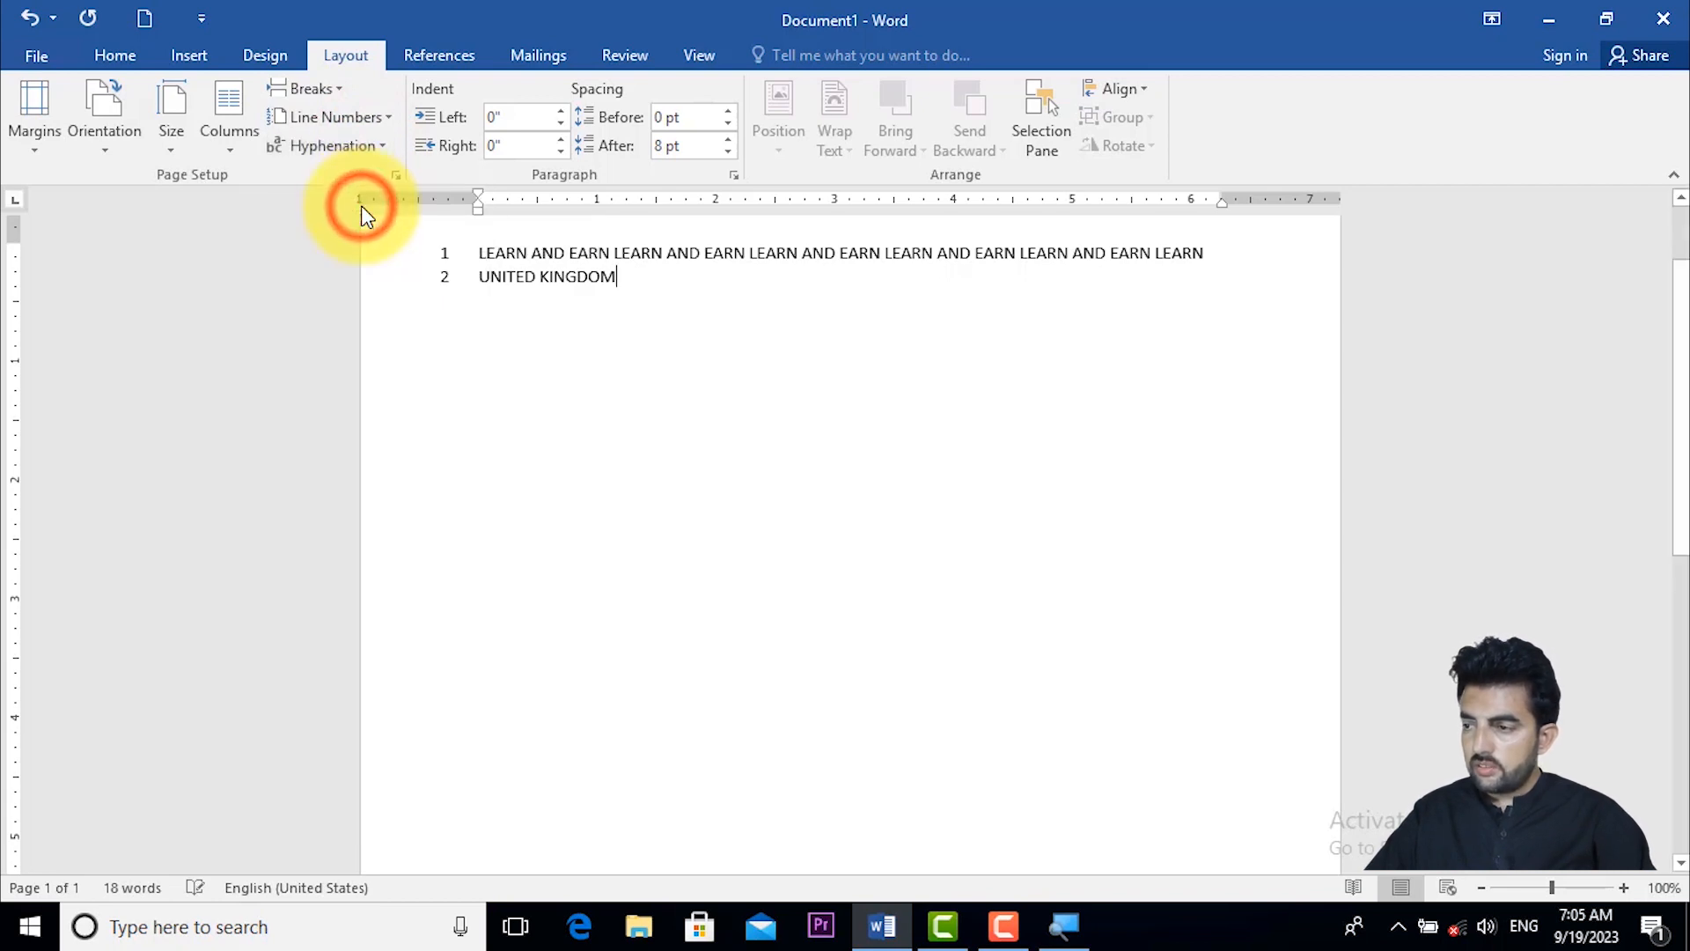
pyautogui.click(478, 277)
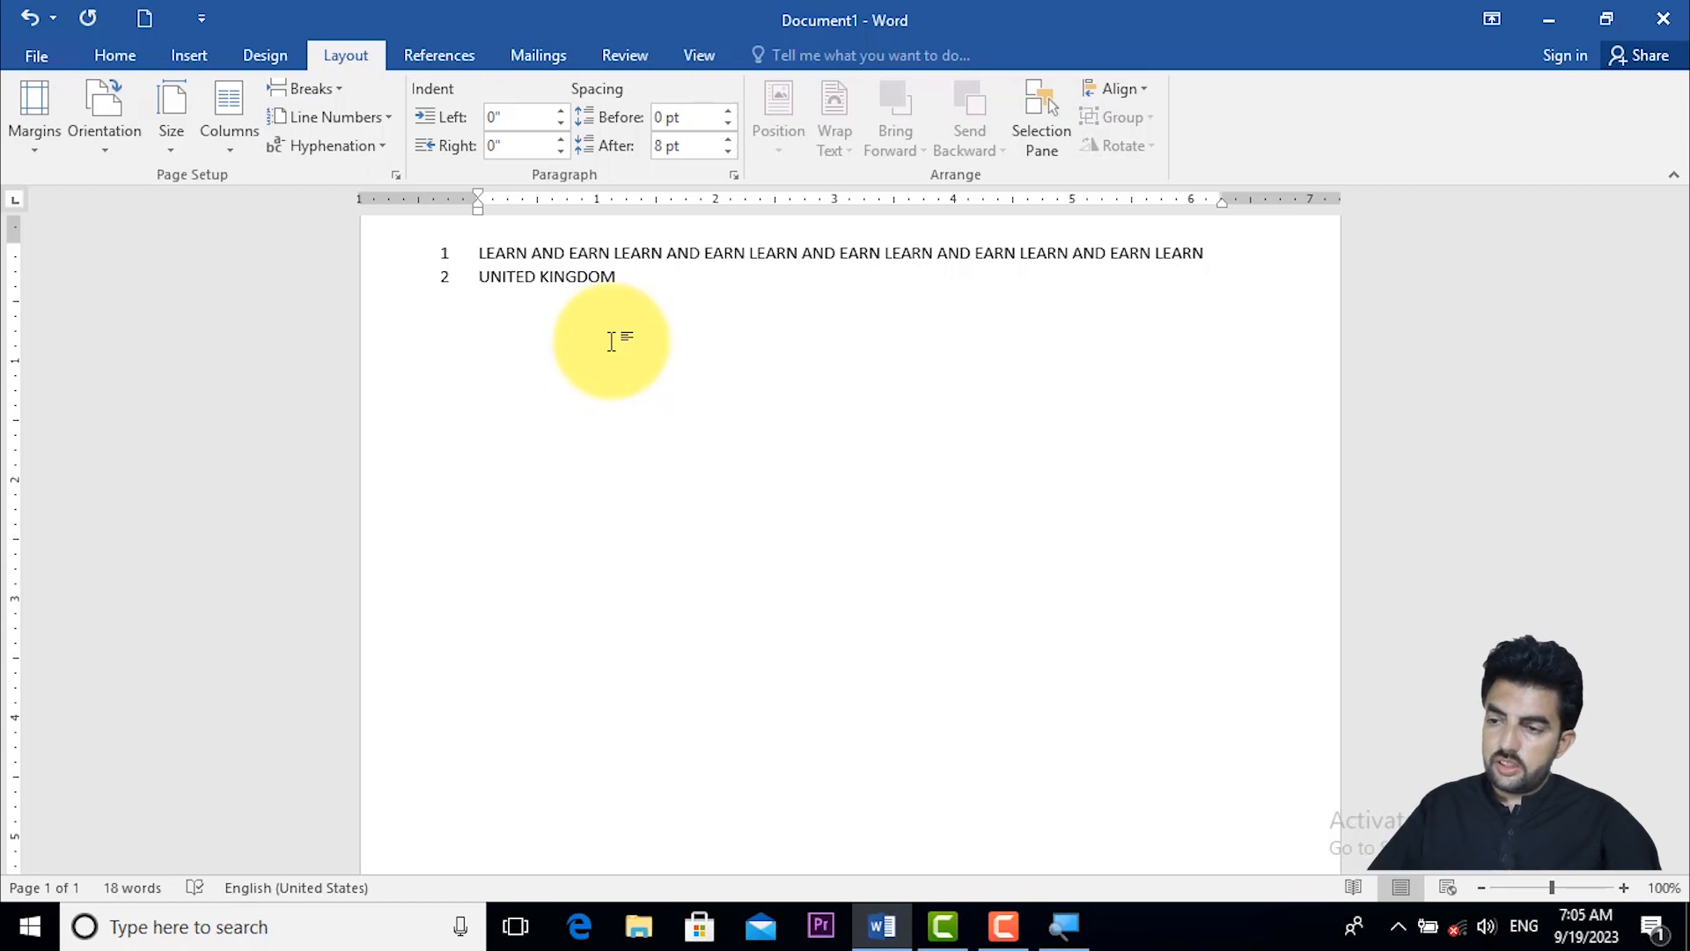
pyautogui.click(320, 117)
pyautogui.click(338, 151)
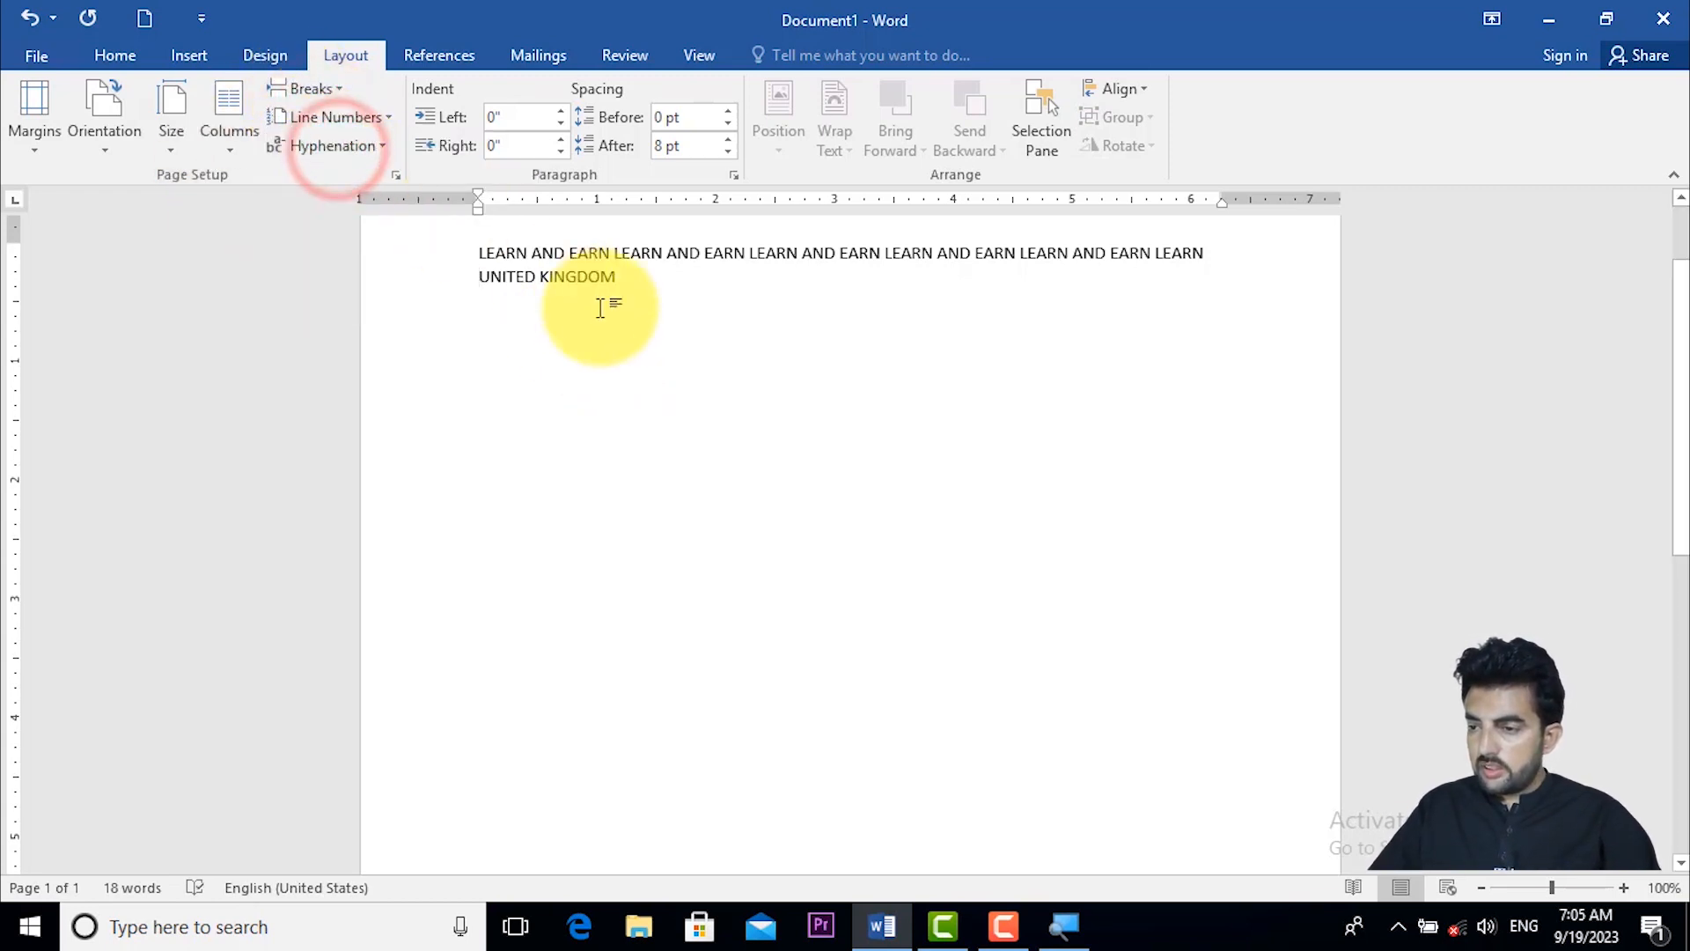
# - Replace the last "LEARN" of the first line with "UNIT", directly in front of "UNITED KINGDOM"
pyautogui.click(1212, 258)
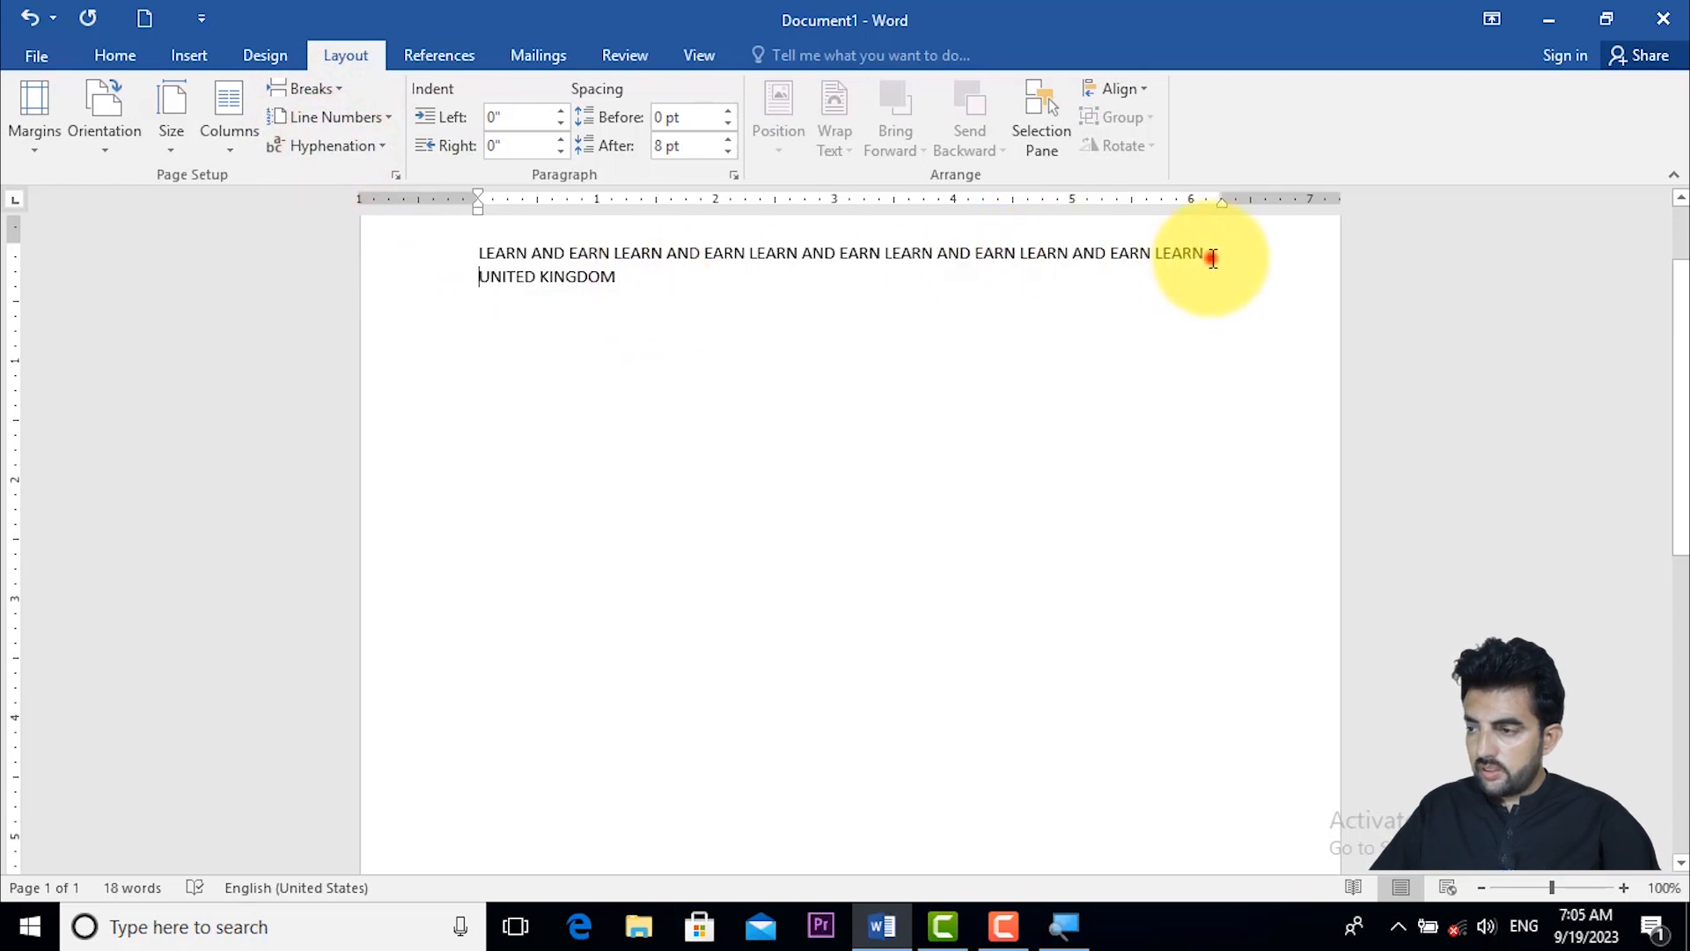
pyautogui.press('BackSpace')
pyautogui.press('BackSpace')
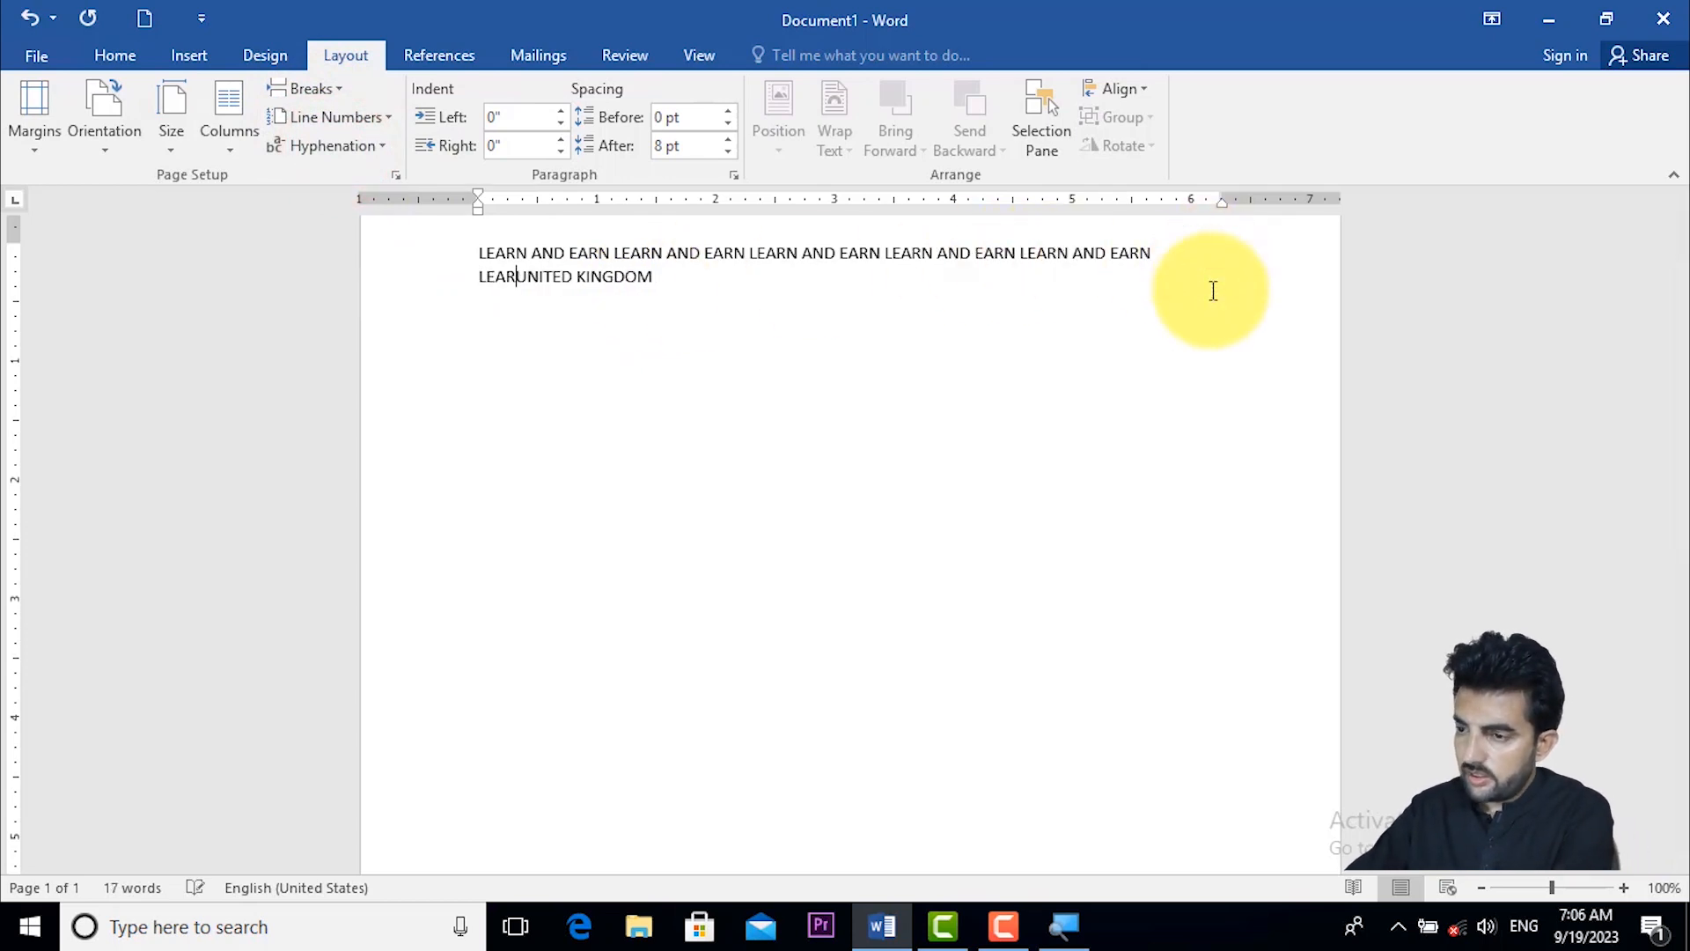
pyautogui.press('BackSpace')
pyautogui.press('BackSpace')
pyautogui.press('BackSpace')
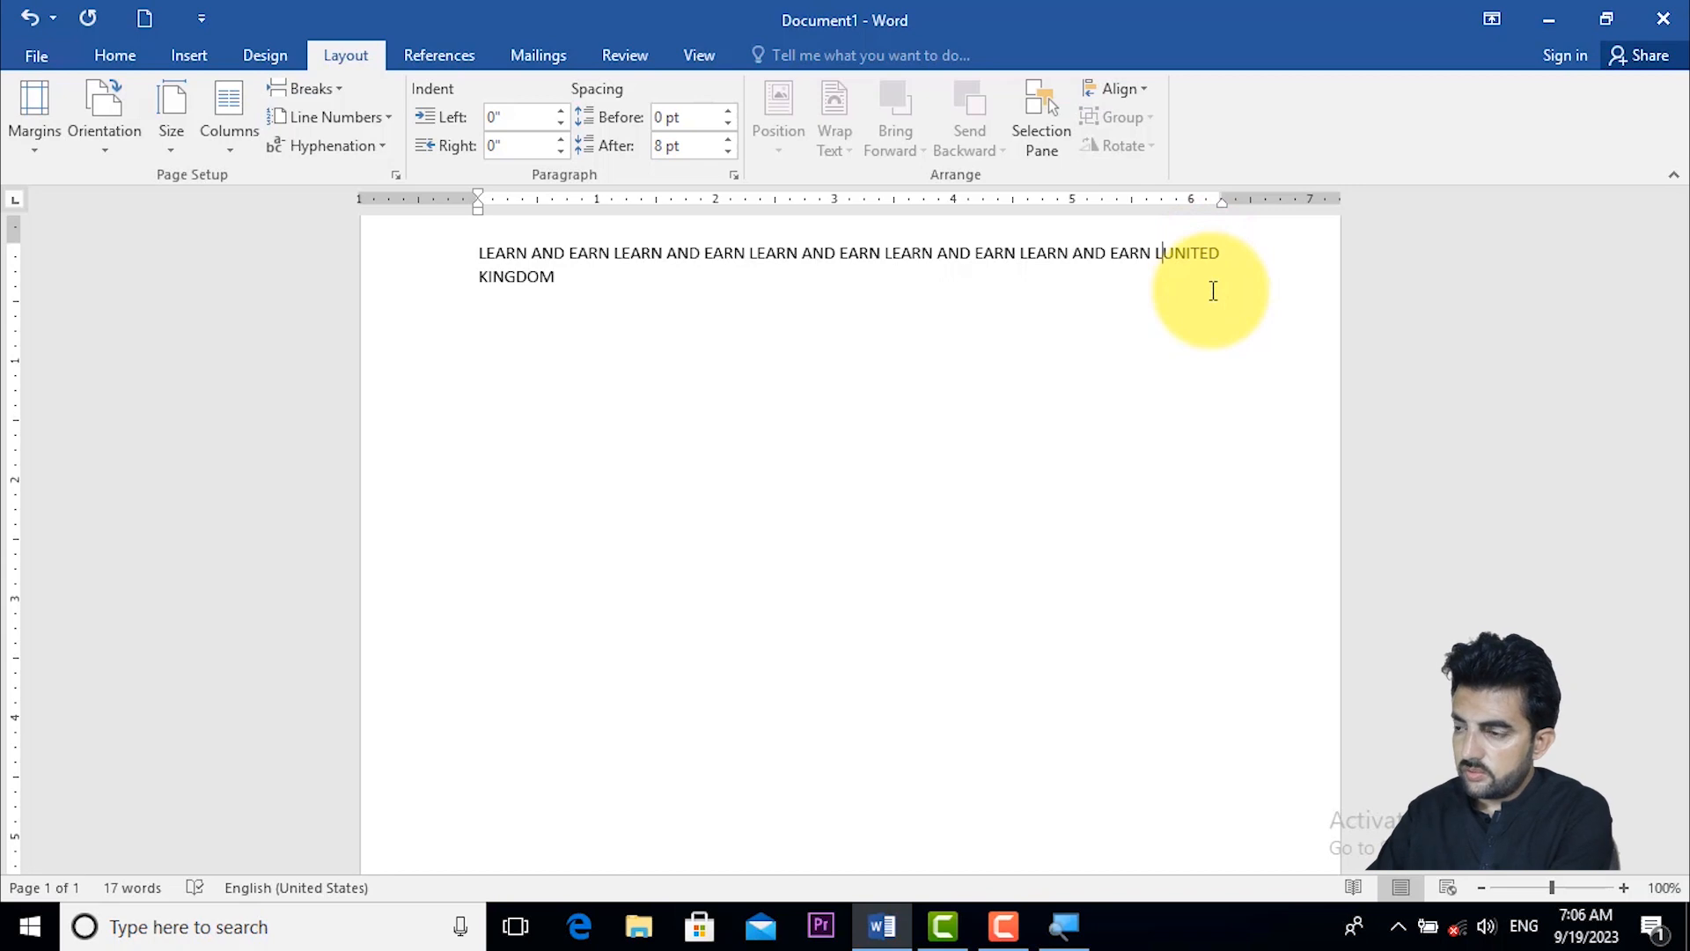
pyautogui.write('UUNITED')
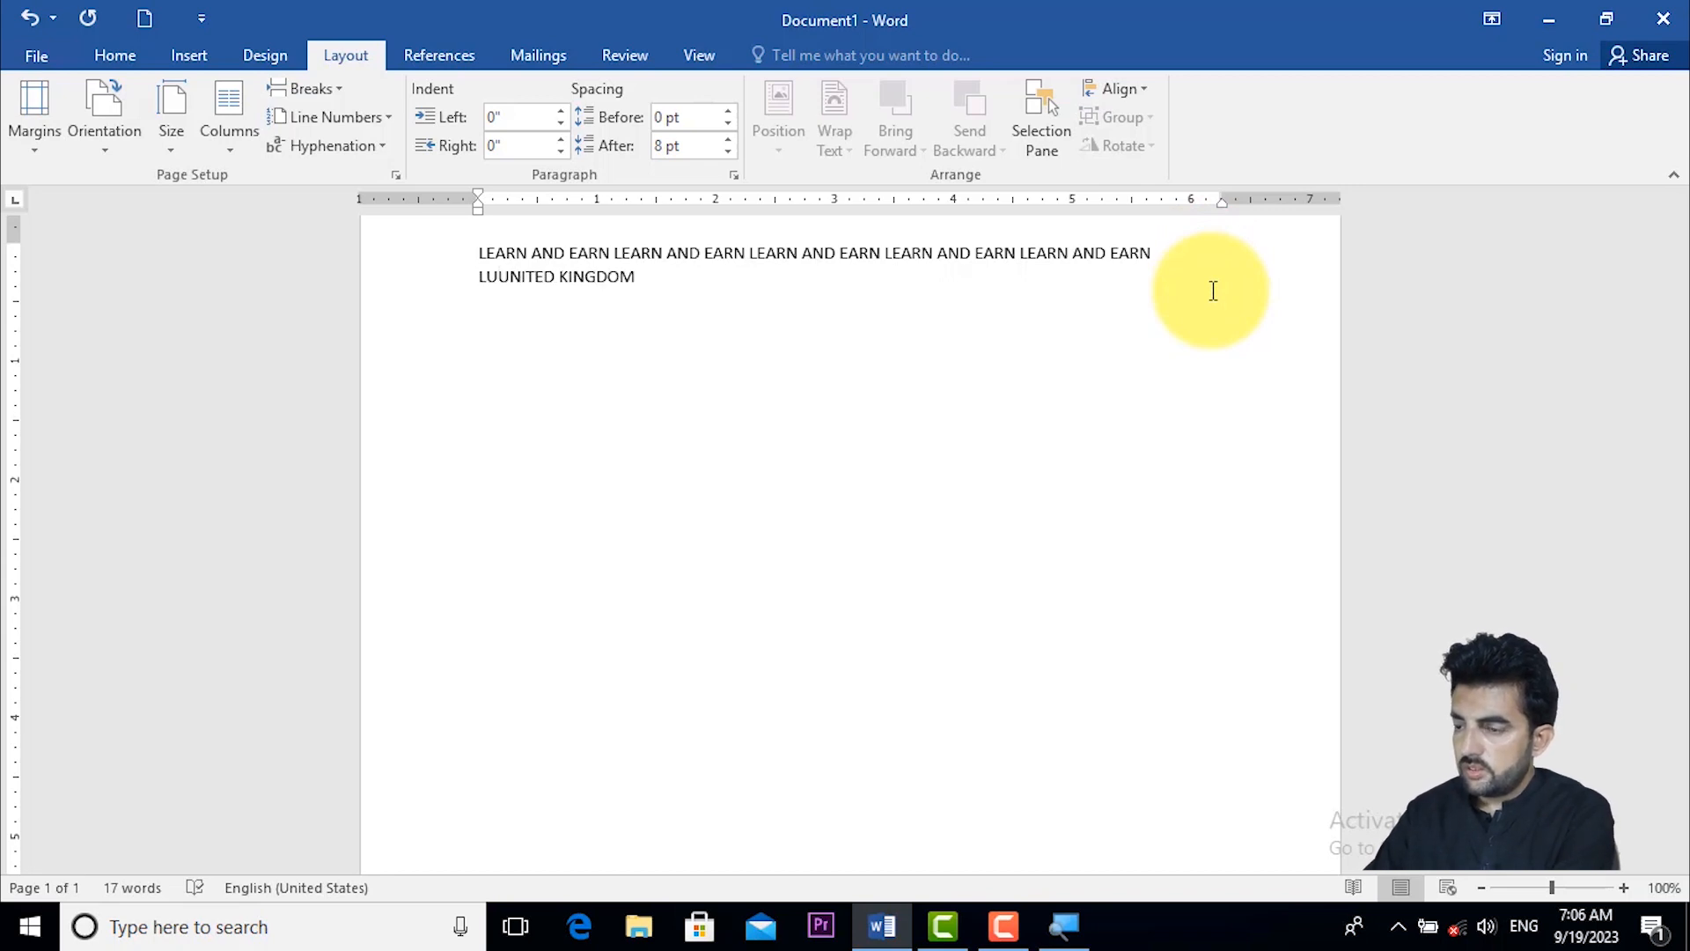
pyautogui.press('BackSpace')
pyautogui.press('BackSpace')
pyautogui.write('UNIT')
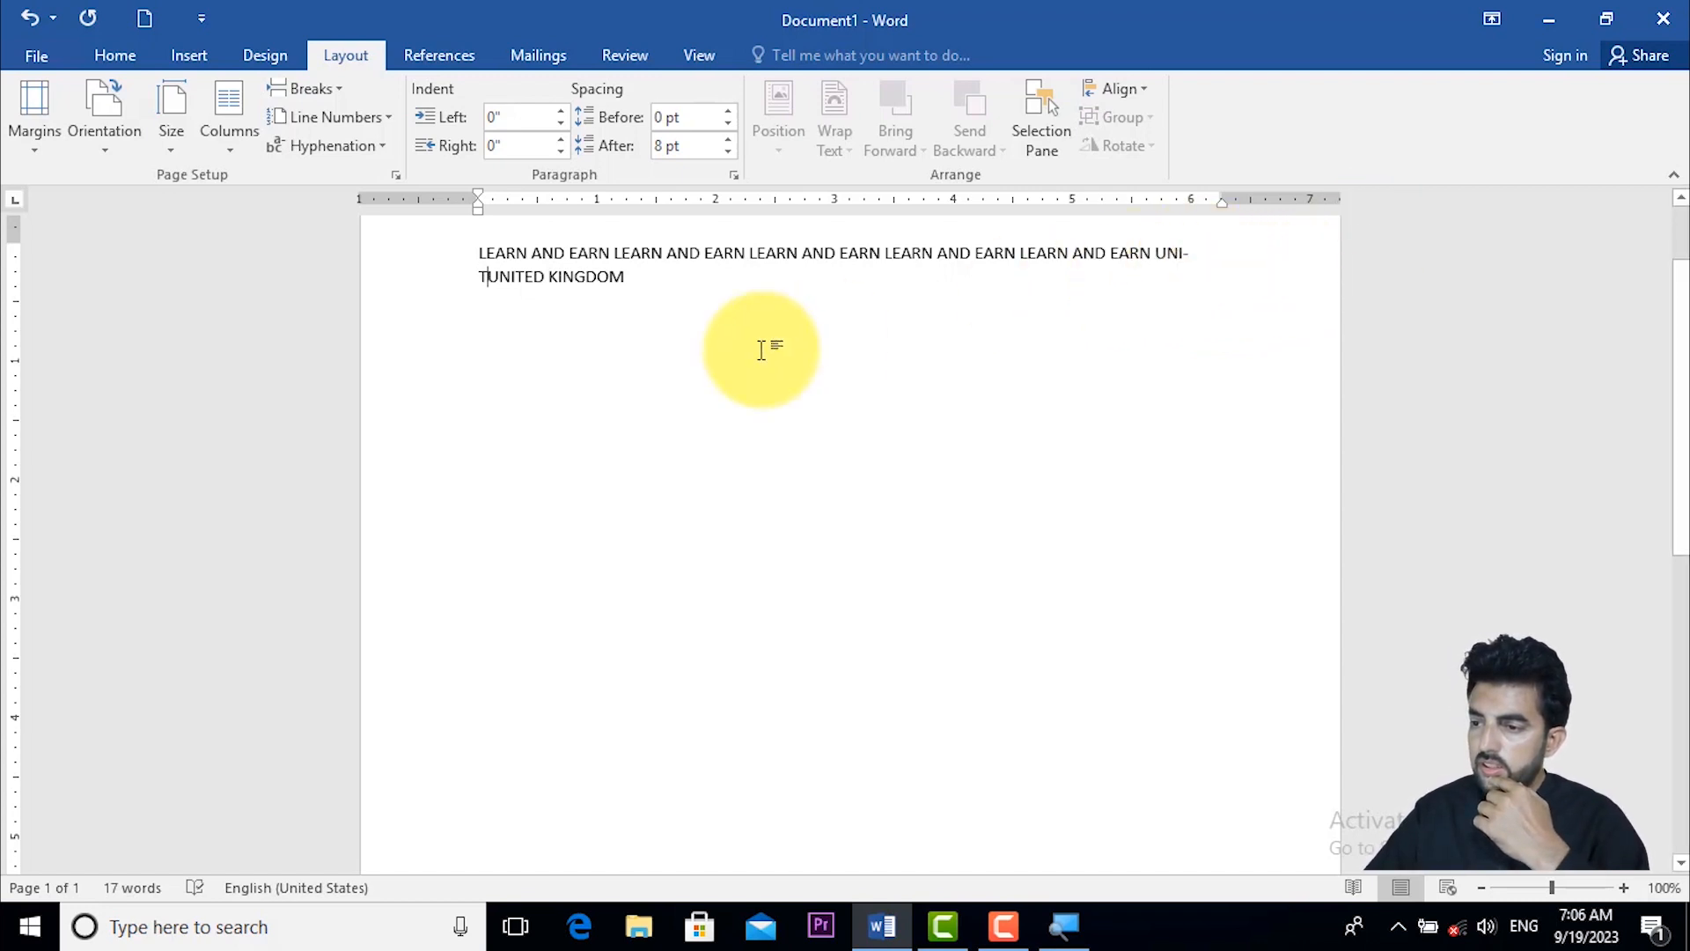
# - Edit the doubled word before "KINGDOM" so that it reads "UNINITTED"
pyautogui.click(511, 276)
pyautogui.press('Delete')
pyautogui.press('BackSpace')
pyautogui.press('BackSpace')
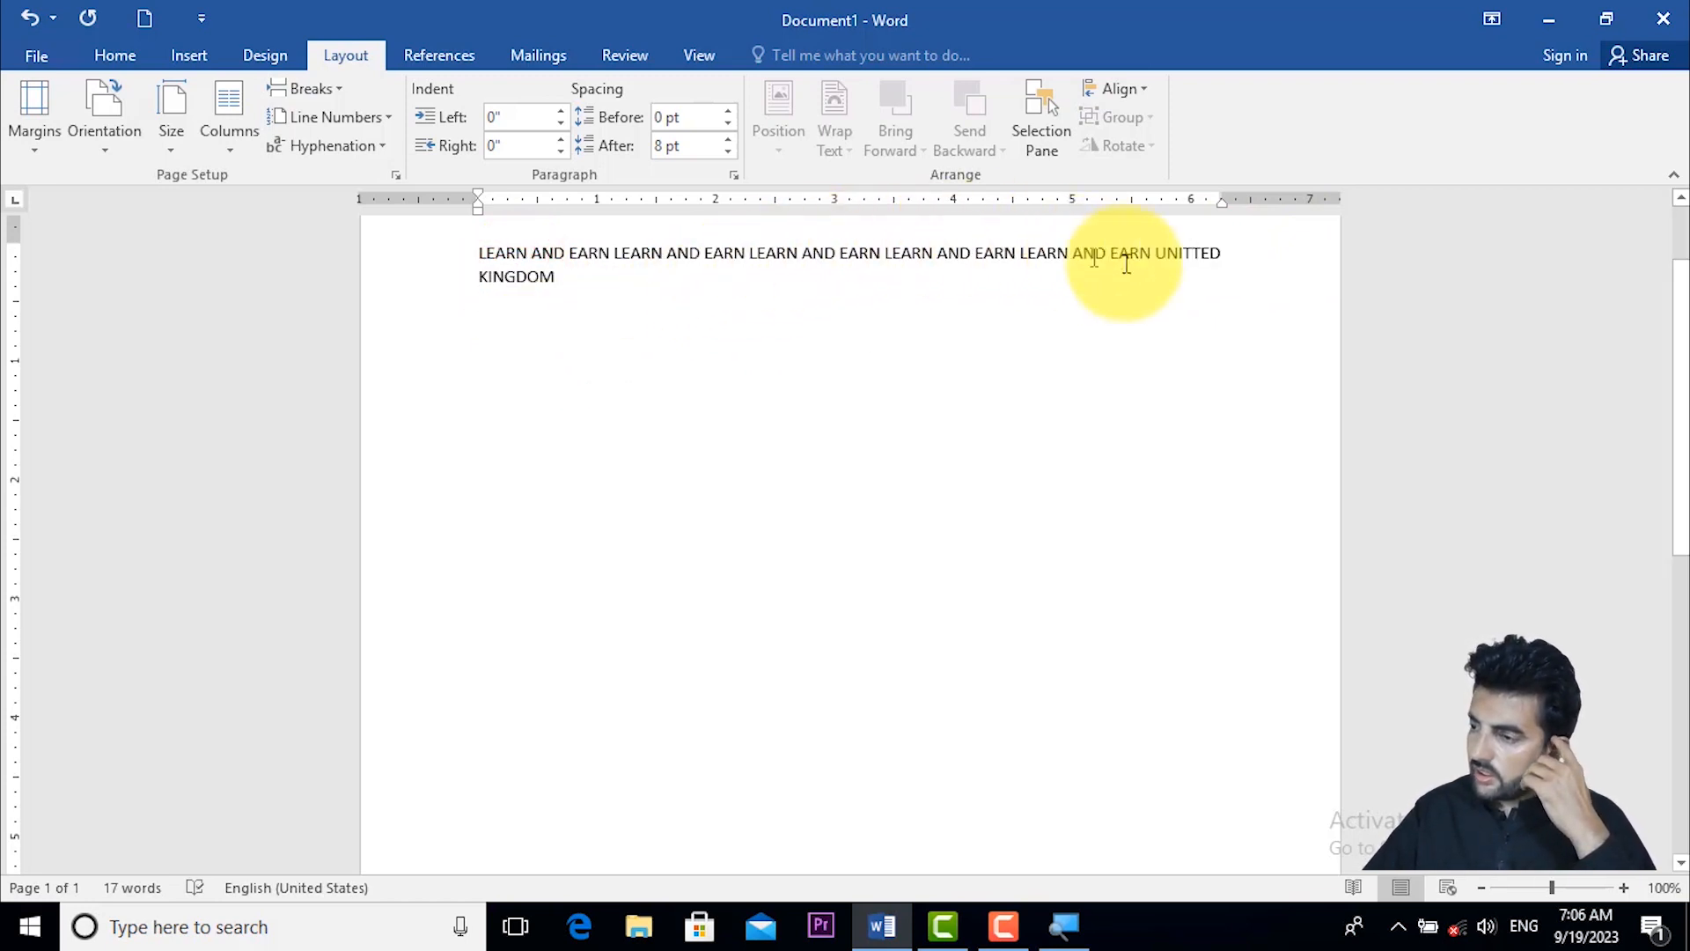
pyautogui.write('T')
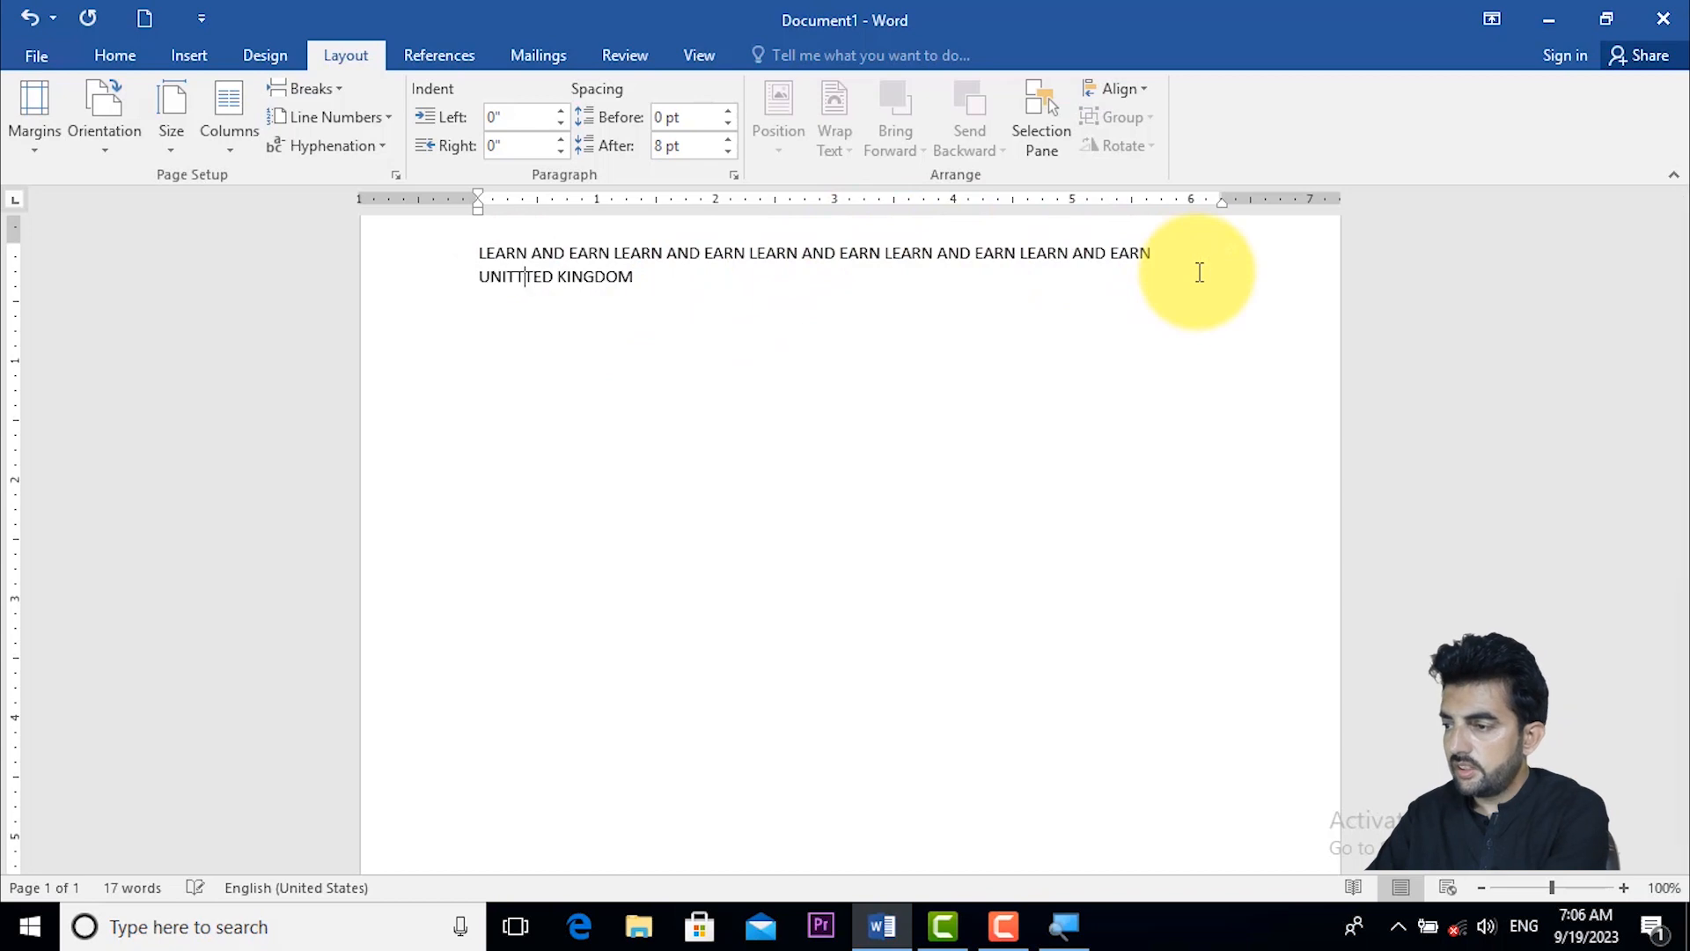
pyautogui.press('BackSpace')
pyautogui.press('BackSpace')
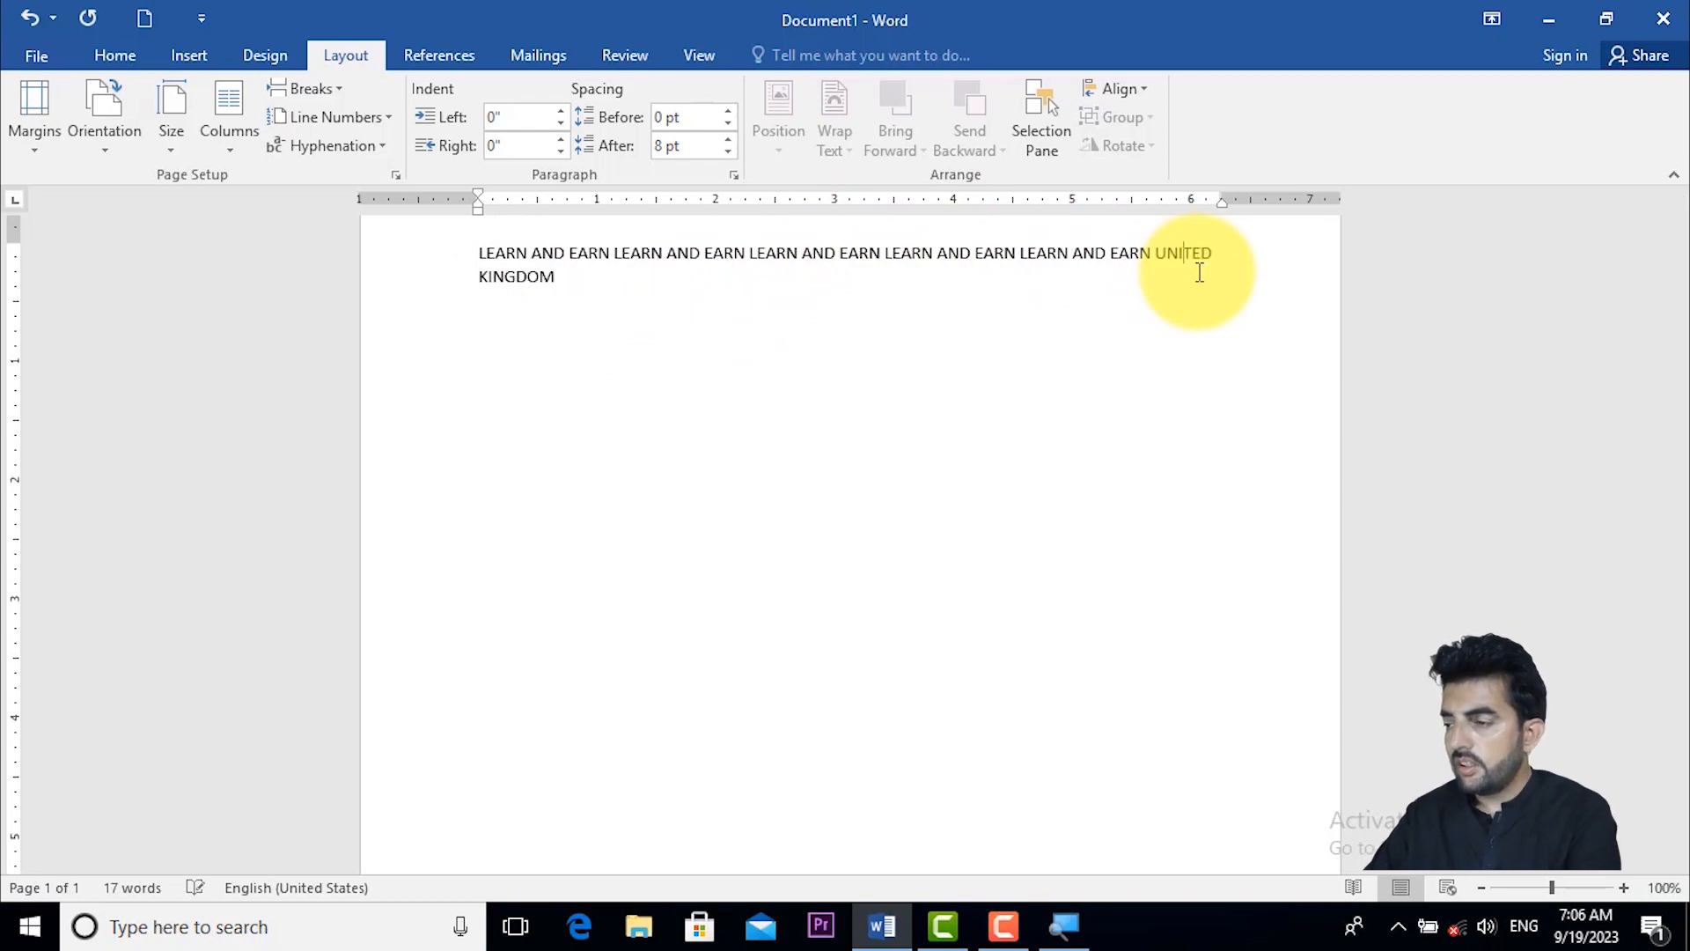
pyautogui.press('BackSpace')
pyautogui.write('INIT')
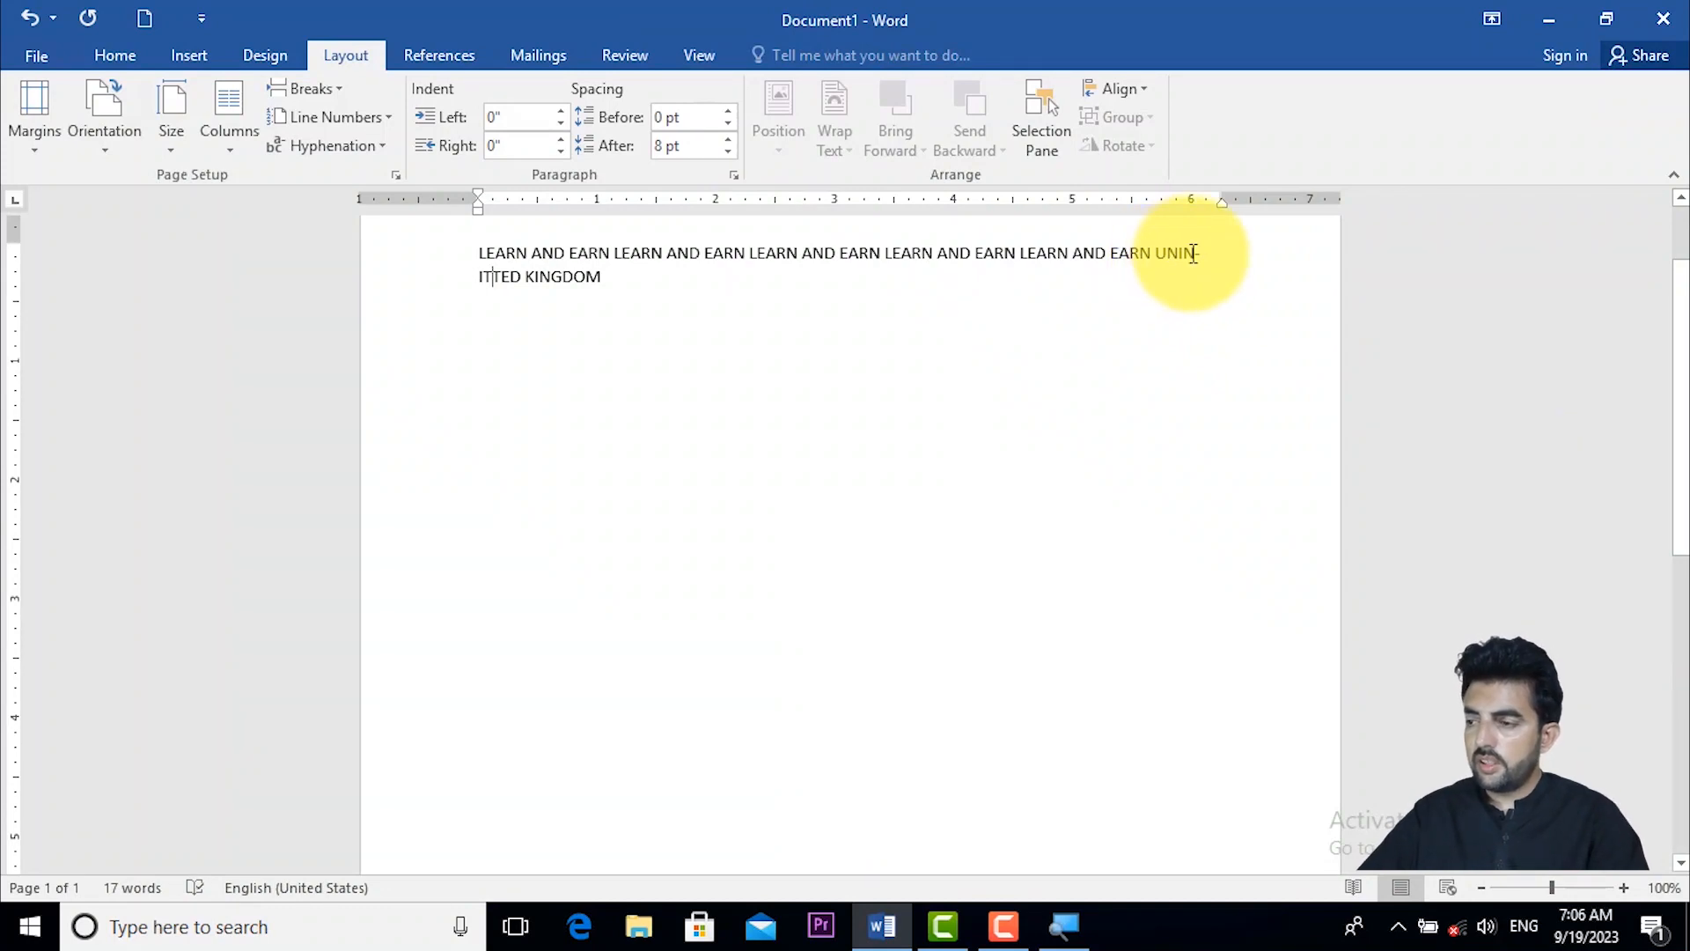
# - Set the document's hyphenation to None
pyautogui.click(356, 147)
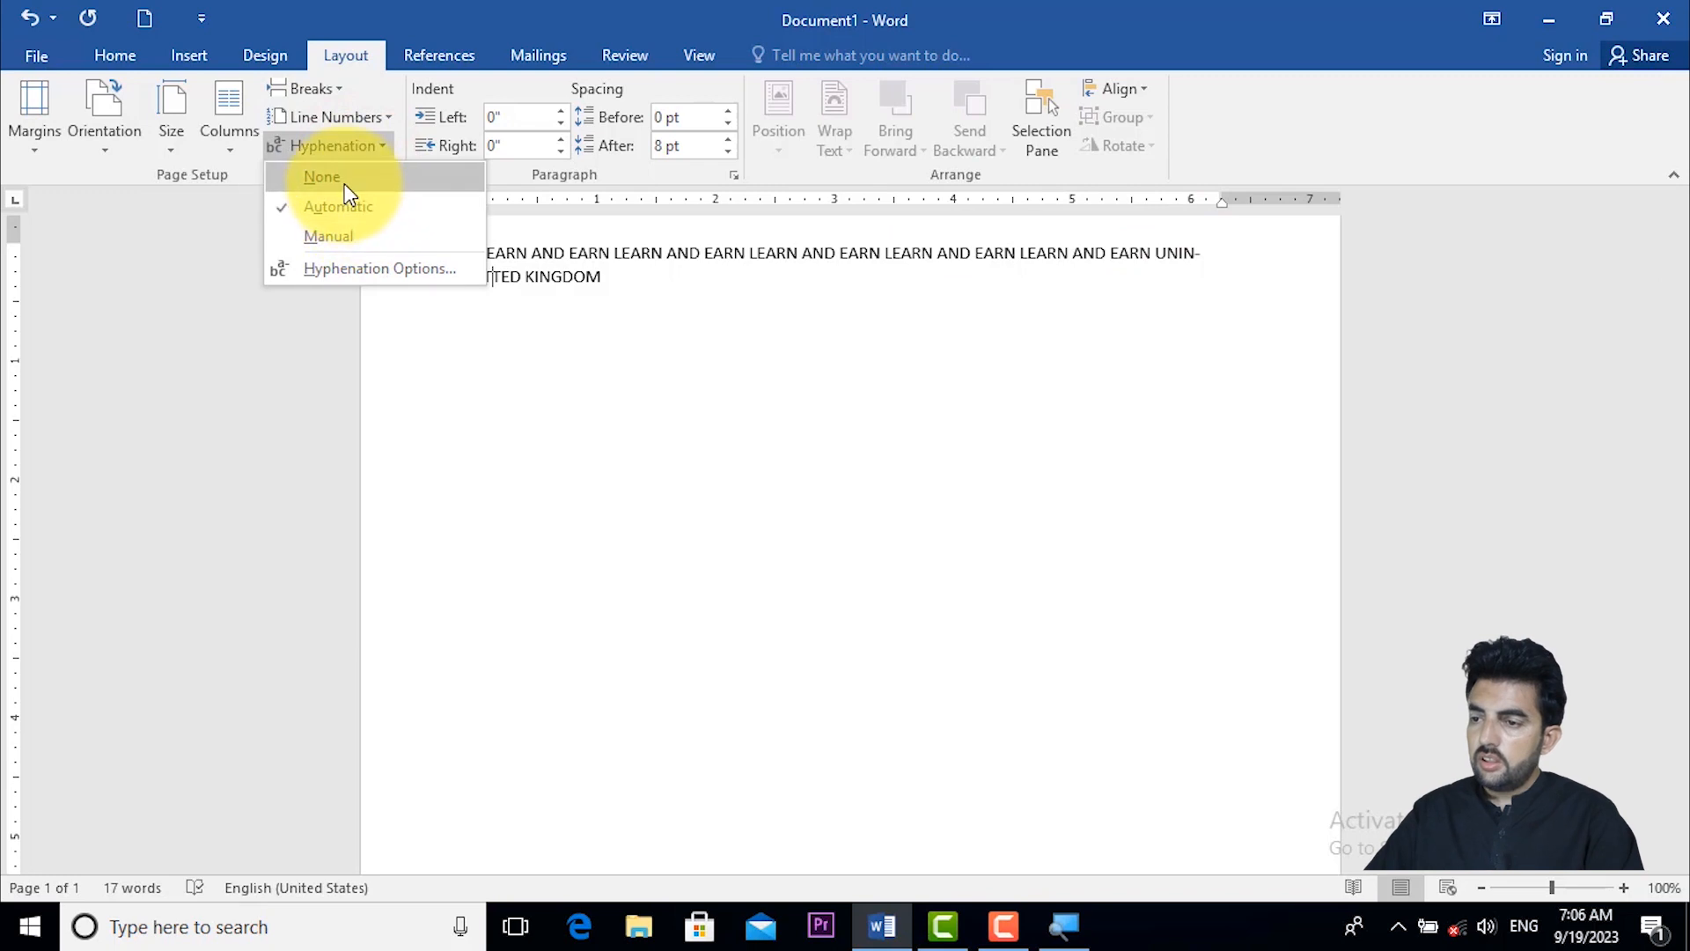
pyautogui.click(345, 183)
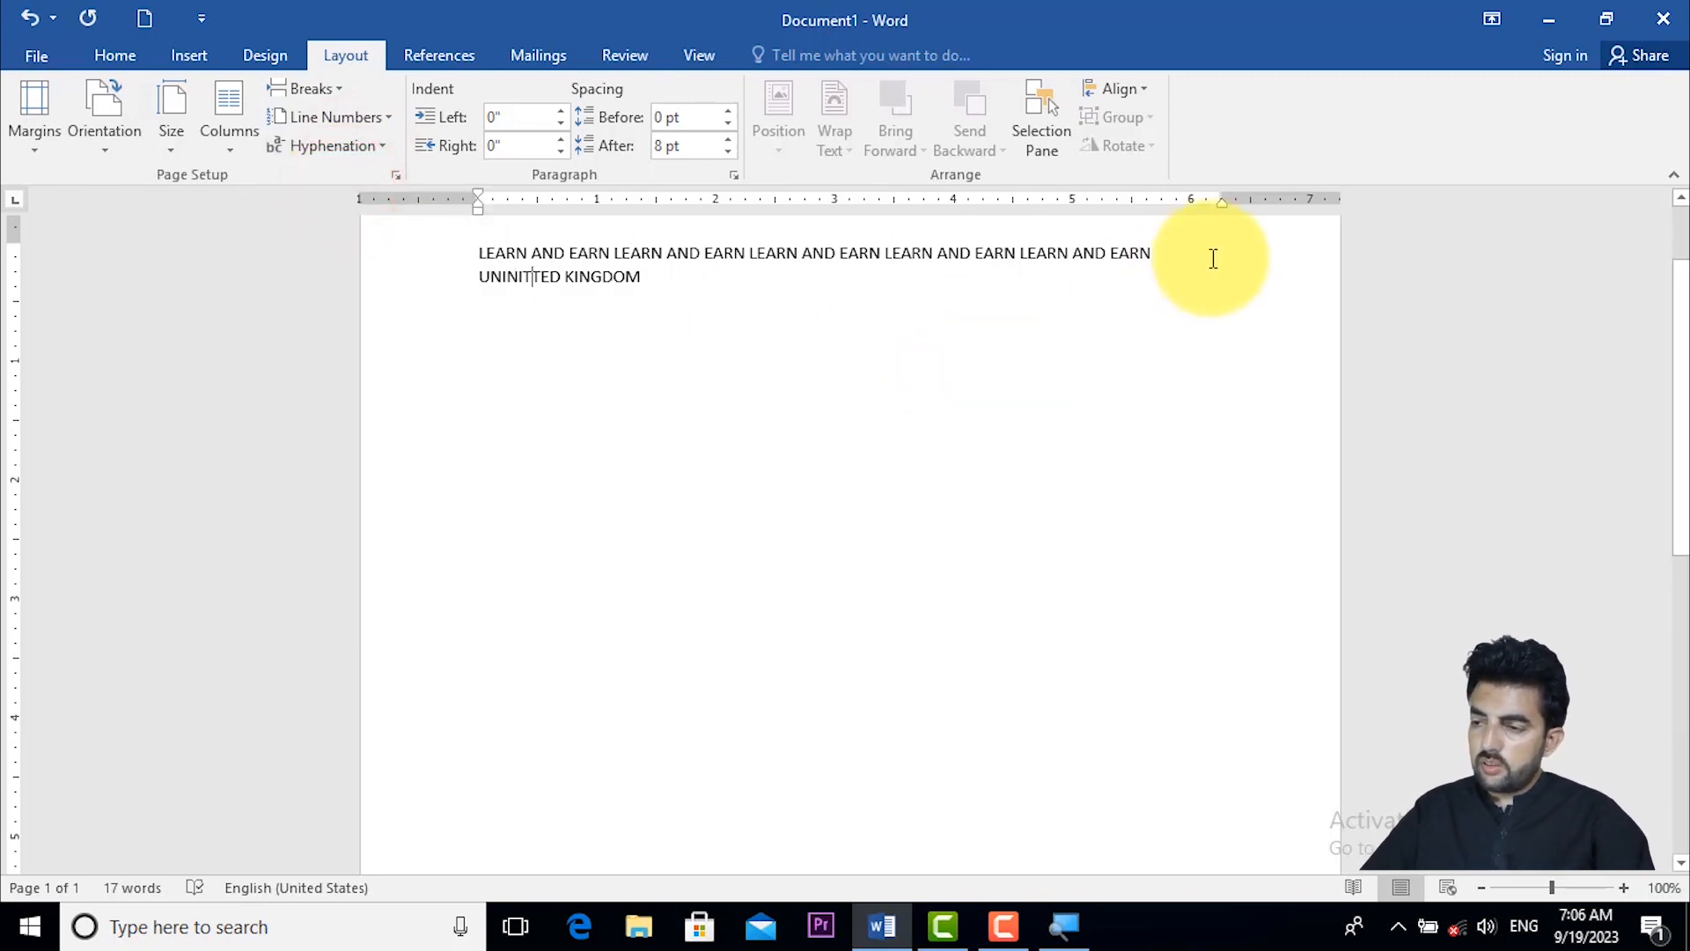
pyautogui.click(837, 297)
# - Copy the whole paragraph and paste the copy directly after "UNINITTED KINGDOM"
pyautogui.tripleClick(569, 258)
pyautogui.hotkey('ctrl', 'c')
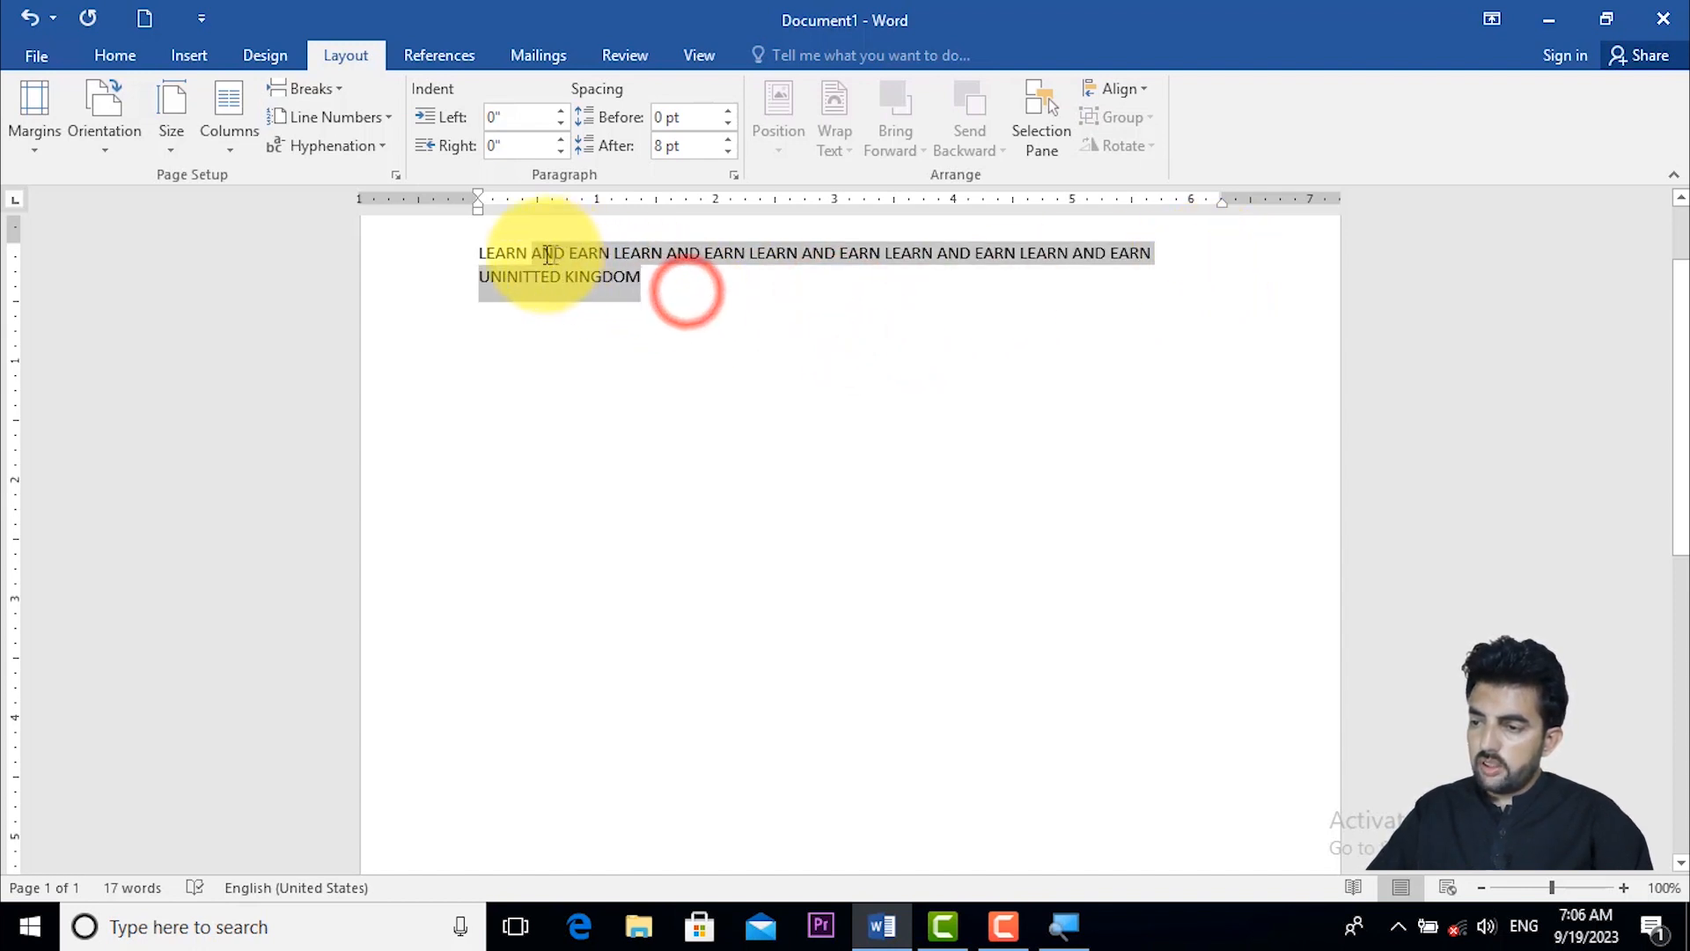
pyautogui.click(700, 287)
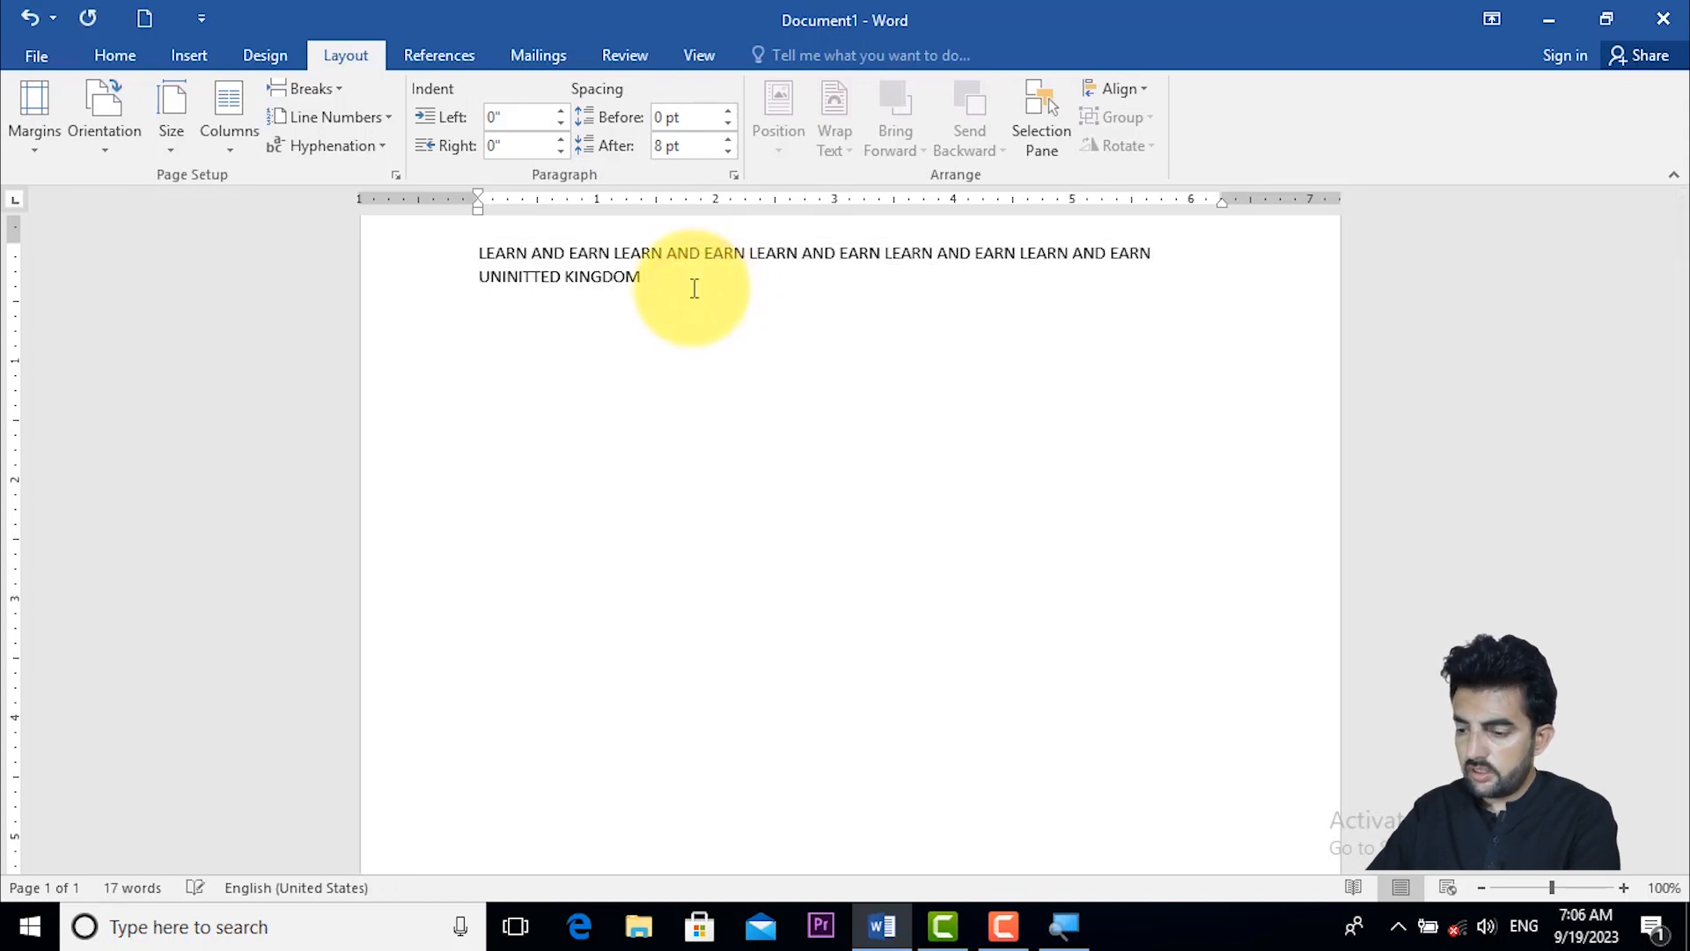
pyautogui.hotkey('ctrl', 'v')
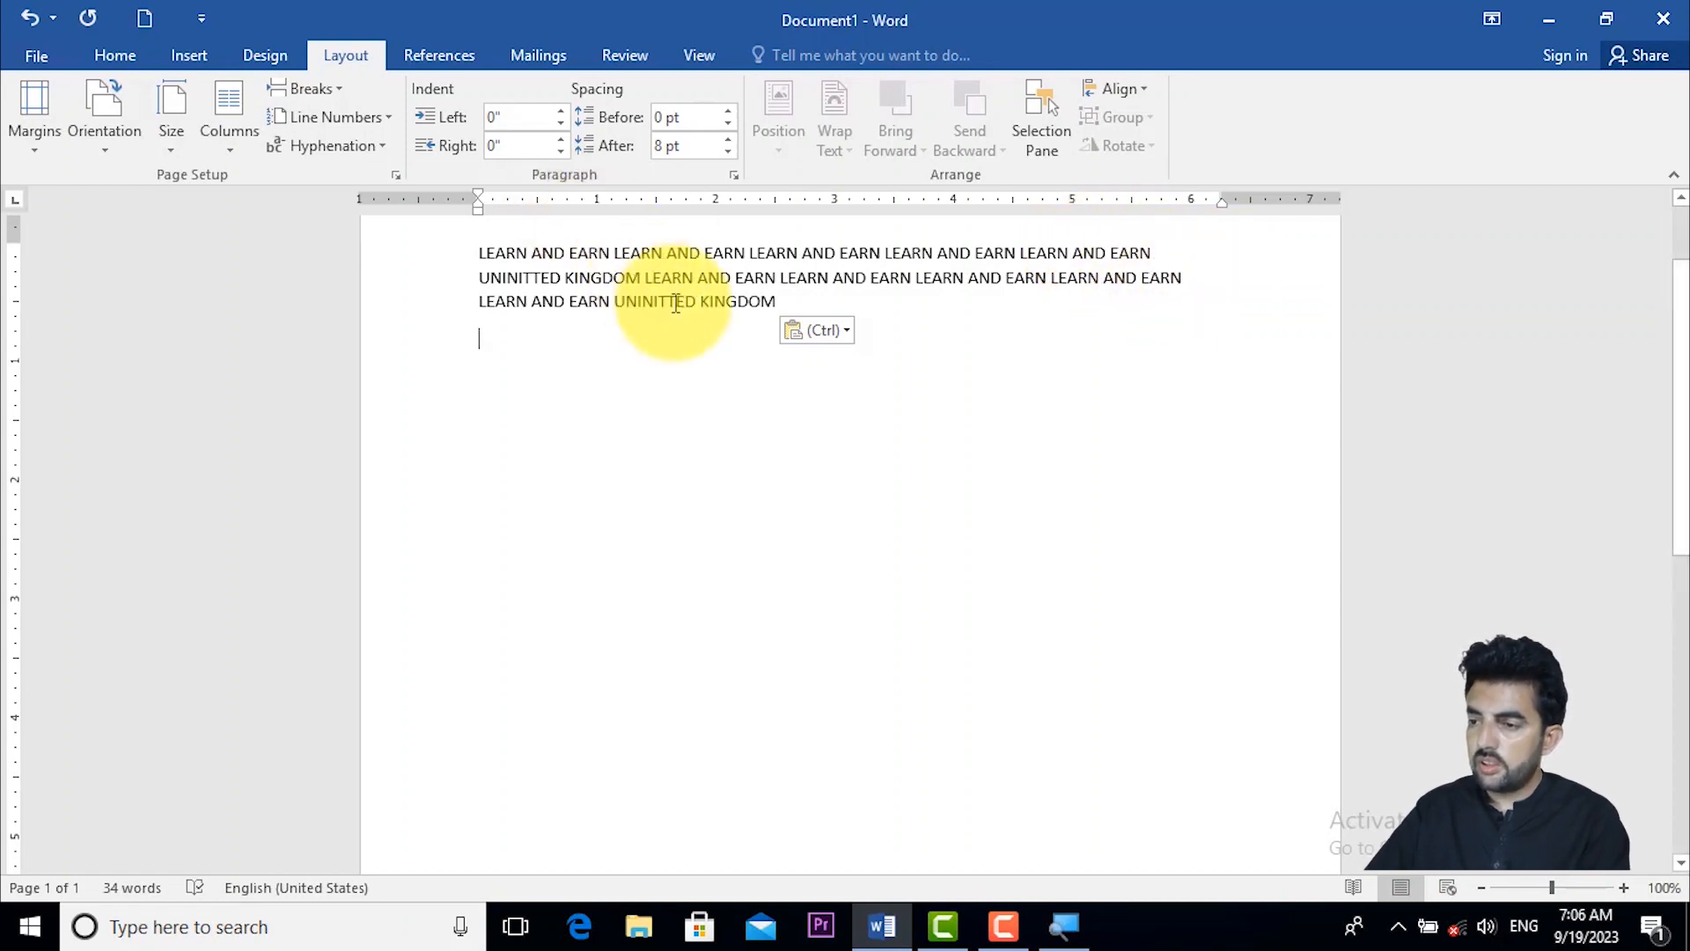
# - Select the whole extended text and set its hyphenation to Automatic
pyautogui.moveTo(775, 303); pyautogui.dragTo(480, 255)
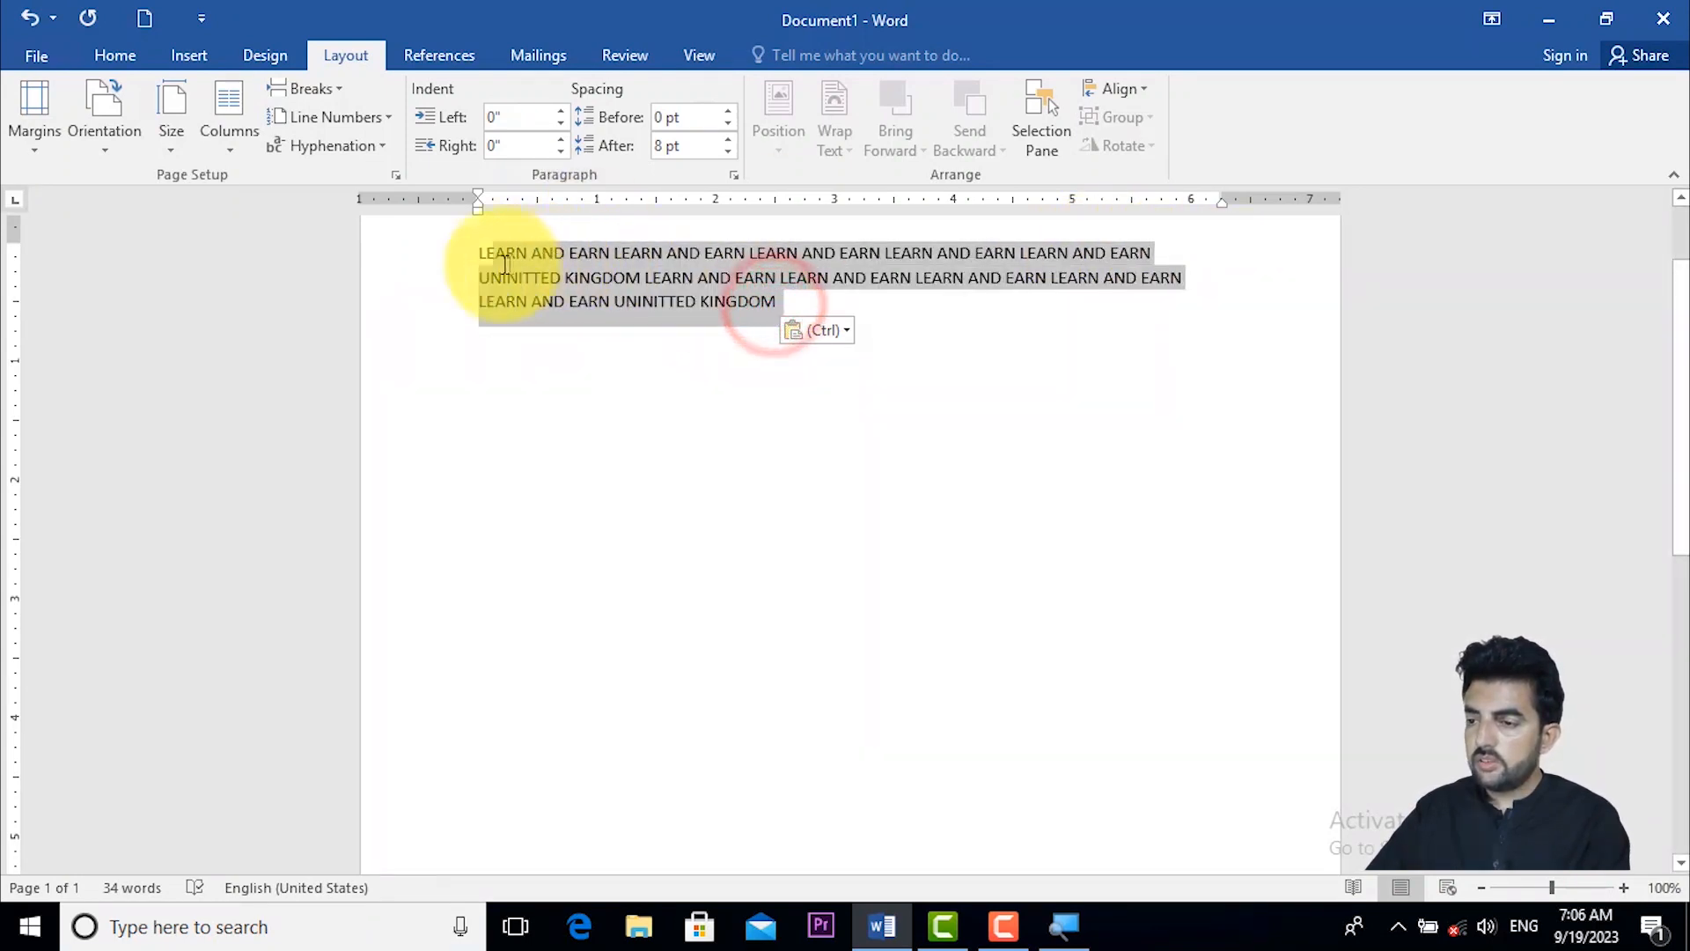
pyautogui.click(345, 150)
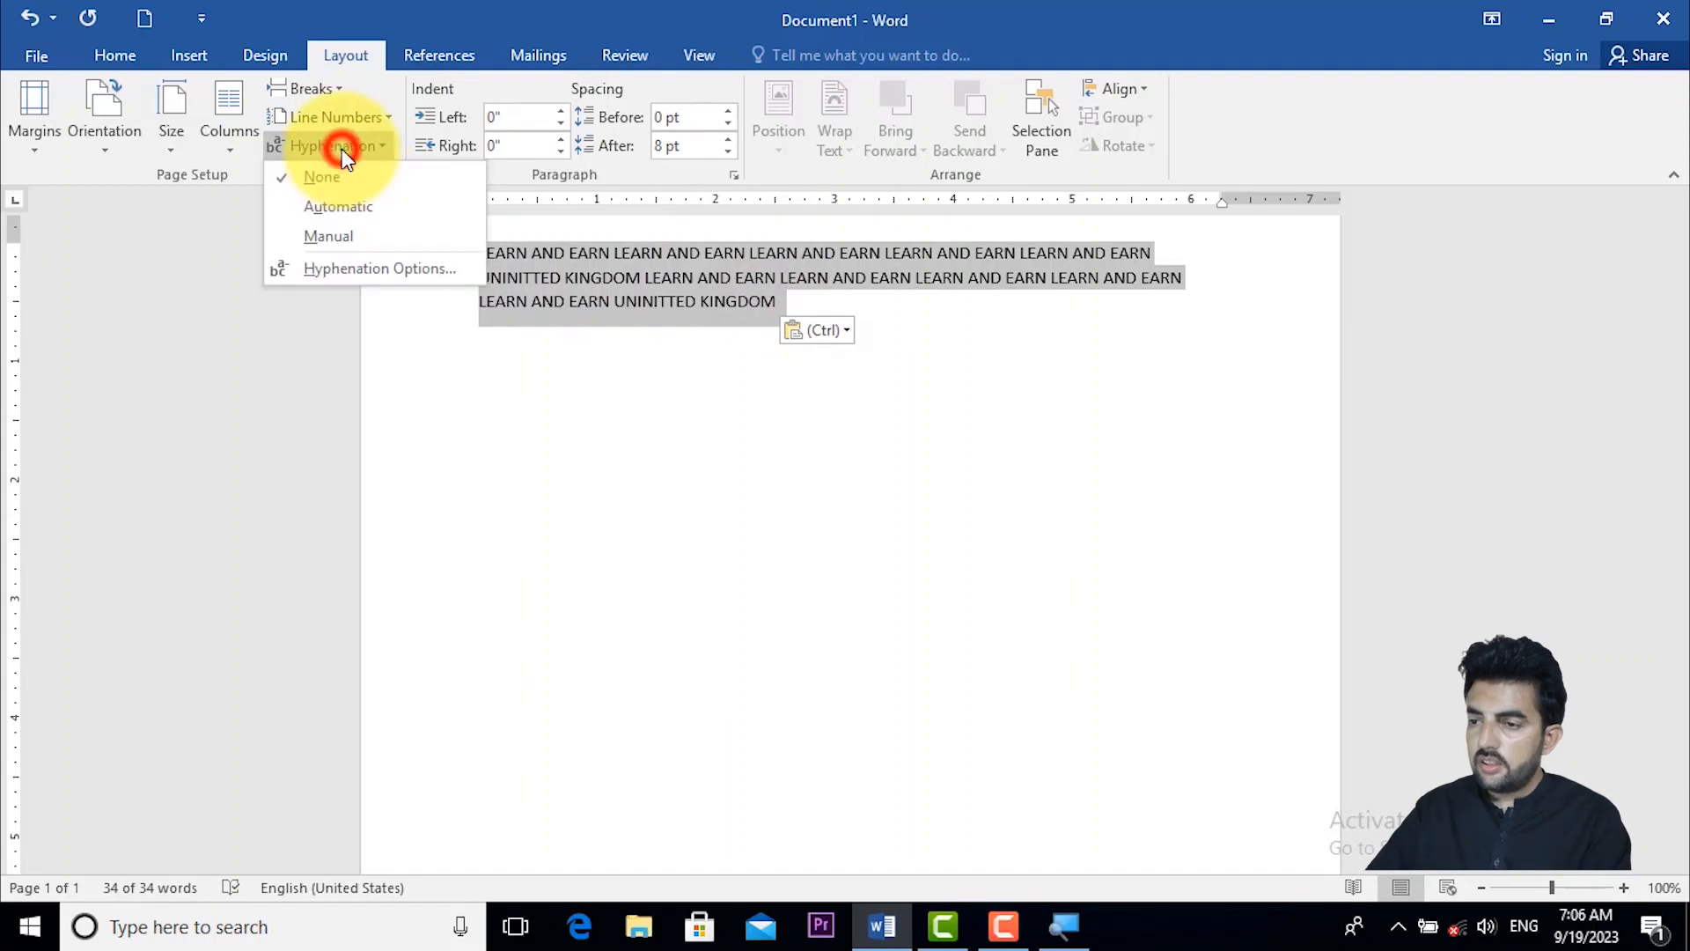
pyautogui.click(356, 201)
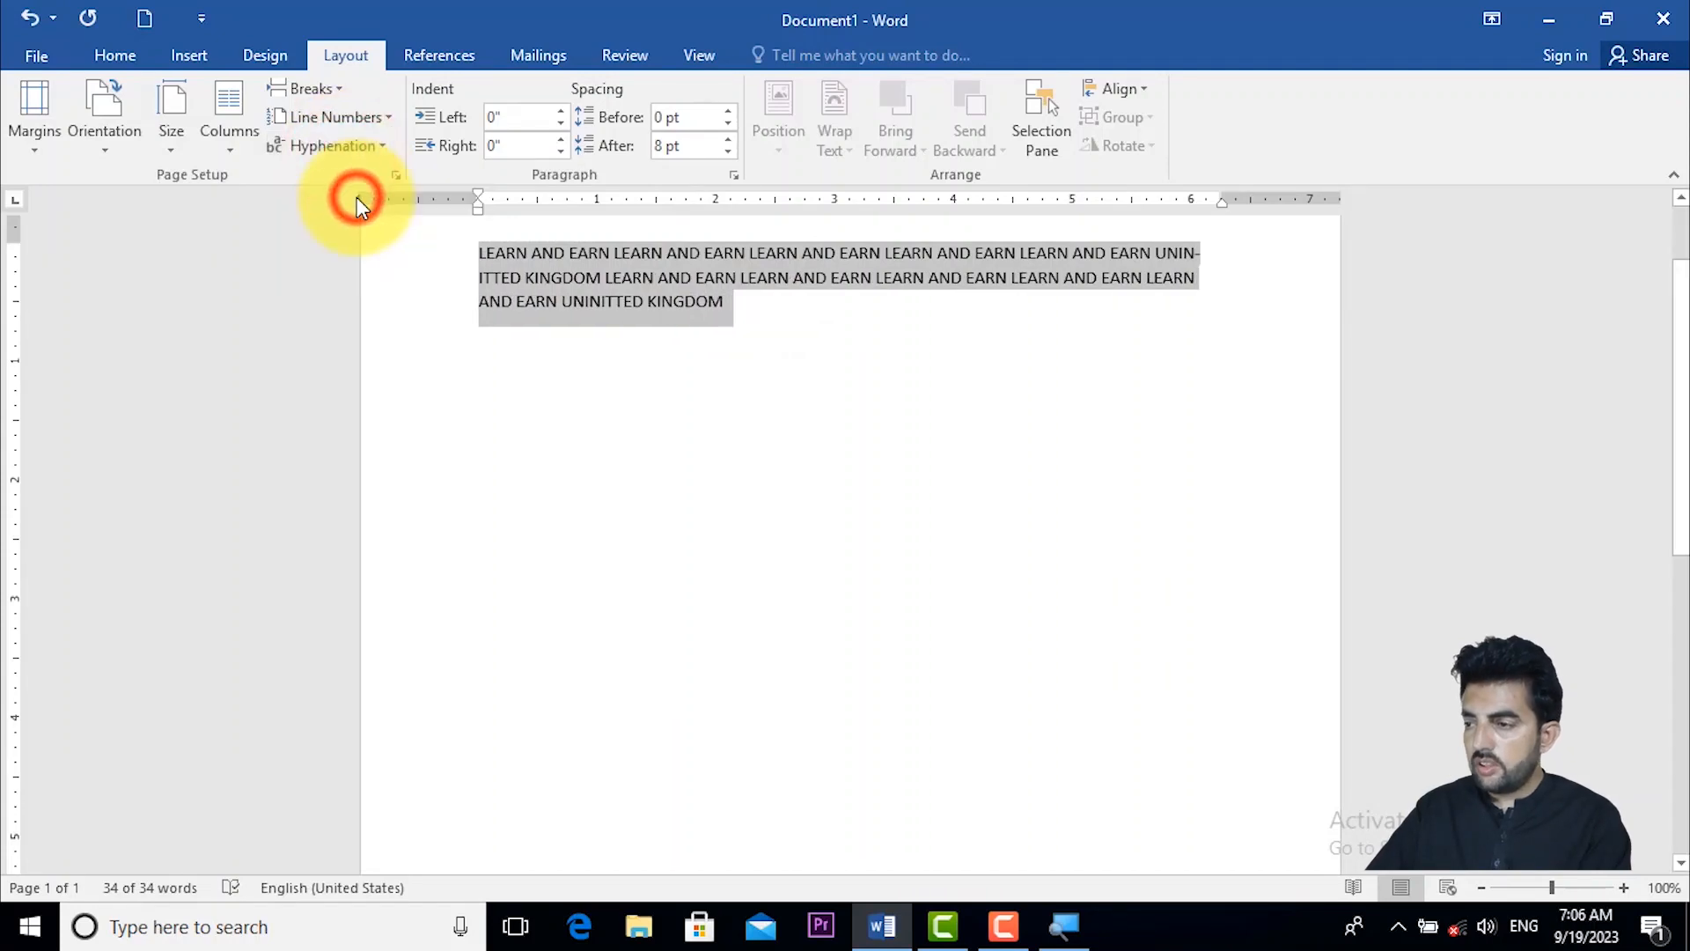
pyautogui.click(1224, 243)
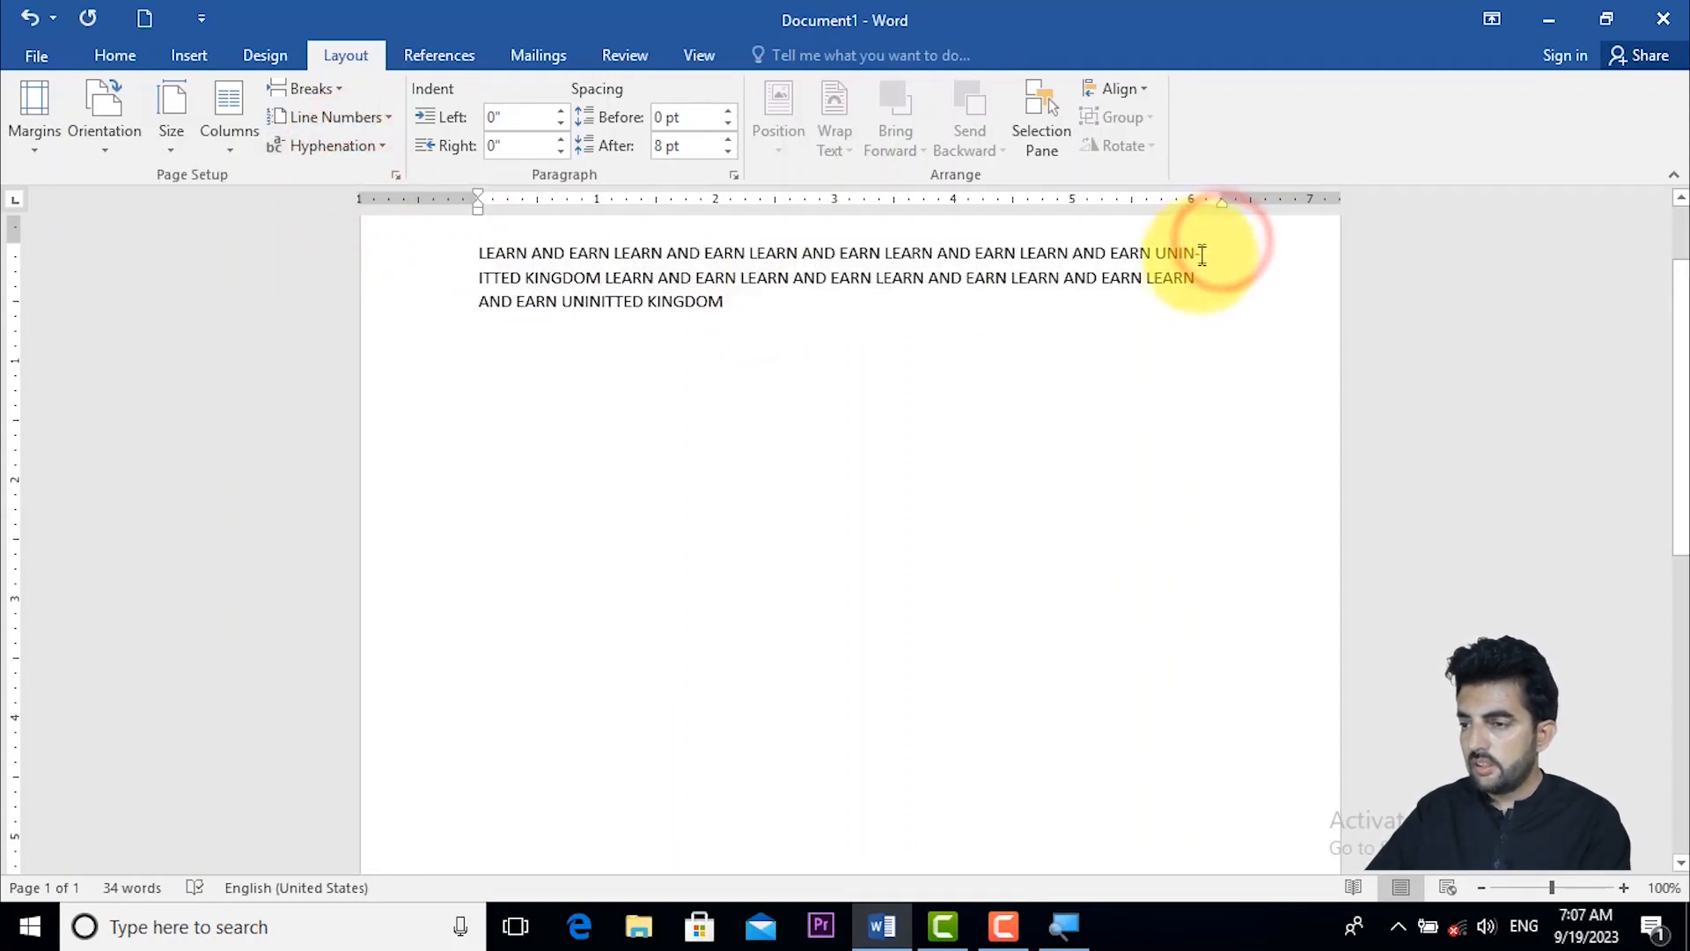
# - Select the whole paragraph and set its left indent to 0.3"
pyautogui.moveTo(765, 319); pyautogui.dragTo(446, 241)
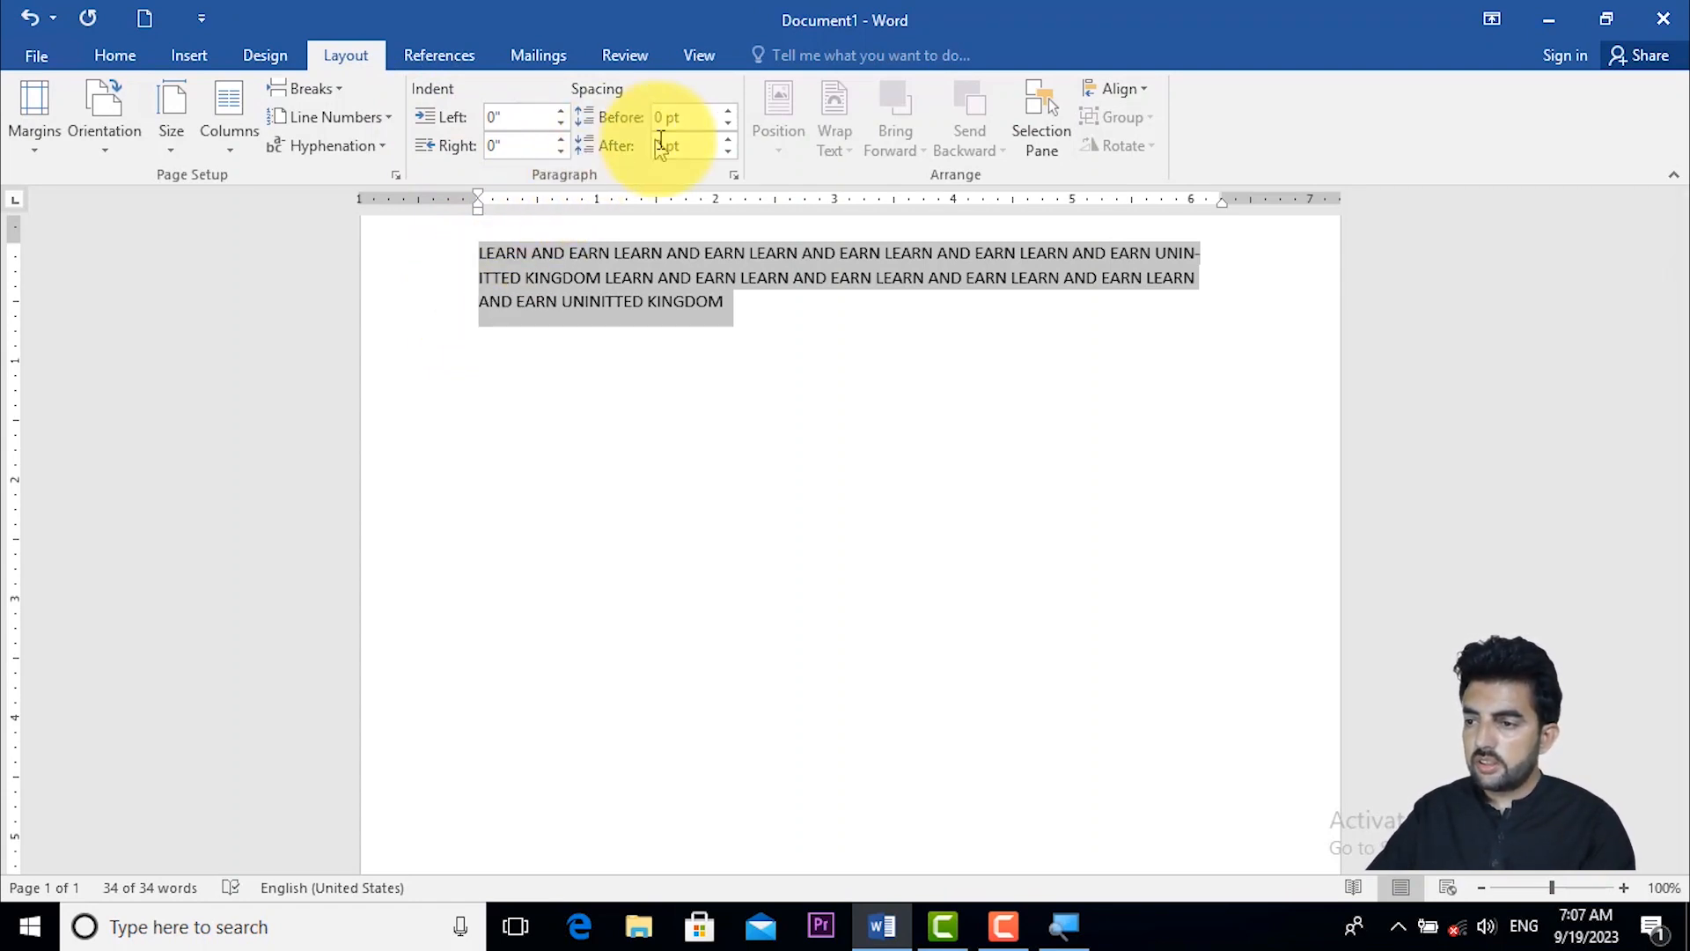
pyautogui.click(558, 107)
pyautogui.click(558, 107)
pyautogui.click(558, 107)
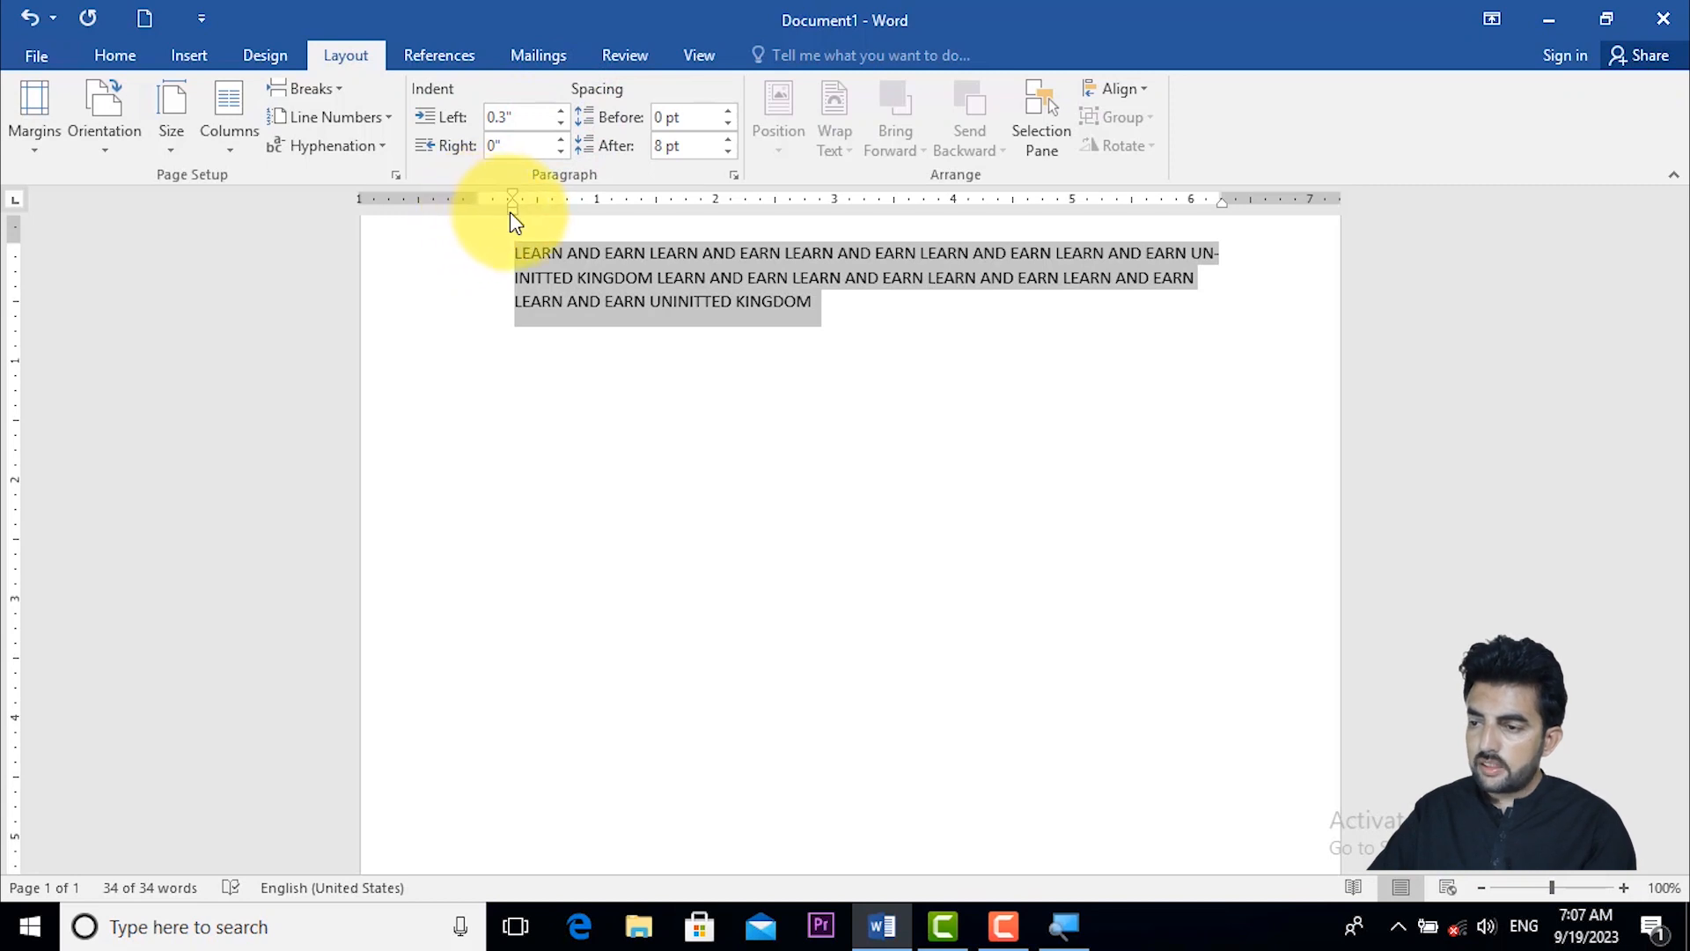
# - Set the selected paragraph's left indent to 0"
pyautogui.click(559, 125)
pyautogui.click(560, 125)
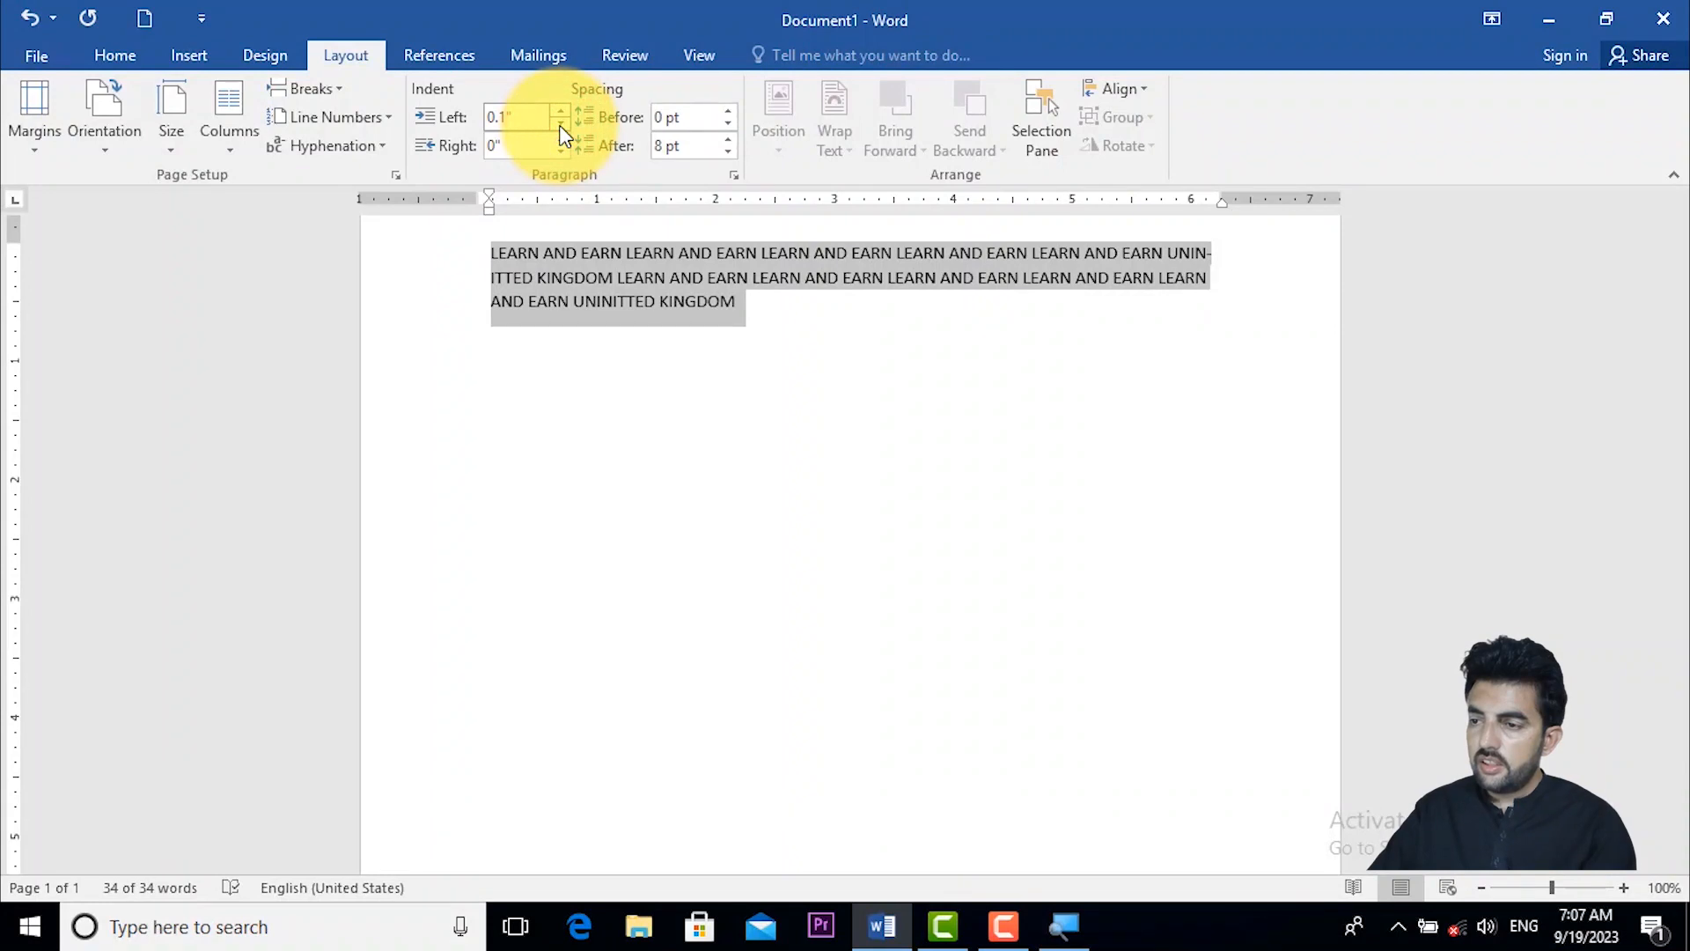
pyautogui.click(558, 124)
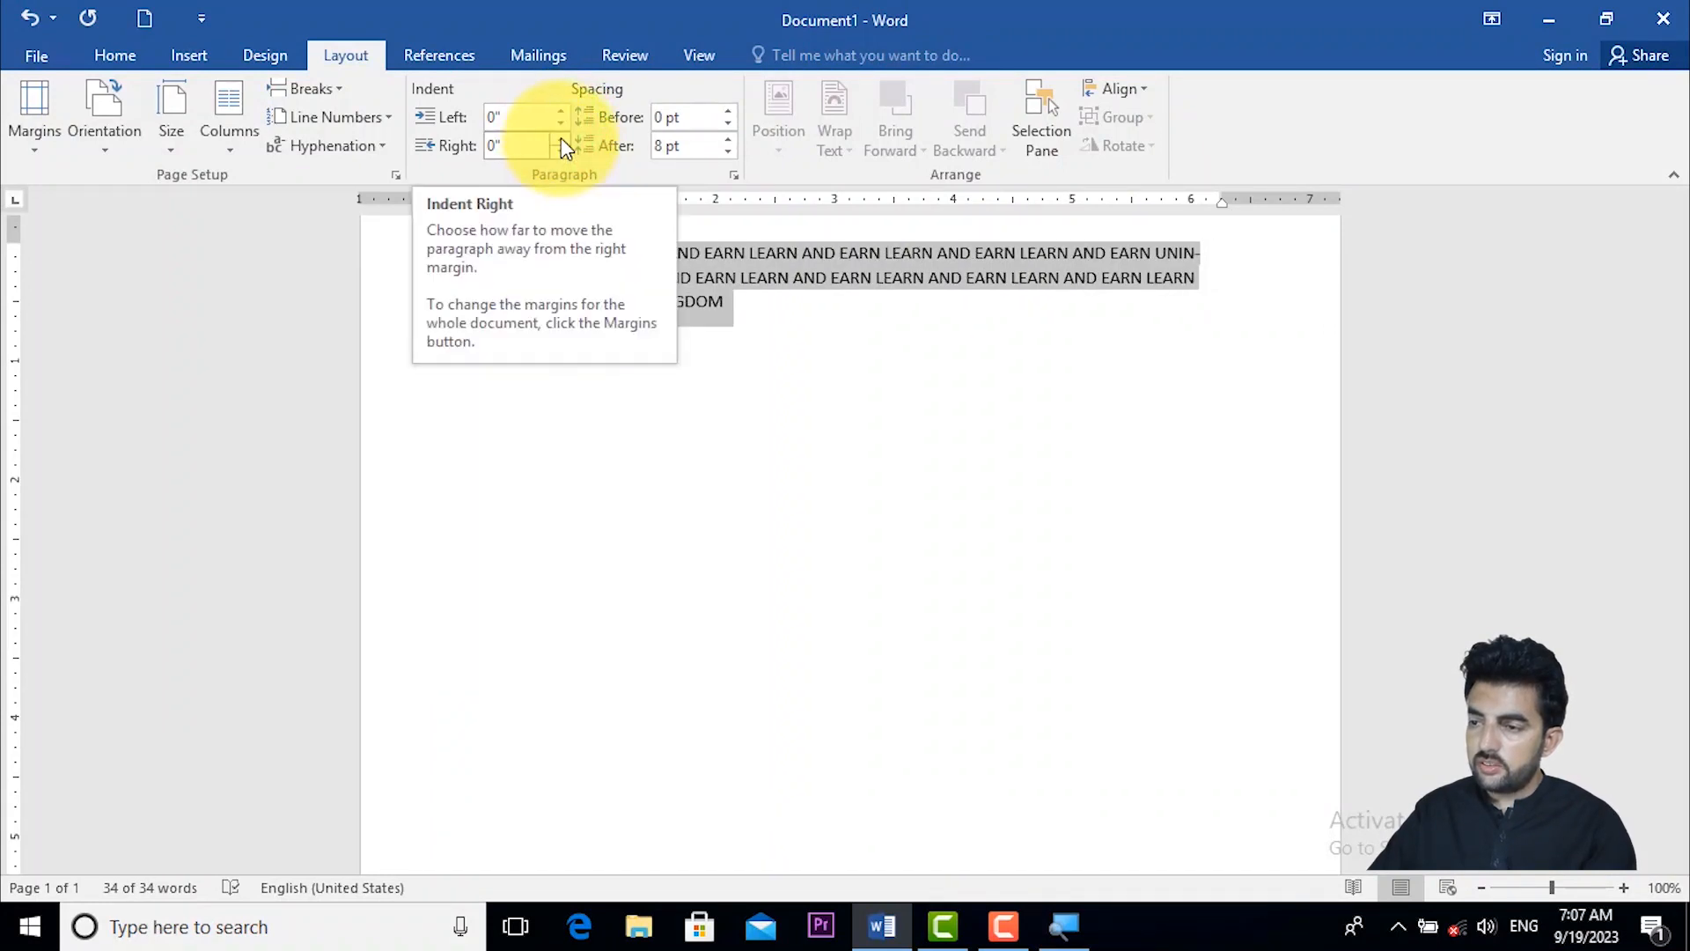
# - Set the selected paragraph's right indent to 0.6"
pyautogui.click(562, 137)
pyautogui.click(561, 138)
pyautogui.click(561, 137)
pyautogui.click(562, 137)
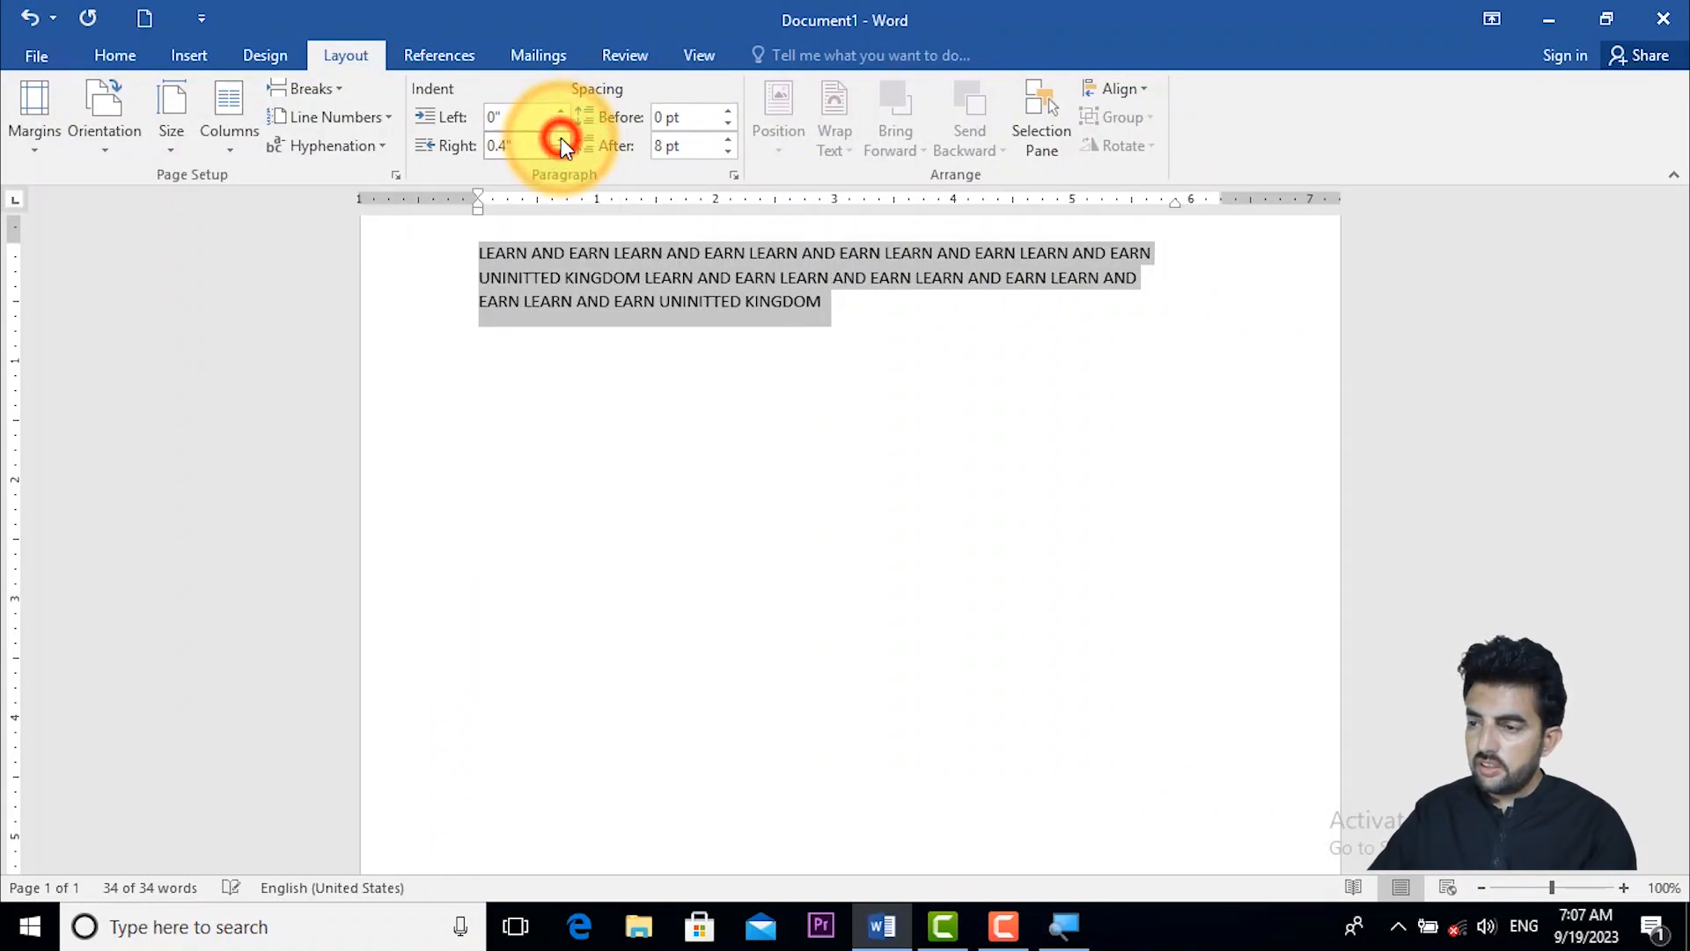
pyautogui.click(562, 138)
pyautogui.click(561, 138)
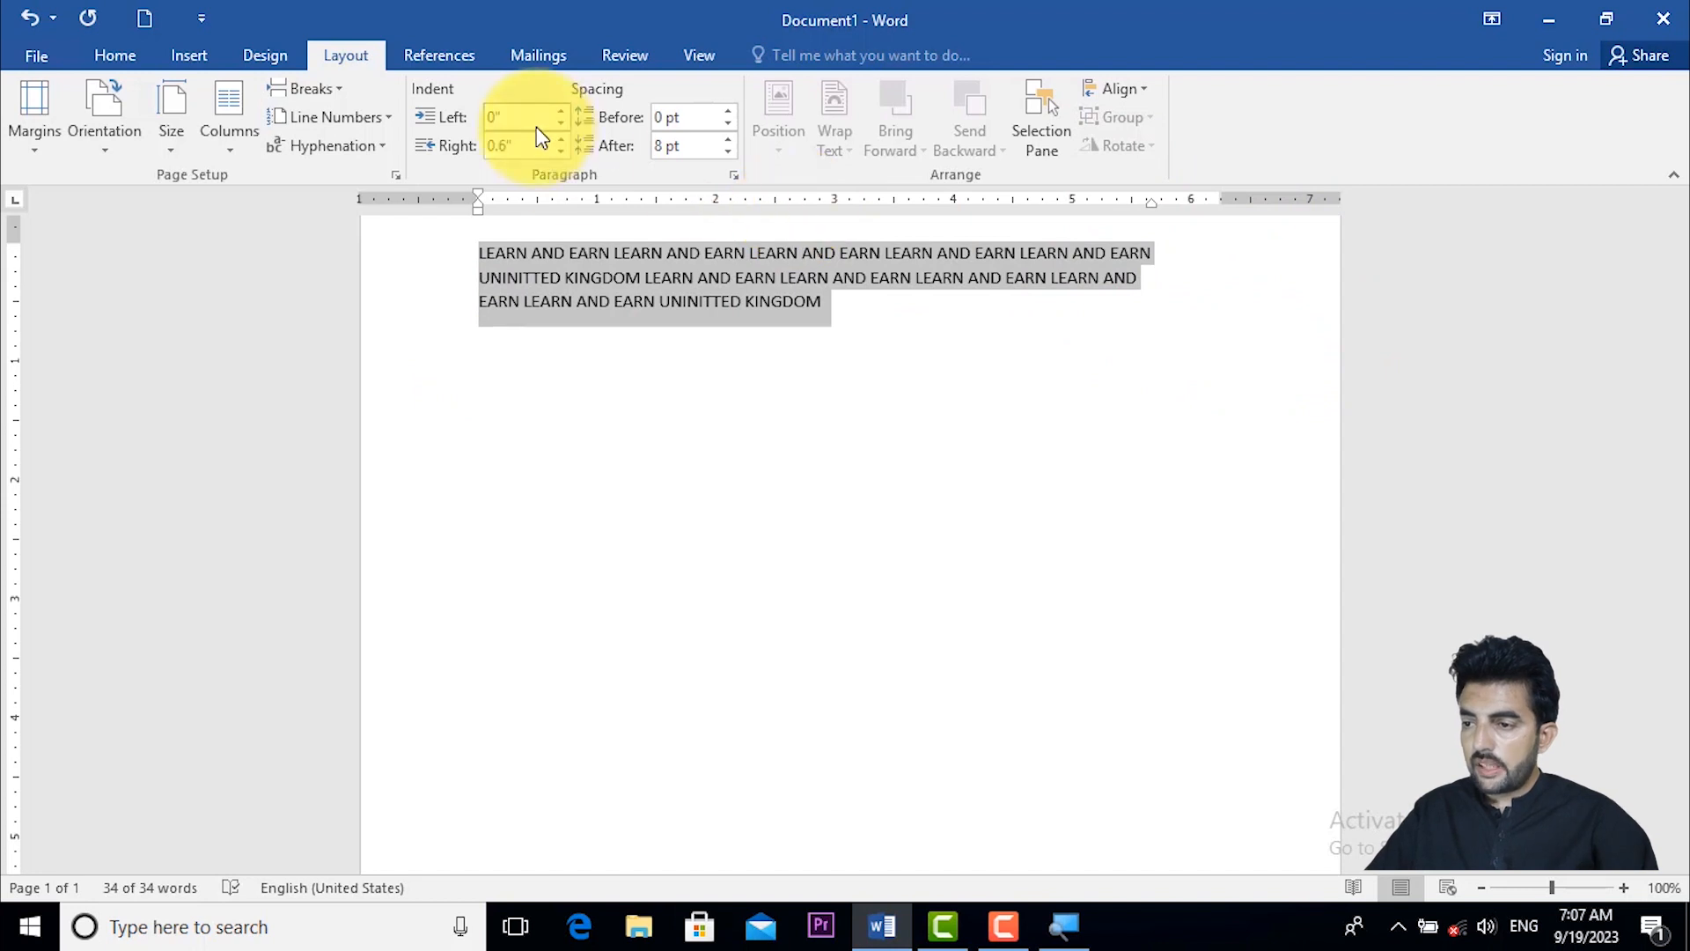
# - Return the selected paragraph's right indent to 0"
pyautogui.click(562, 149)
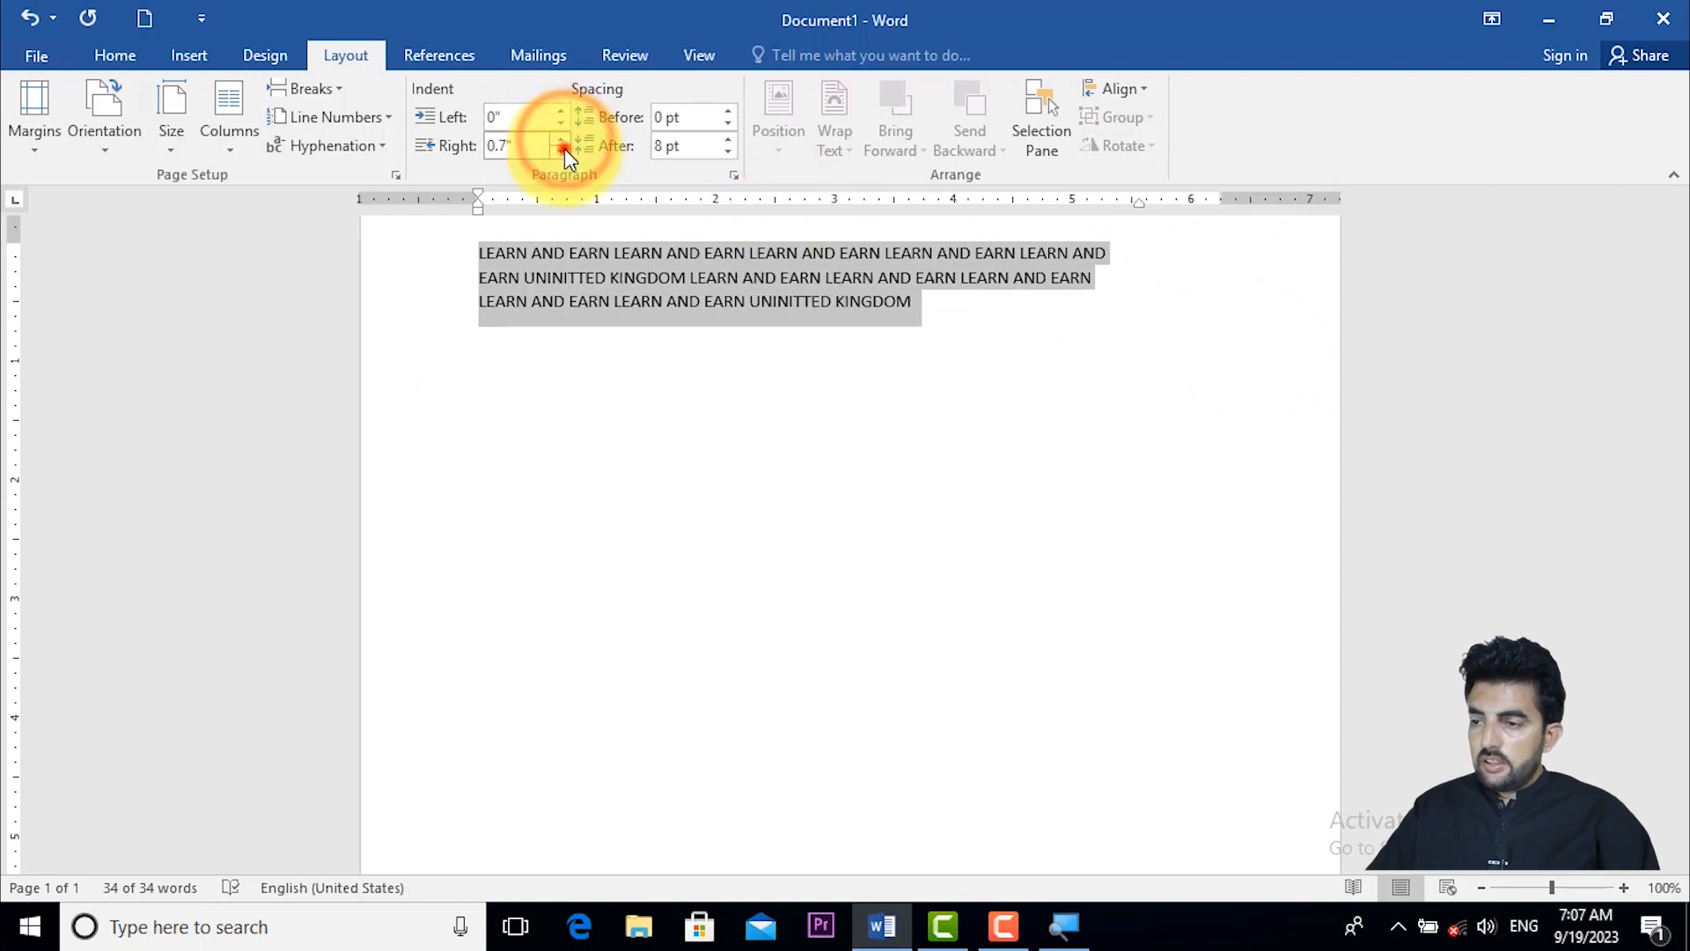
pyautogui.click(561, 149)
pyautogui.click(563, 150)
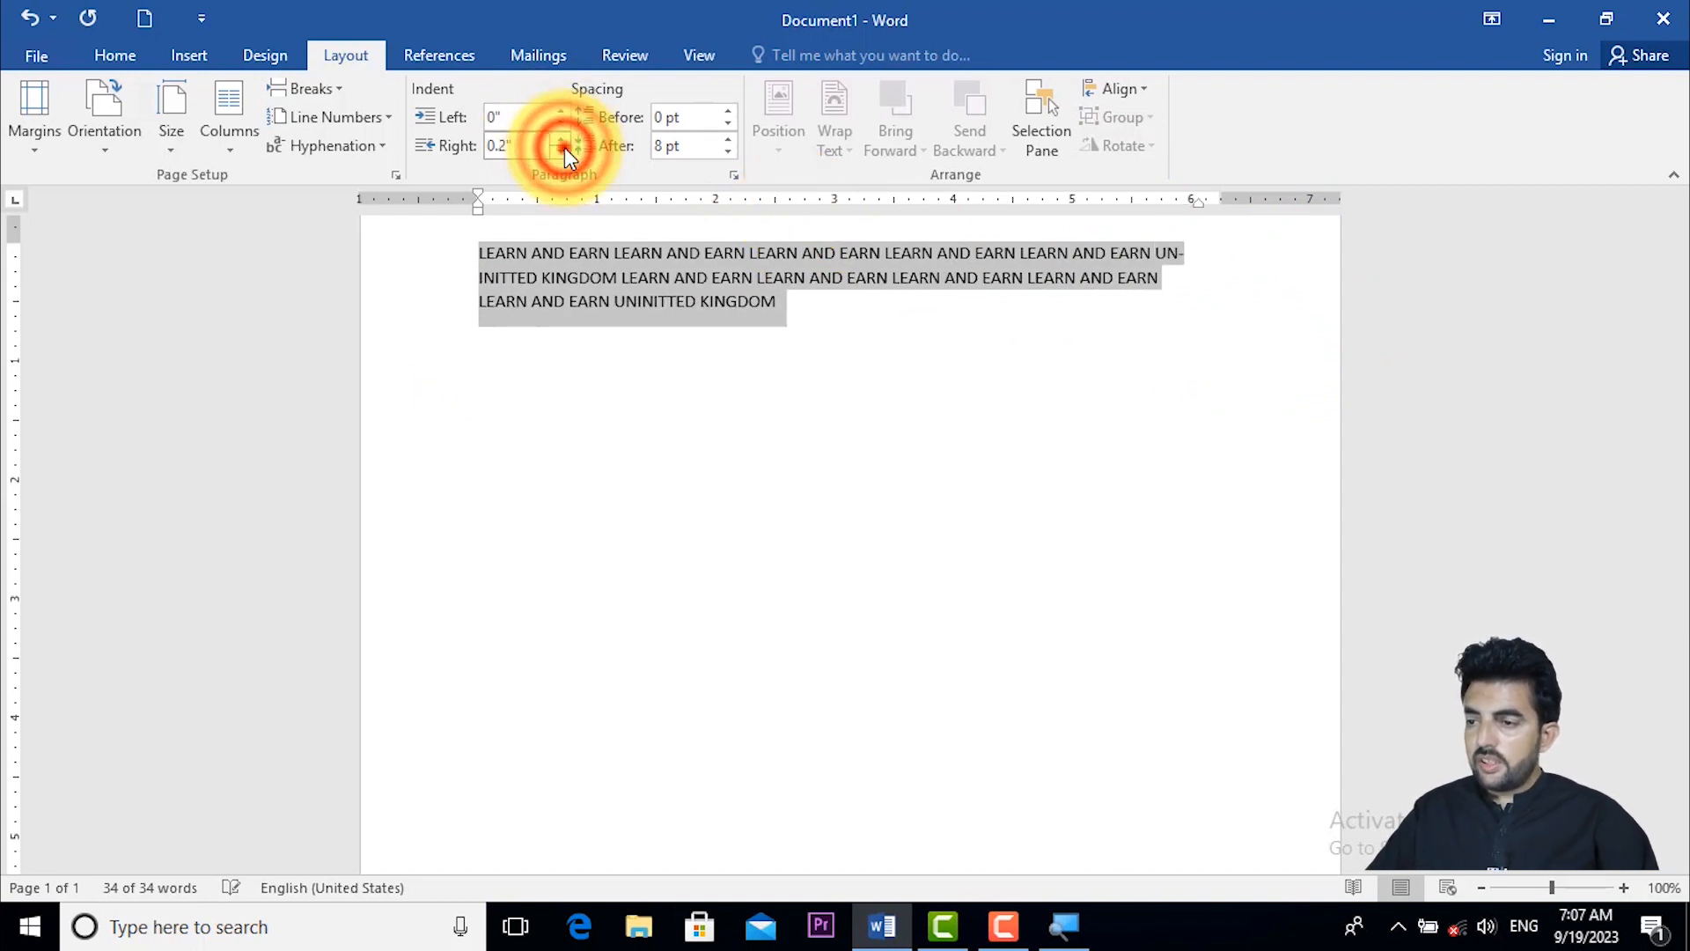
pyautogui.click(563, 150)
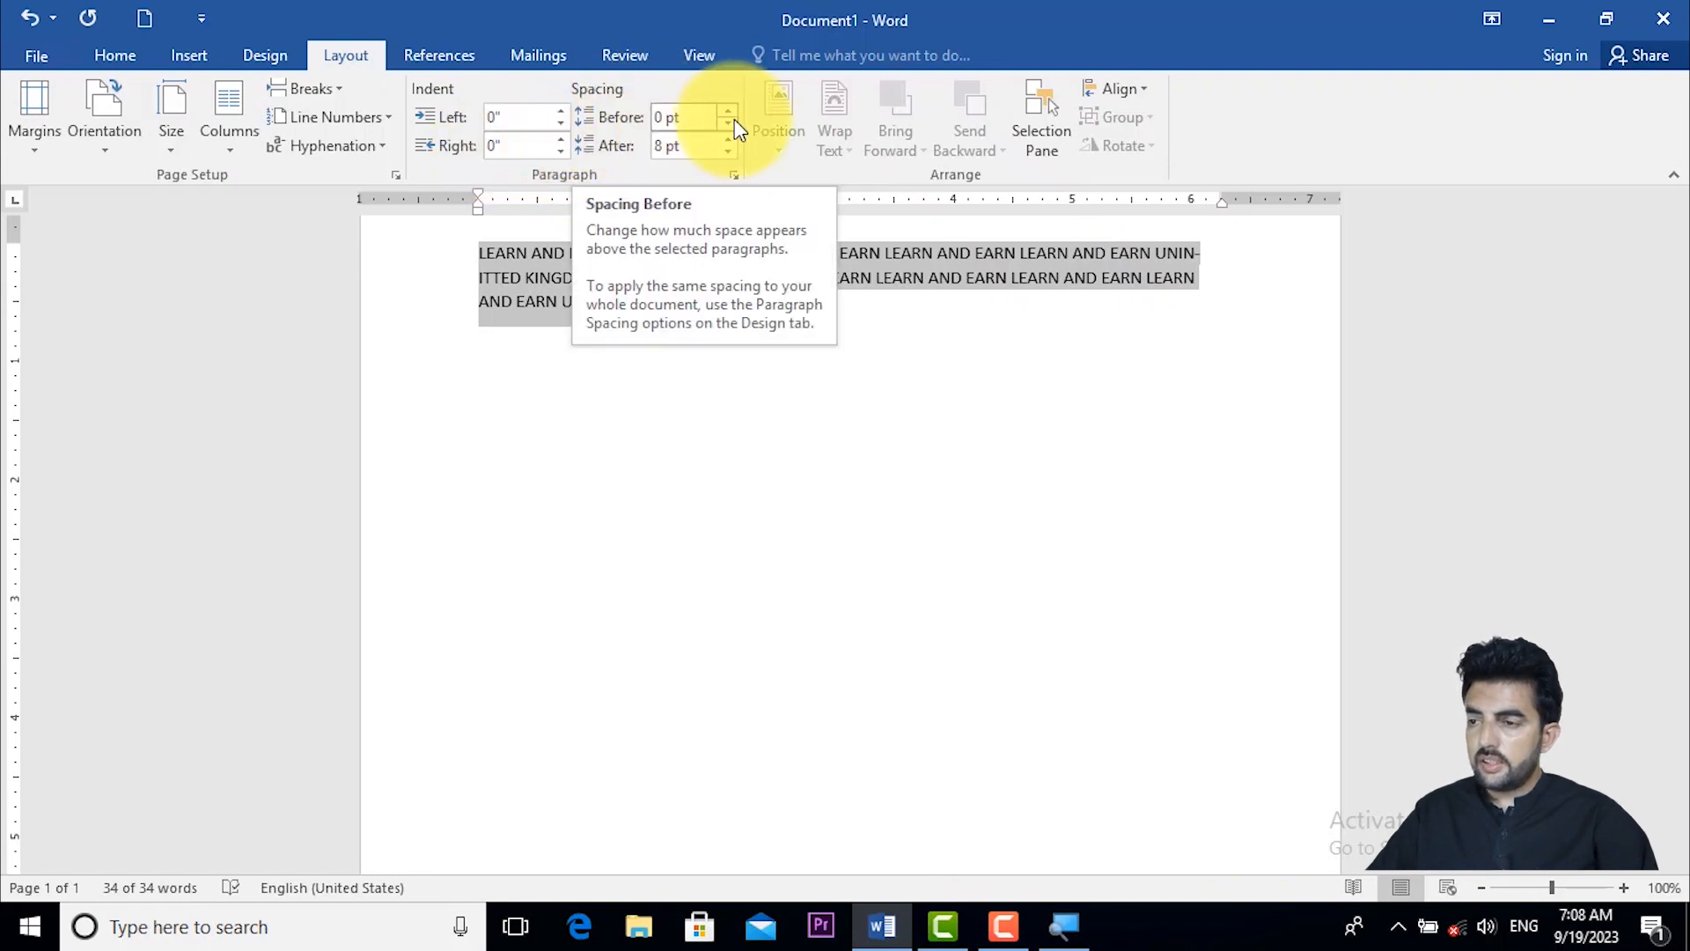
# - Copy the whole paragraph and paste it twice below the original as separate paragraphs
pyautogui.click(724, 383)
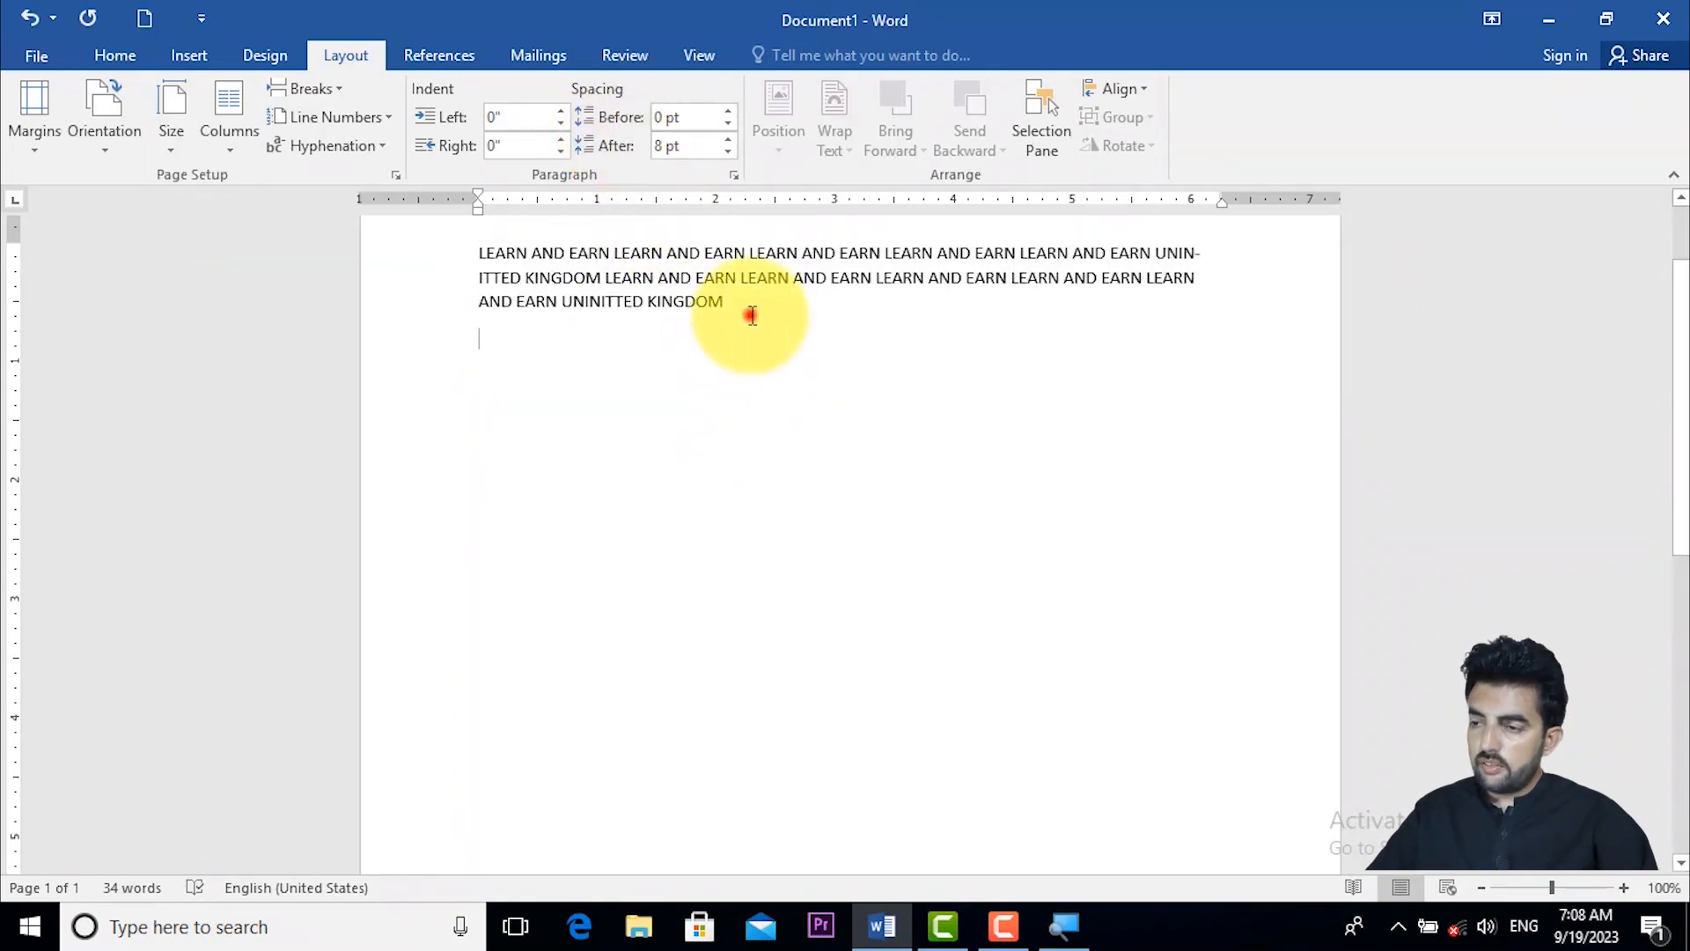
pyautogui.moveTo(747, 310); pyautogui.dragTo(485, 247)
pyautogui.hotkey('ctrl', 'c')
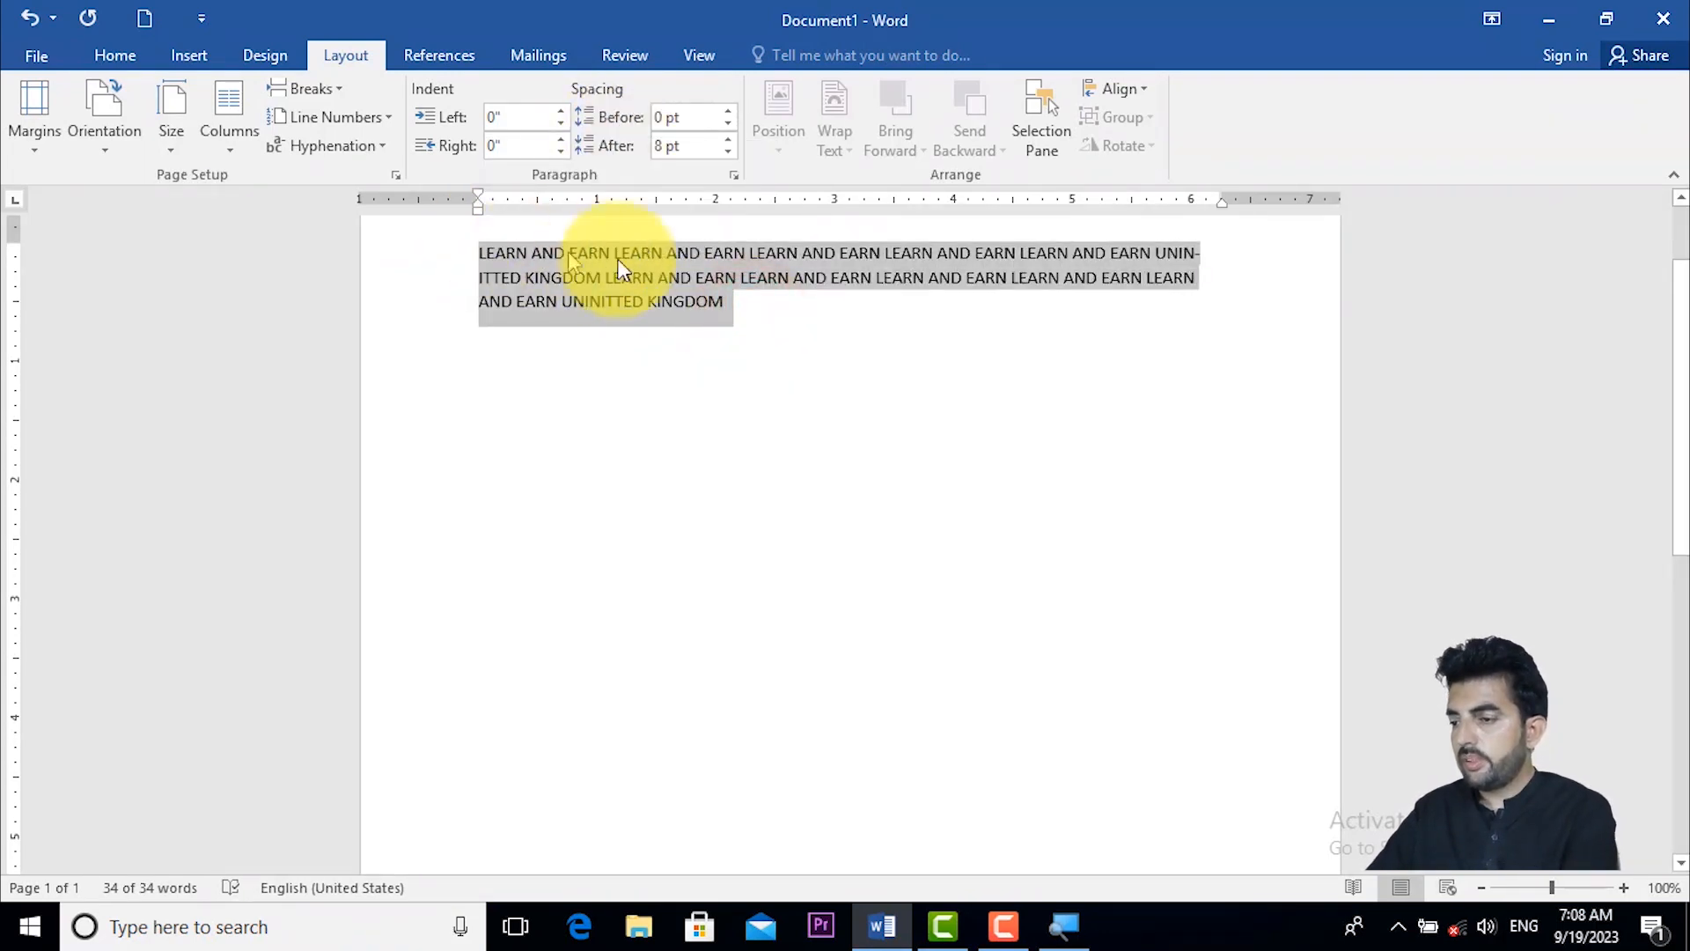
pyautogui.click(742, 296)
pyautogui.hotkey('ctrl', 'z')
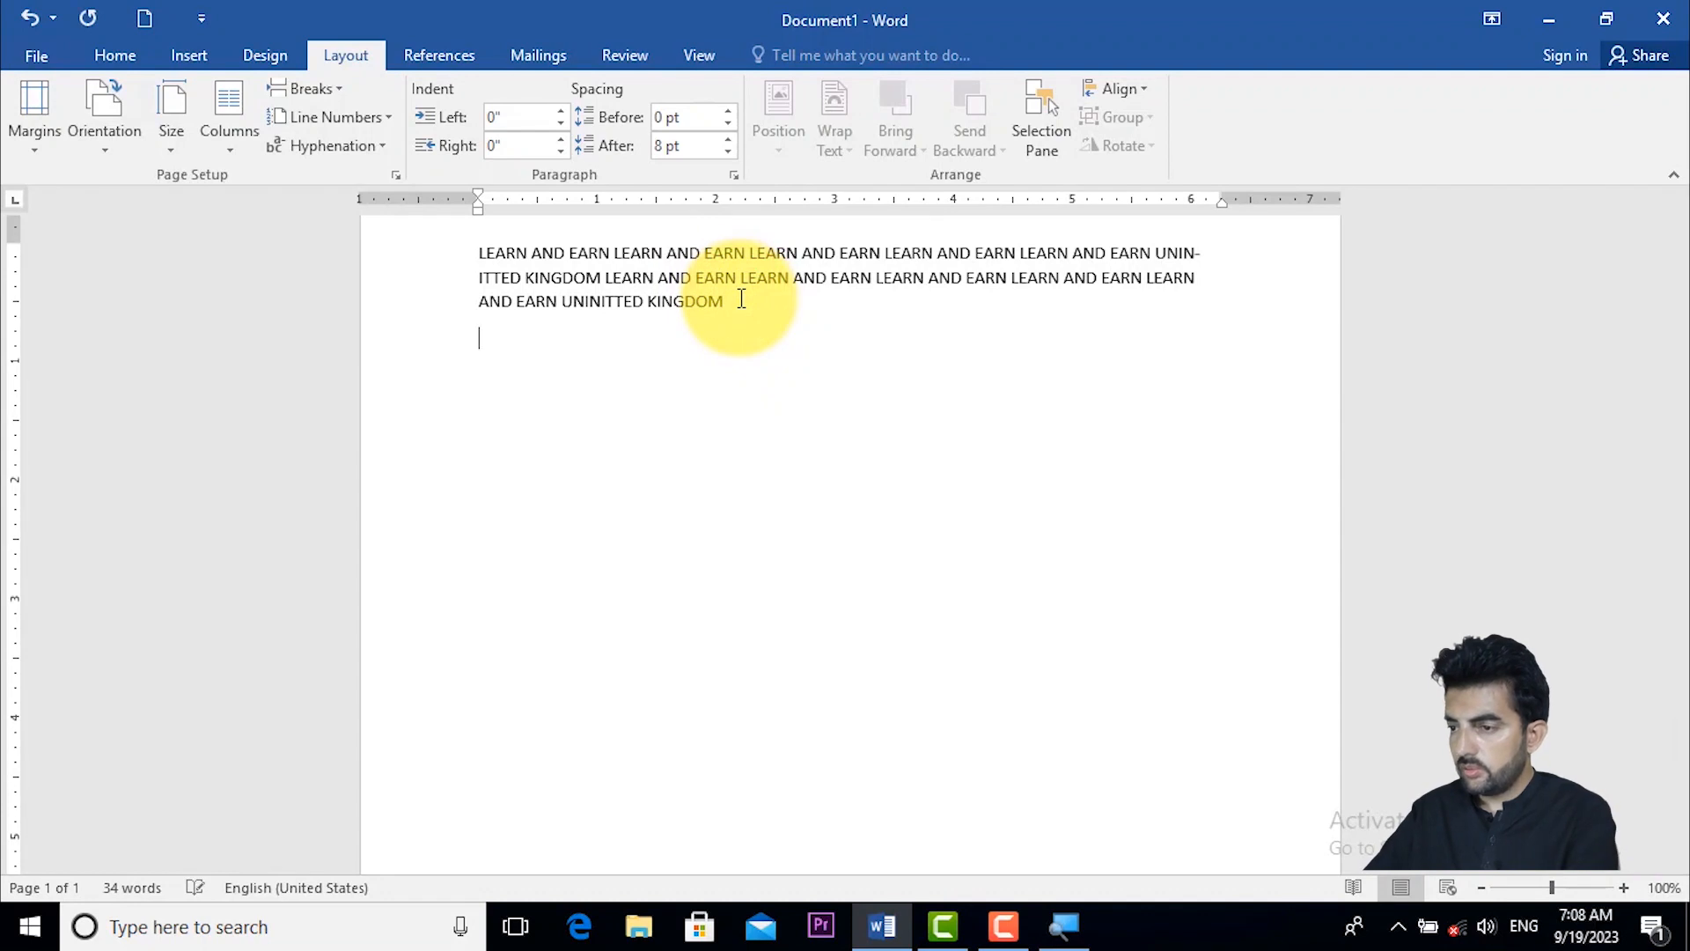
pyautogui.hotkey('ctrl', 'v')
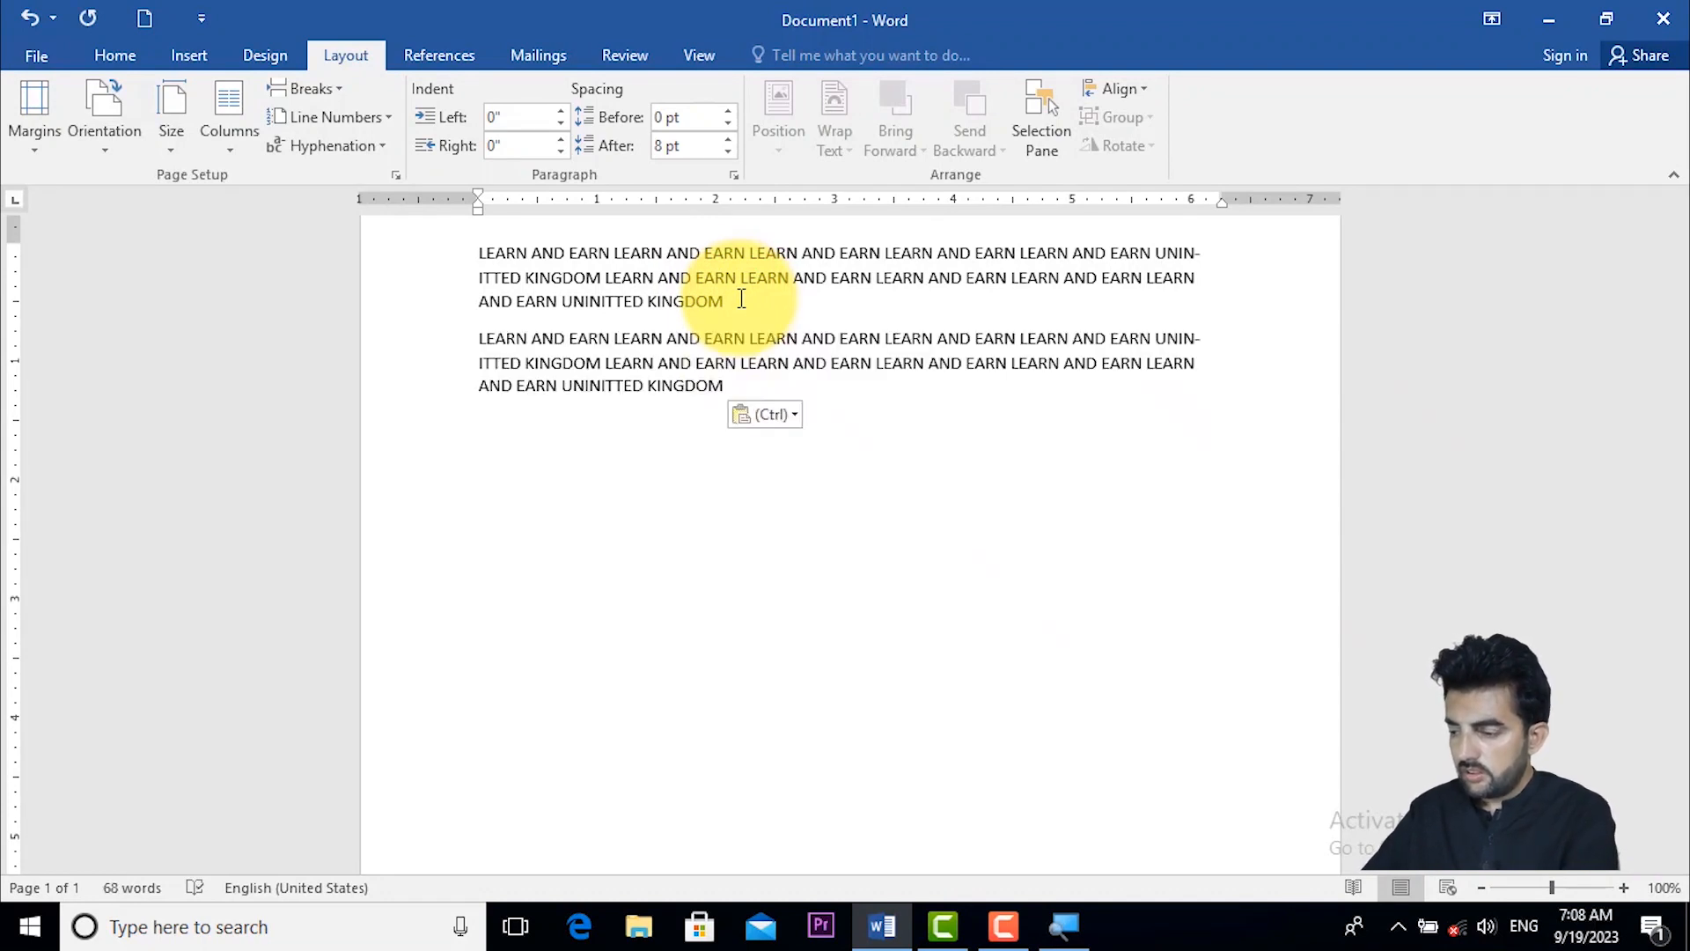
pyautogui.press('Return')
pyautogui.hotkey('ctrl', 'v')
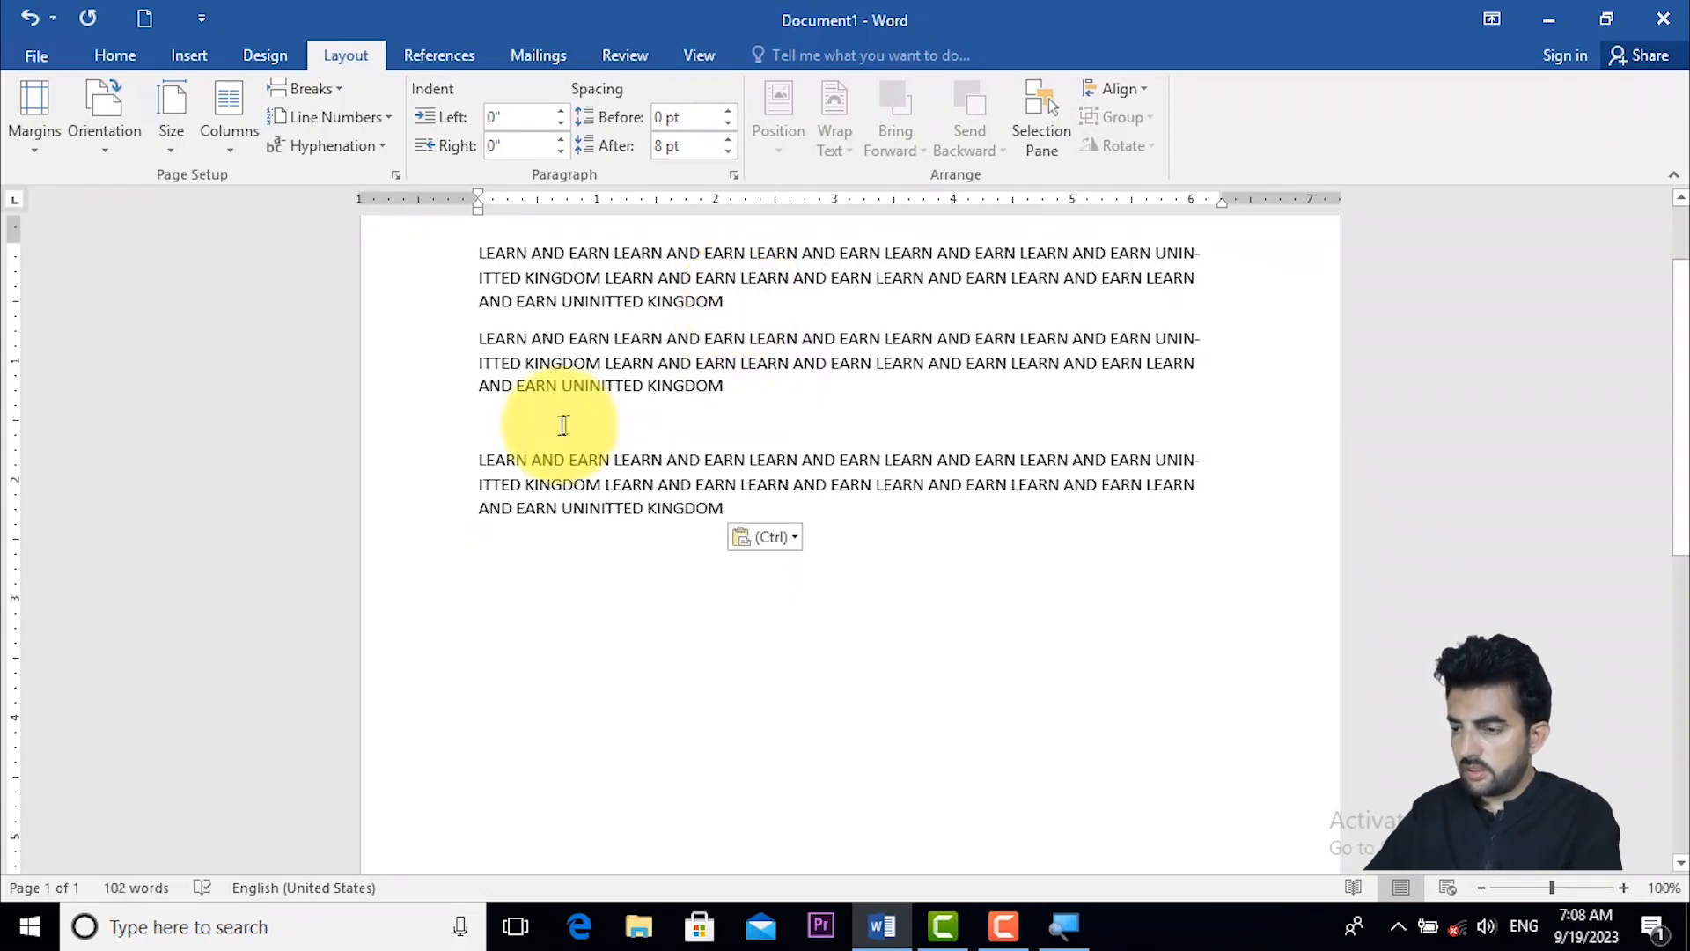
# - Remove the blank line between the second and third paragraphs
pyautogui.click(535, 447)
pyautogui.click(517, 437)
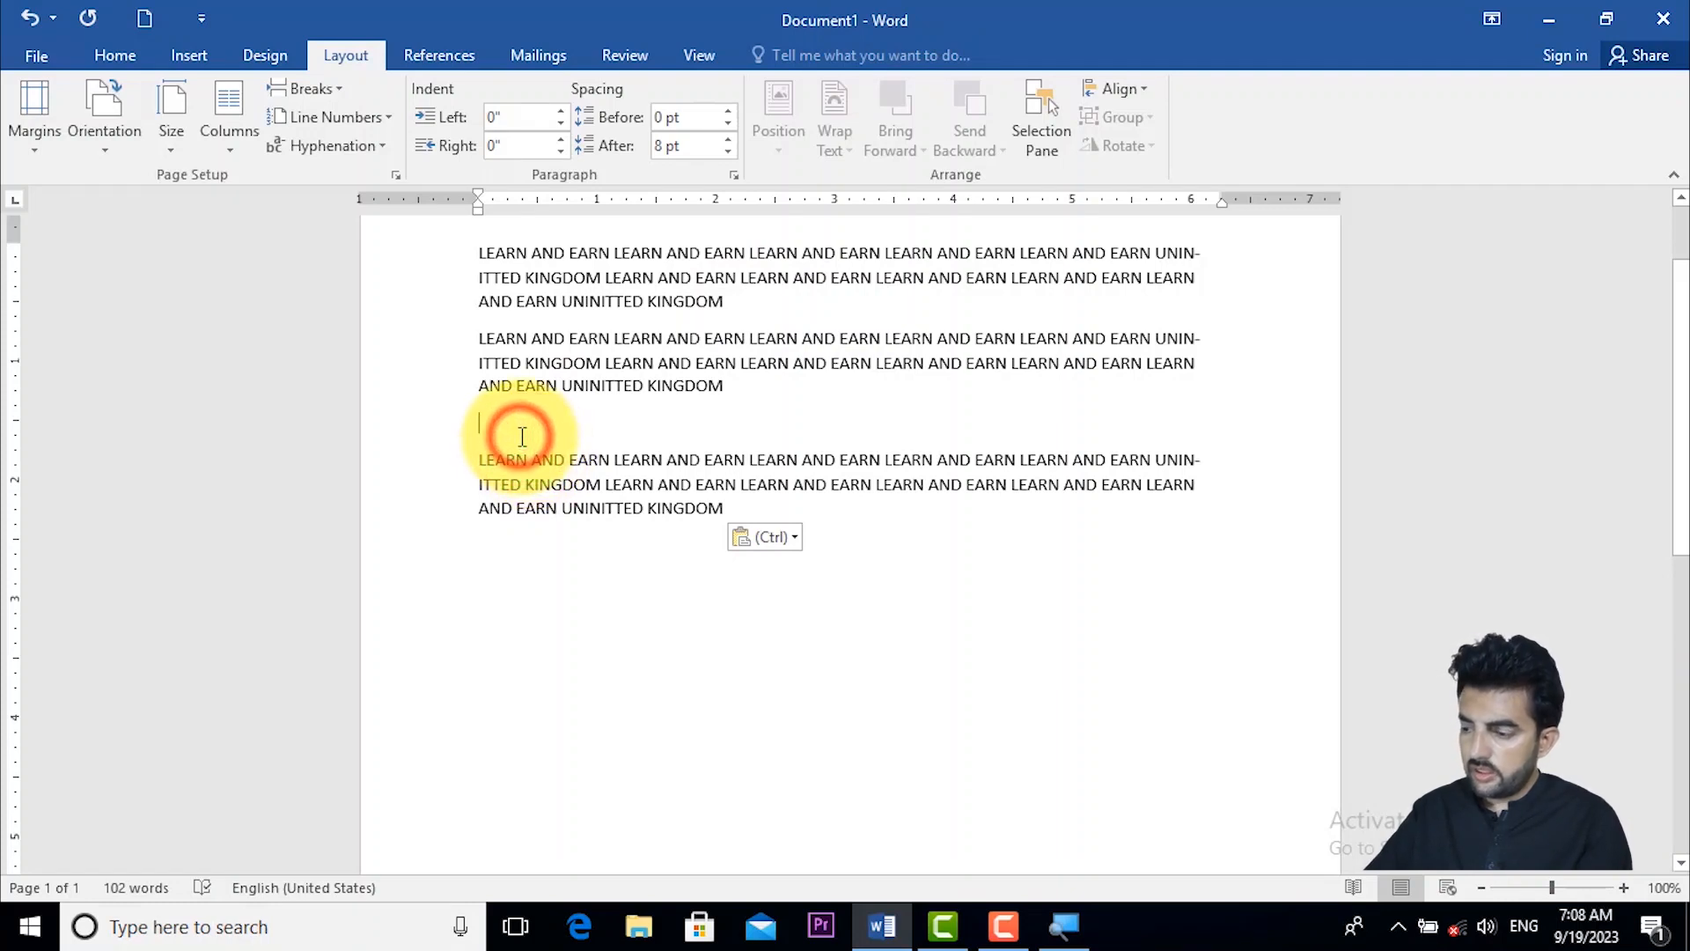
pyautogui.press('BackSpace')
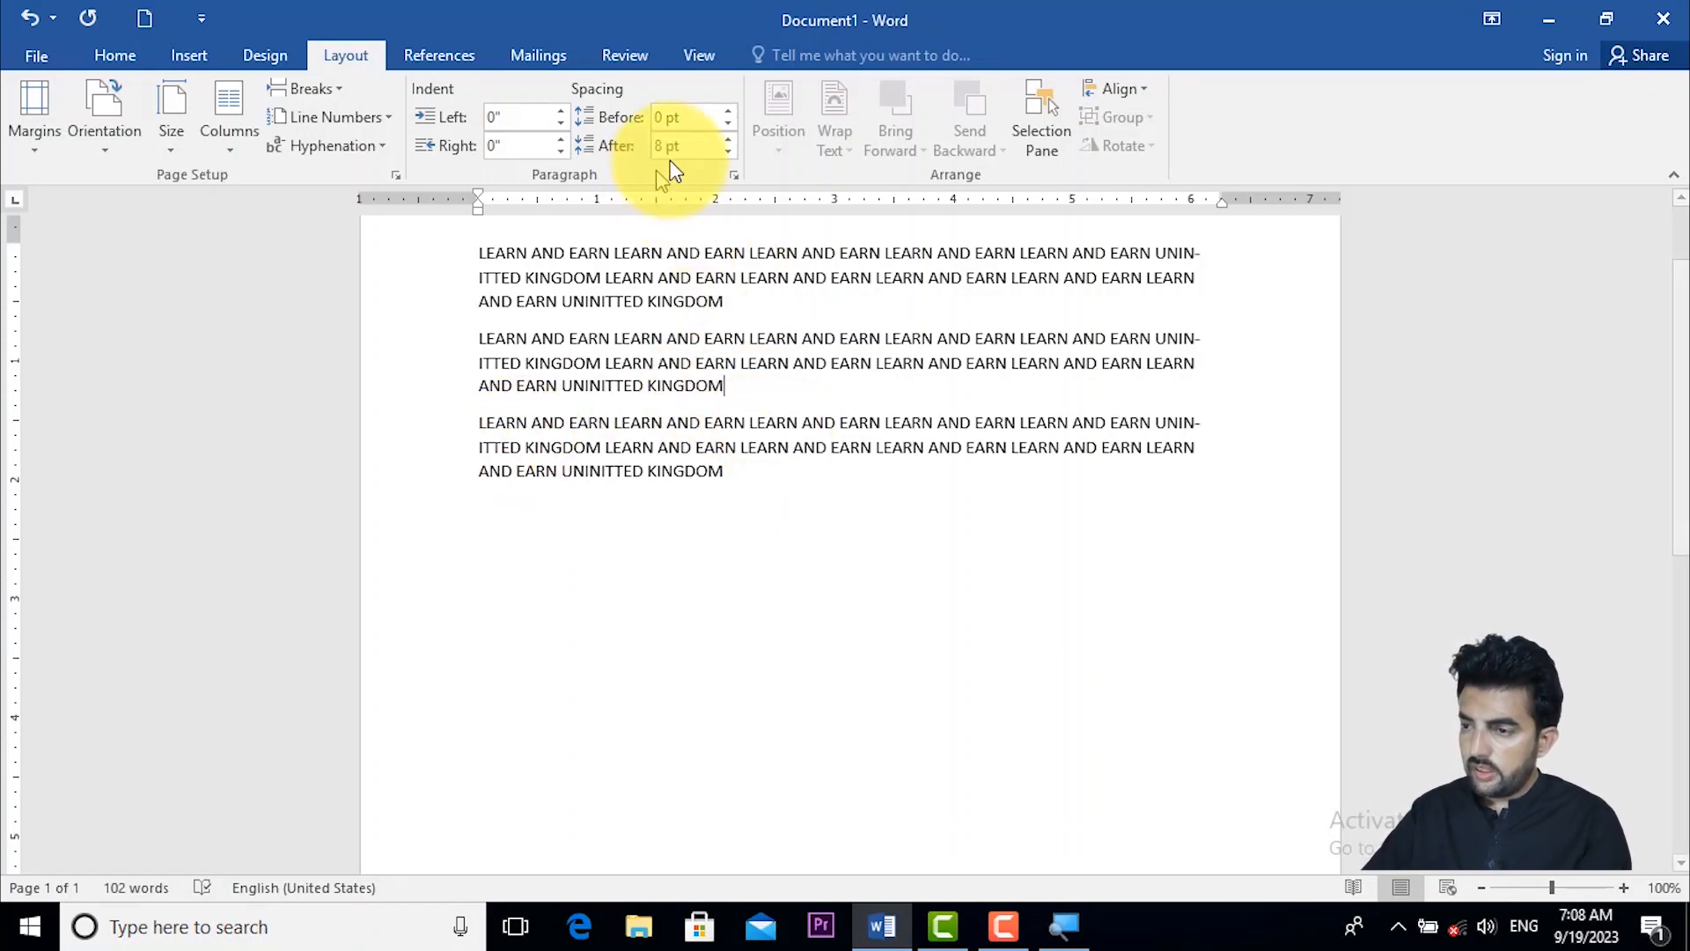
# - Select the text from the first paragraph into the third and set the spacing after to 0 pt
pyautogui.moveTo(790, 449); pyautogui.dragTo(503, 260)
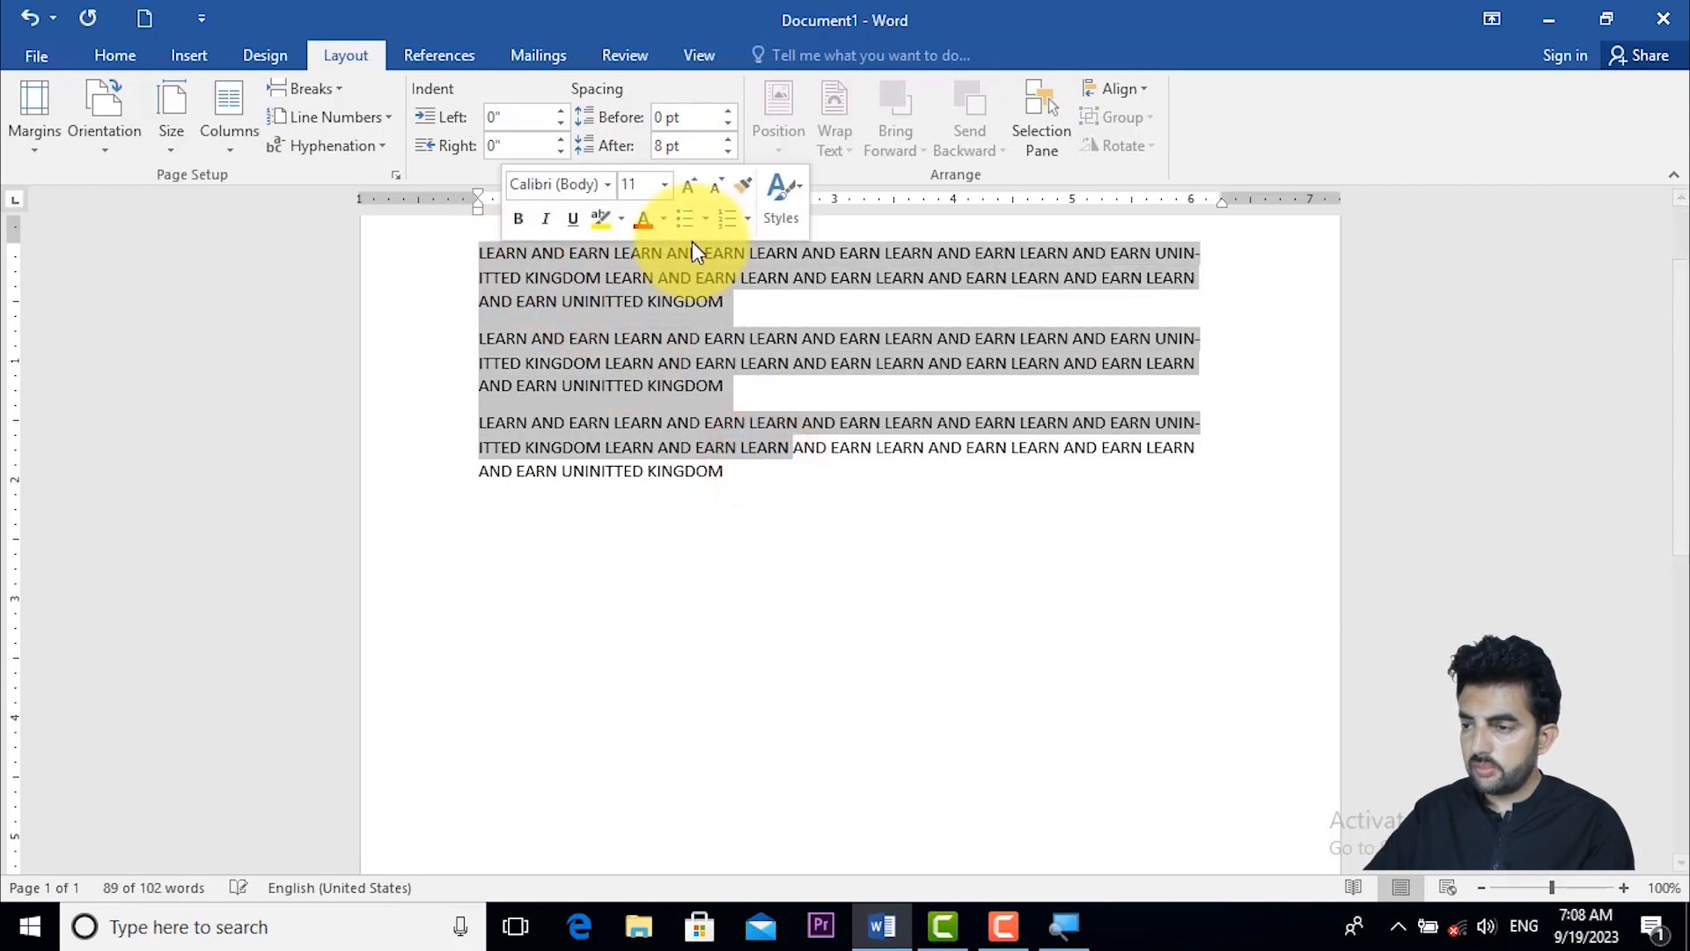
pyautogui.click(729, 152)
pyautogui.click(730, 151)
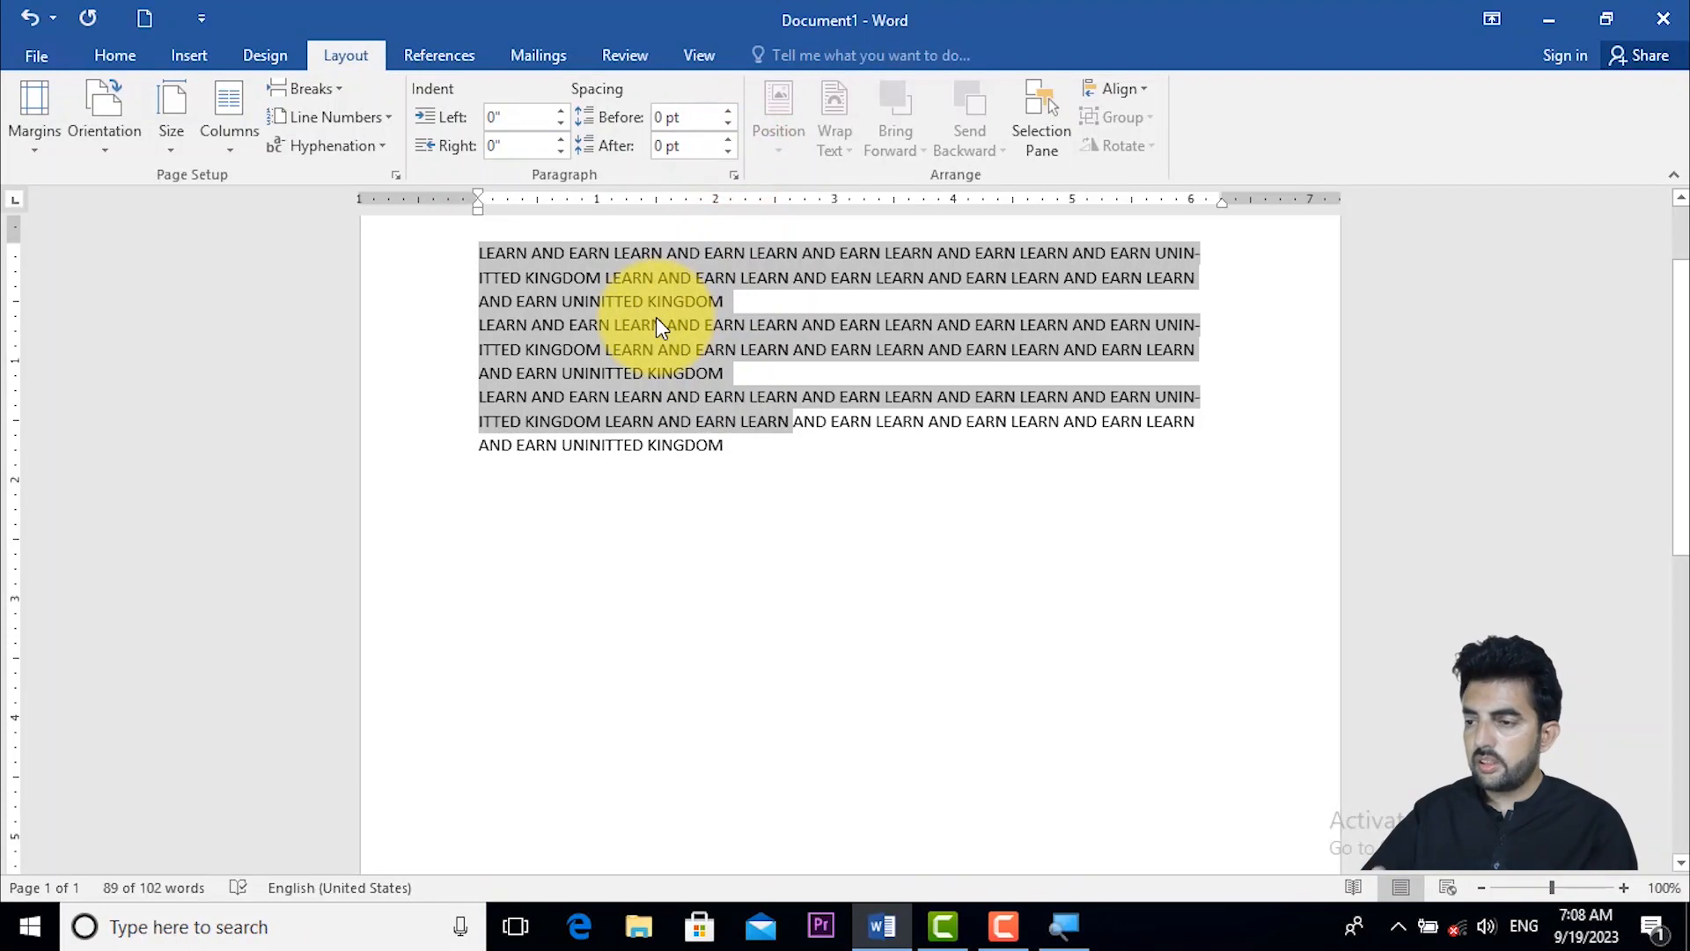
# - Increase the spacing after the three selected paragraphs to 36 pt
pyautogui.click(731, 136)
pyautogui.click(732, 137)
pyautogui.click(732, 136)
pyautogui.click(732, 137)
pyautogui.click(731, 137)
pyautogui.click(732, 136)
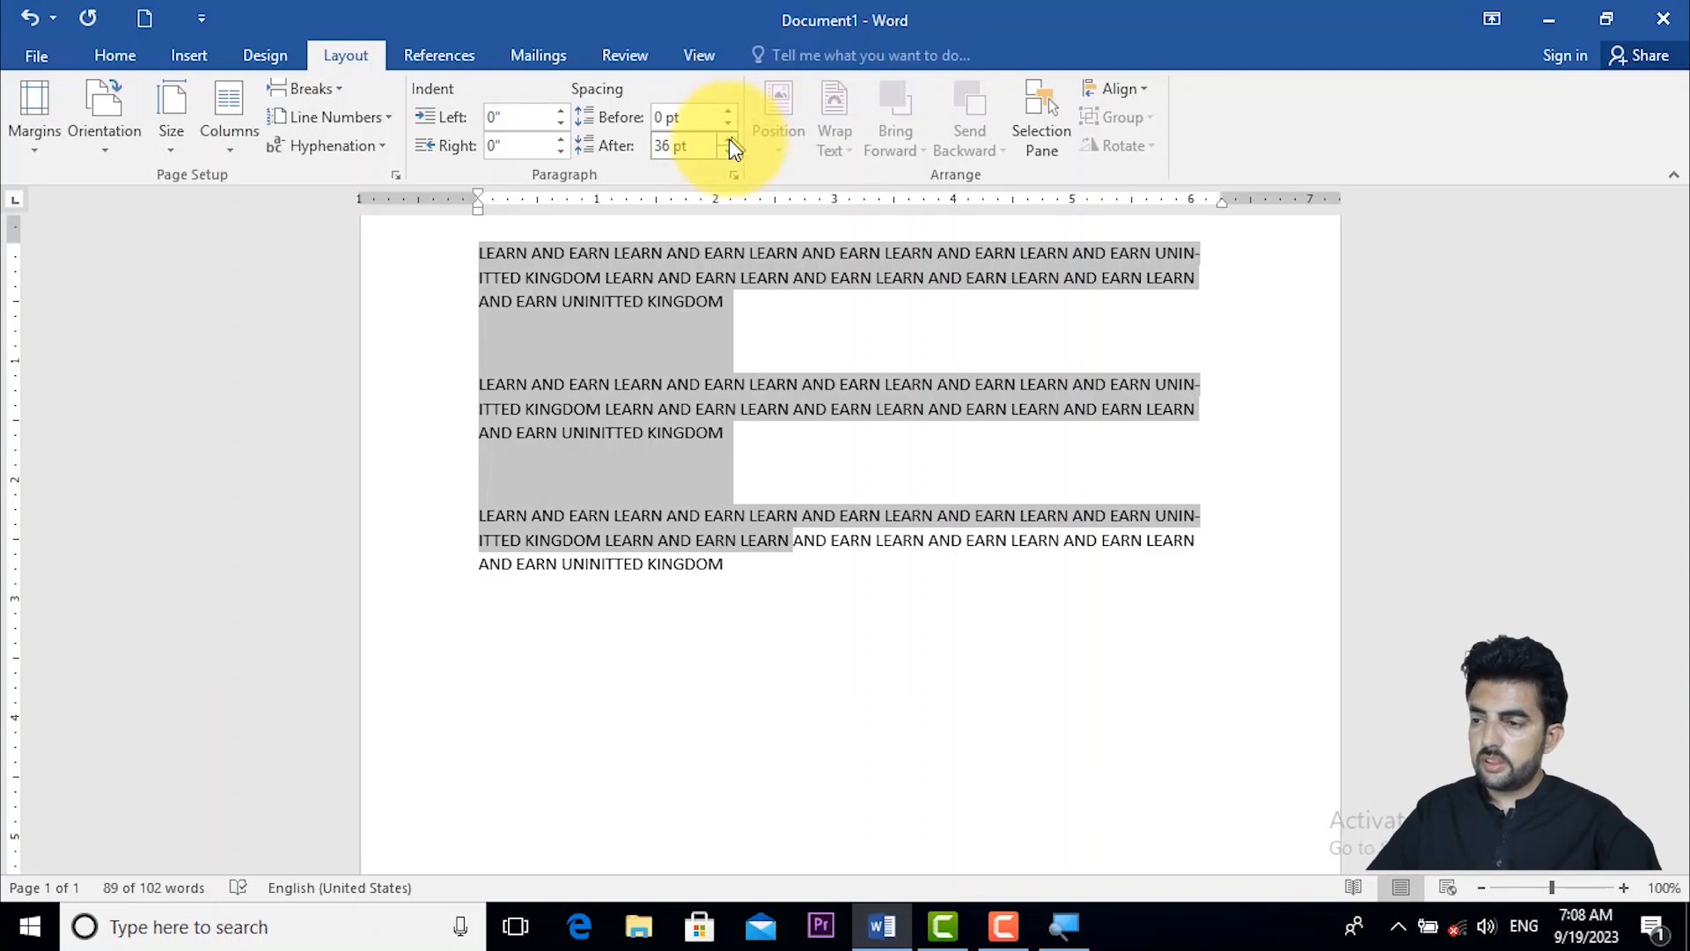
# - Reduce the spacing after the three selected paragraphs to 6 pt
pyautogui.click(727, 155)
pyautogui.click(727, 155)
pyautogui.click(727, 155)
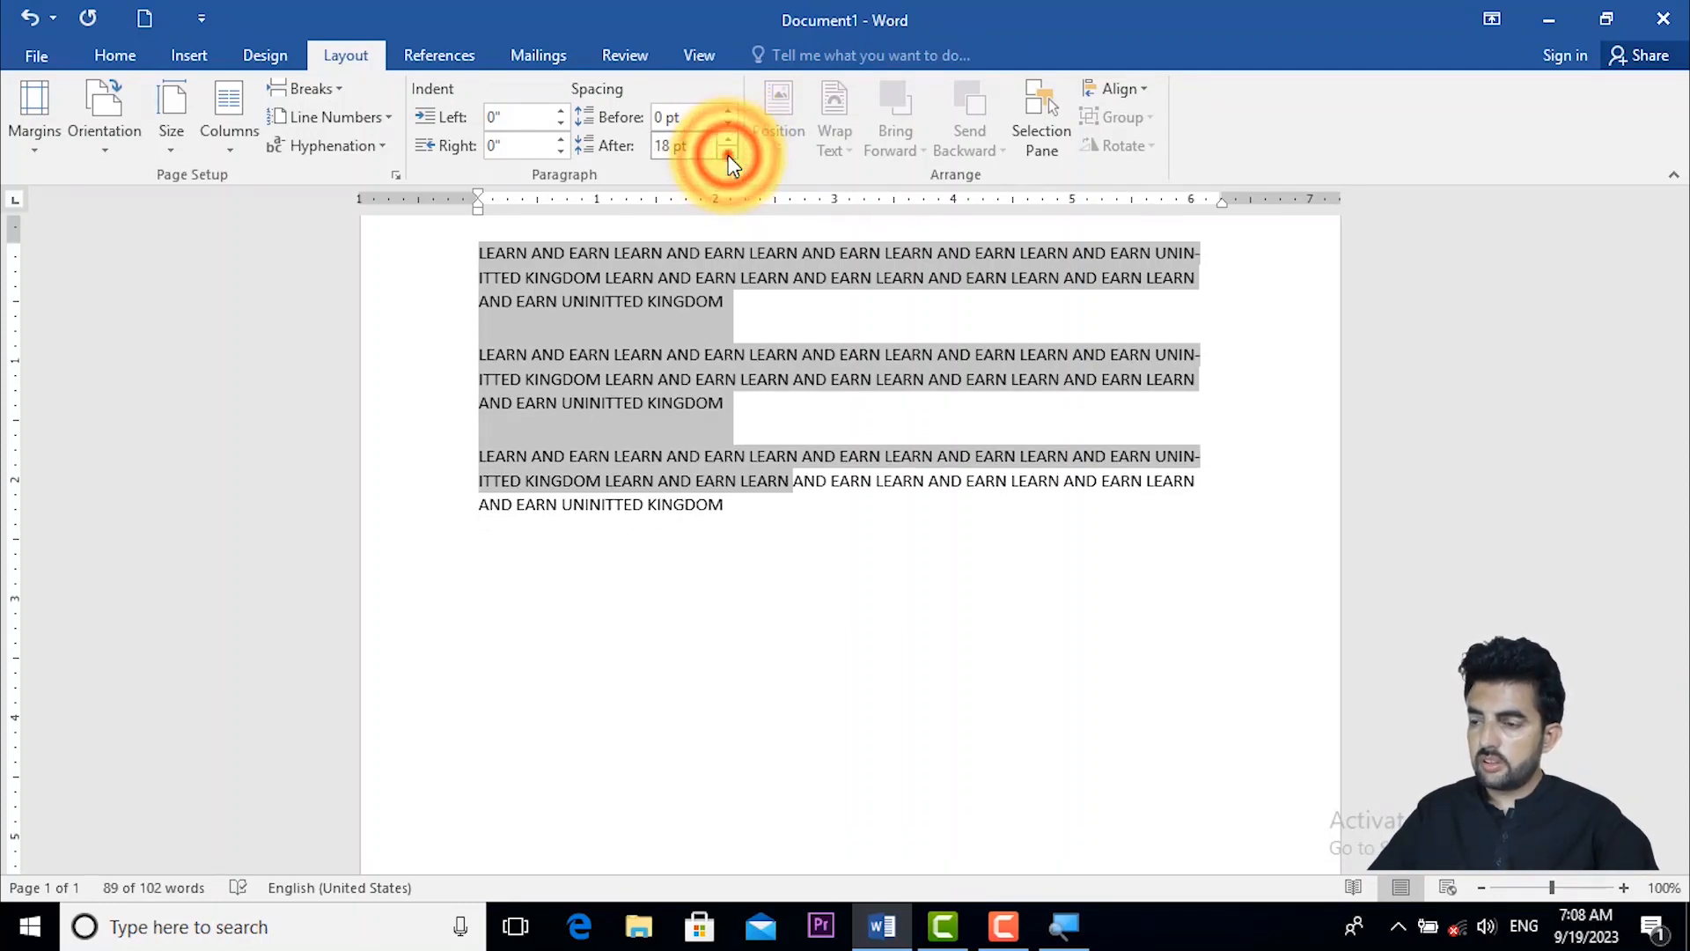
pyautogui.click(726, 155)
pyautogui.click(726, 155)
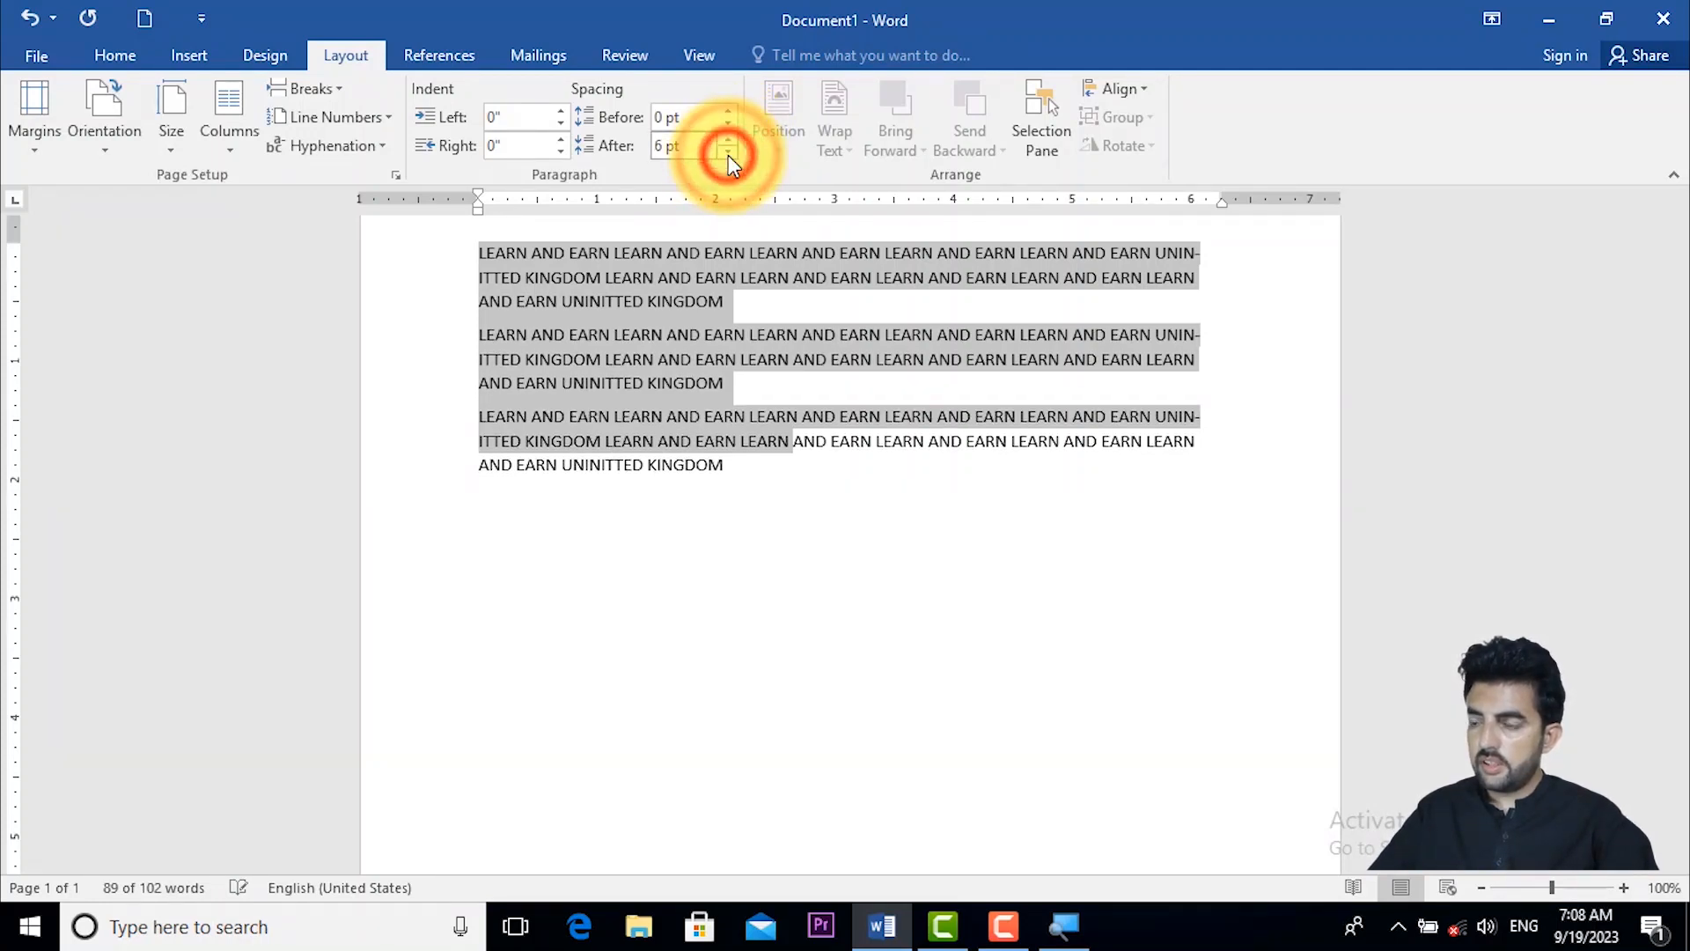
# - Set the spacing before the three selected paragraphs to 36 pt
pyautogui.click(730, 110)
pyautogui.click(729, 110)
pyautogui.click(730, 110)
pyautogui.click(730, 110)
pyautogui.click(729, 110)
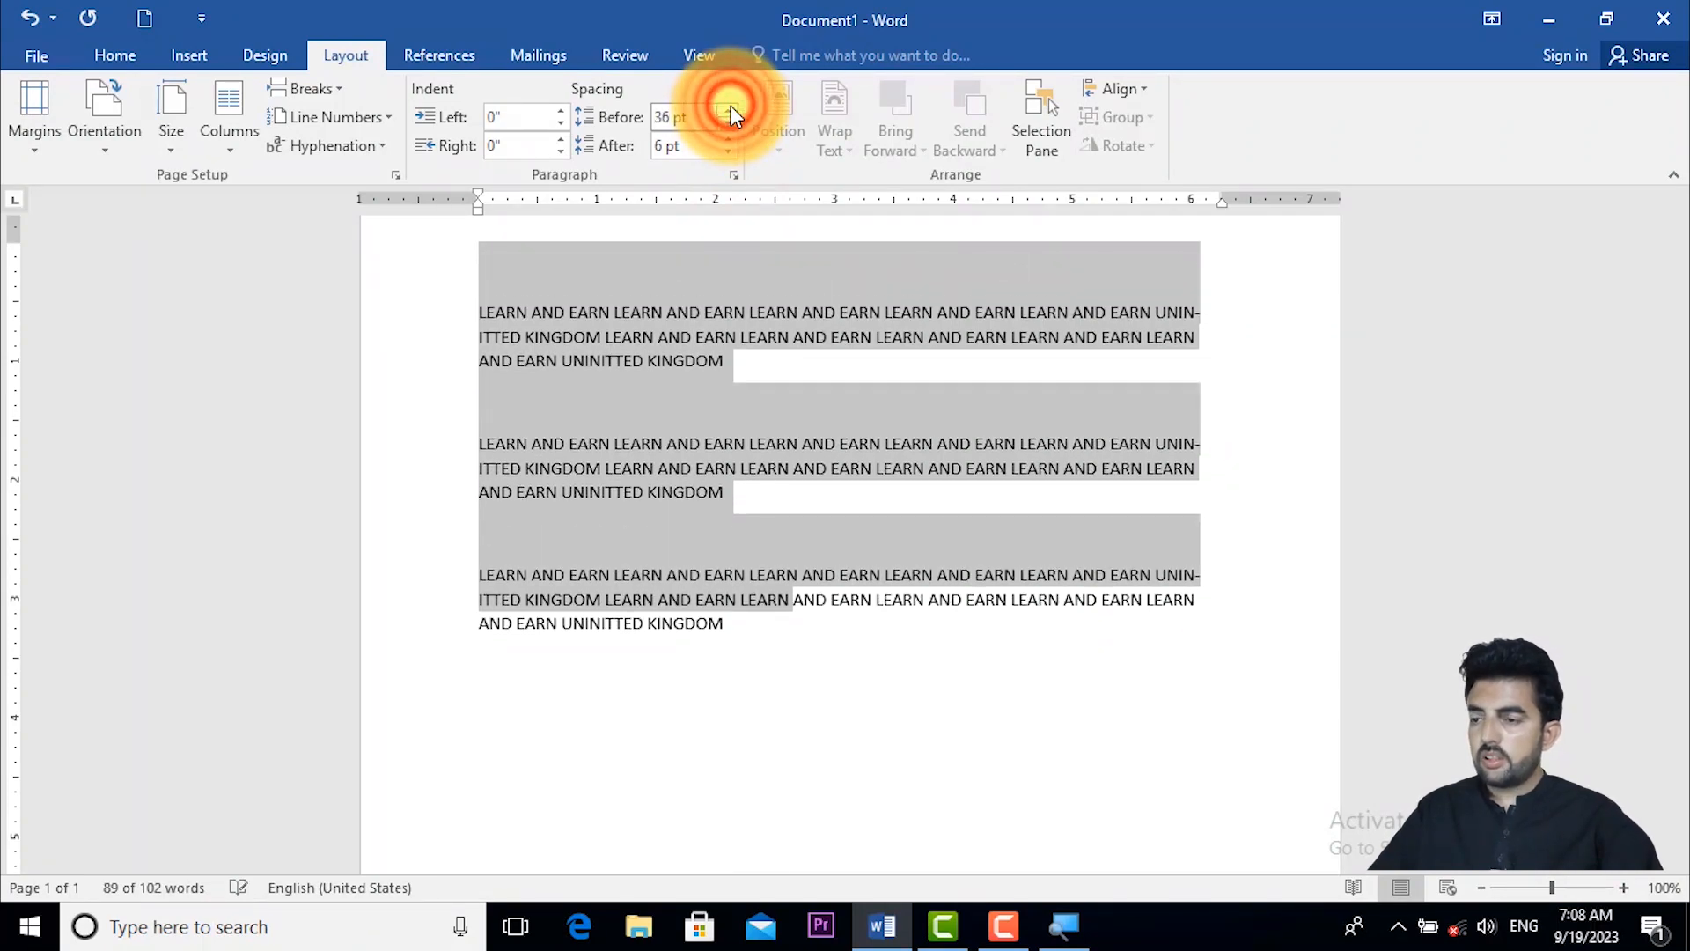
# - Return the spacing before the three selected paragraphs to 0 pt
pyautogui.click(729, 125)
pyautogui.click(729, 125)
pyautogui.click(730, 126)
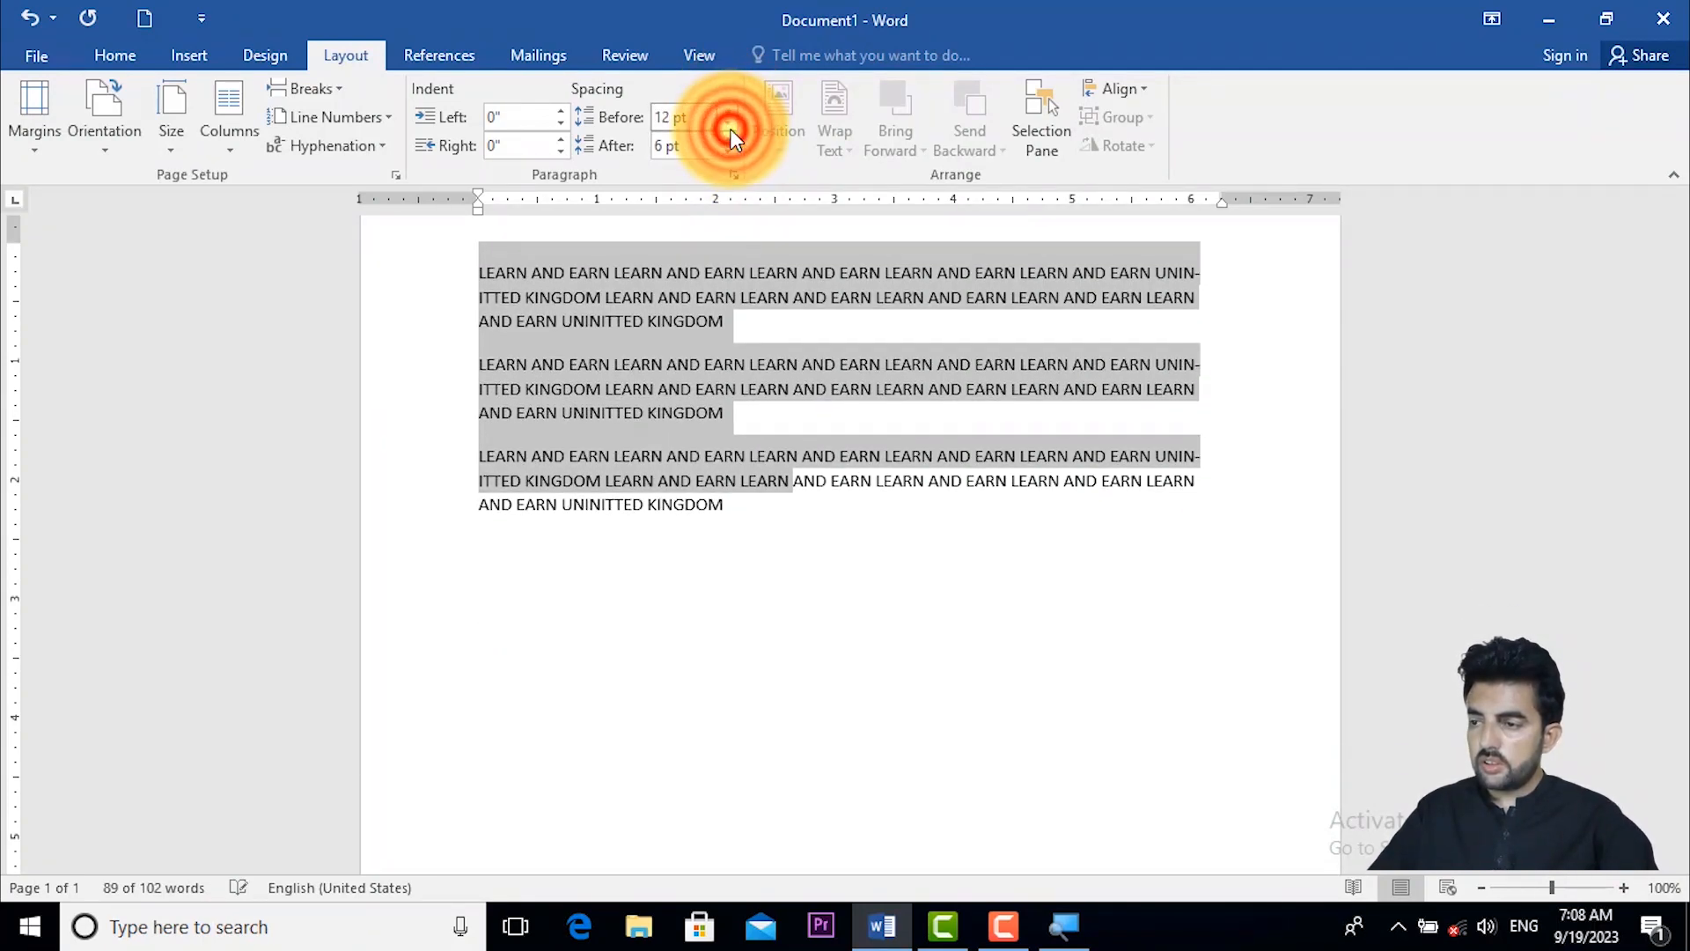
pyautogui.click(730, 126)
pyautogui.click(729, 125)
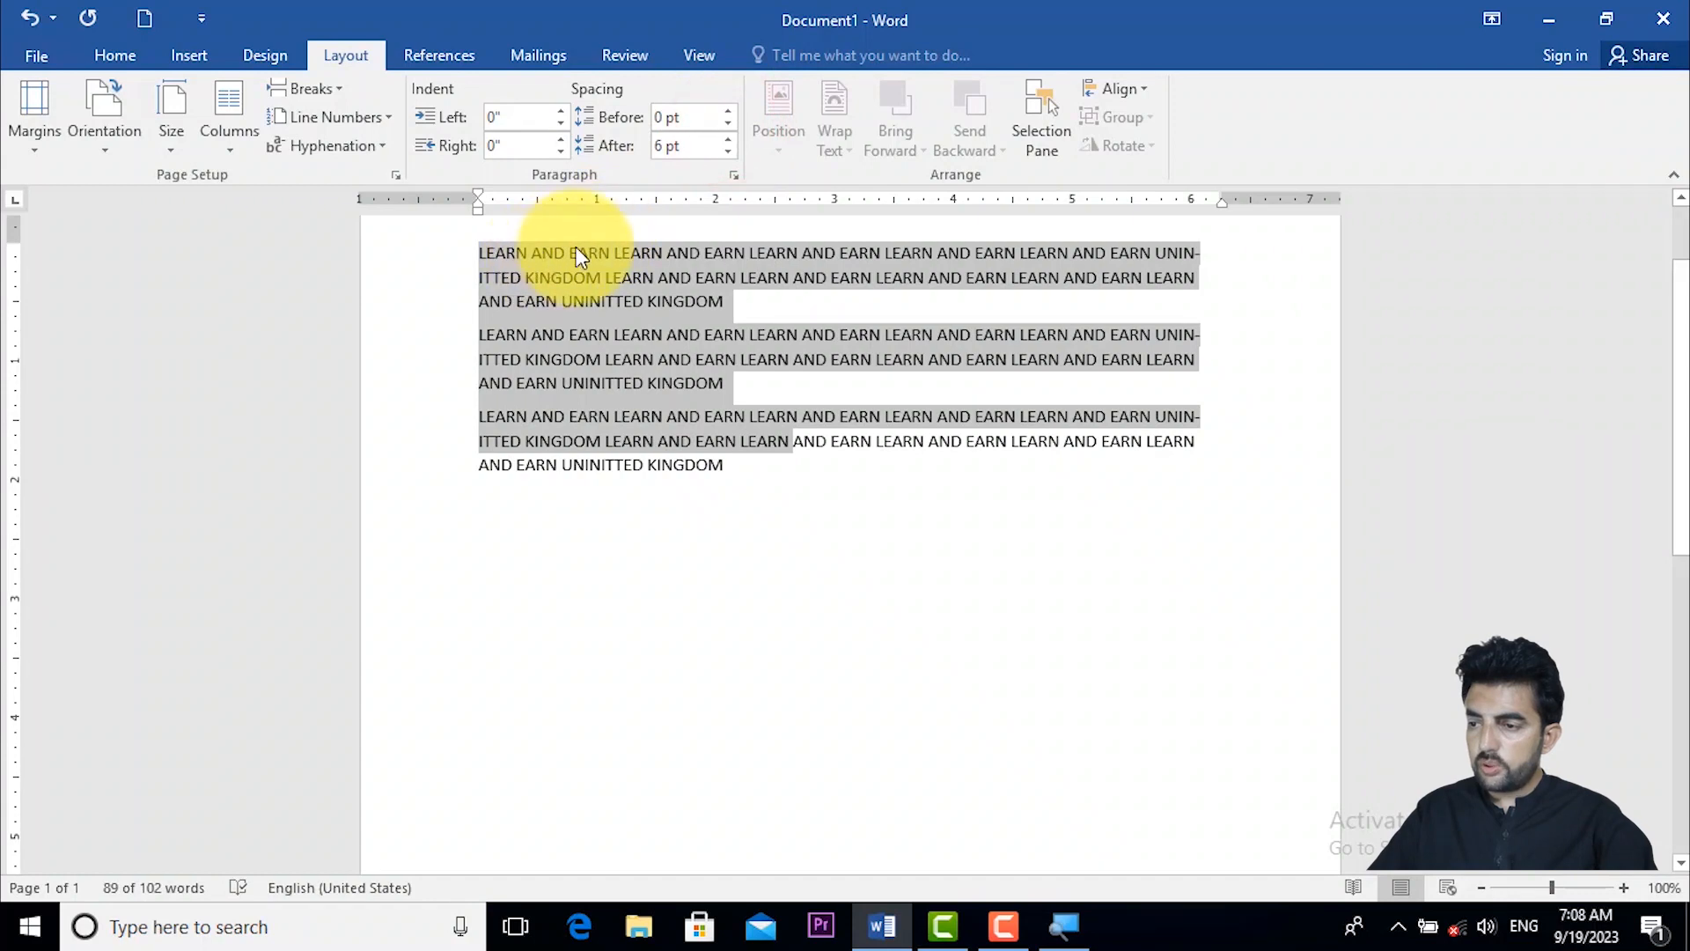
# - Increase the spacing after the three selected paragraphs to 48 pt
pyautogui.click(730, 138)
pyautogui.click(729, 138)
pyautogui.click(730, 138)
pyautogui.click(729, 139)
pyautogui.click(729, 138)
pyautogui.click(729, 138)
pyautogui.click(730, 139)
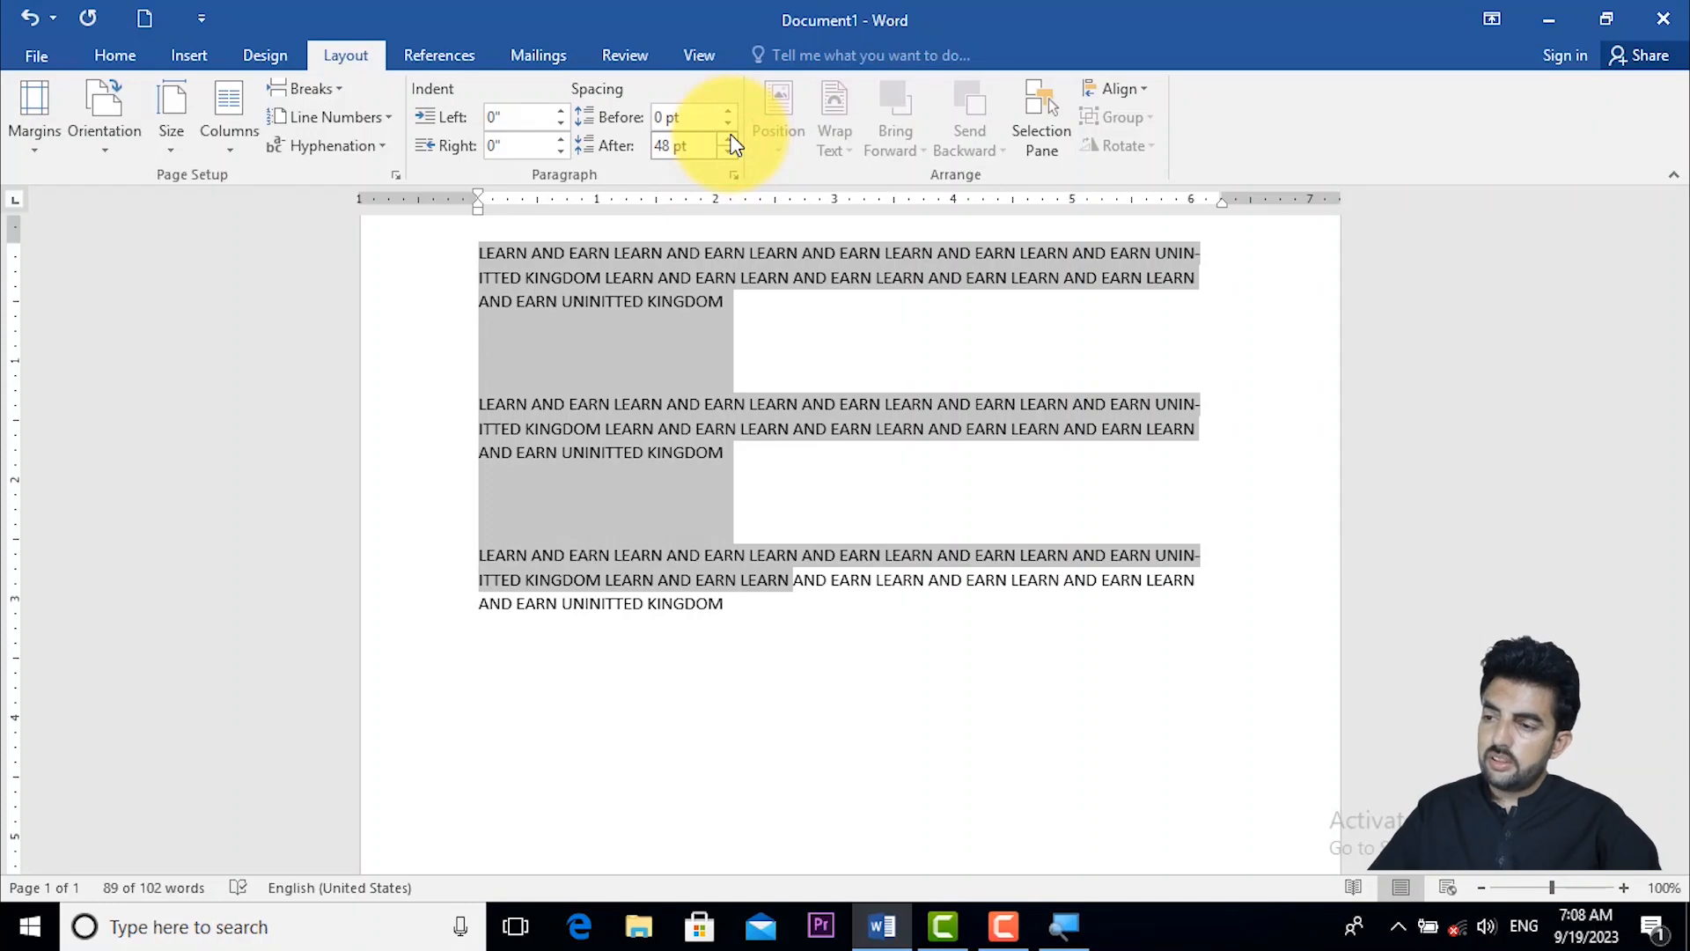
# - Reduce the spacing after the three selected paragraphs to 0 pt
pyautogui.click(729, 151)
pyautogui.click(730, 152)
pyautogui.click(729, 152)
pyautogui.click(729, 151)
pyautogui.click(729, 152)
pyautogui.click(730, 151)
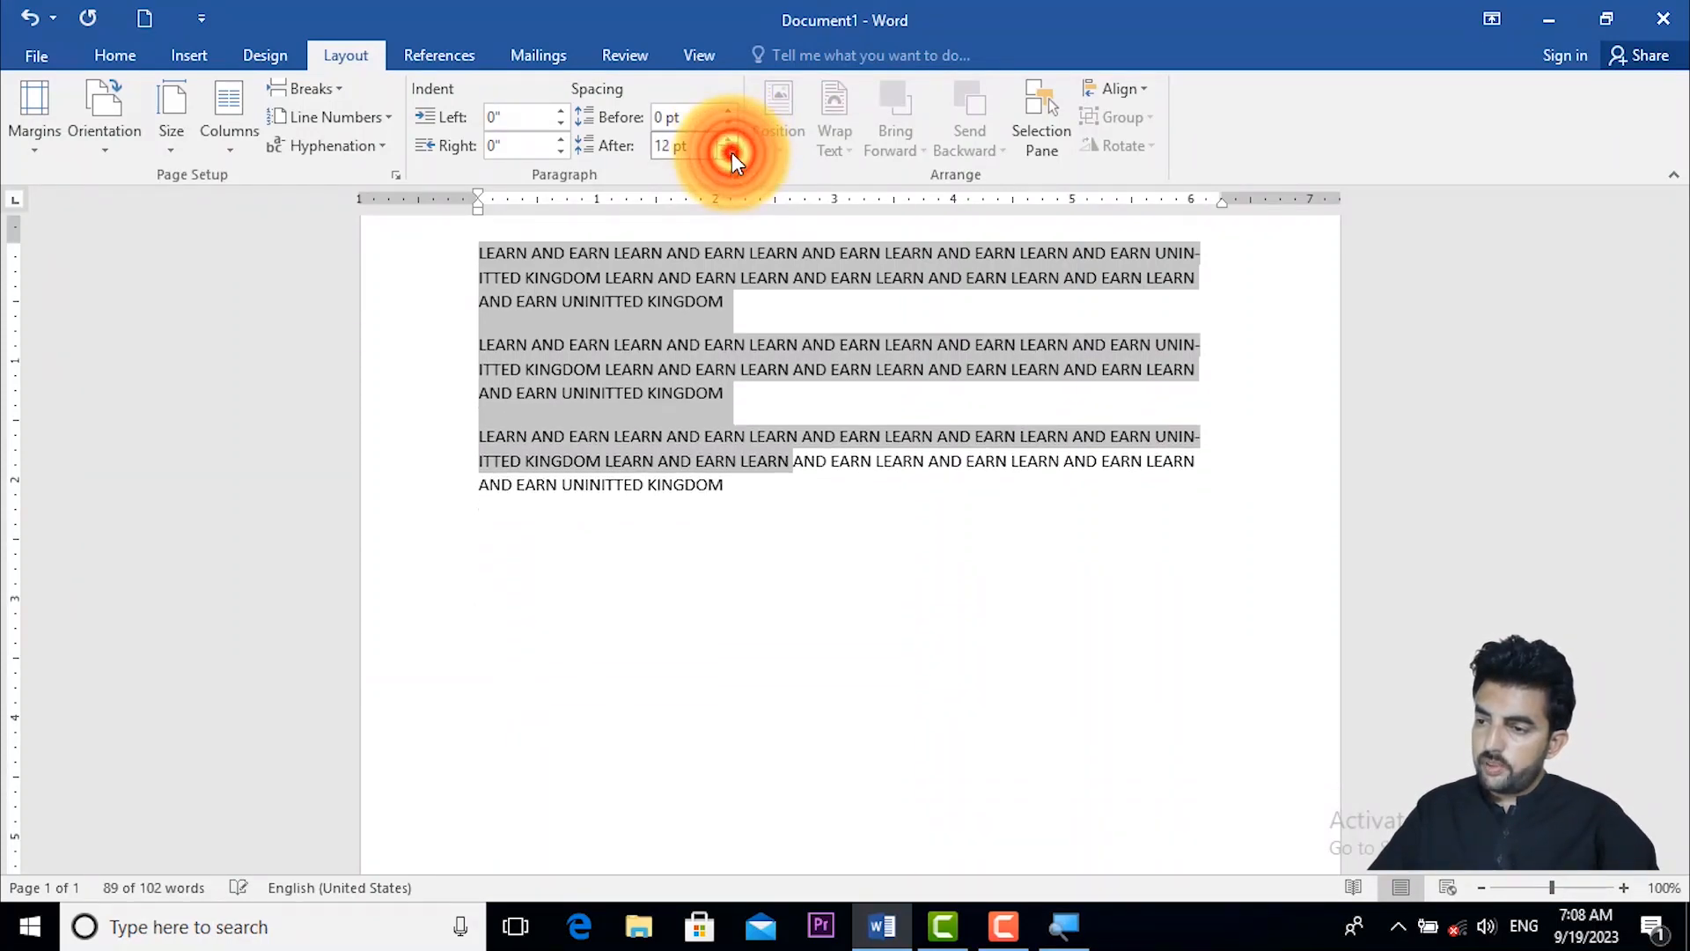
pyautogui.click(729, 151)
pyautogui.click(731, 151)
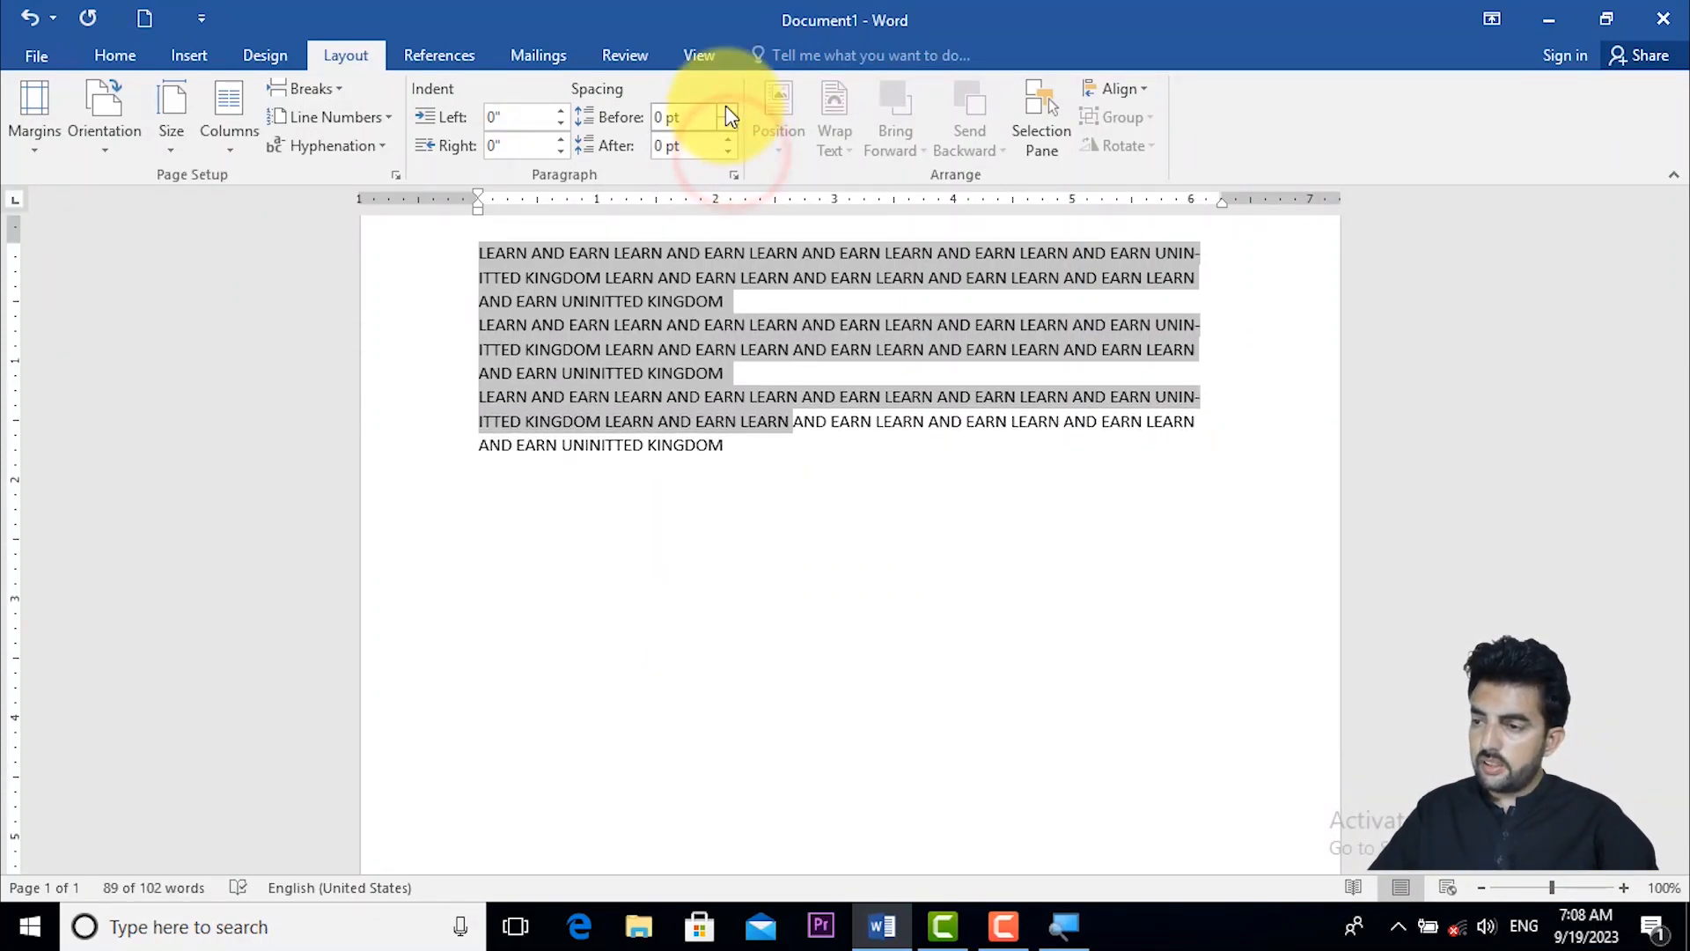
# - Increase the spacing before the three selected paragraphs to 54 pt
pyautogui.click(726, 109)
pyautogui.click(726, 109)
pyautogui.click(726, 109)
pyautogui.click(726, 109)
pyautogui.click(726, 109)
pyautogui.click(726, 109)
pyautogui.click(726, 109)
pyautogui.click(726, 109)
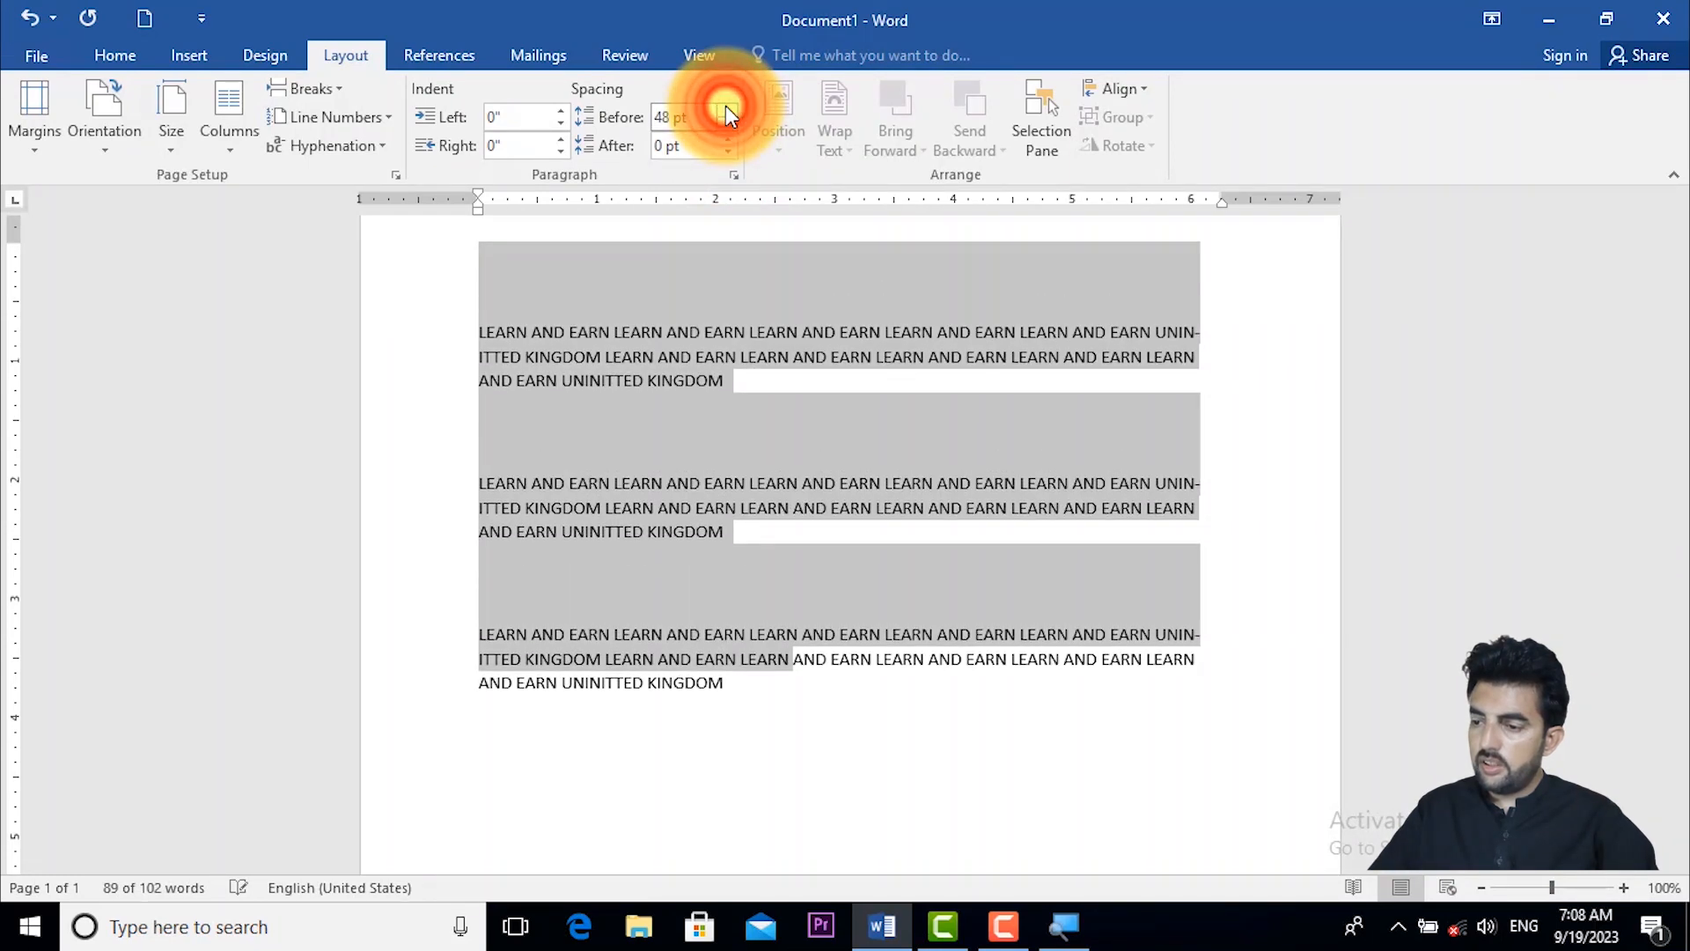
pyautogui.click(726, 109)
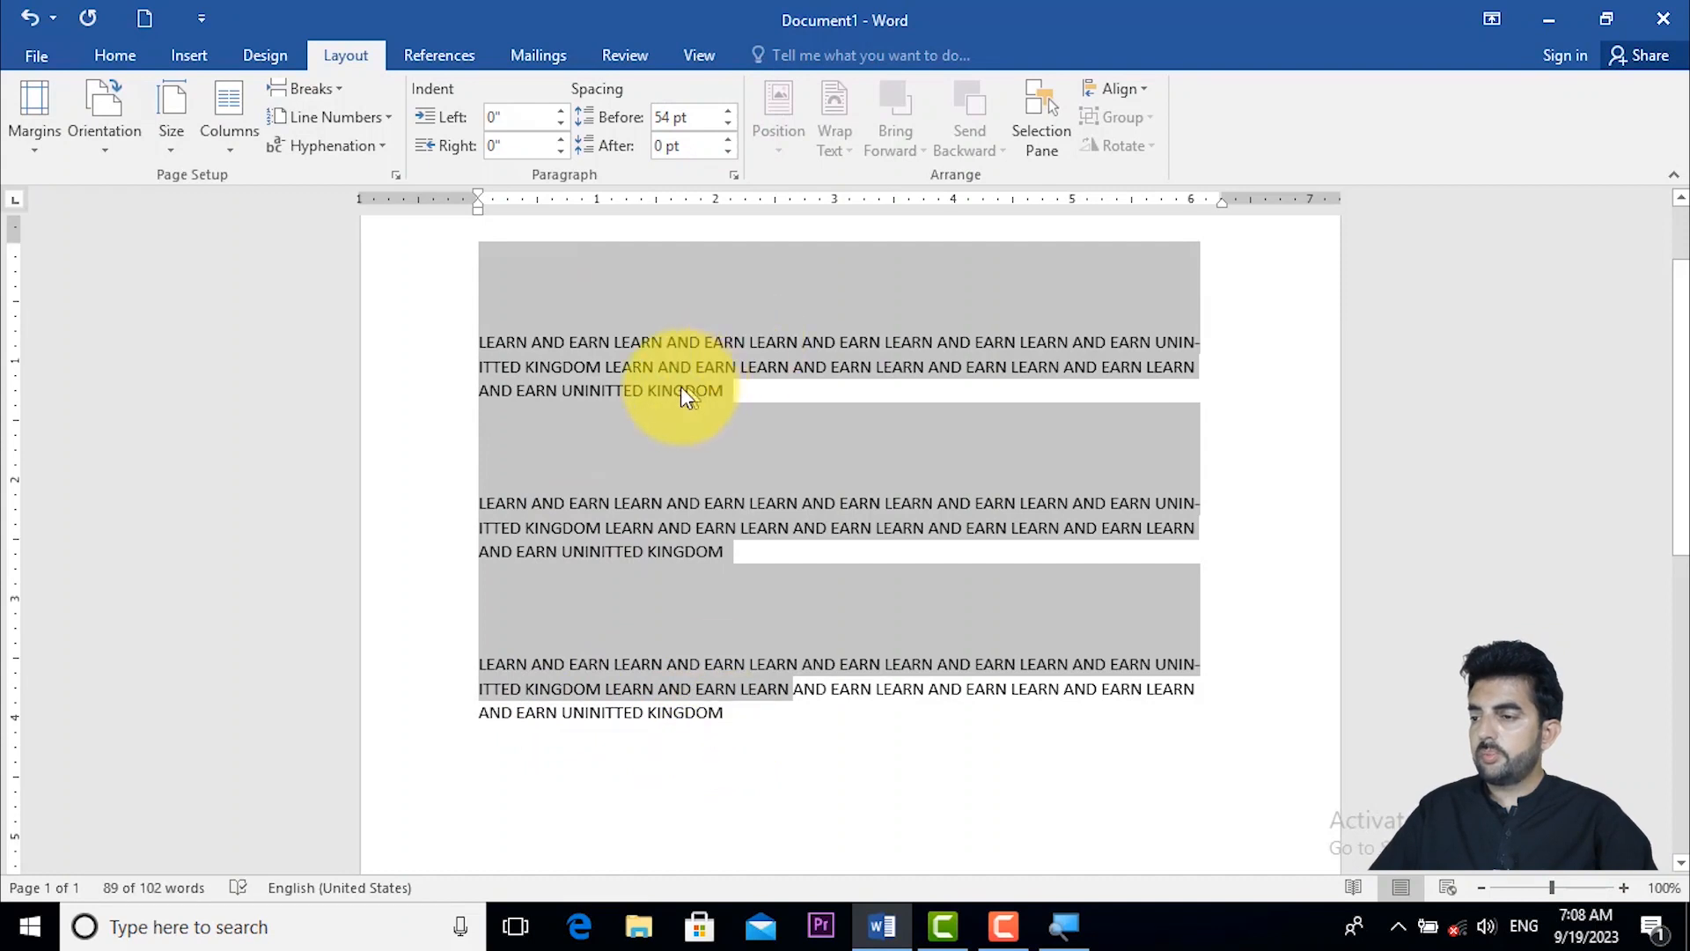
# - Reduce the spacing before the three paragraphs to 6 pt and deselect the text
pyautogui.click(726, 123)
pyautogui.click(727, 123)
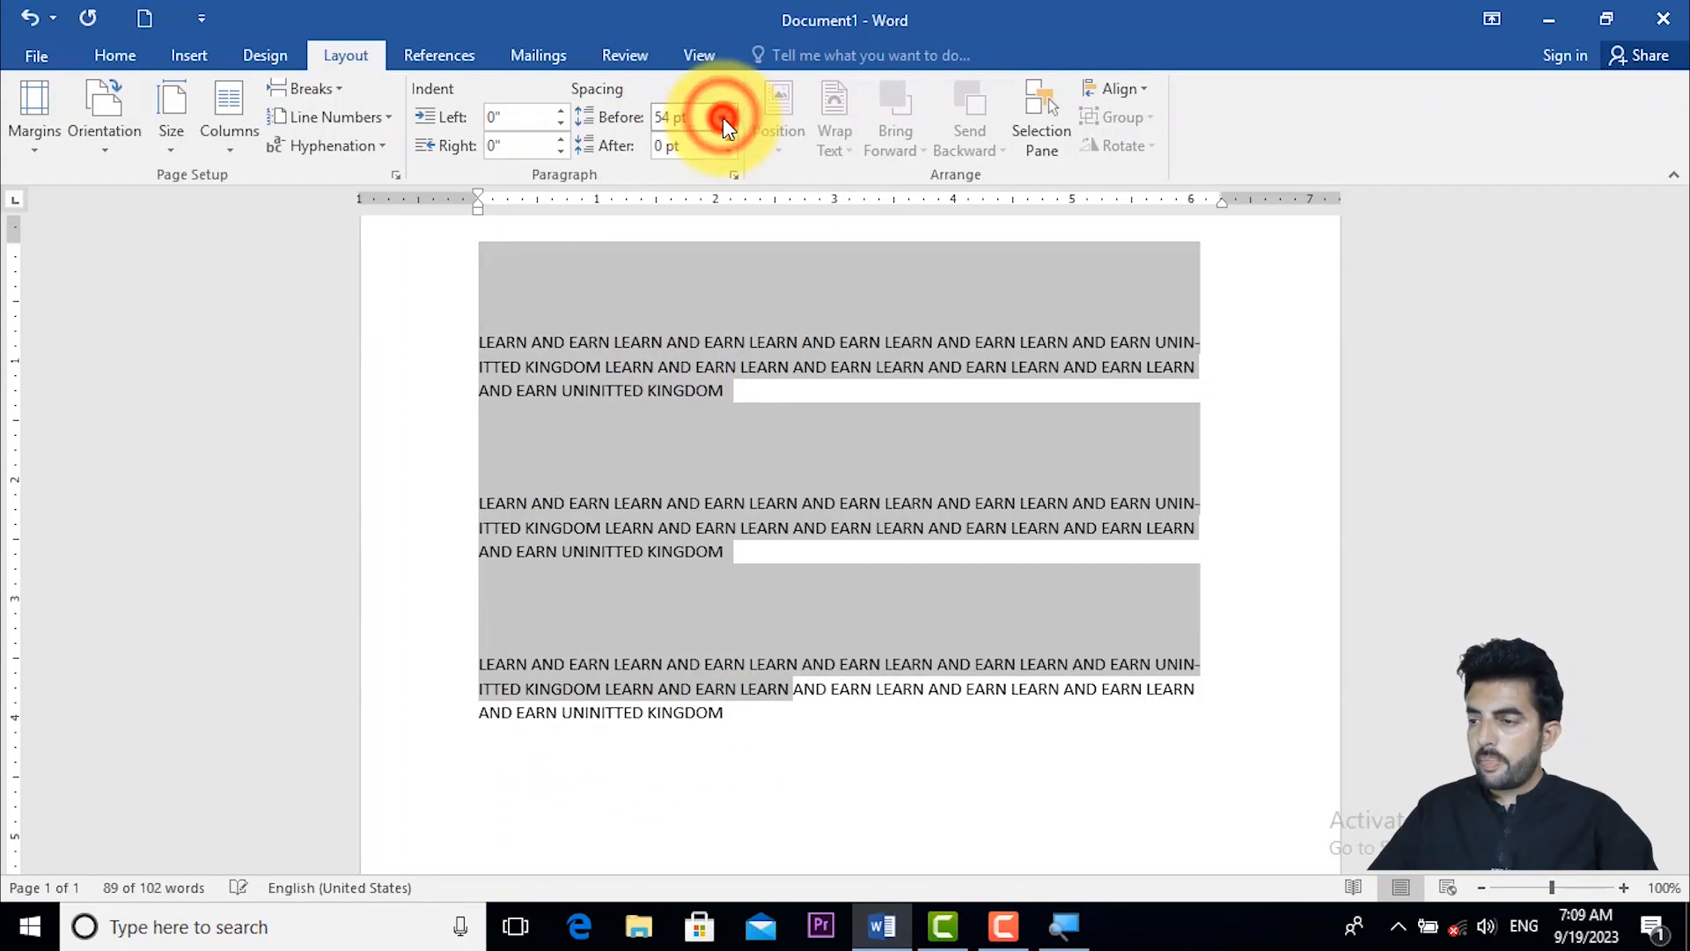
pyautogui.click(726, 124)
pyautogui.click(723, 120)
pyautogui.click(722, 120)
pyautogui.click(723, 119)
pyautogui.click(723, 119)
pyautogui.click(723, 119)
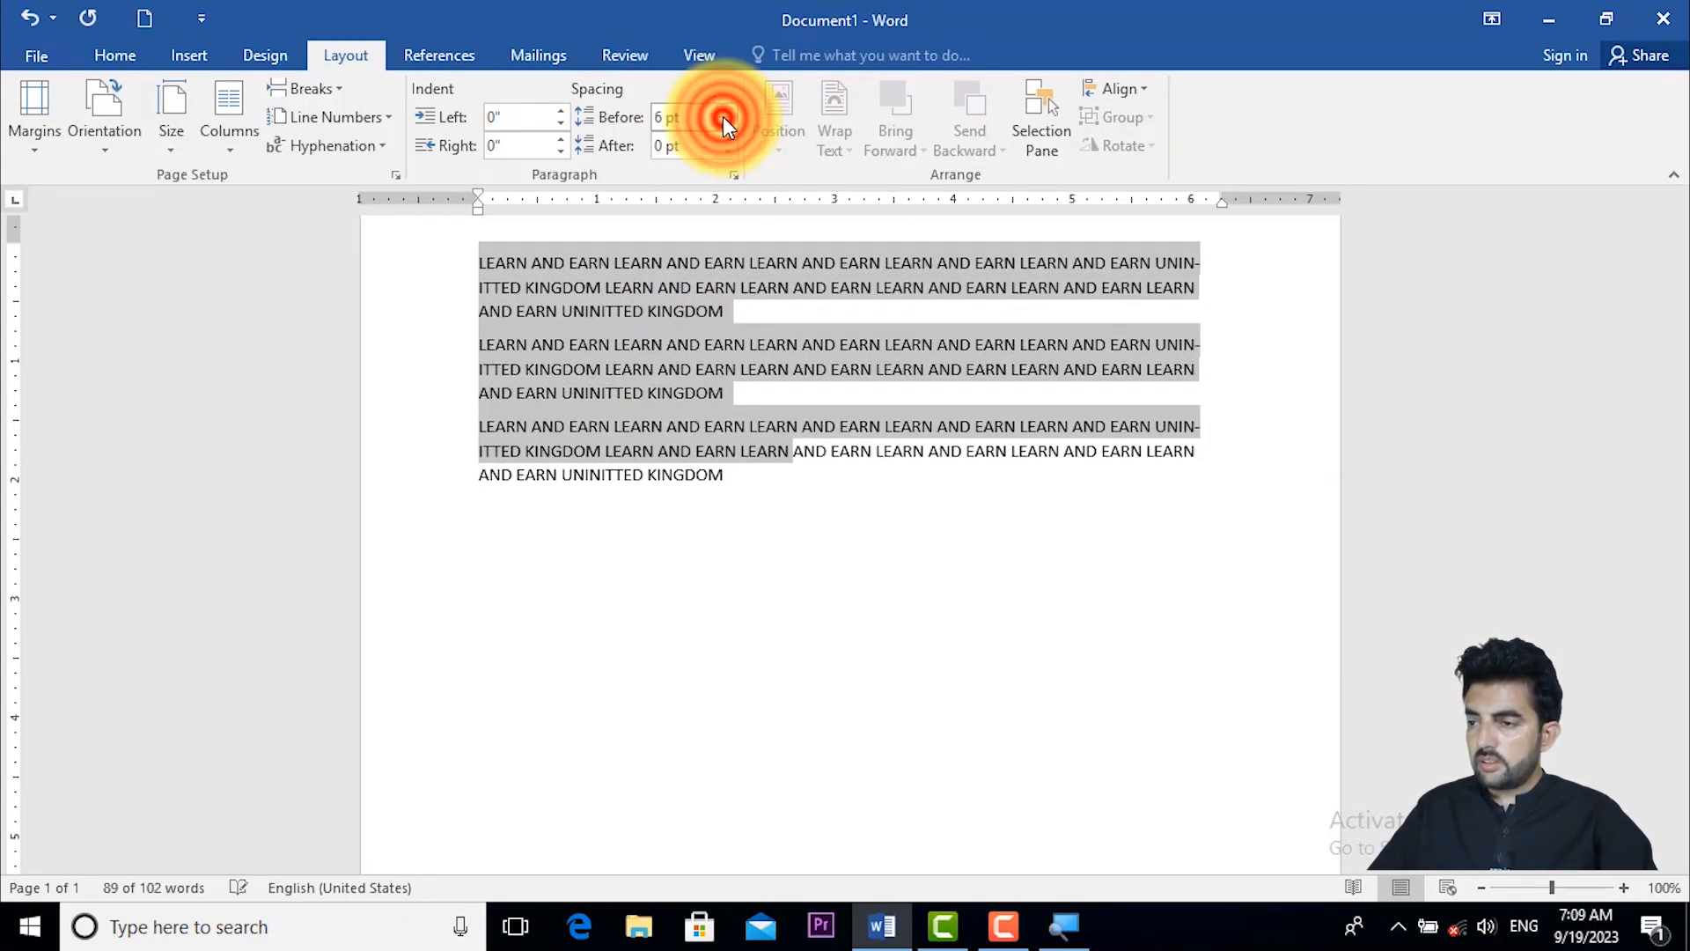
pyautogui.click(781, 489)
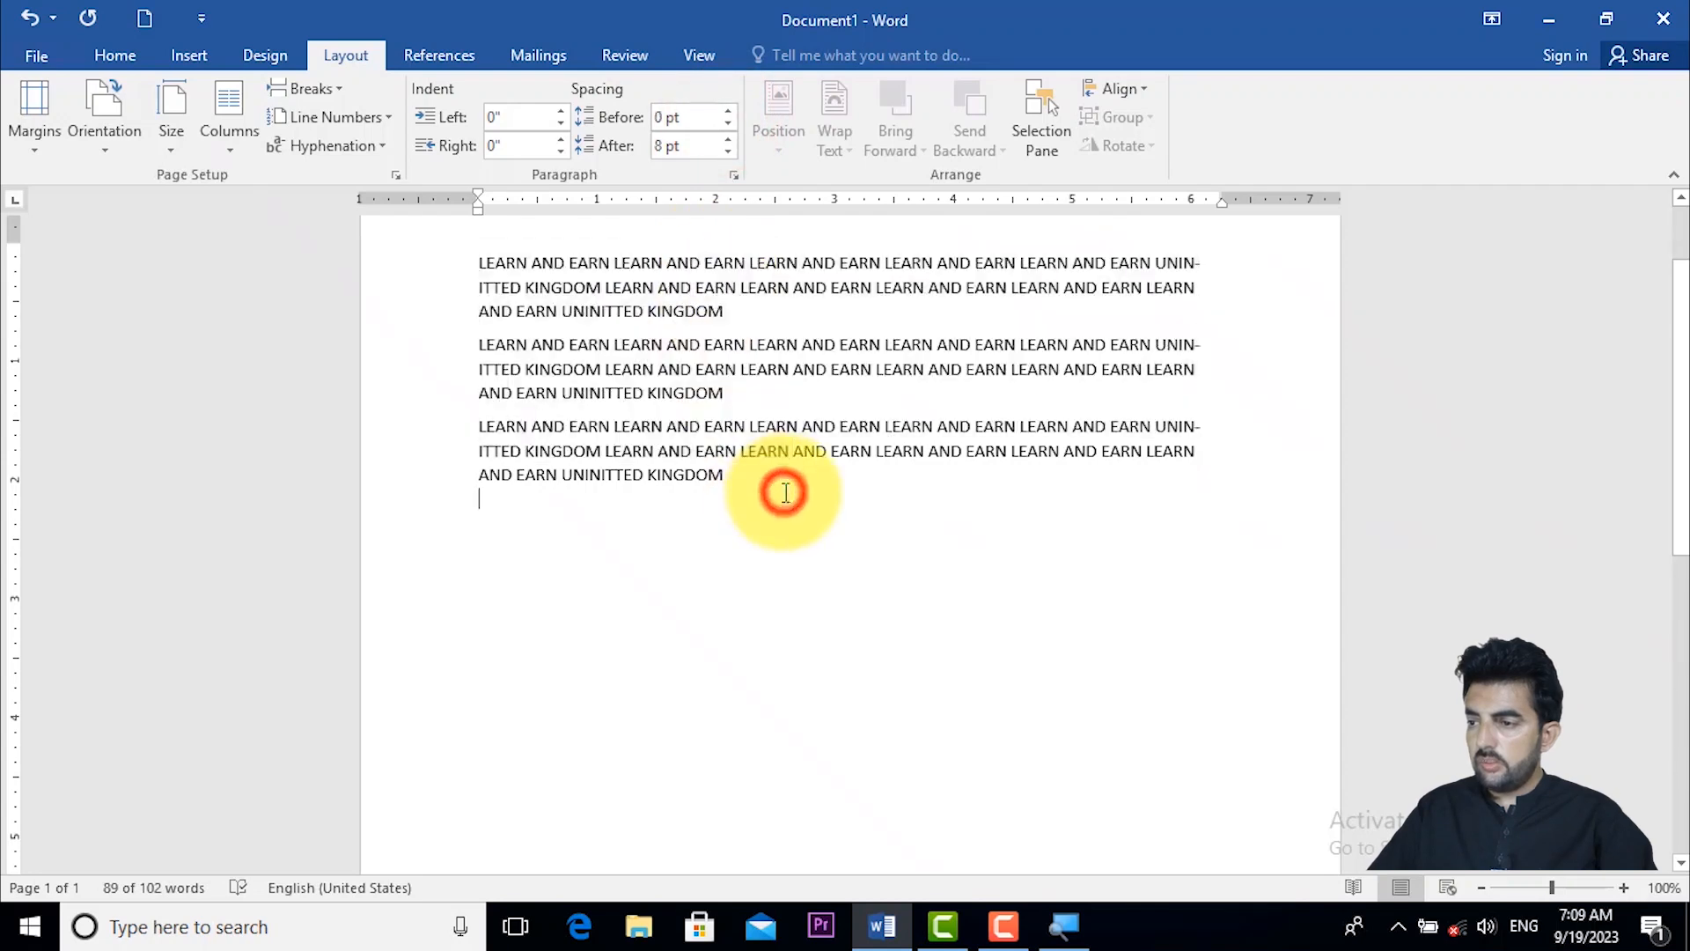